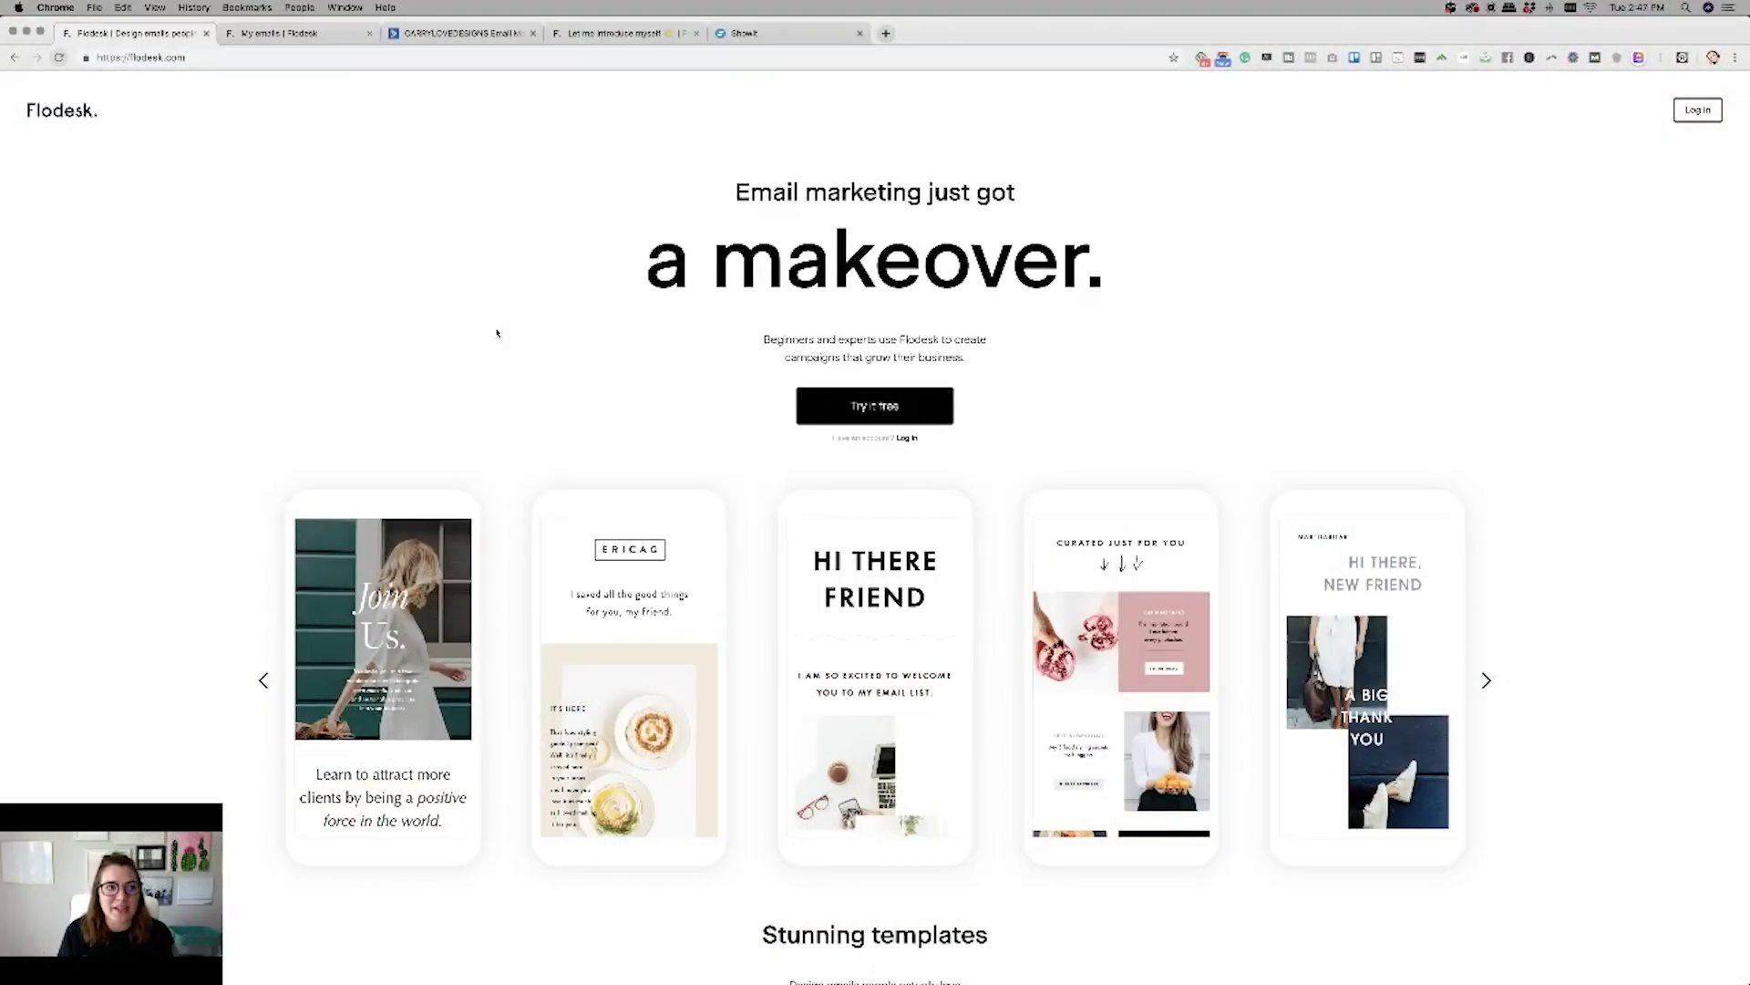
Scroll through the Flodesk homepage's templates, editor and feature sections.
scroll(501, 371, "down", 3)
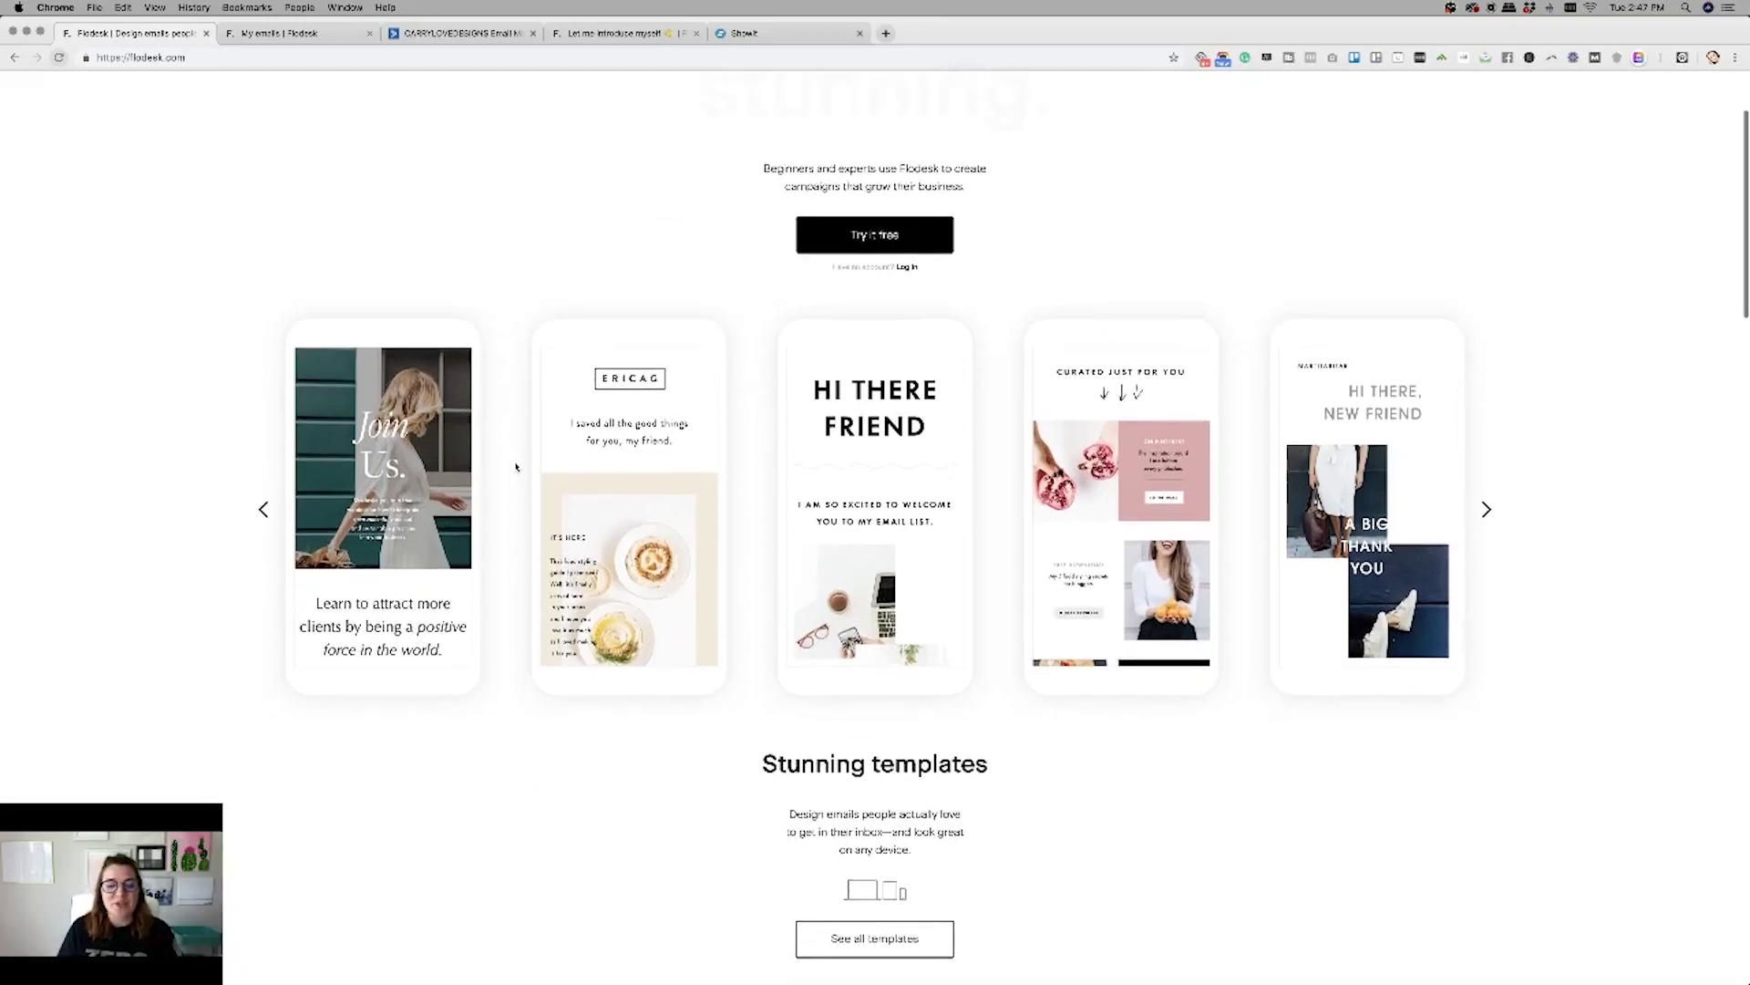
scroll(522, 538, "down", 10)
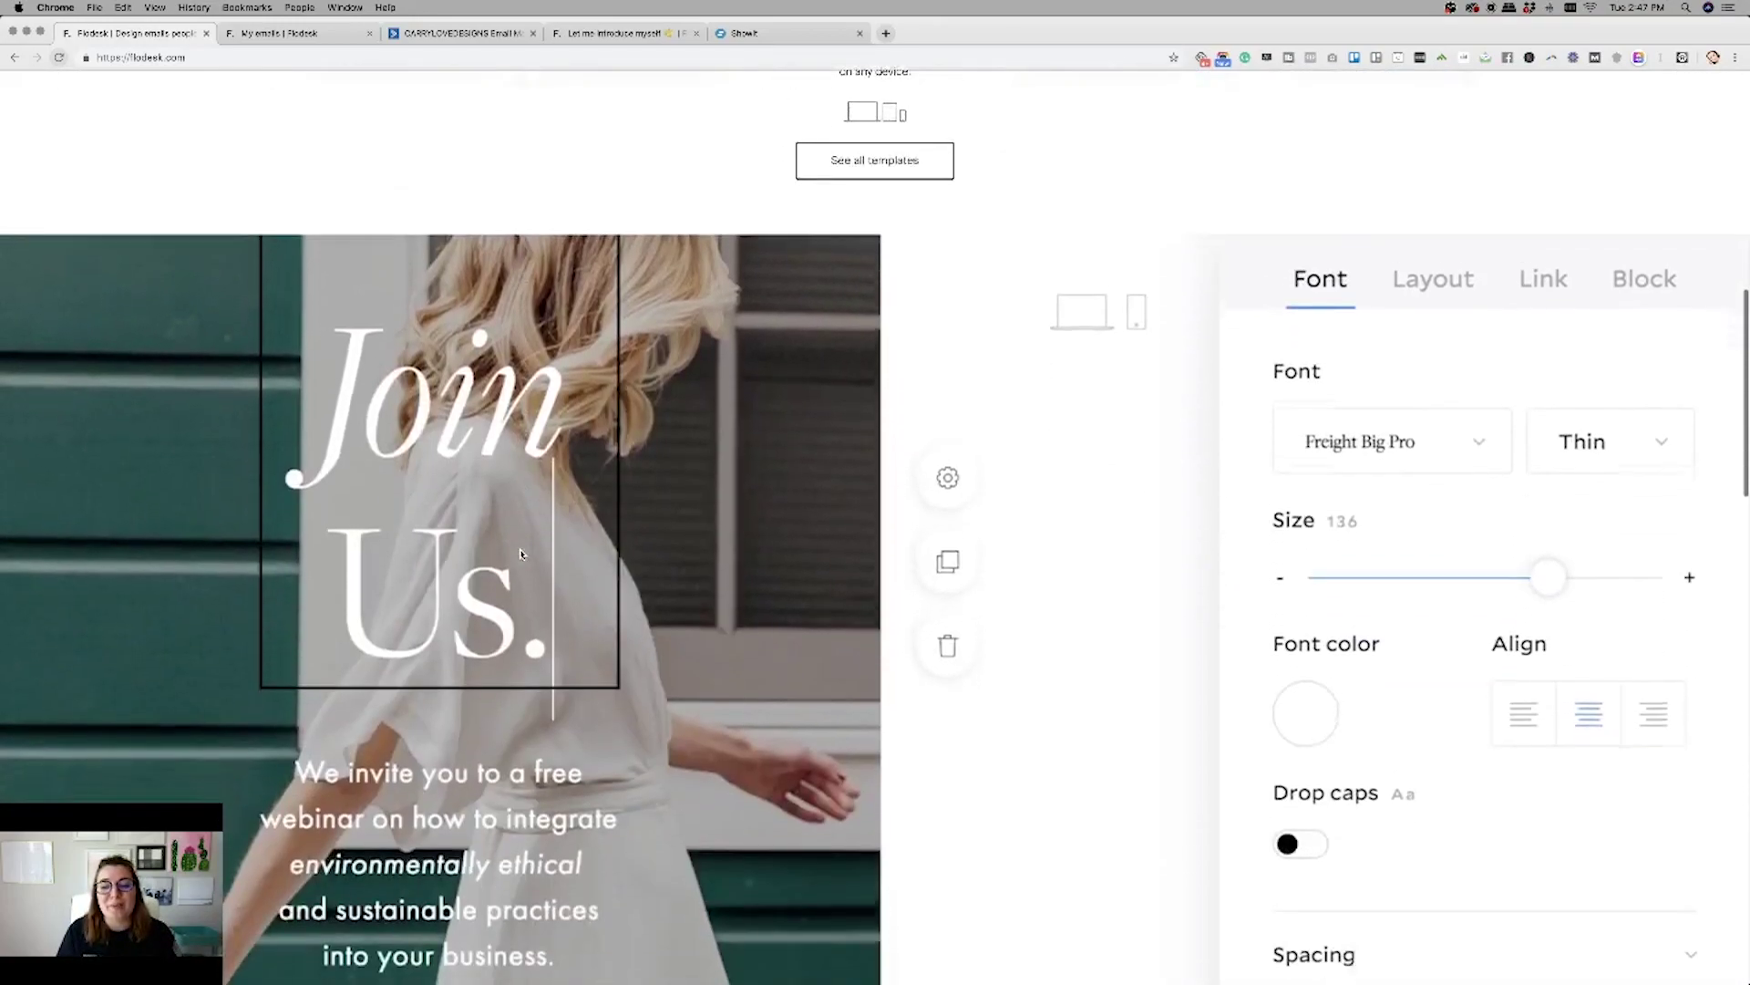
scroll(520, 553, "down", 2)
scroll(520, 553, "up", 3)
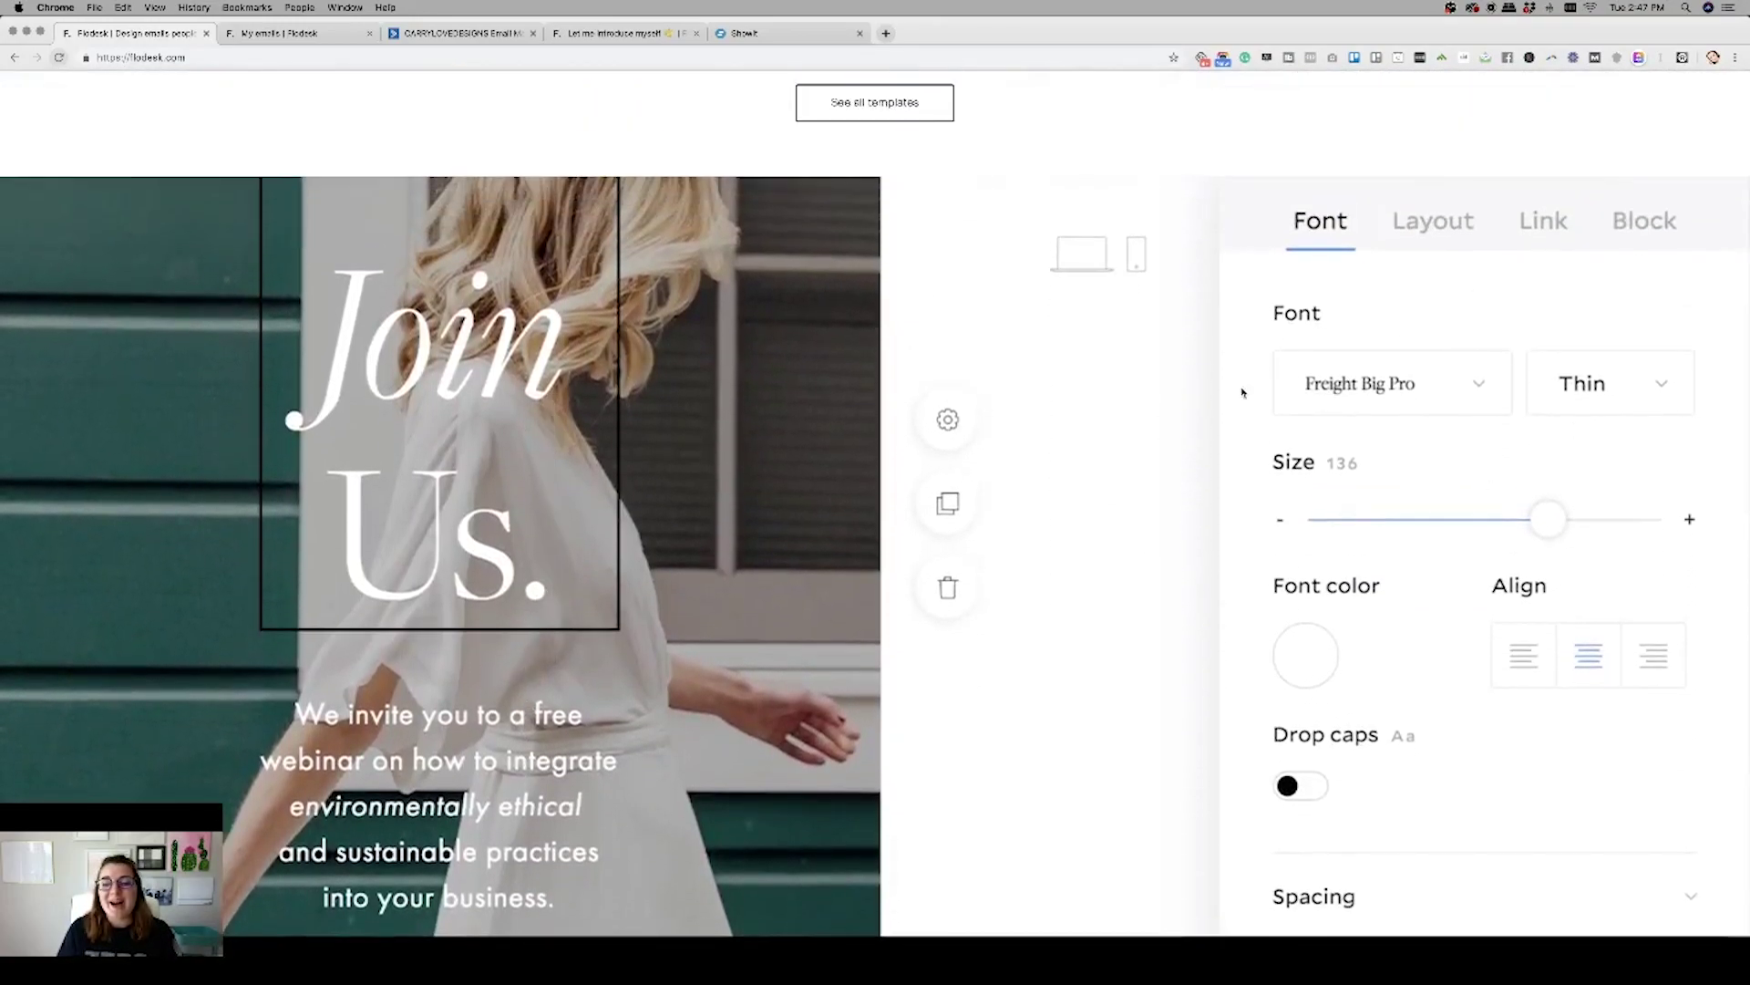
scroll(1251, 583, "down", 7)
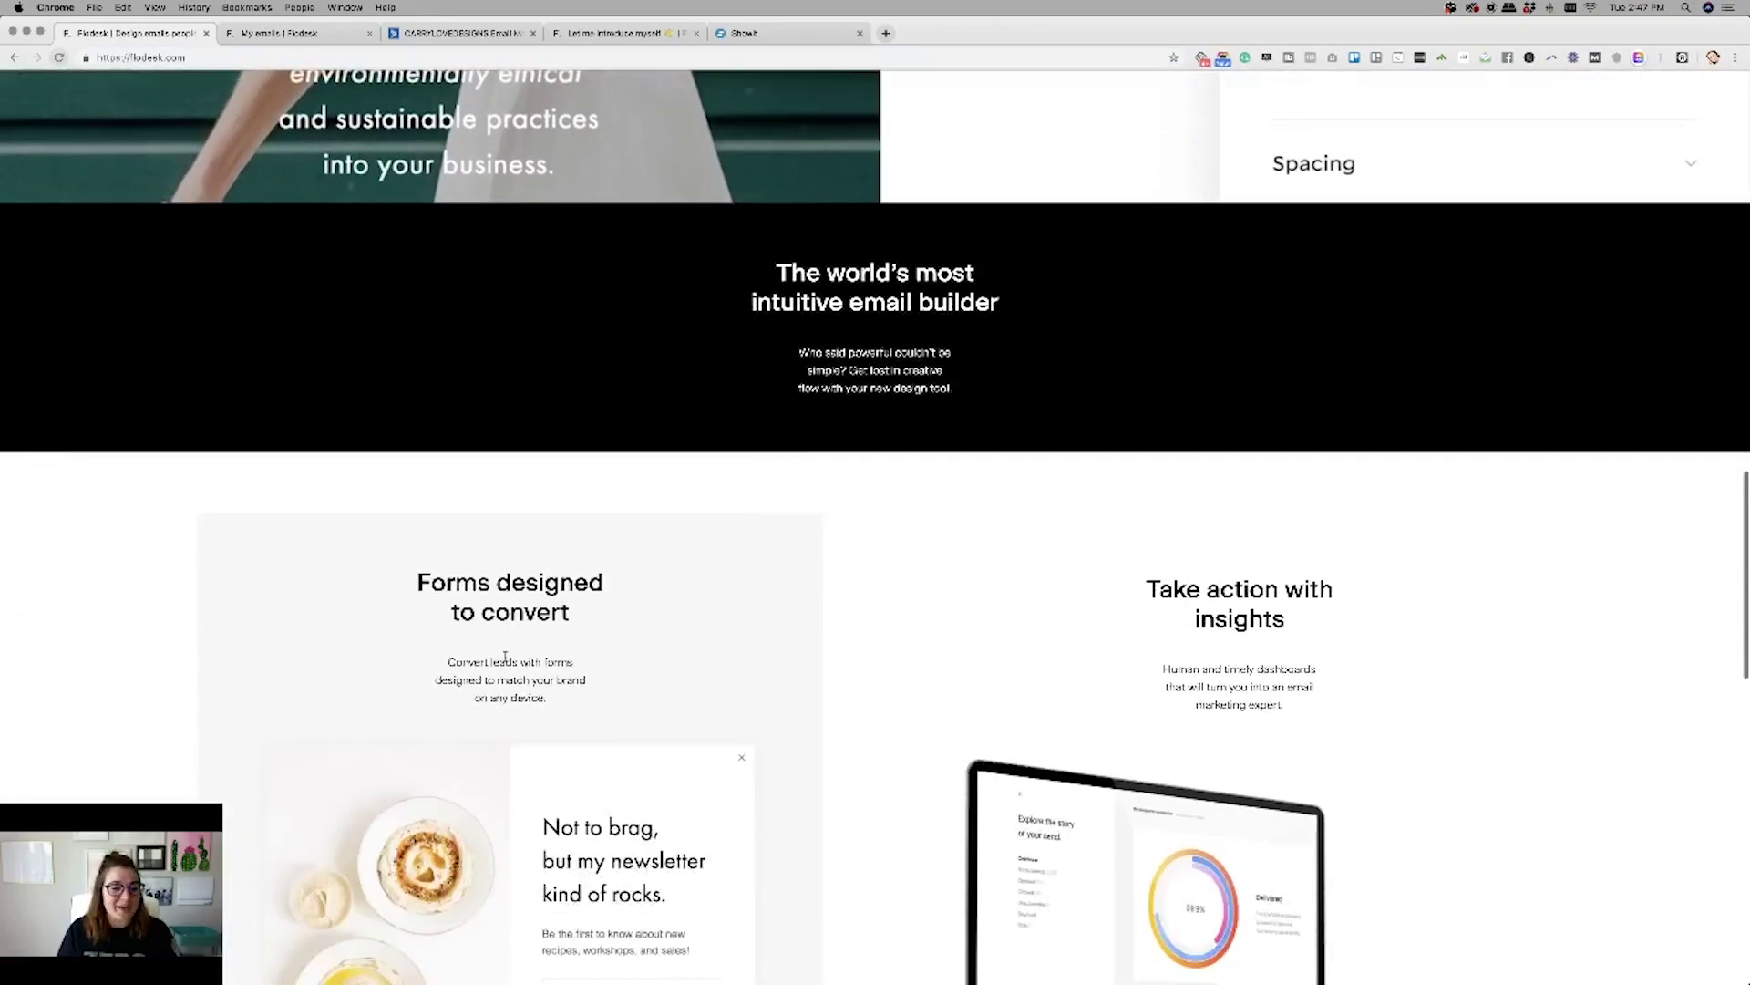
scroll(505, 656, "down", 4)
scroll(507, 660, "down", 9)
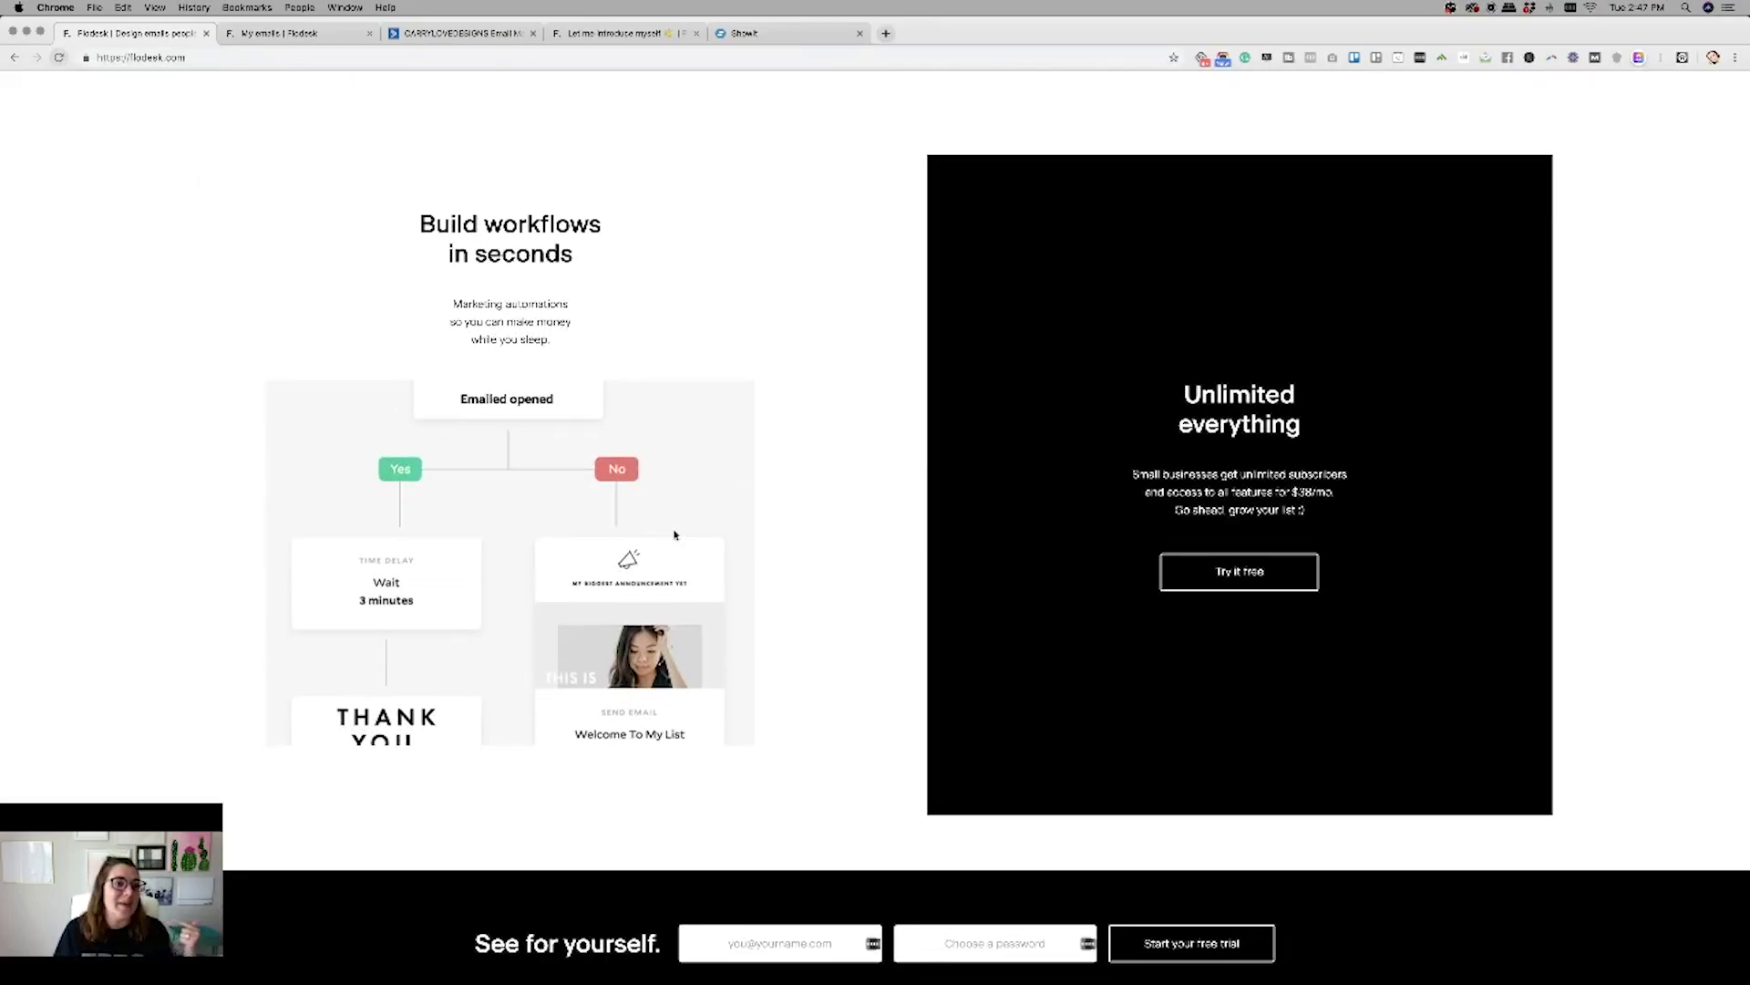
scroll(675, 534, "up", 15)
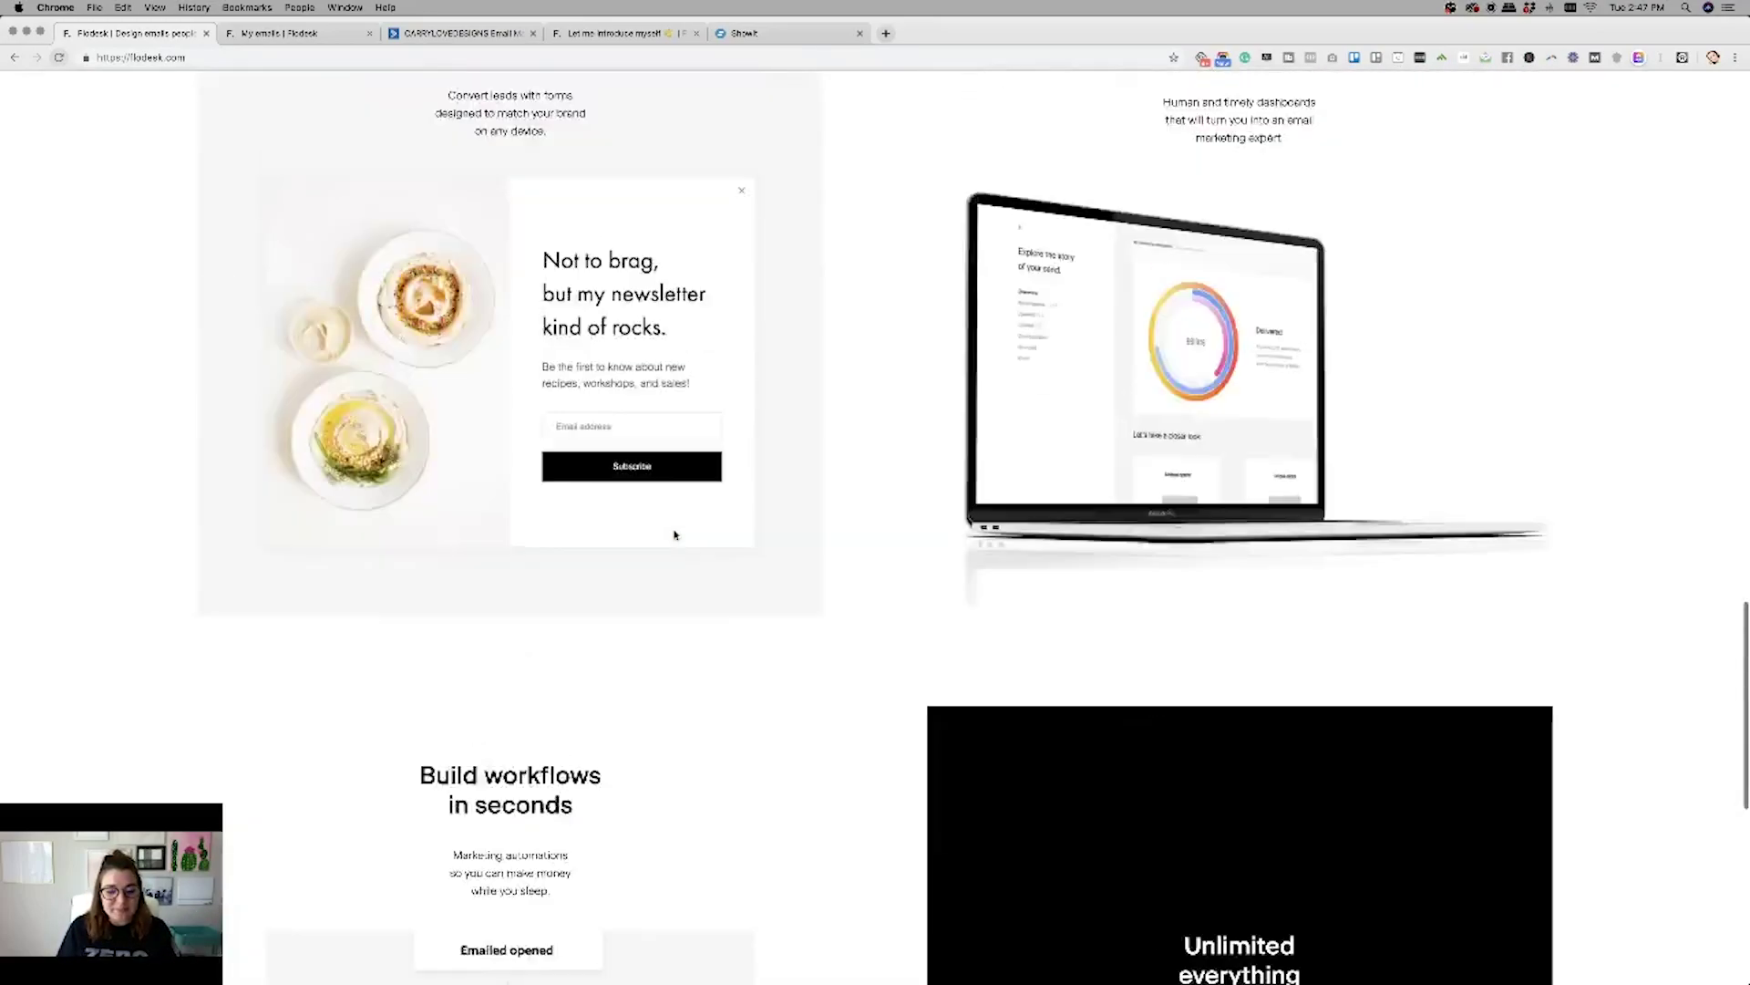
Open the About me email's web version via its '...' menu and View in browser.
left_click(292, 37)
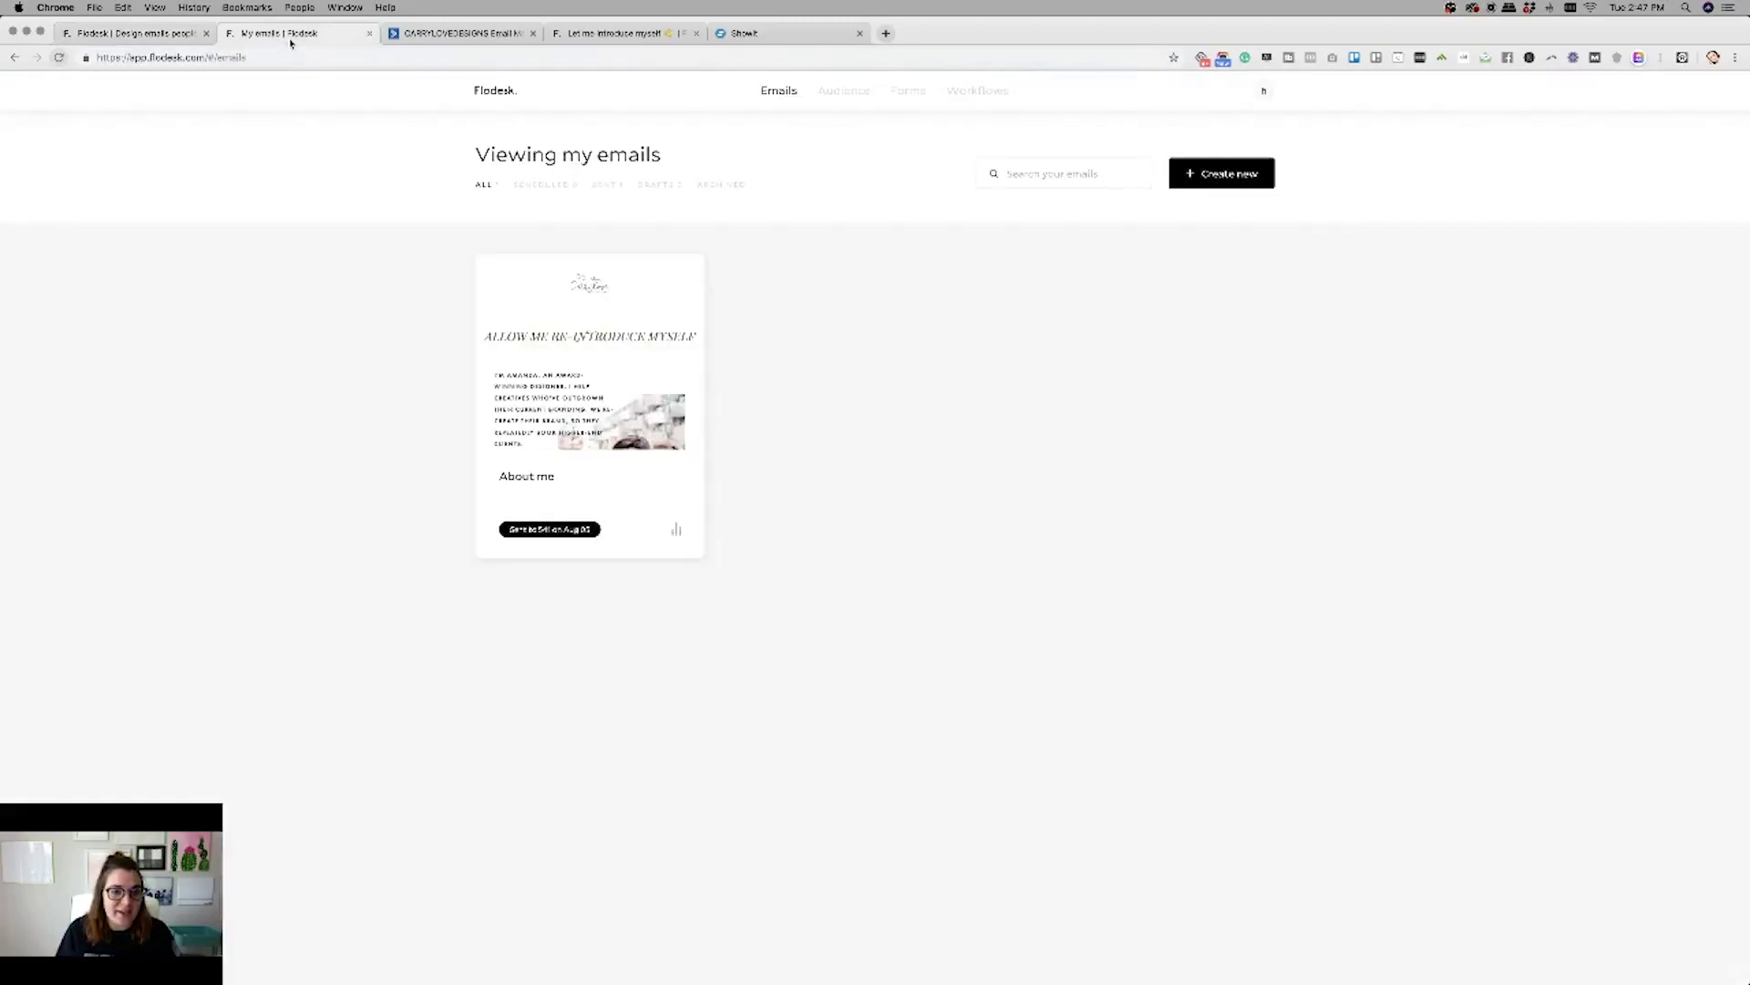
mouse_move(525, 387)
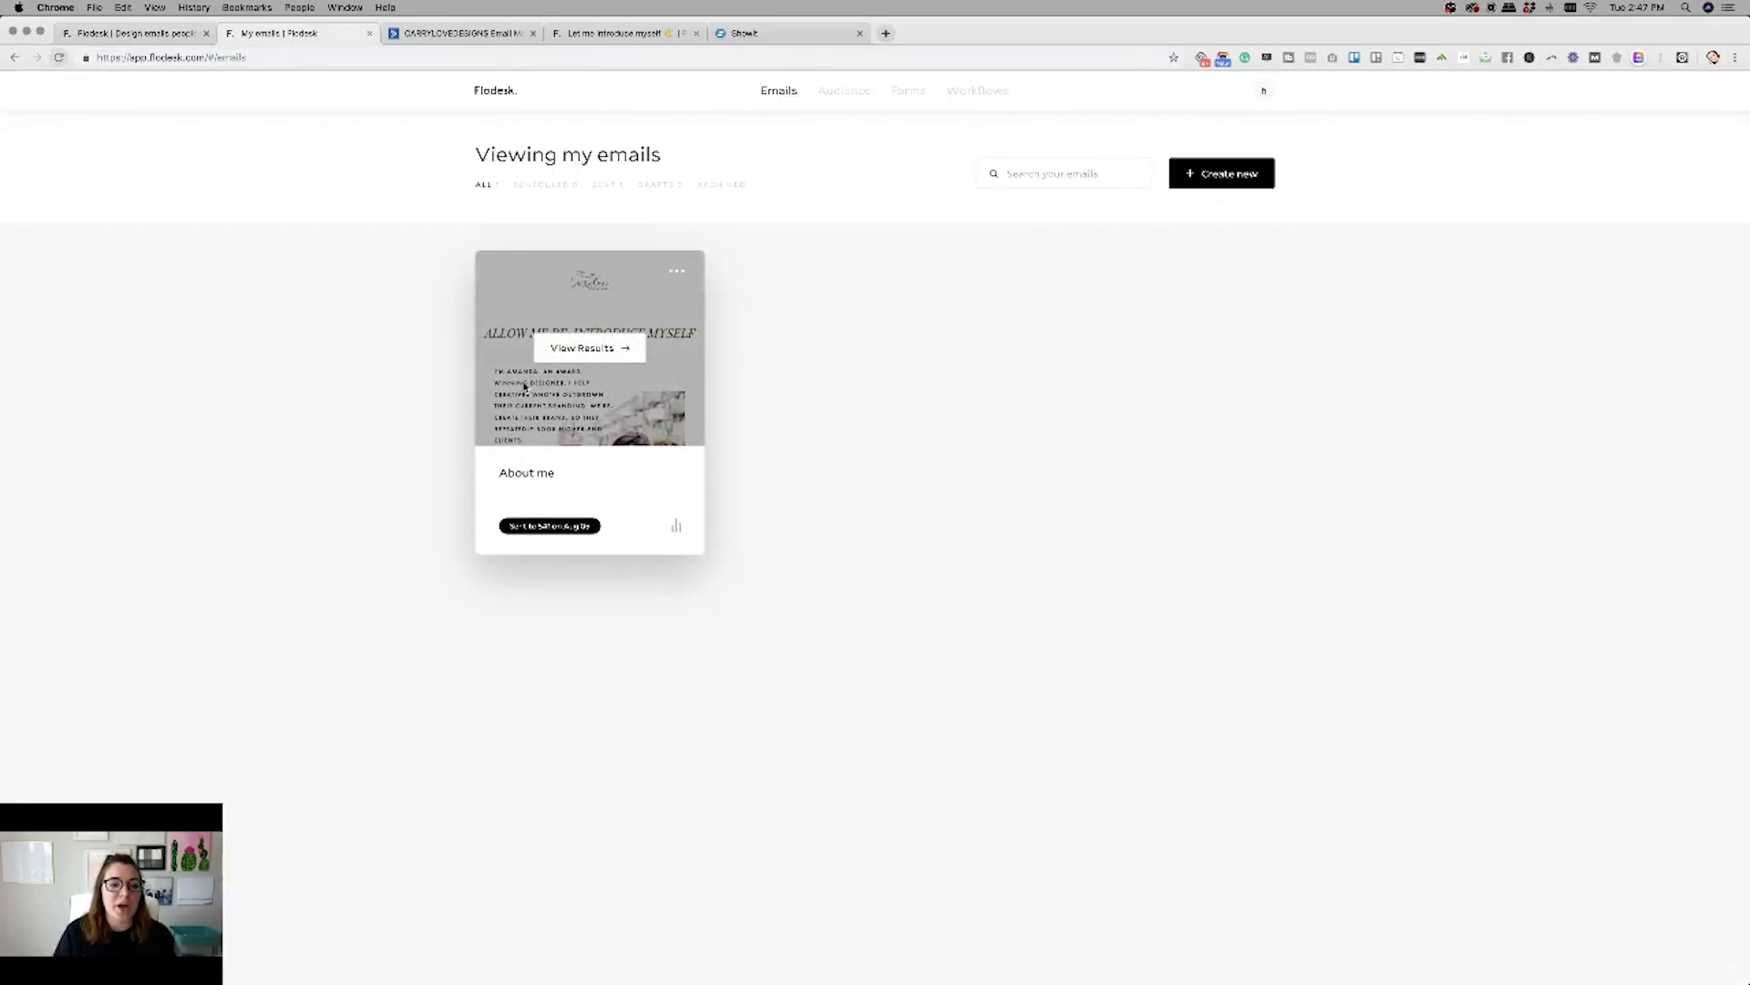
left_click(676, 272)
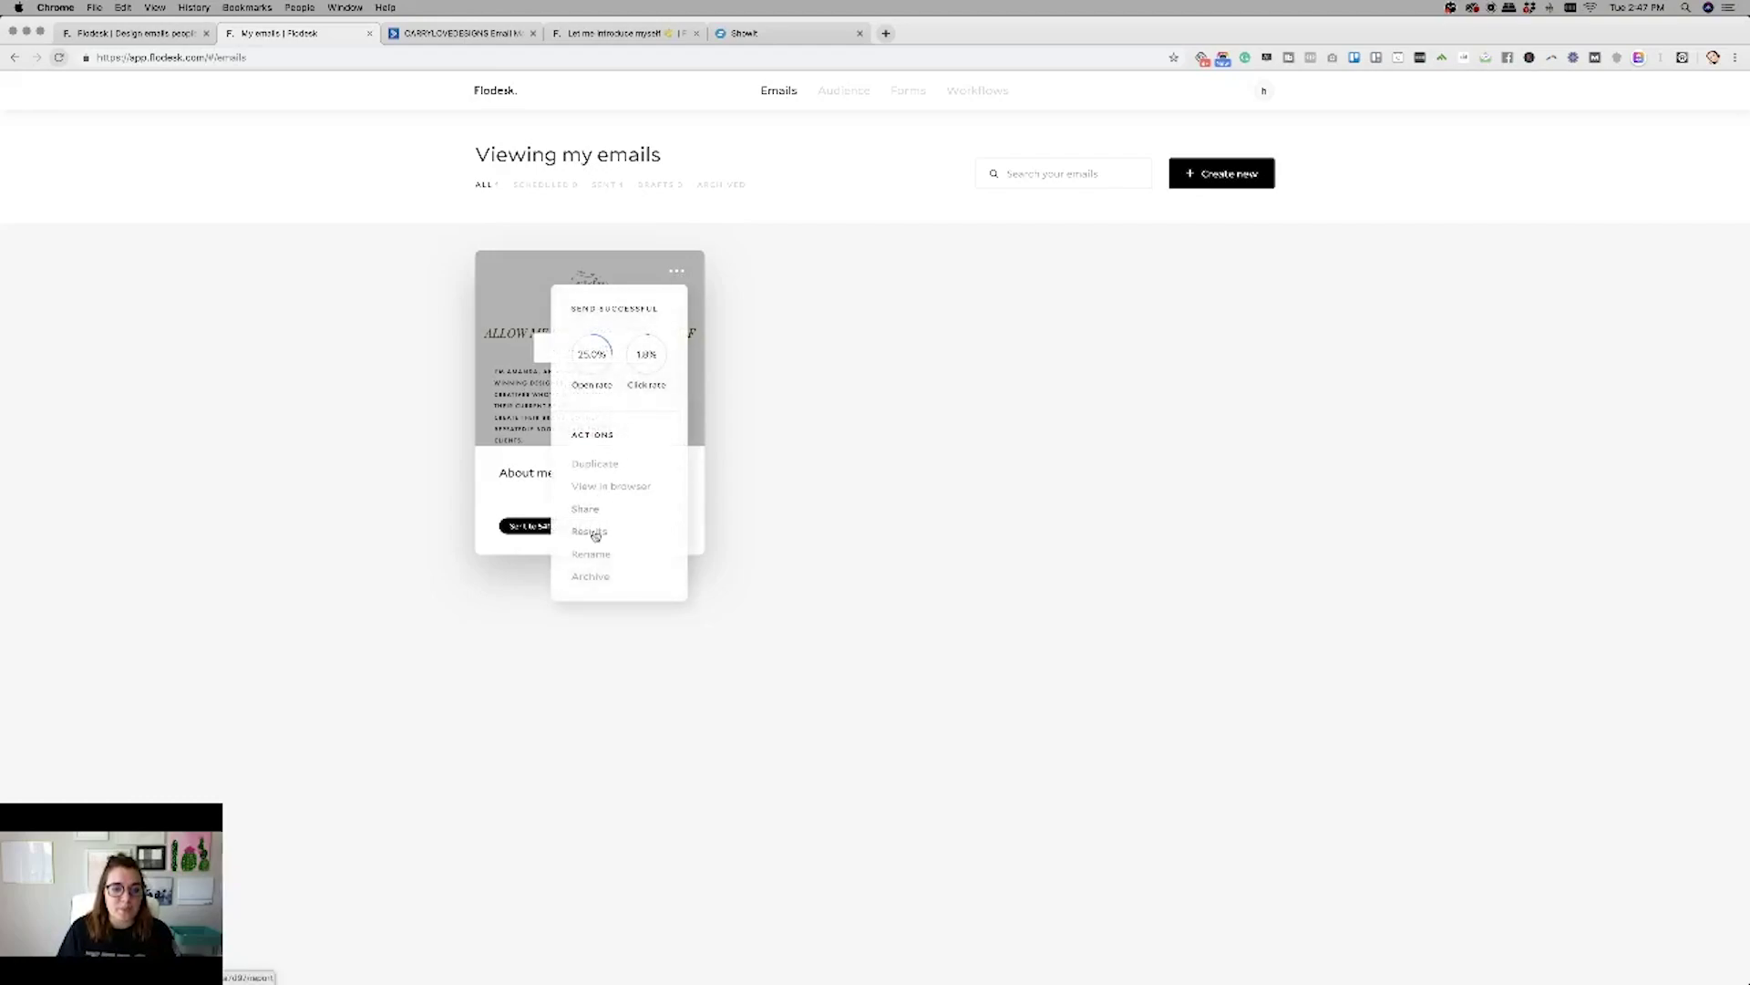
left_click(599, 491)
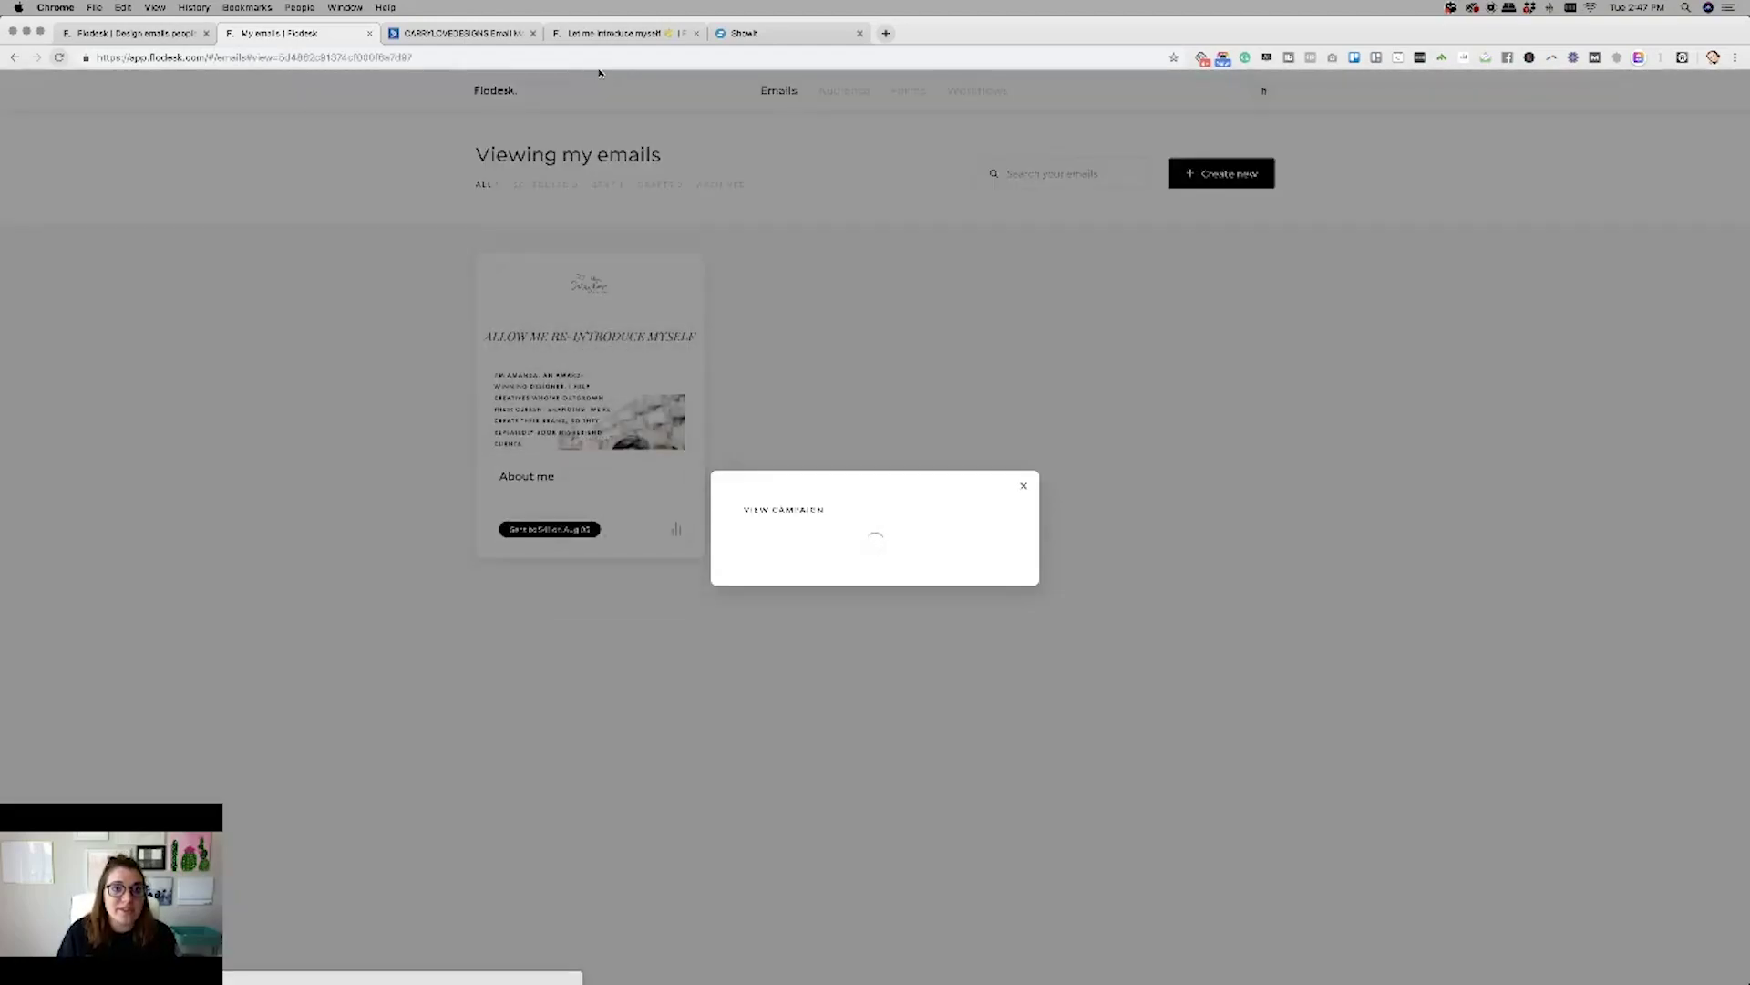
Read through the 'You should know better.' email in the ActiveCampaign campaign report.
left_click(630, 34)
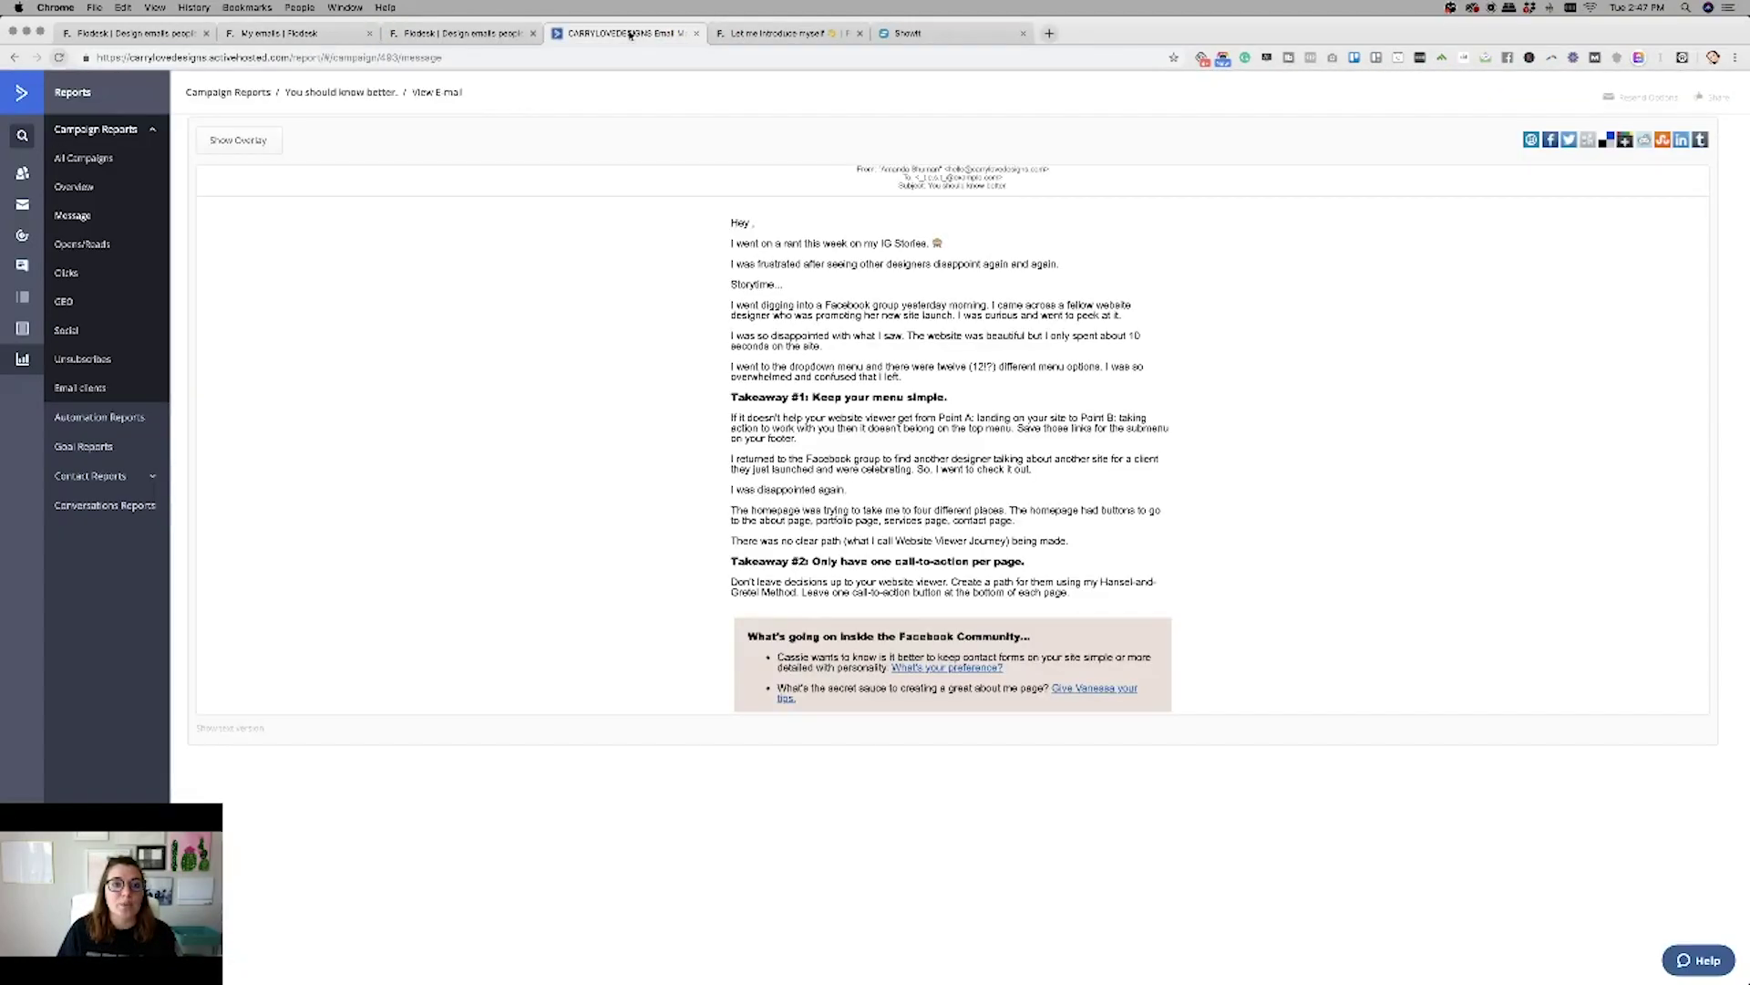
scroll(830, 512, "down", 3)
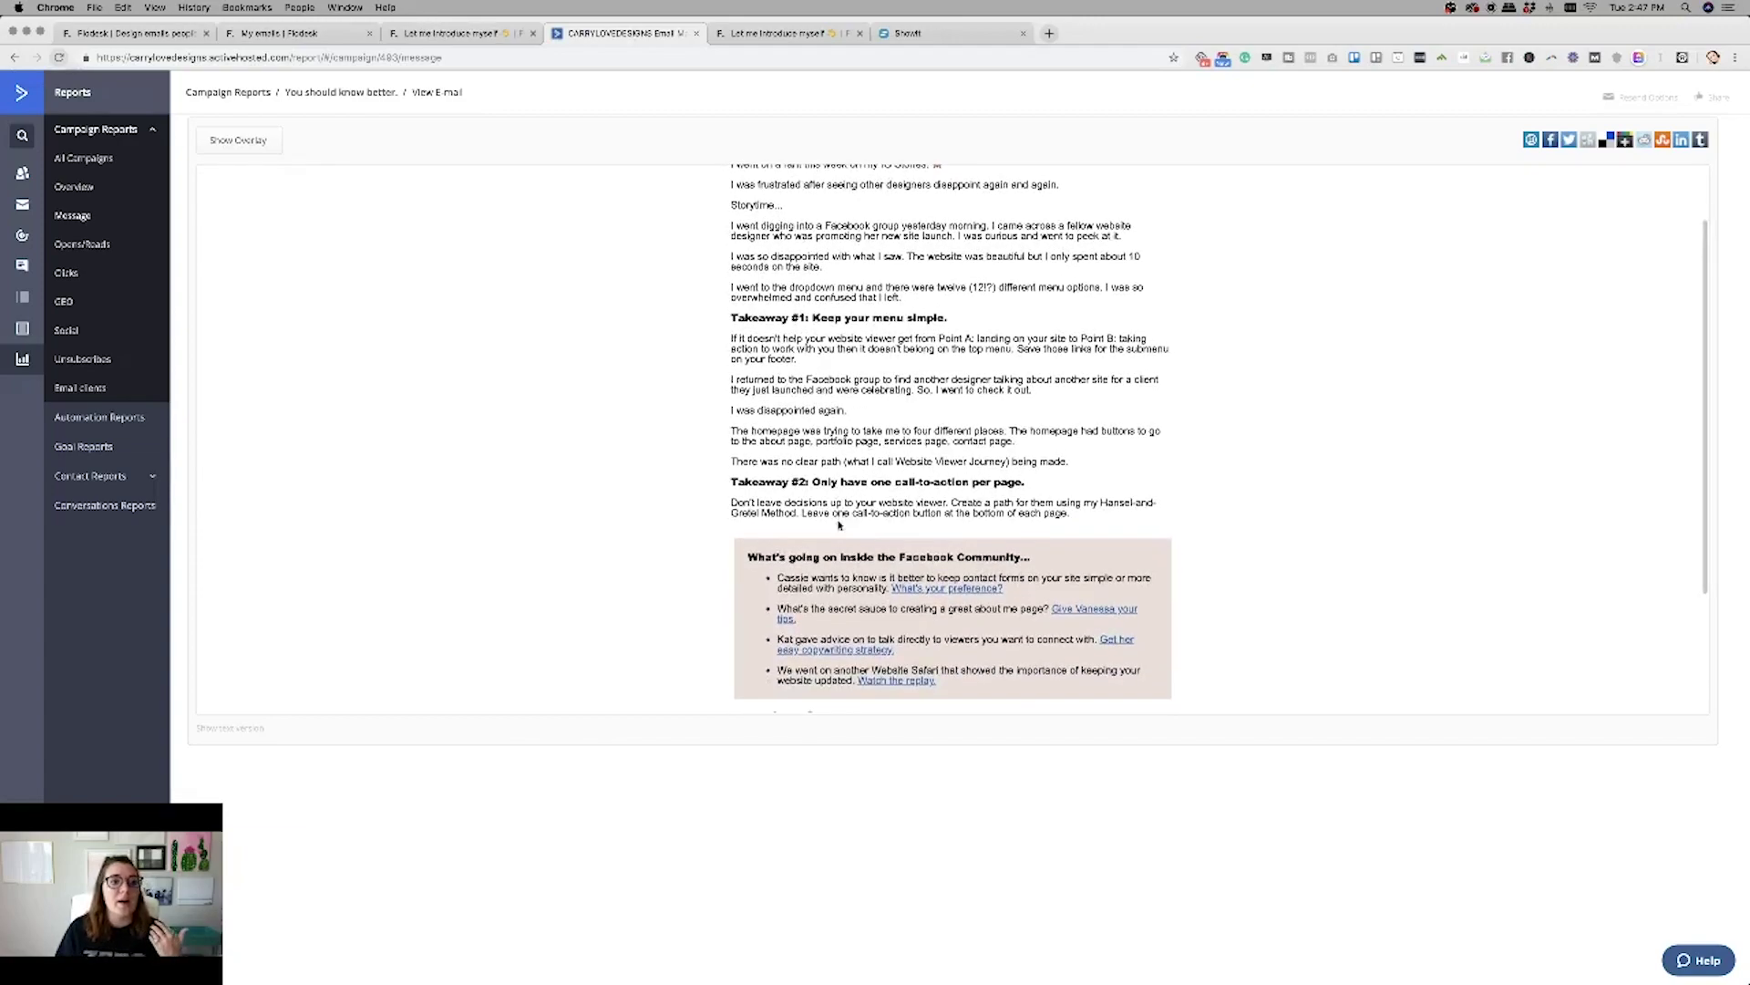
scroll(831, 432, "up", 2)
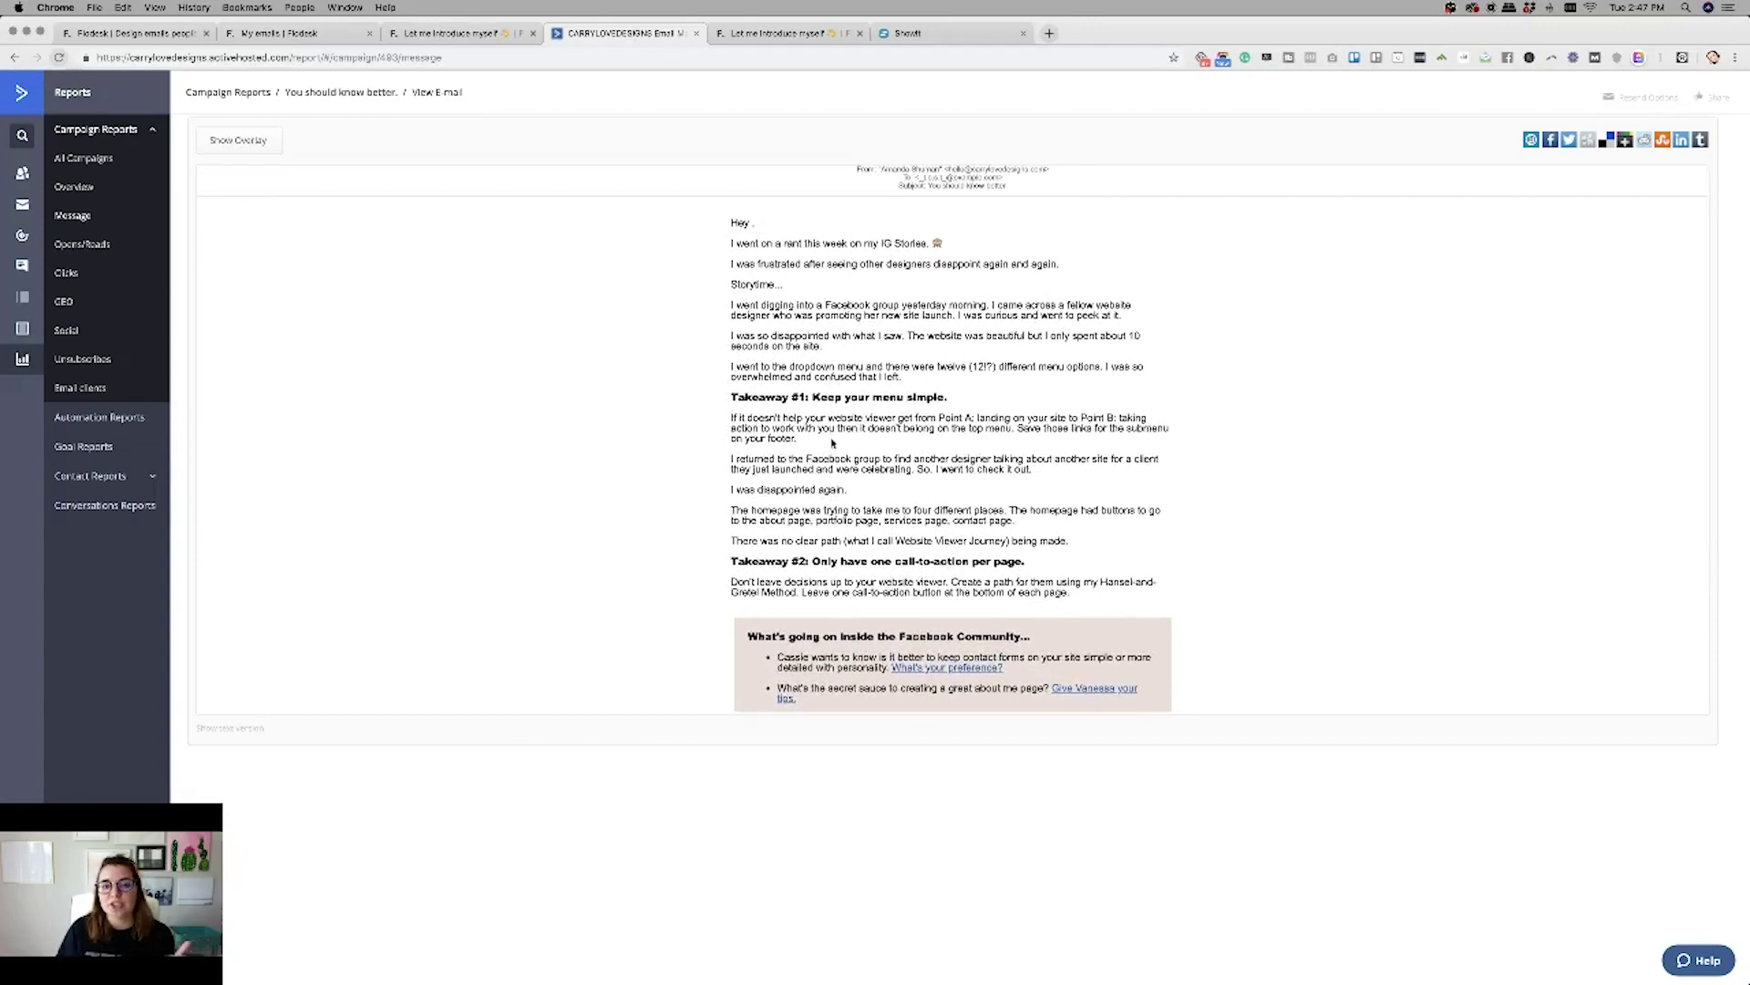
scroll(831, 437, "down", 3)
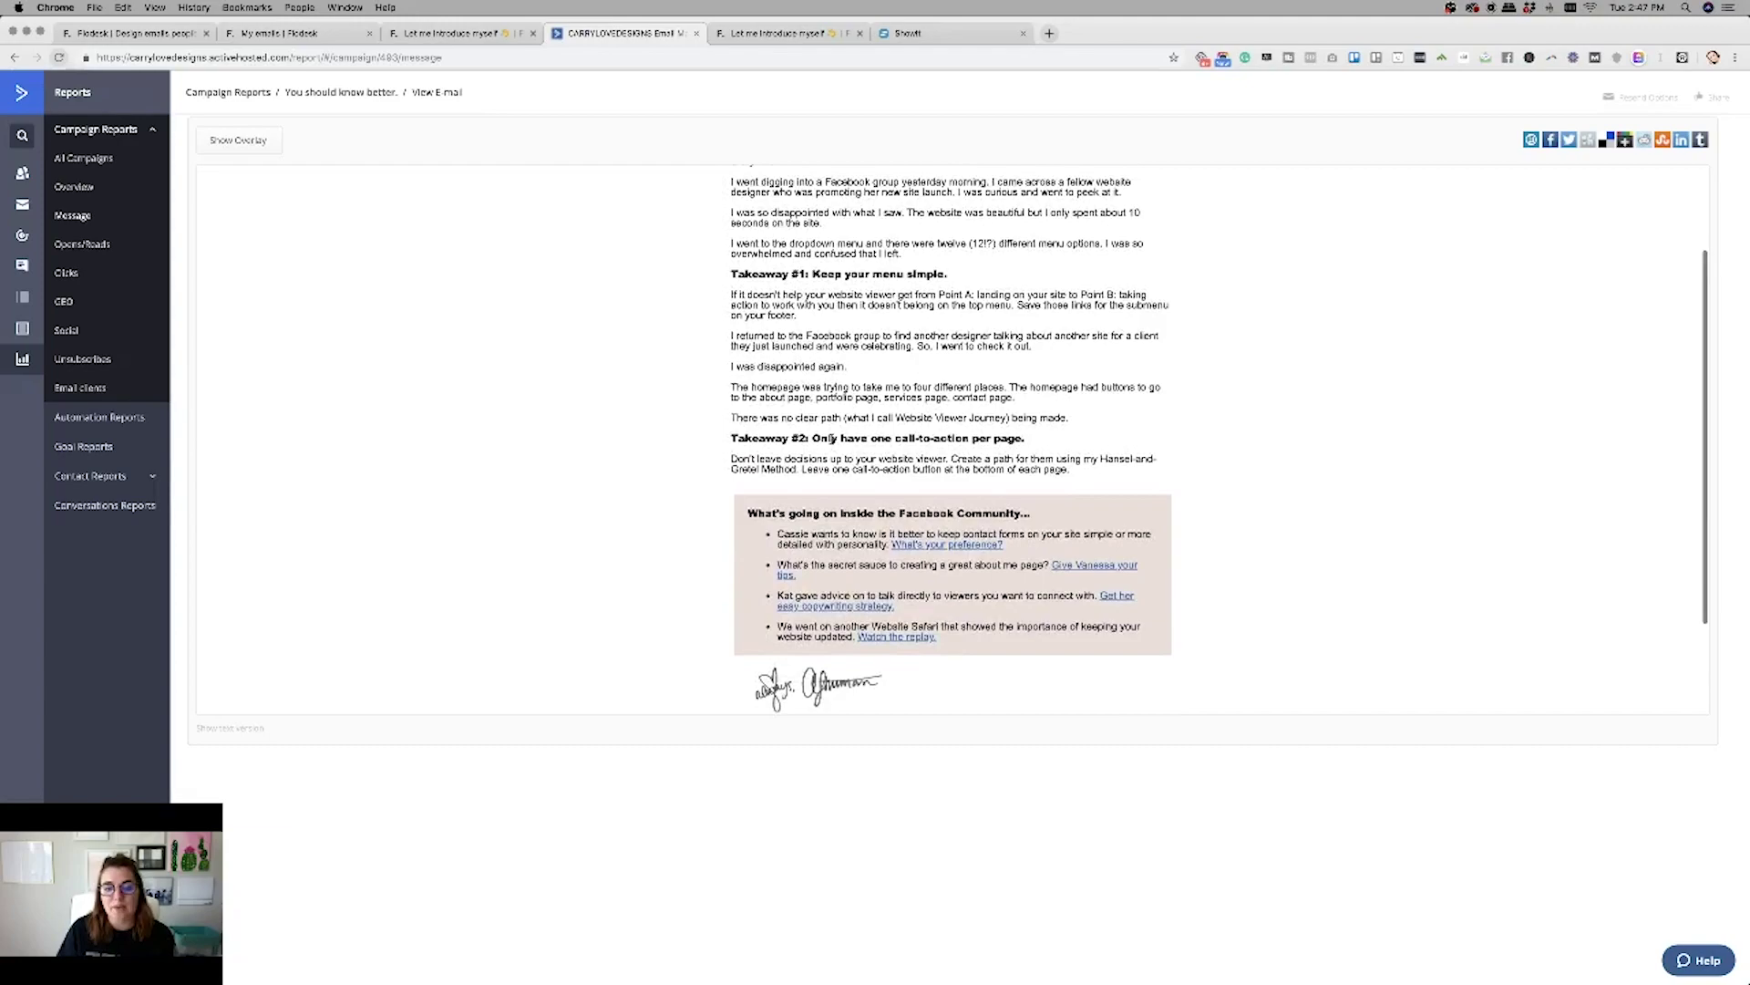
scroll(831, 444, "up", 2)
scroll(832, 443, "up", 1)
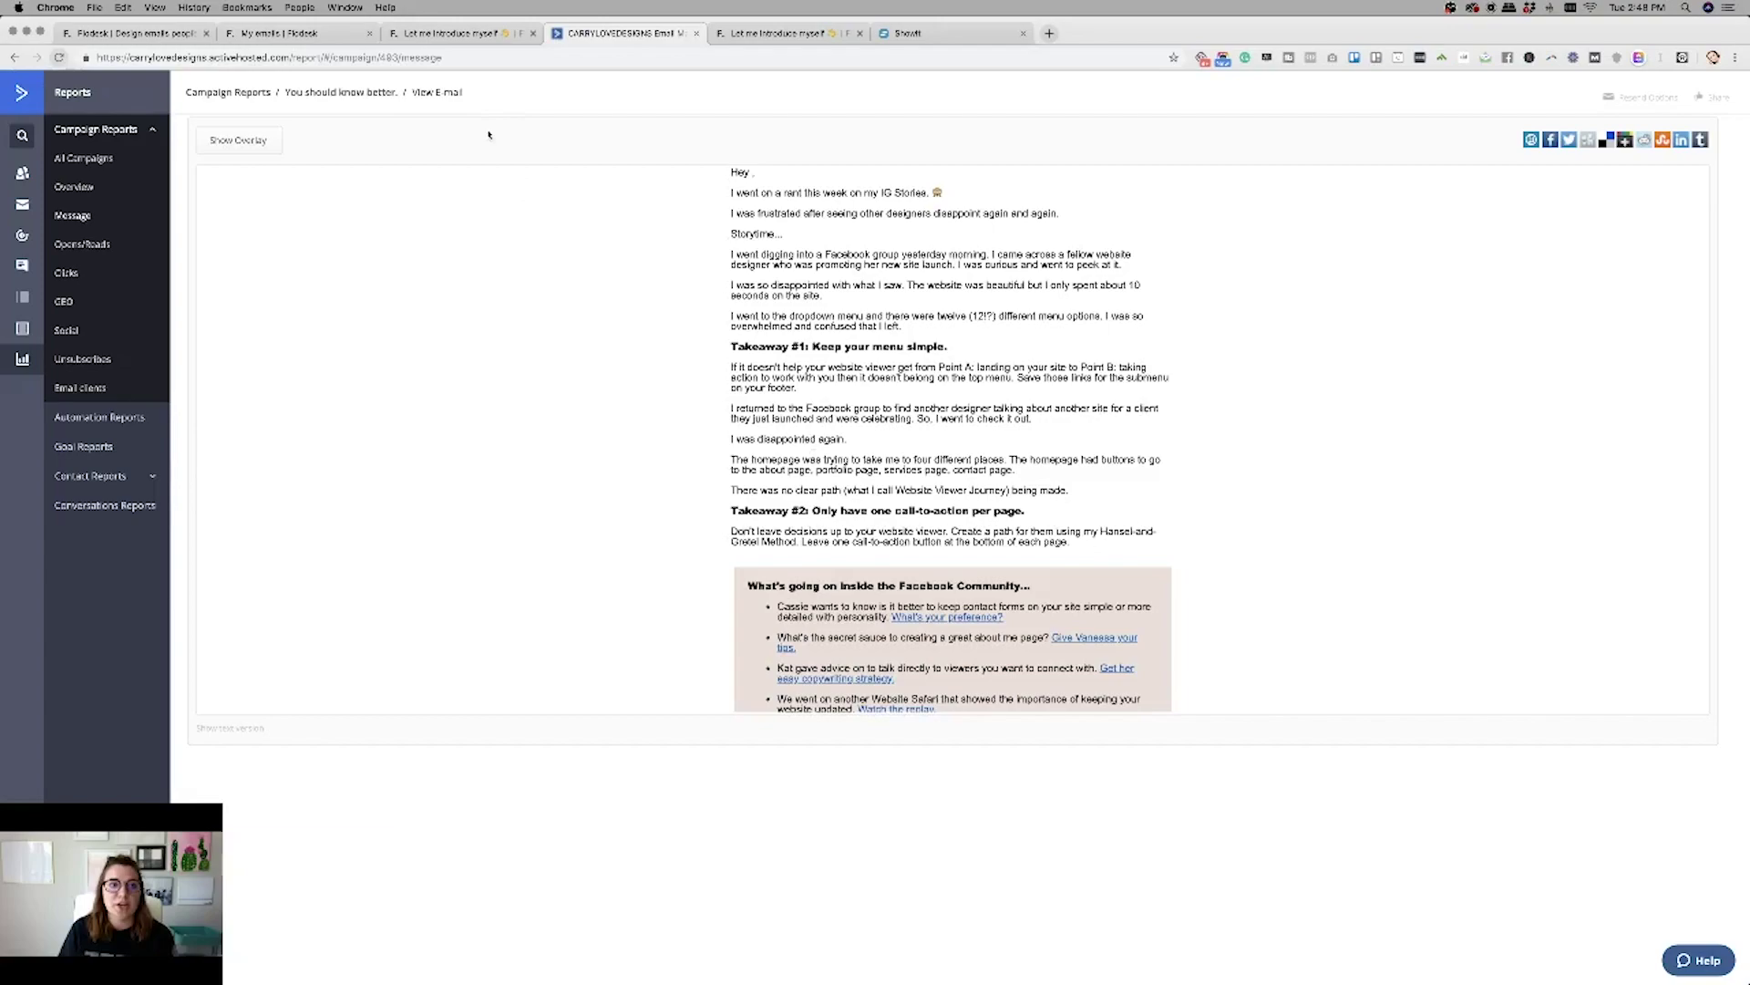
Scroll down through the Flodesk web version of the About me email.
left_click(453, 41)
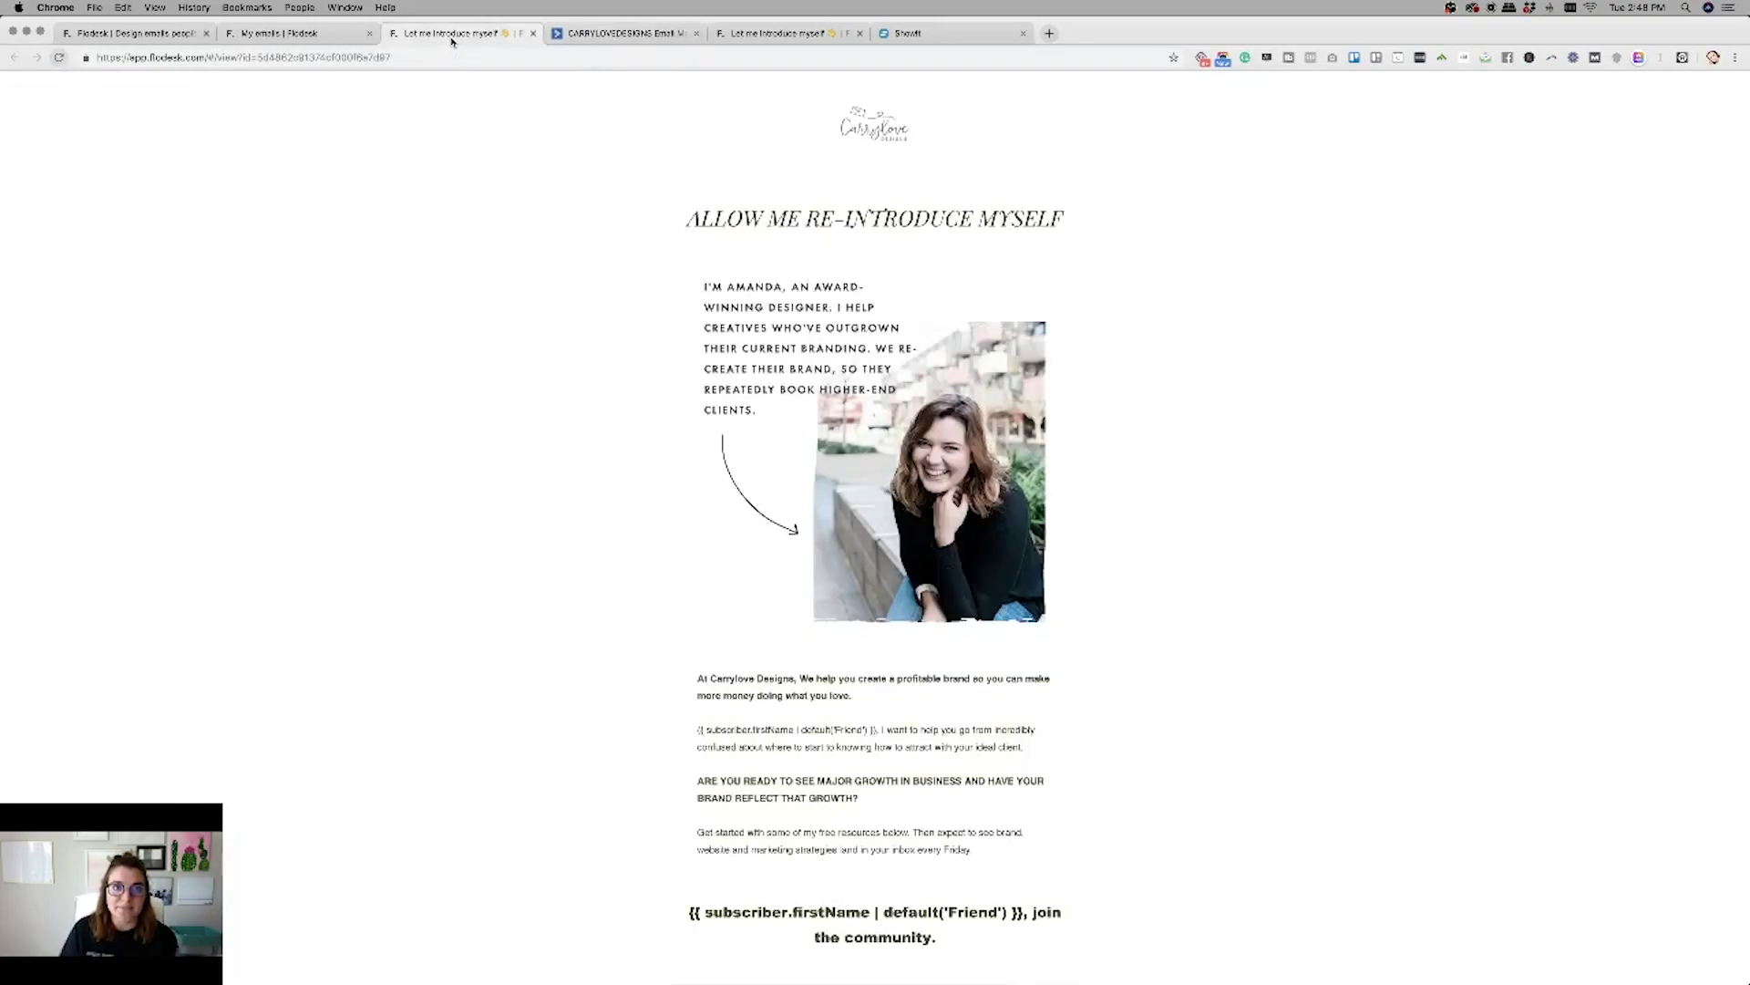
scroll(556, 533, "down", 2)
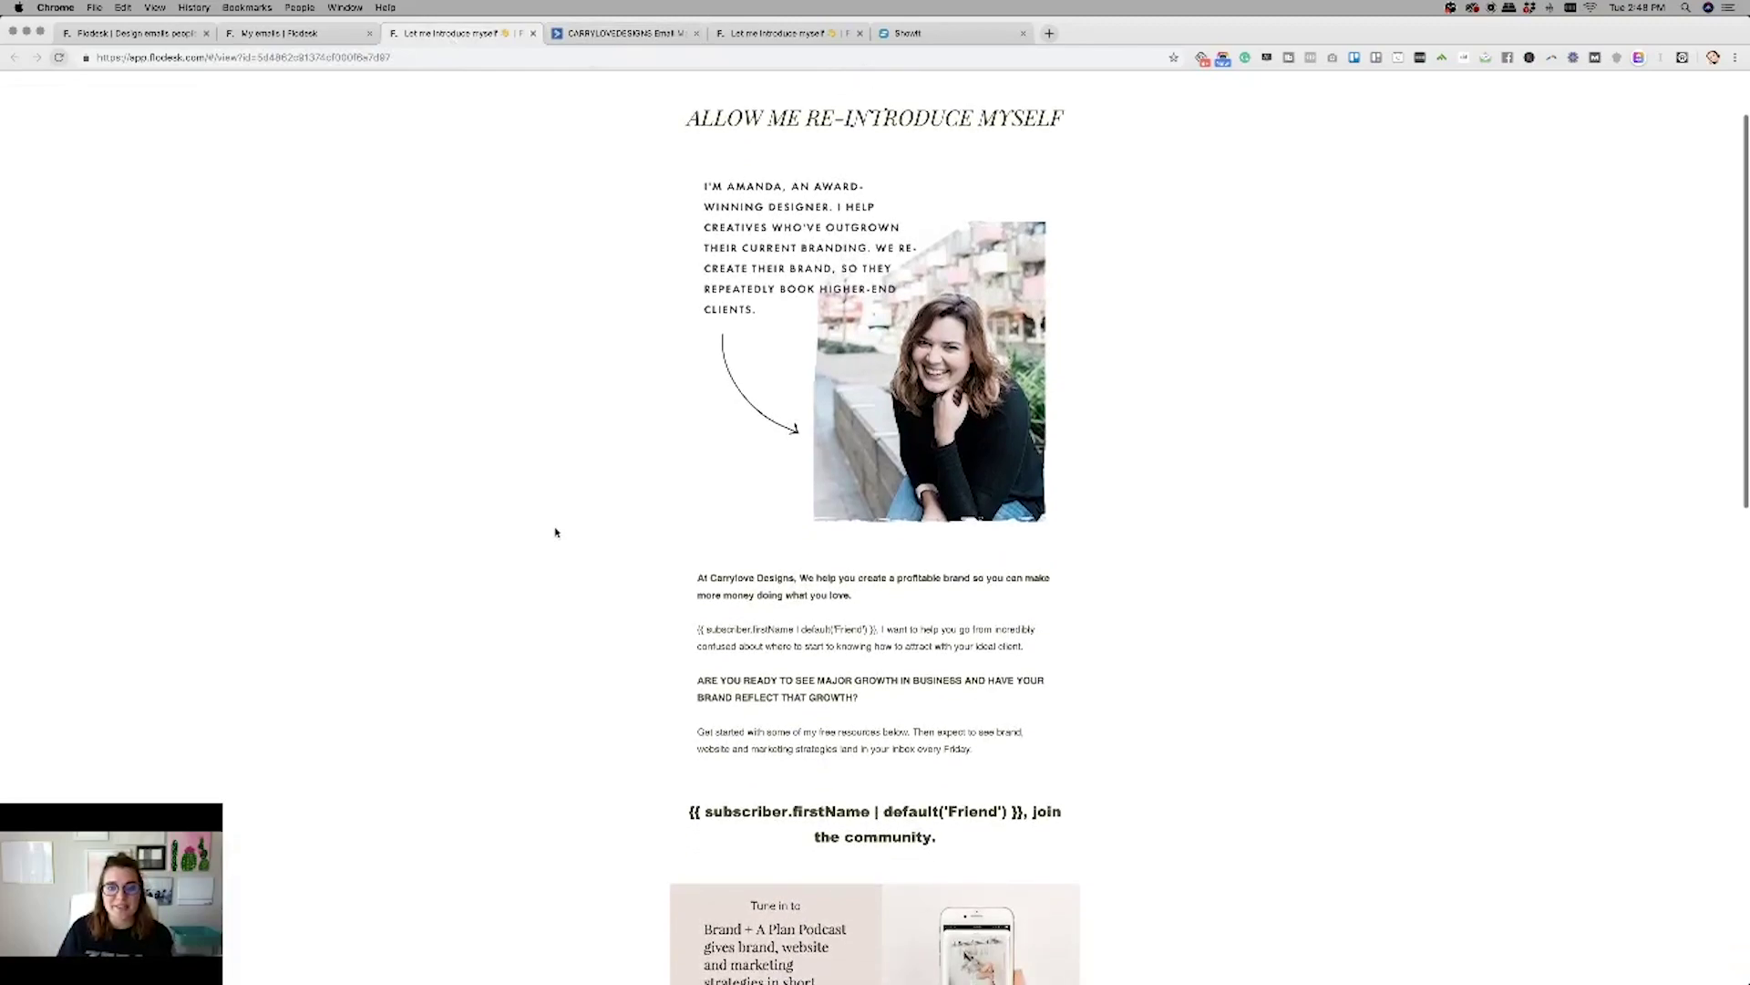
scroll(556, 533, "up", 2)
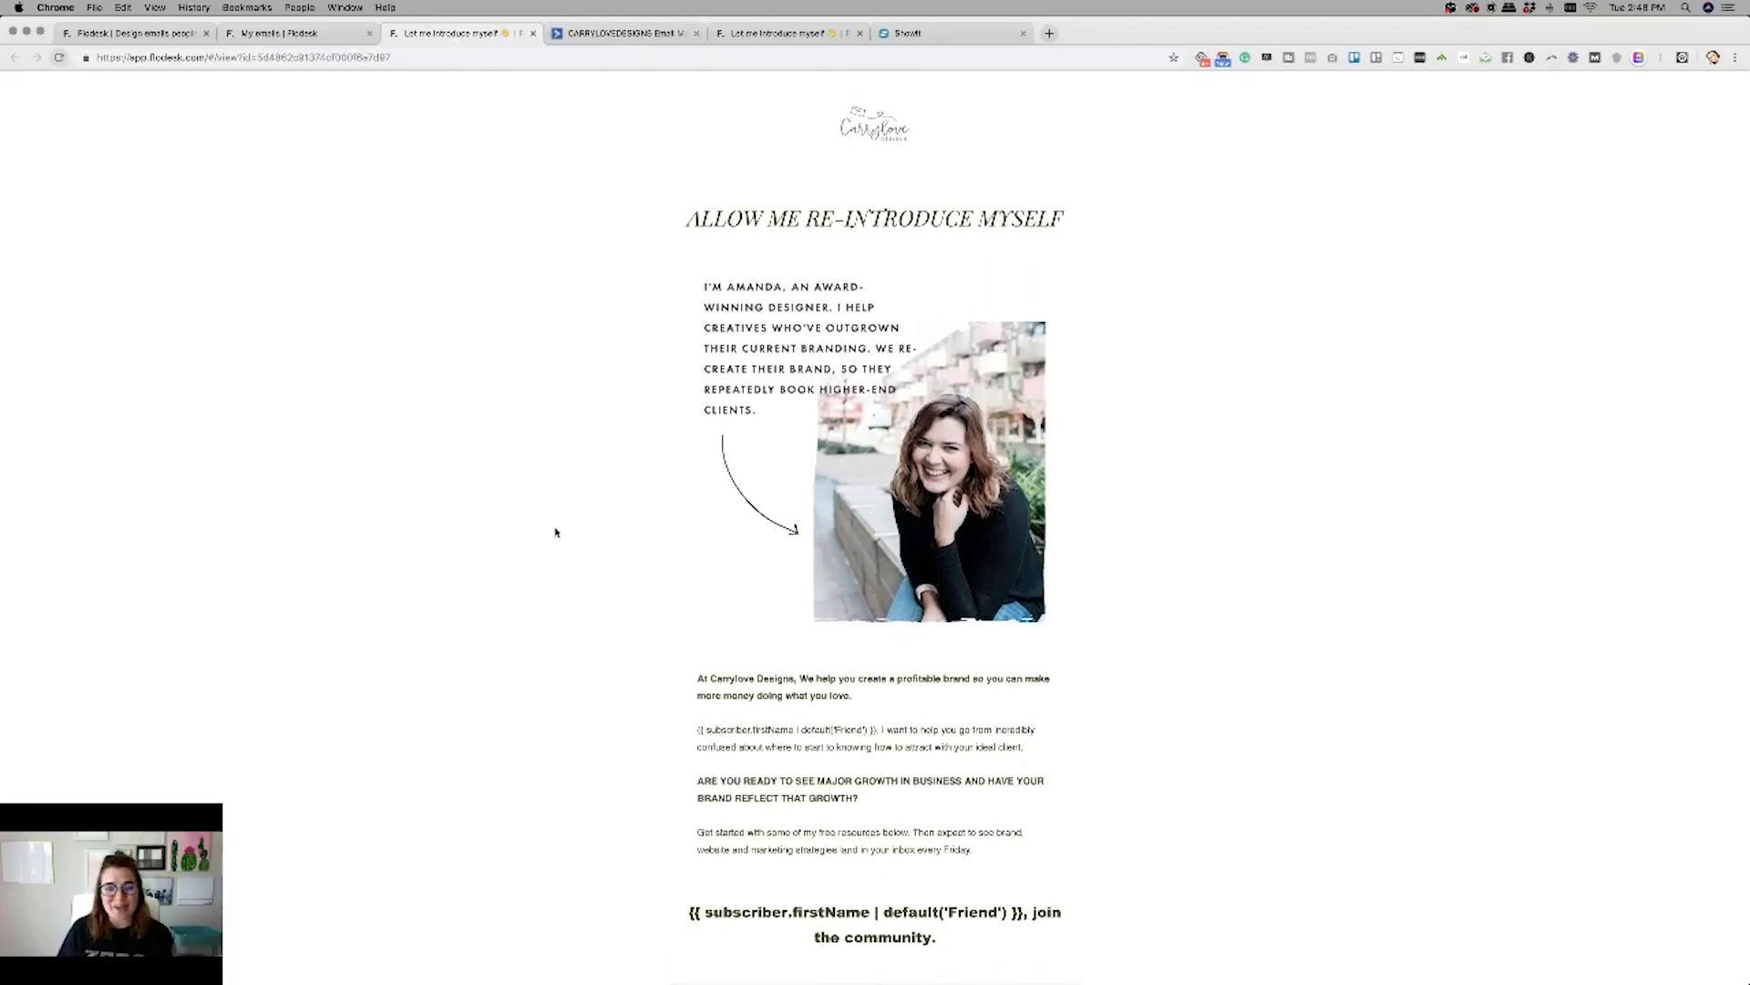
scroll(553, 500, "down", 5)
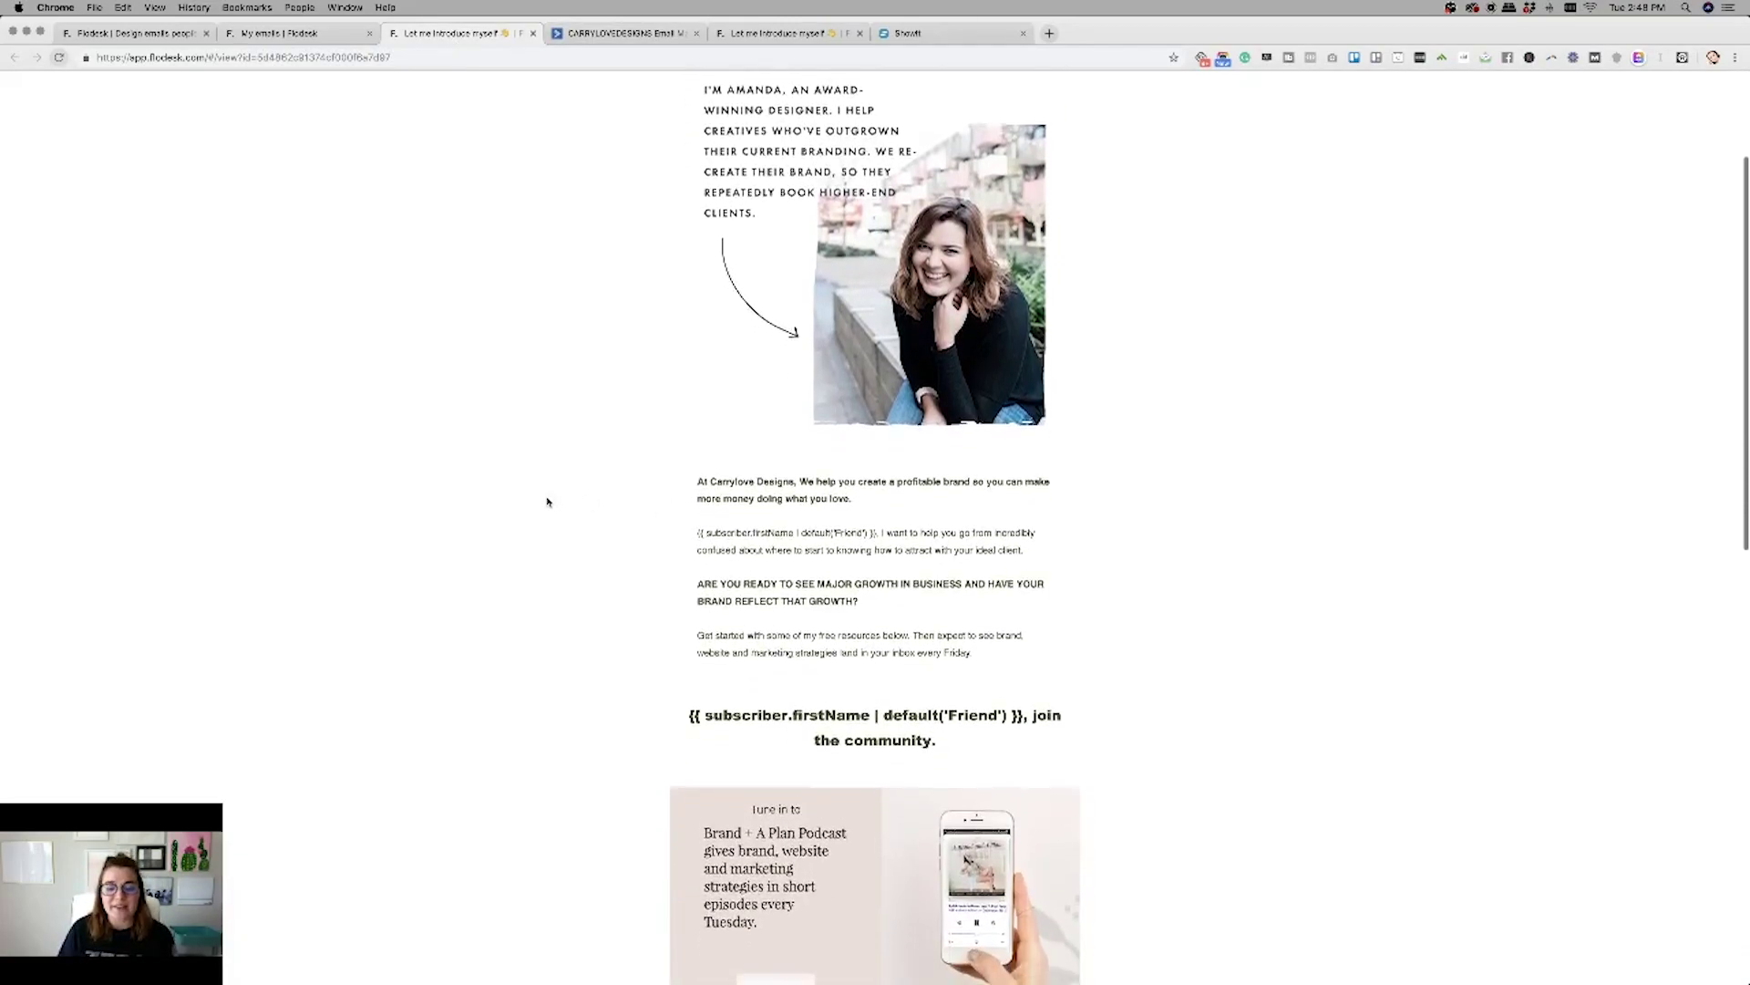
scroll(547, 502, "down", 1)
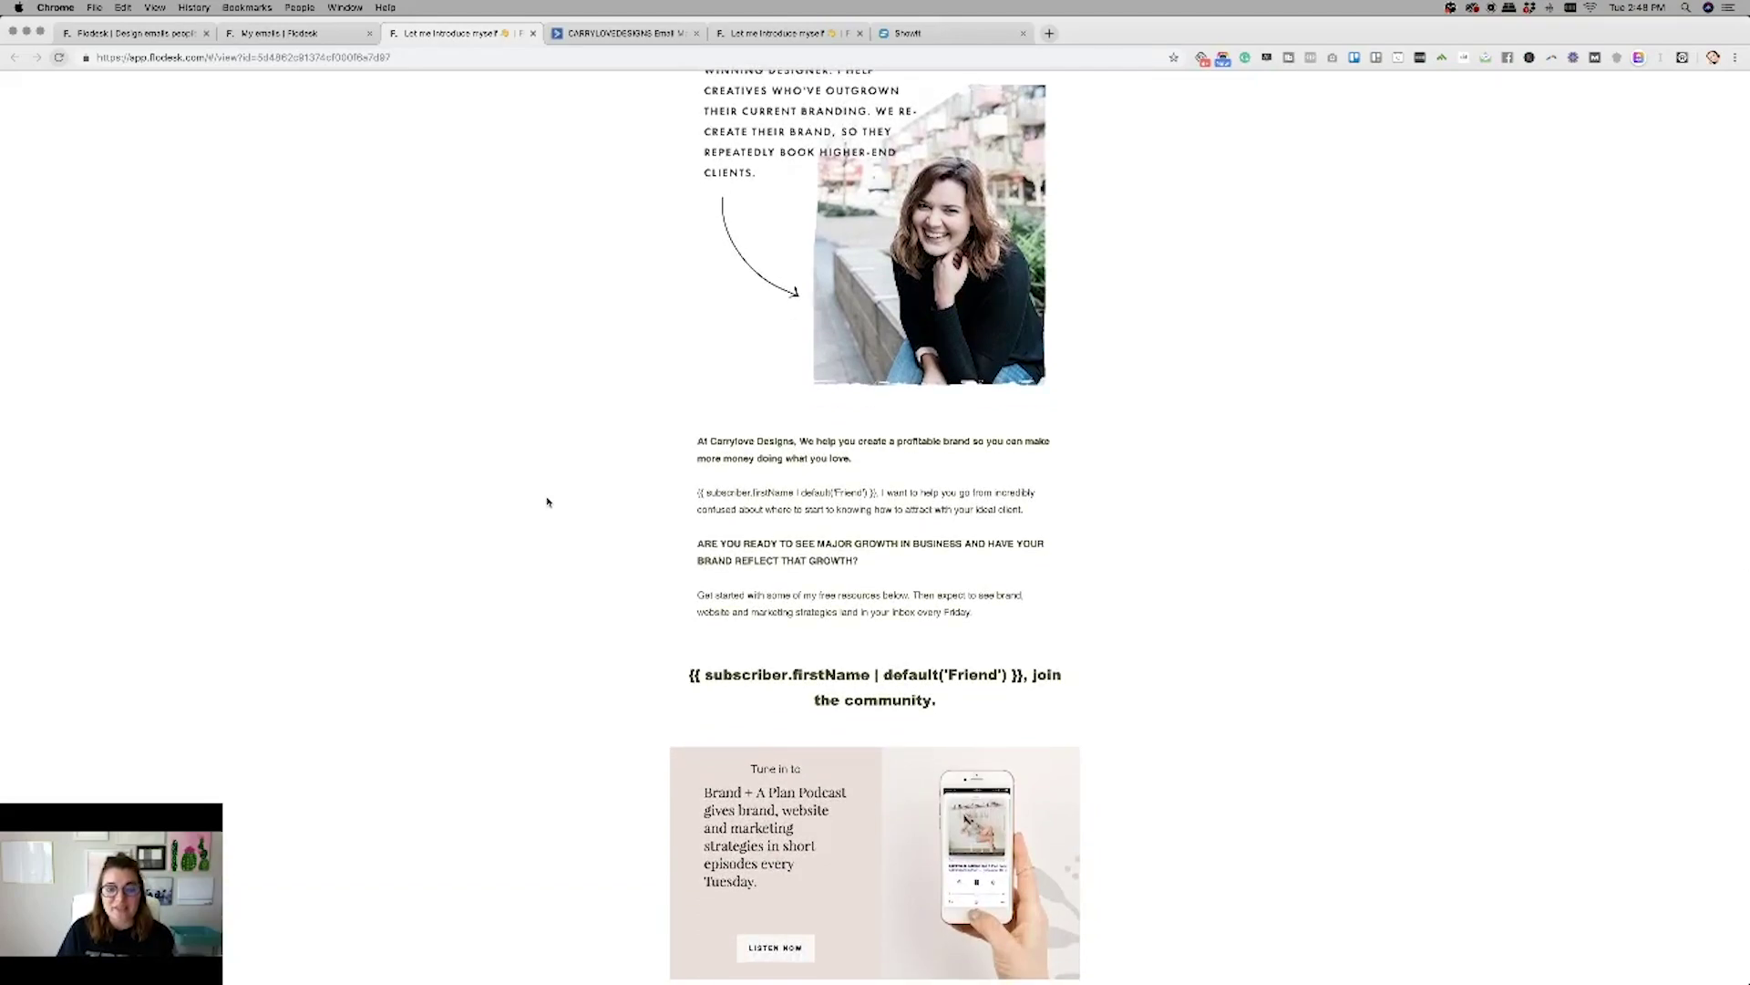
scroll(670, 416, "up", 2)
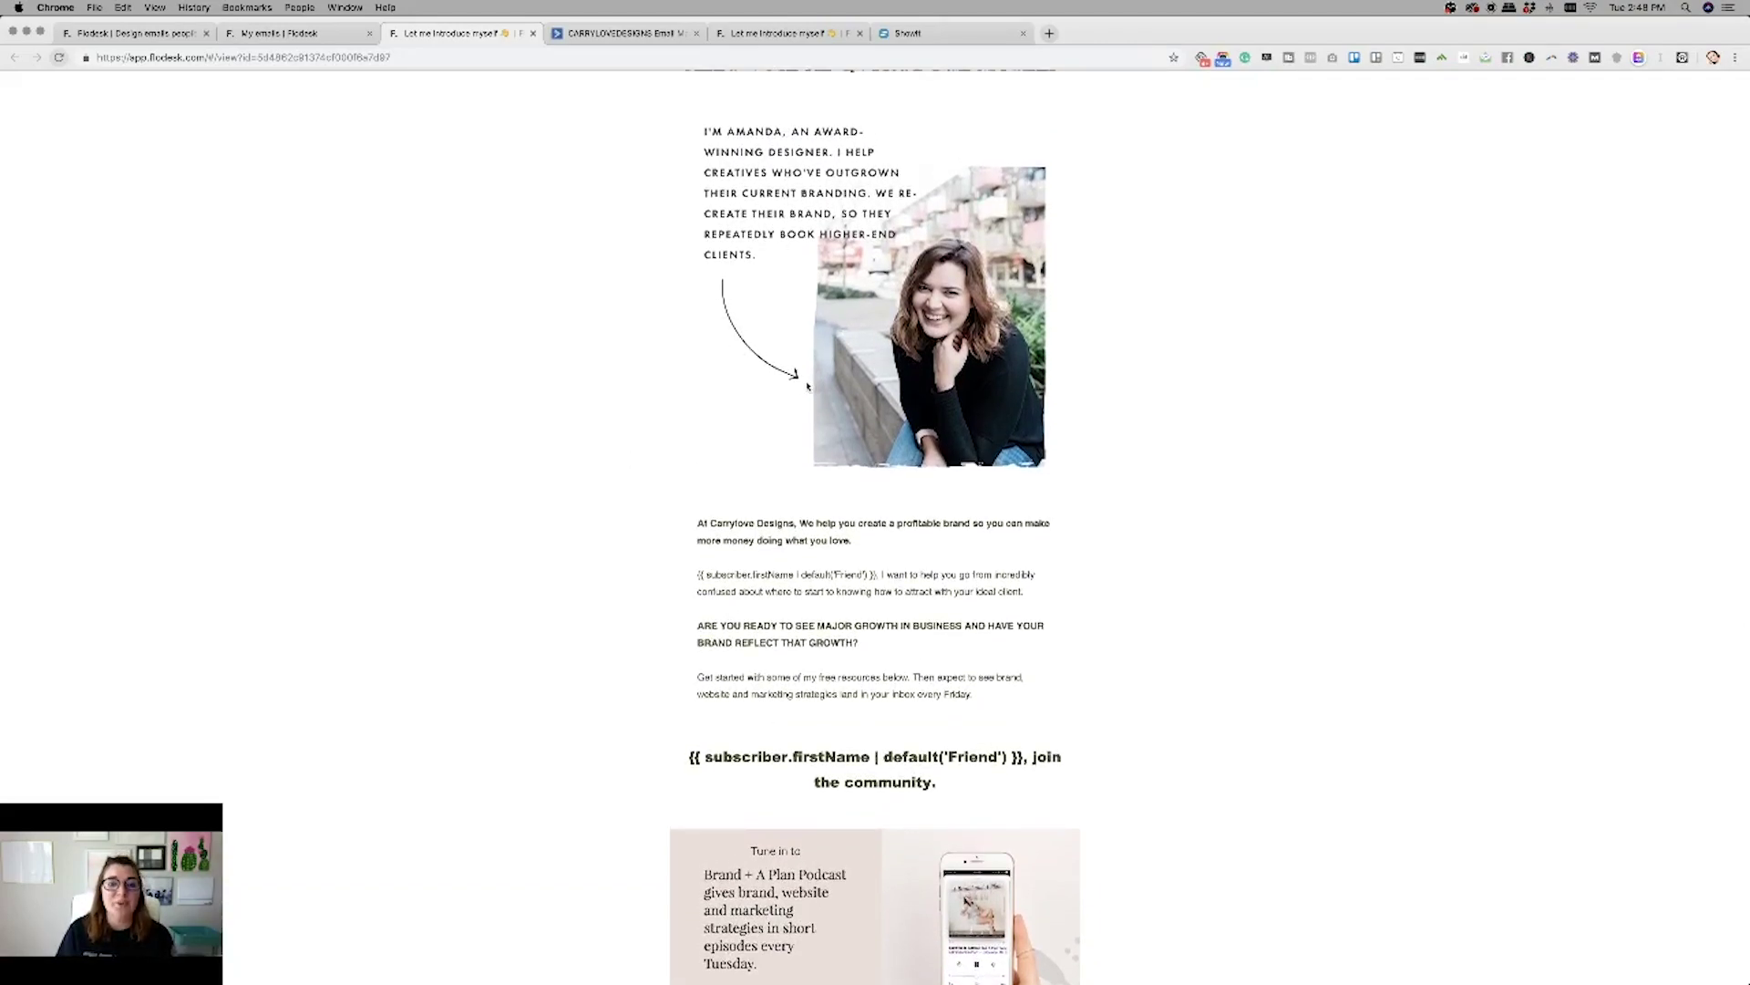
scroll(551, 549, "down", 7)
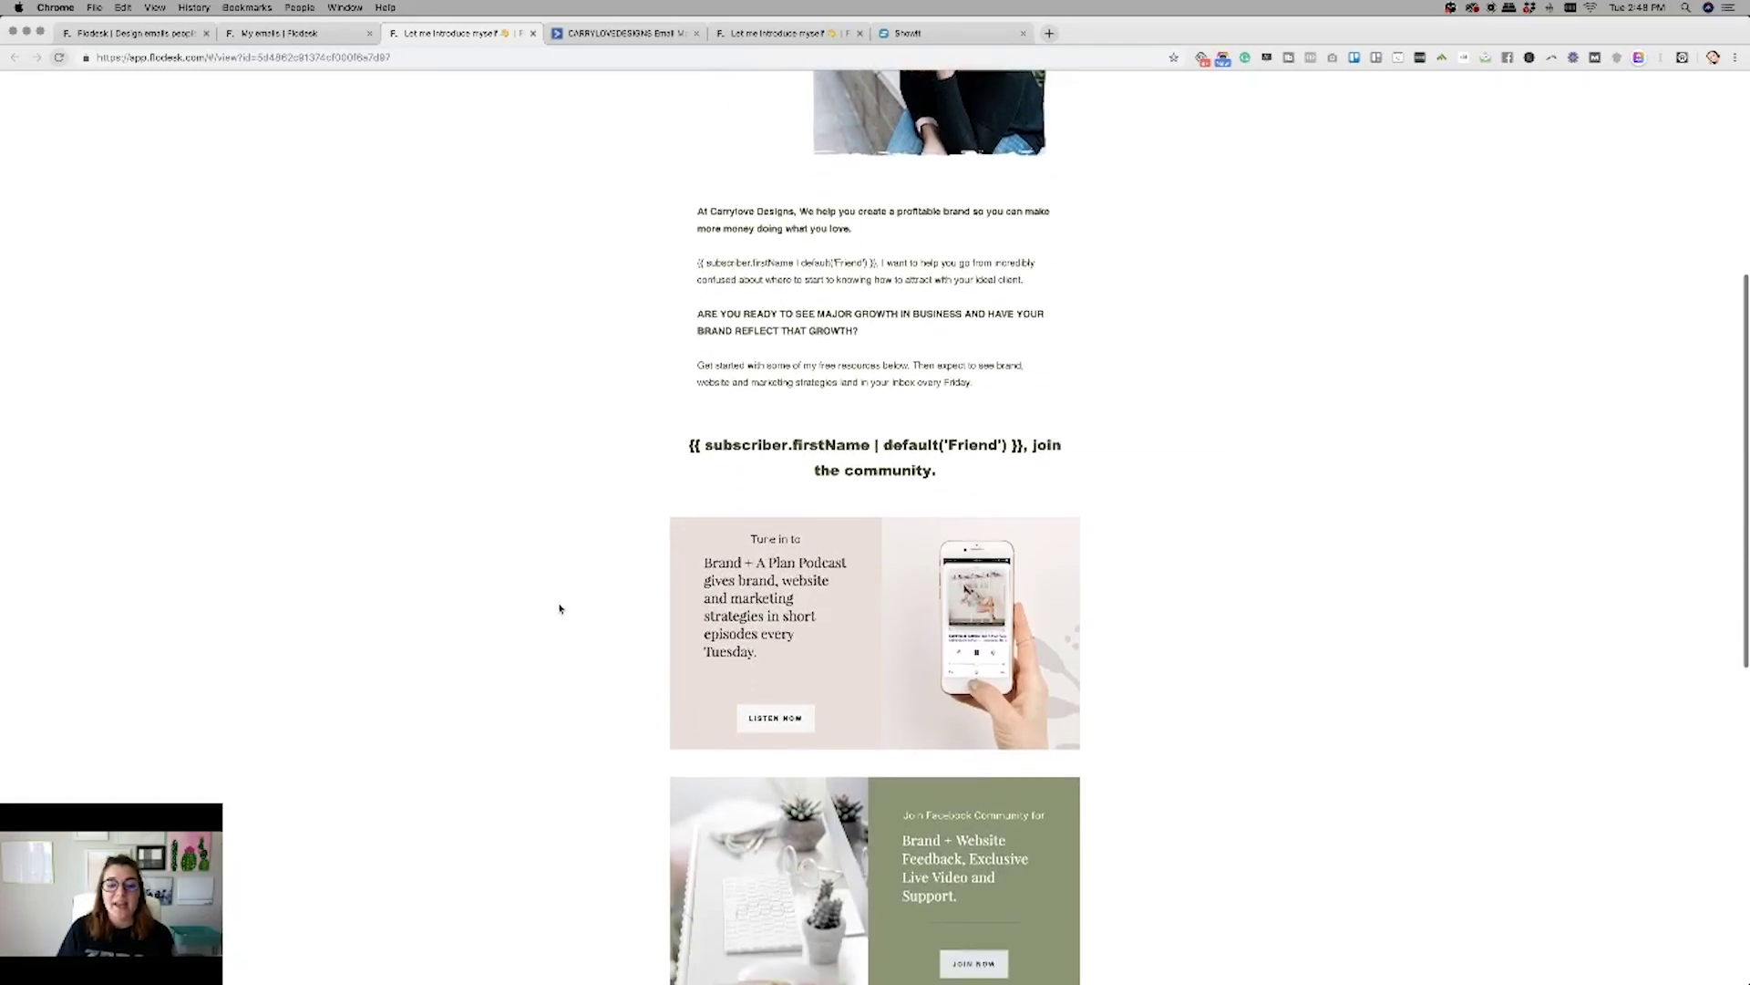
scroll(805, 669, "down", 1)
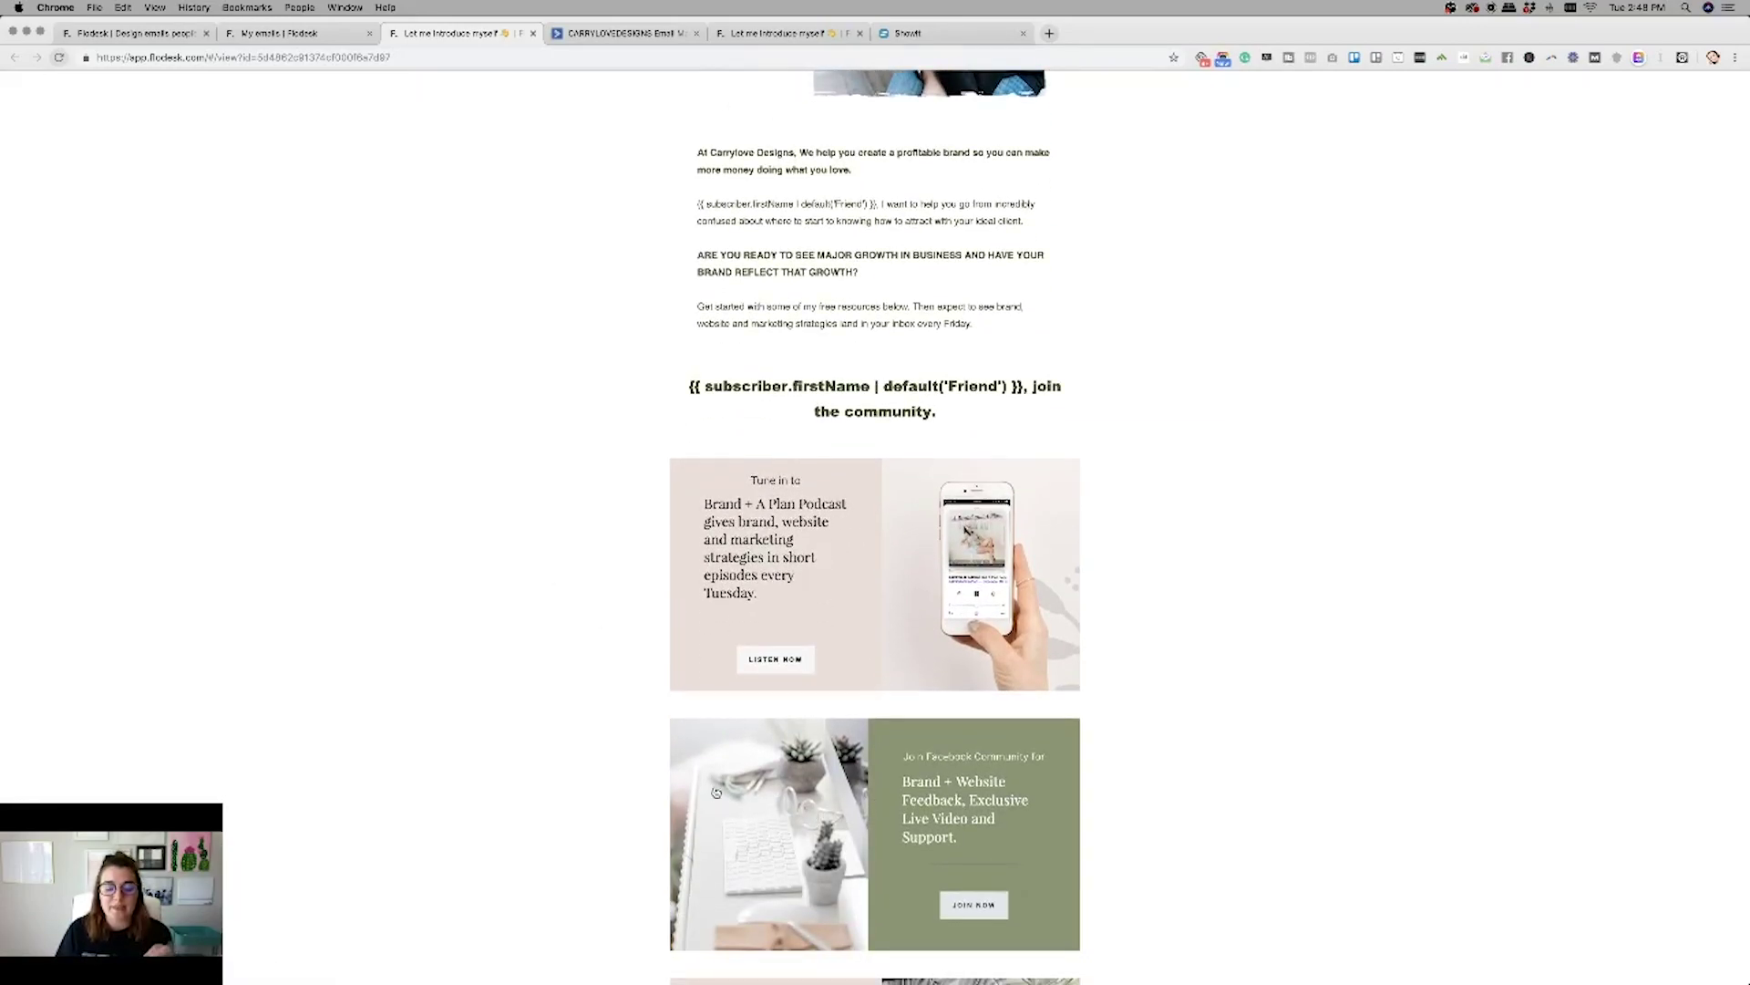
scroll(718, 797, "down", 4)
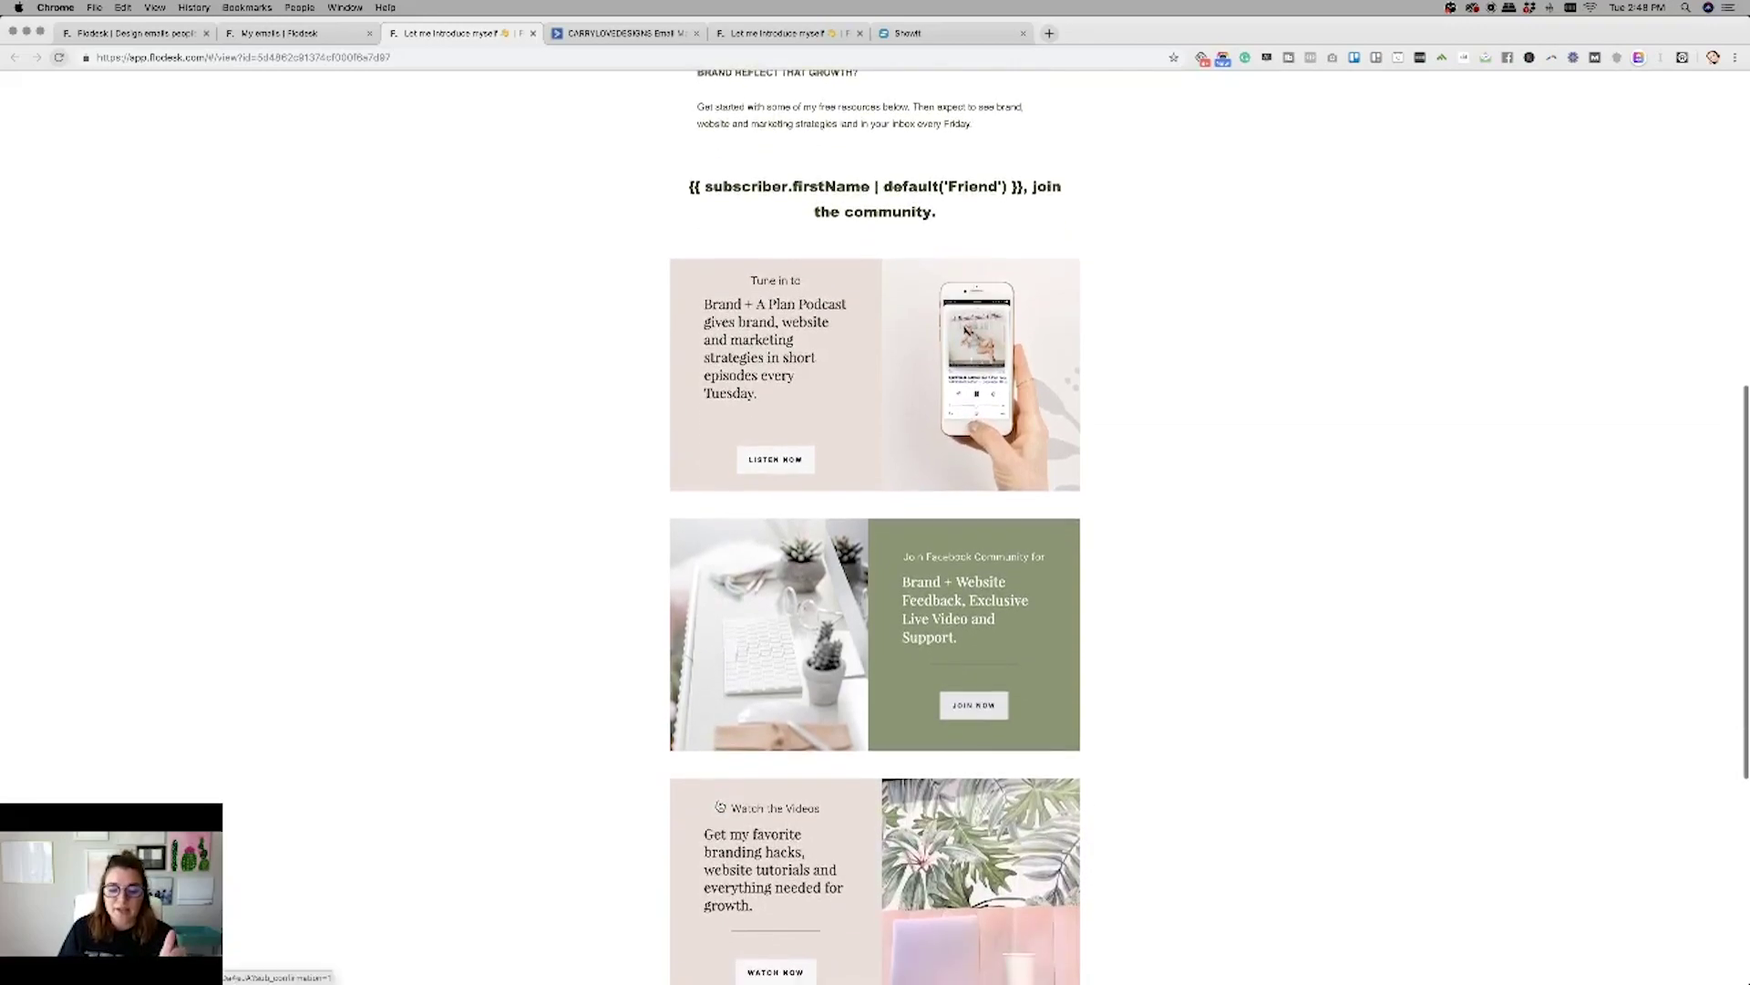
scroll(720, 807, "down", 3)
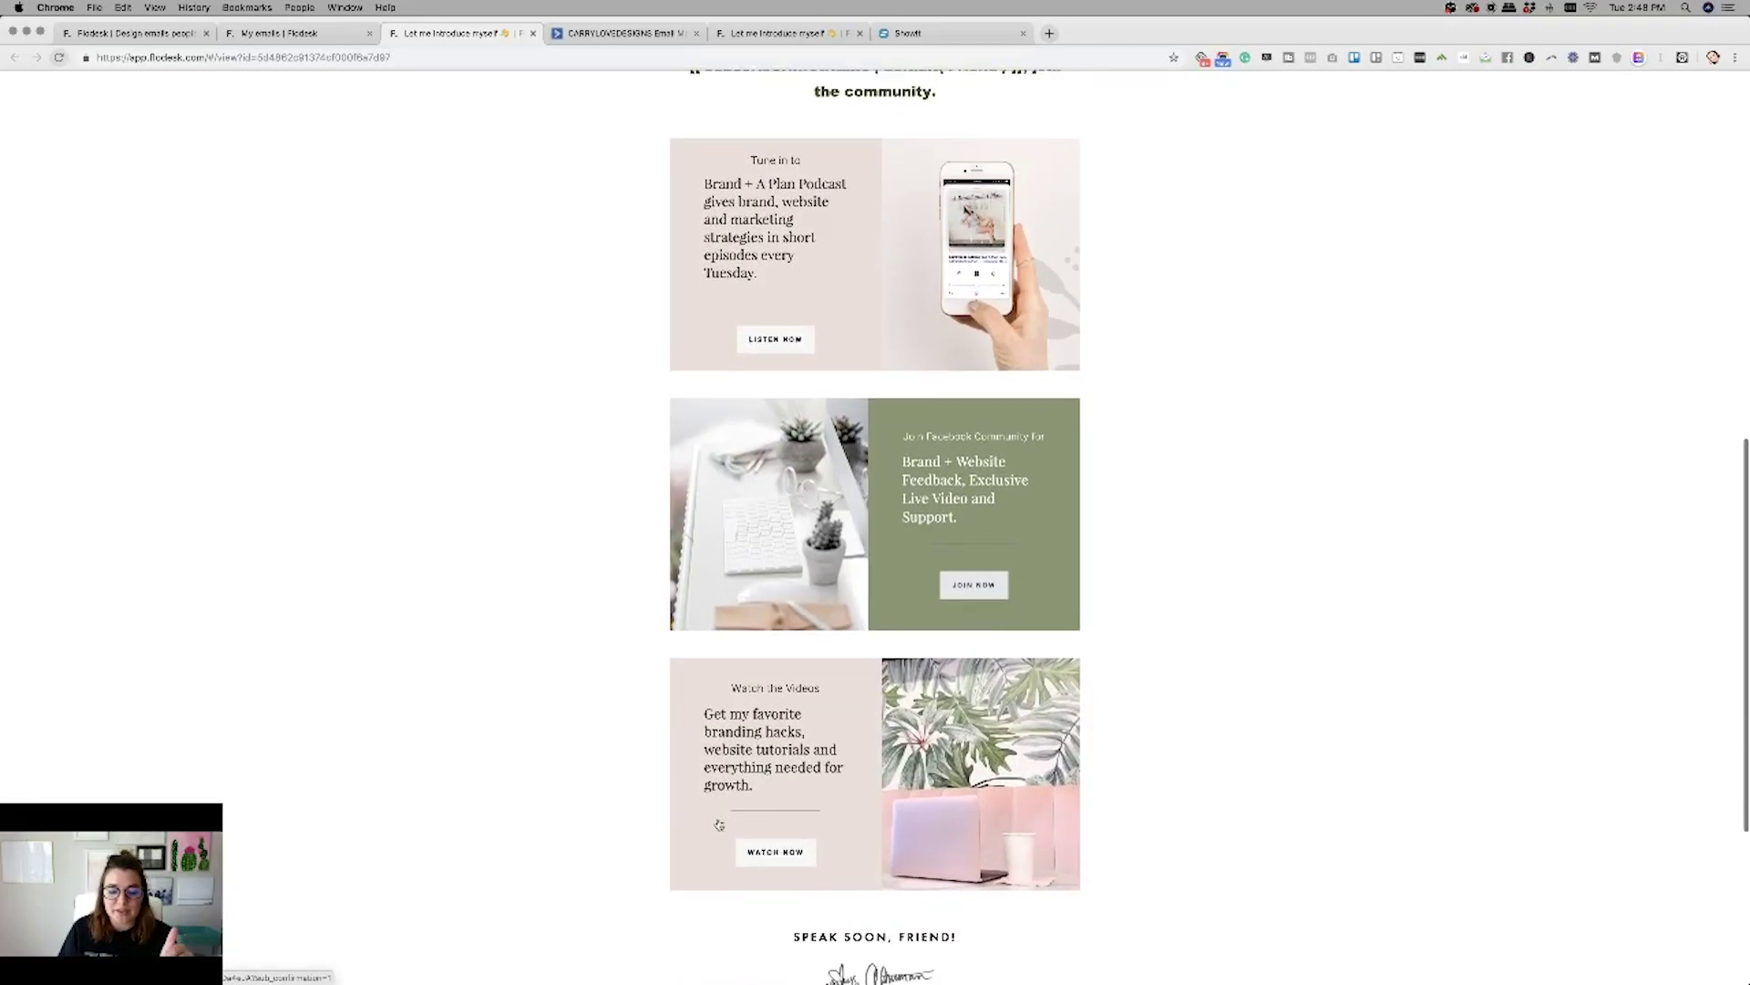
scroll(719, 824, "down", 4)
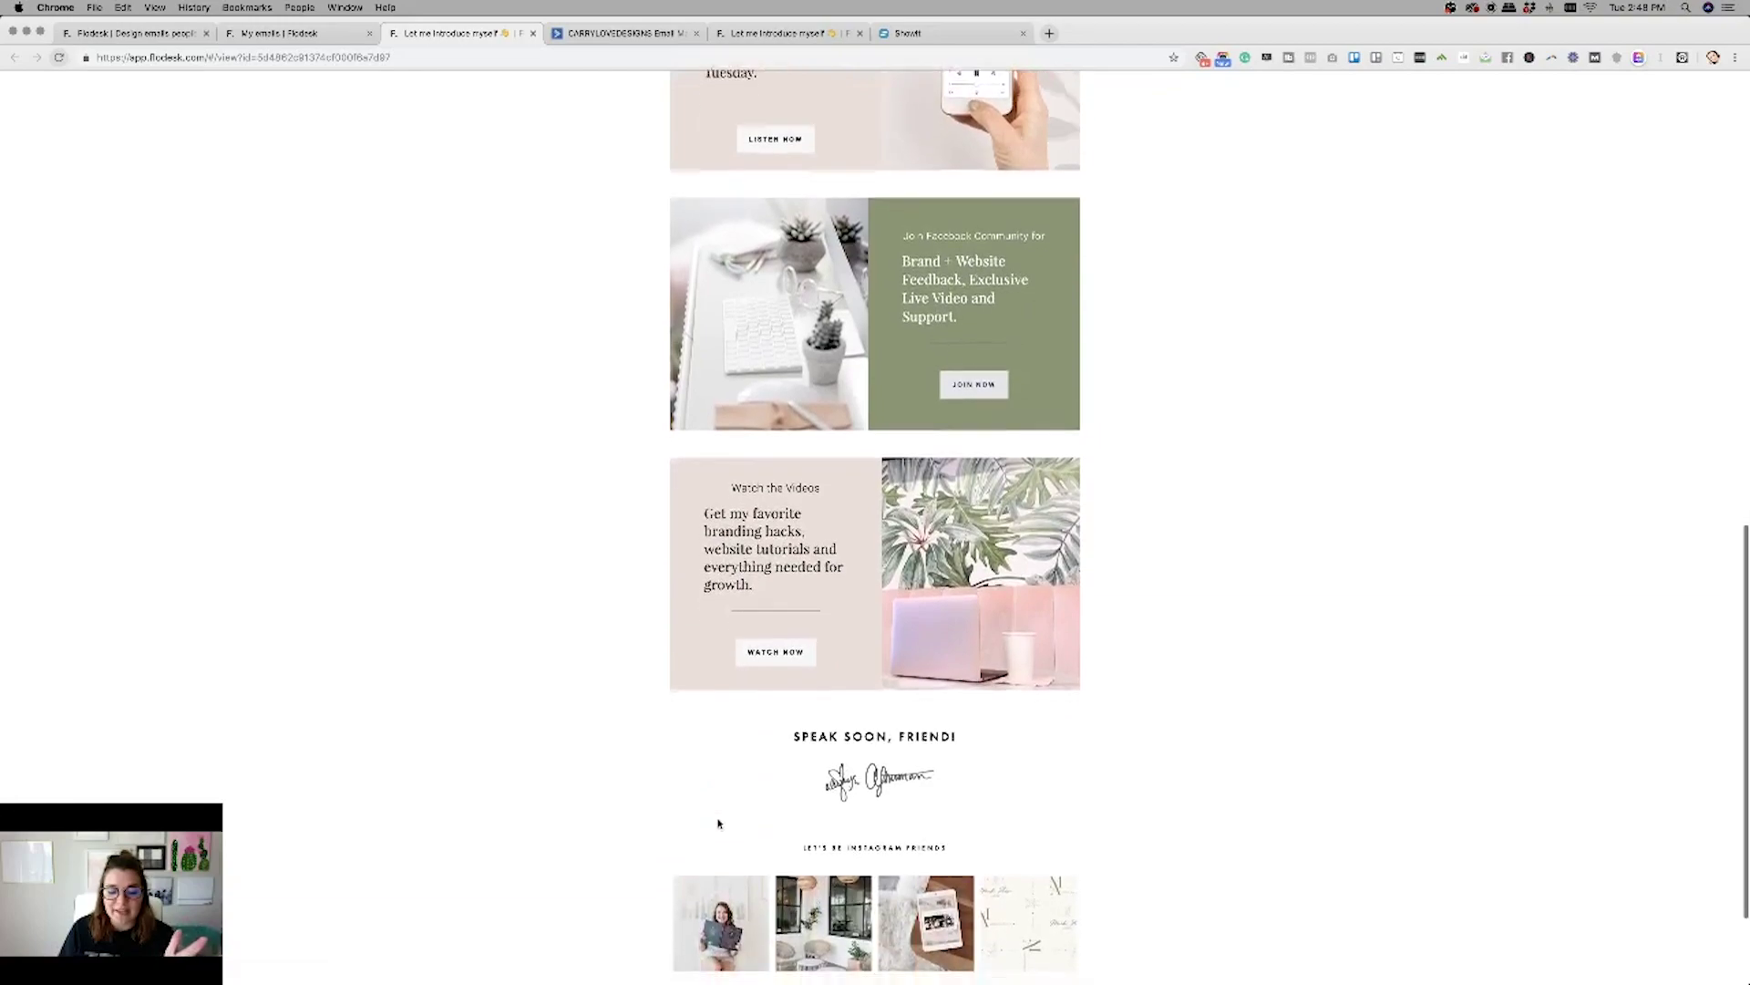
scroll(718, 823, "down", 1)
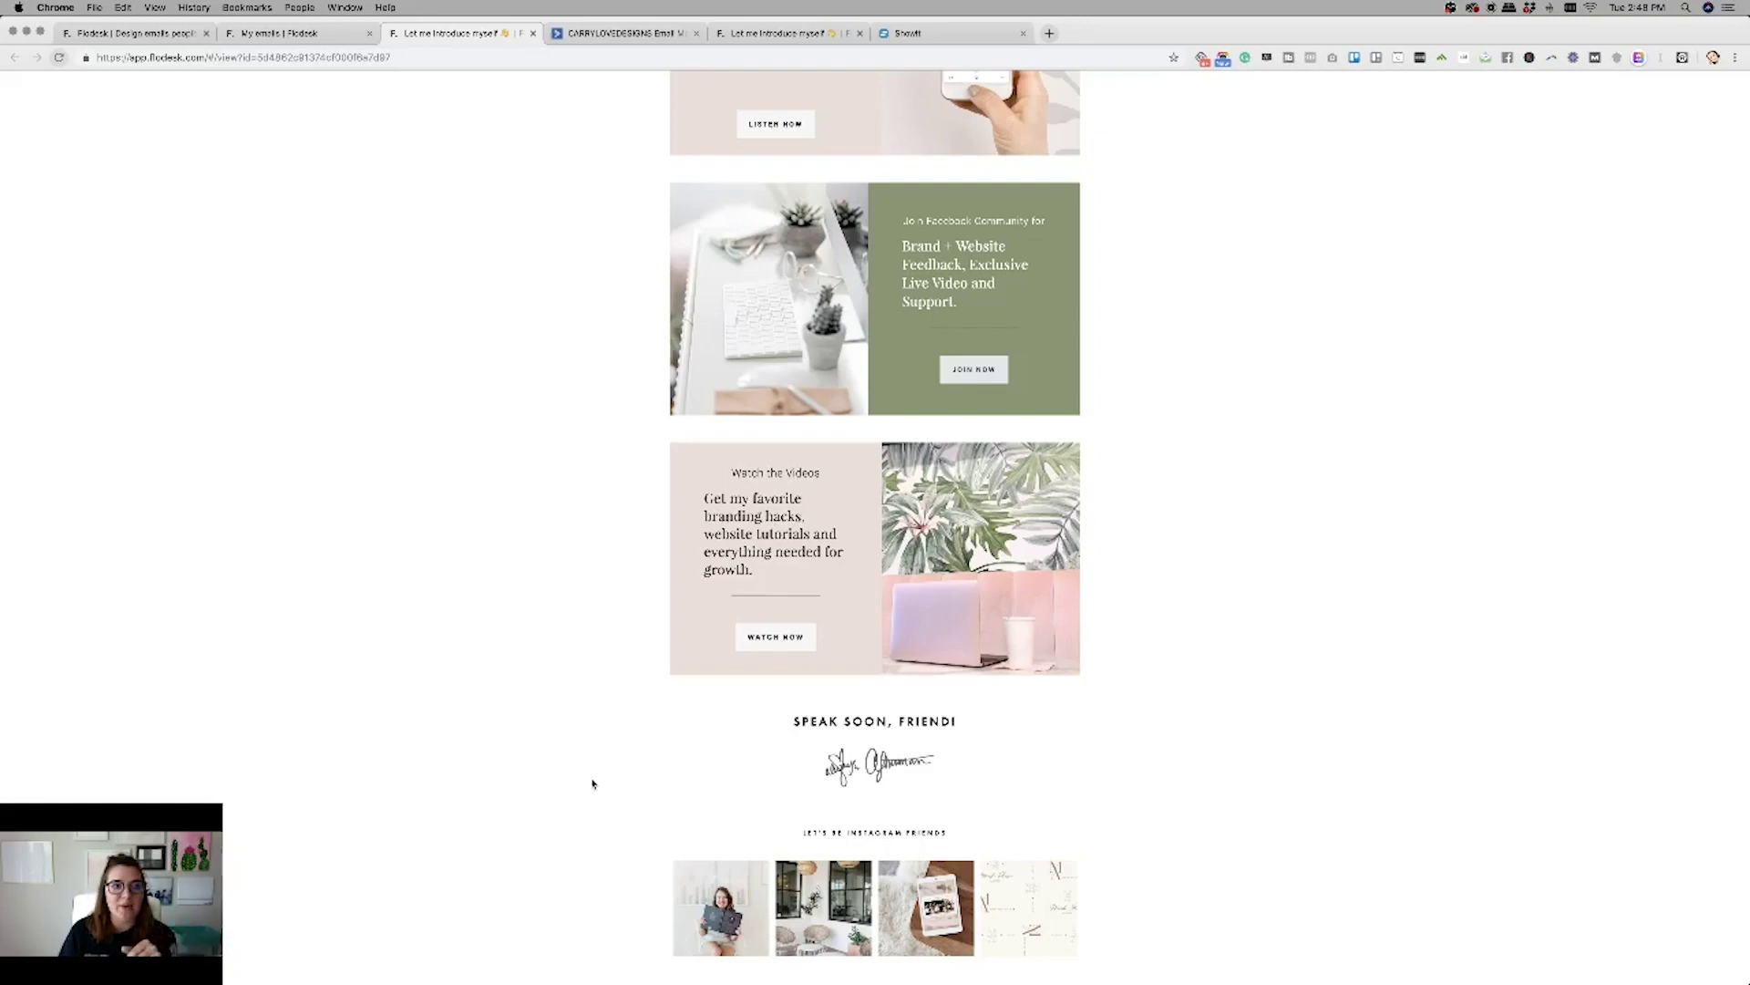
Scroll back to the top of the preview and return to the My emails list.
scroll(613, 671, "up", 8)
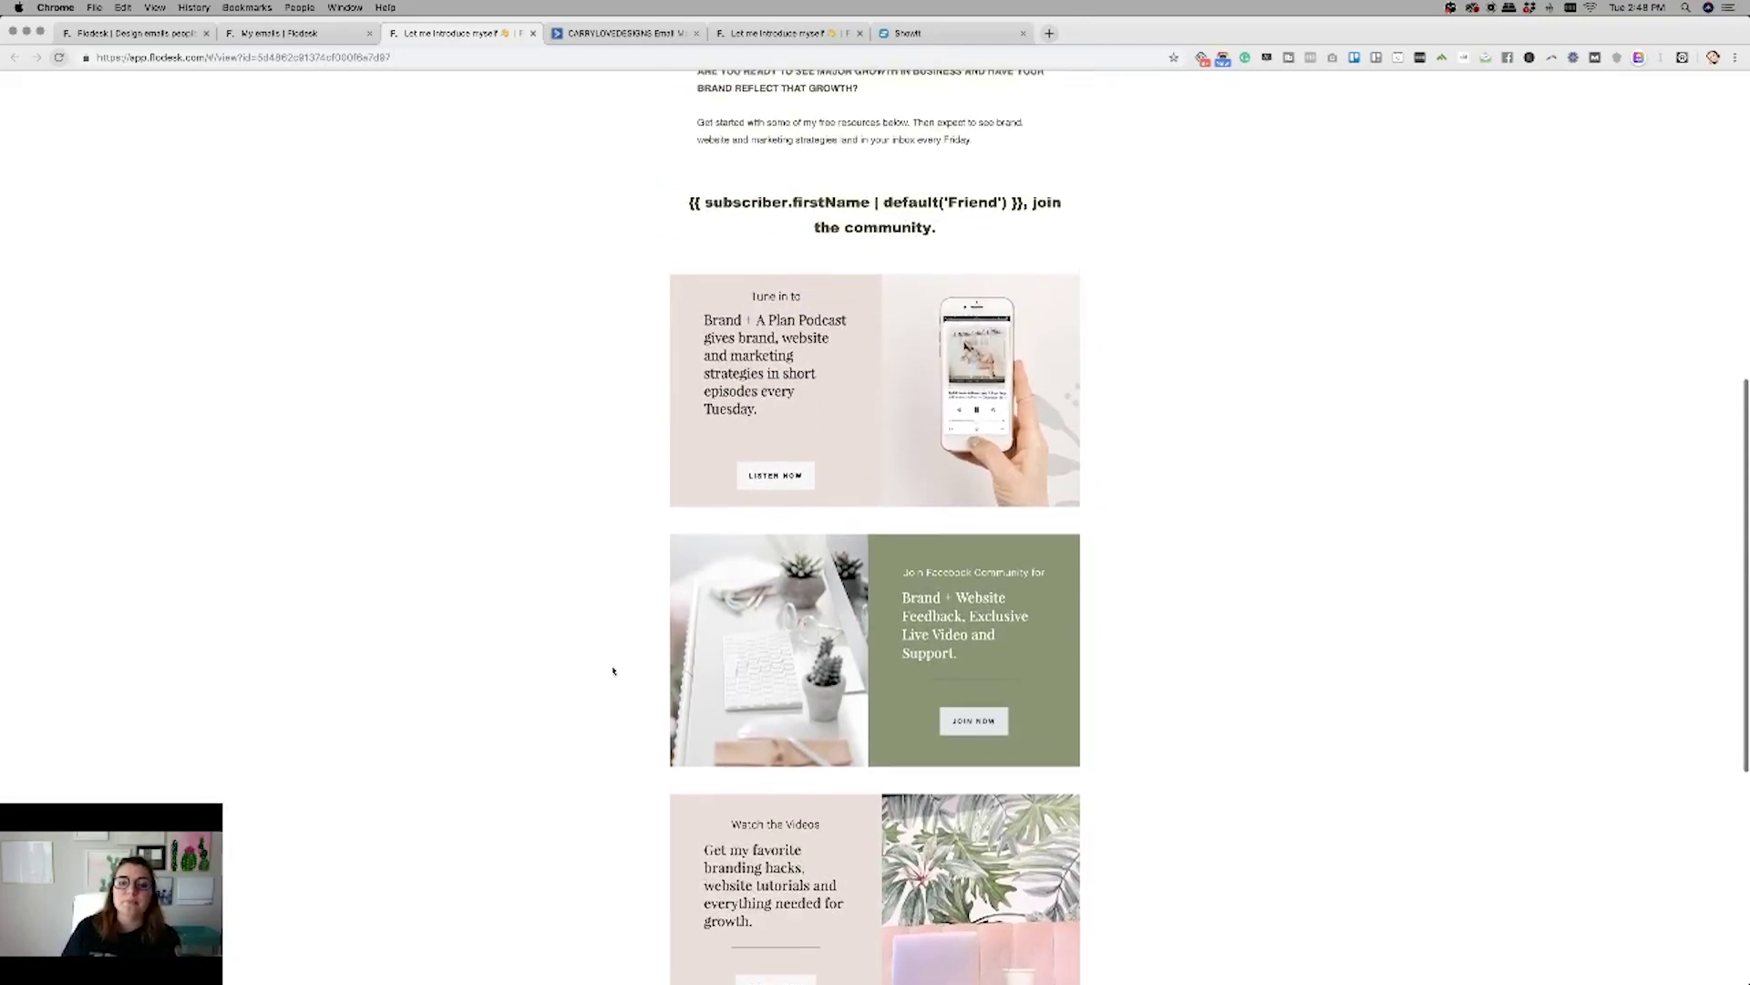
scroll(612, 671, "up", 2)
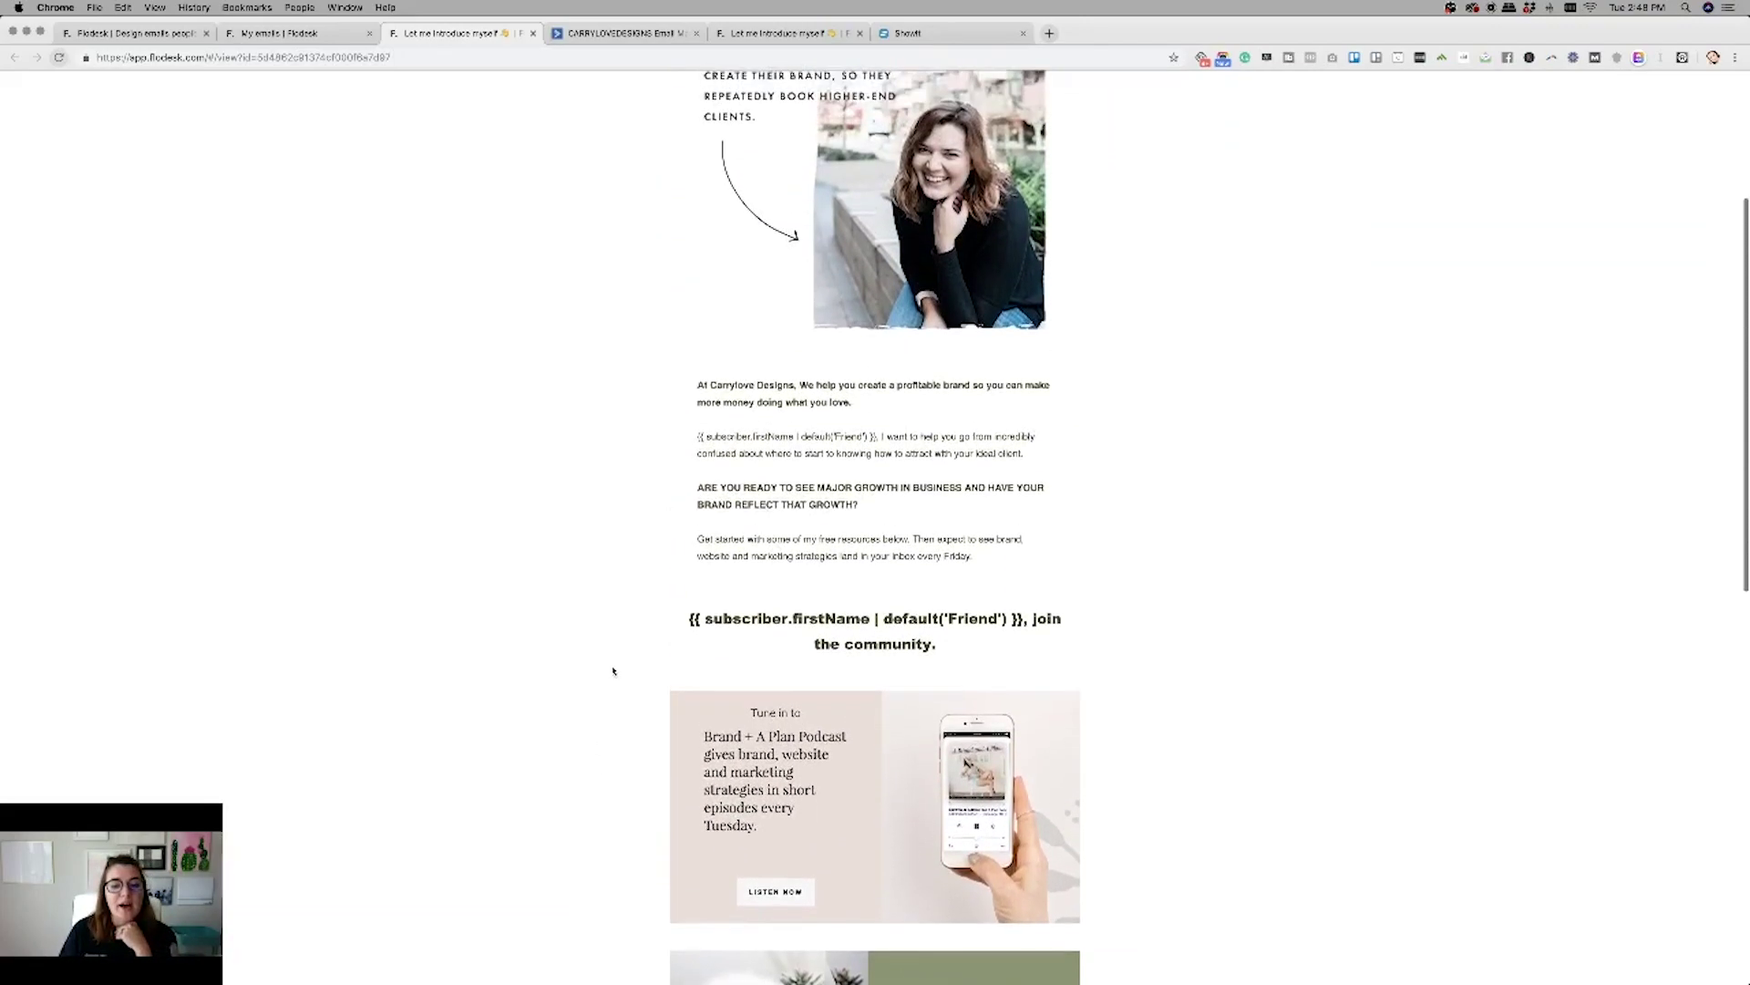
scroll(612, 671, "up", 1)
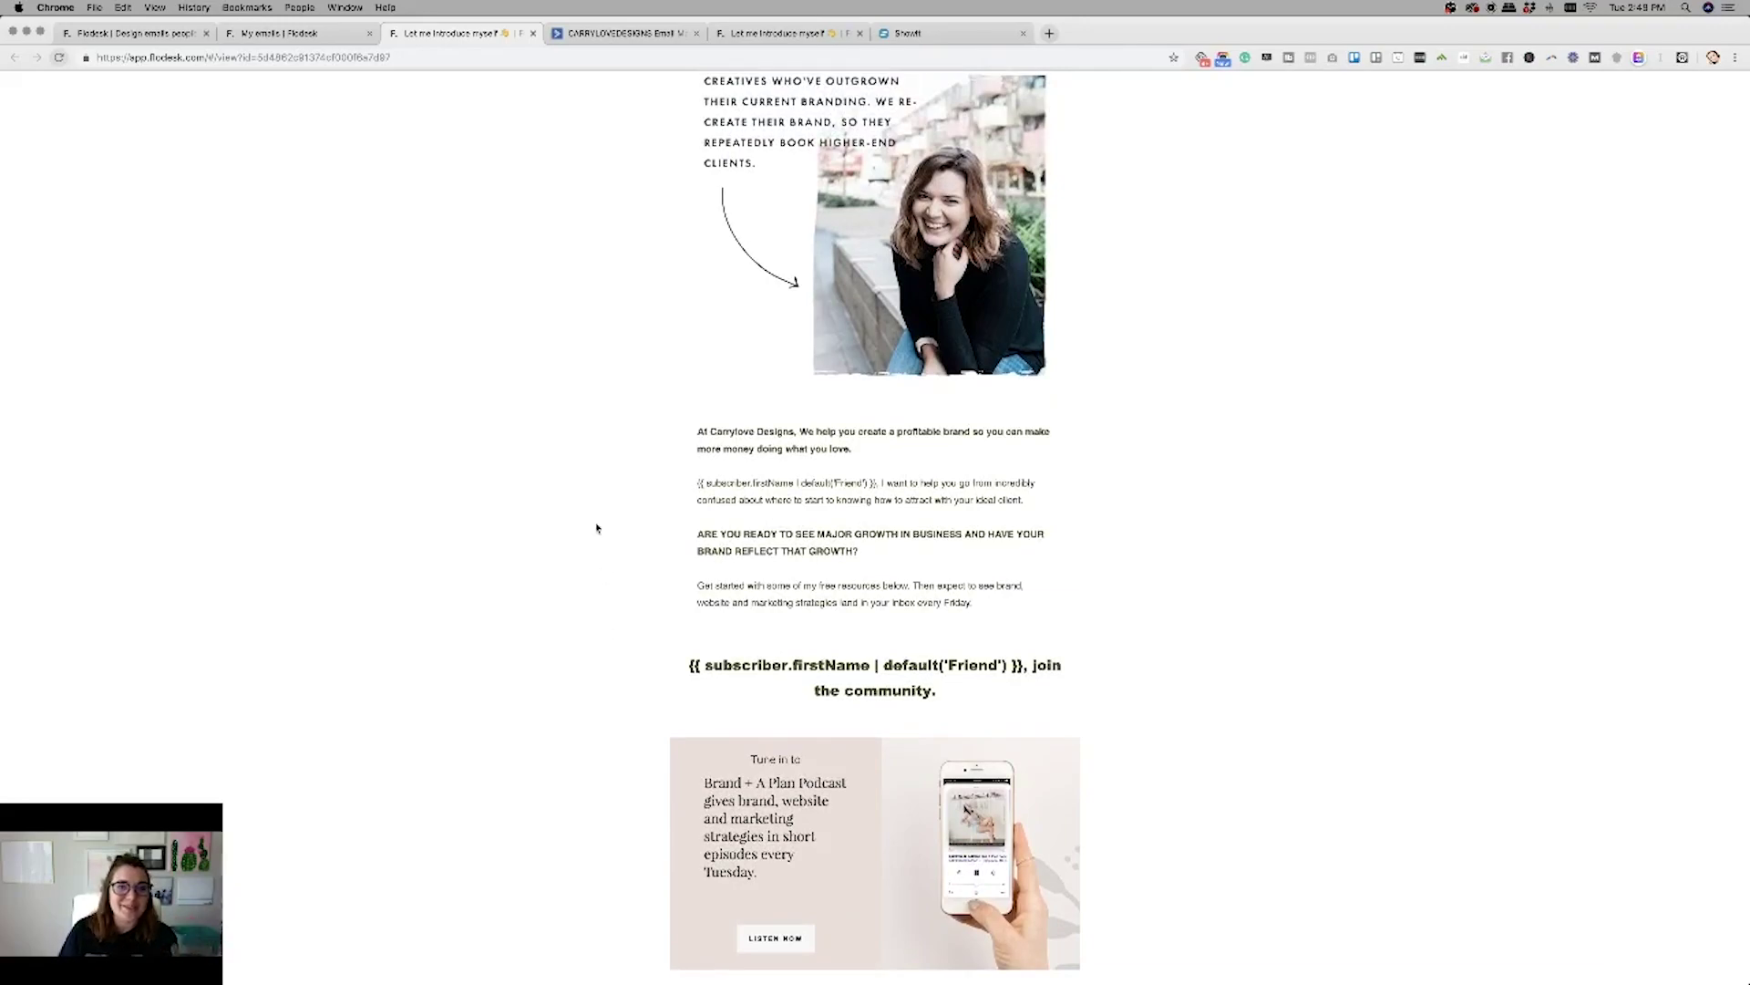
scroll(597, 528, "up", 1)
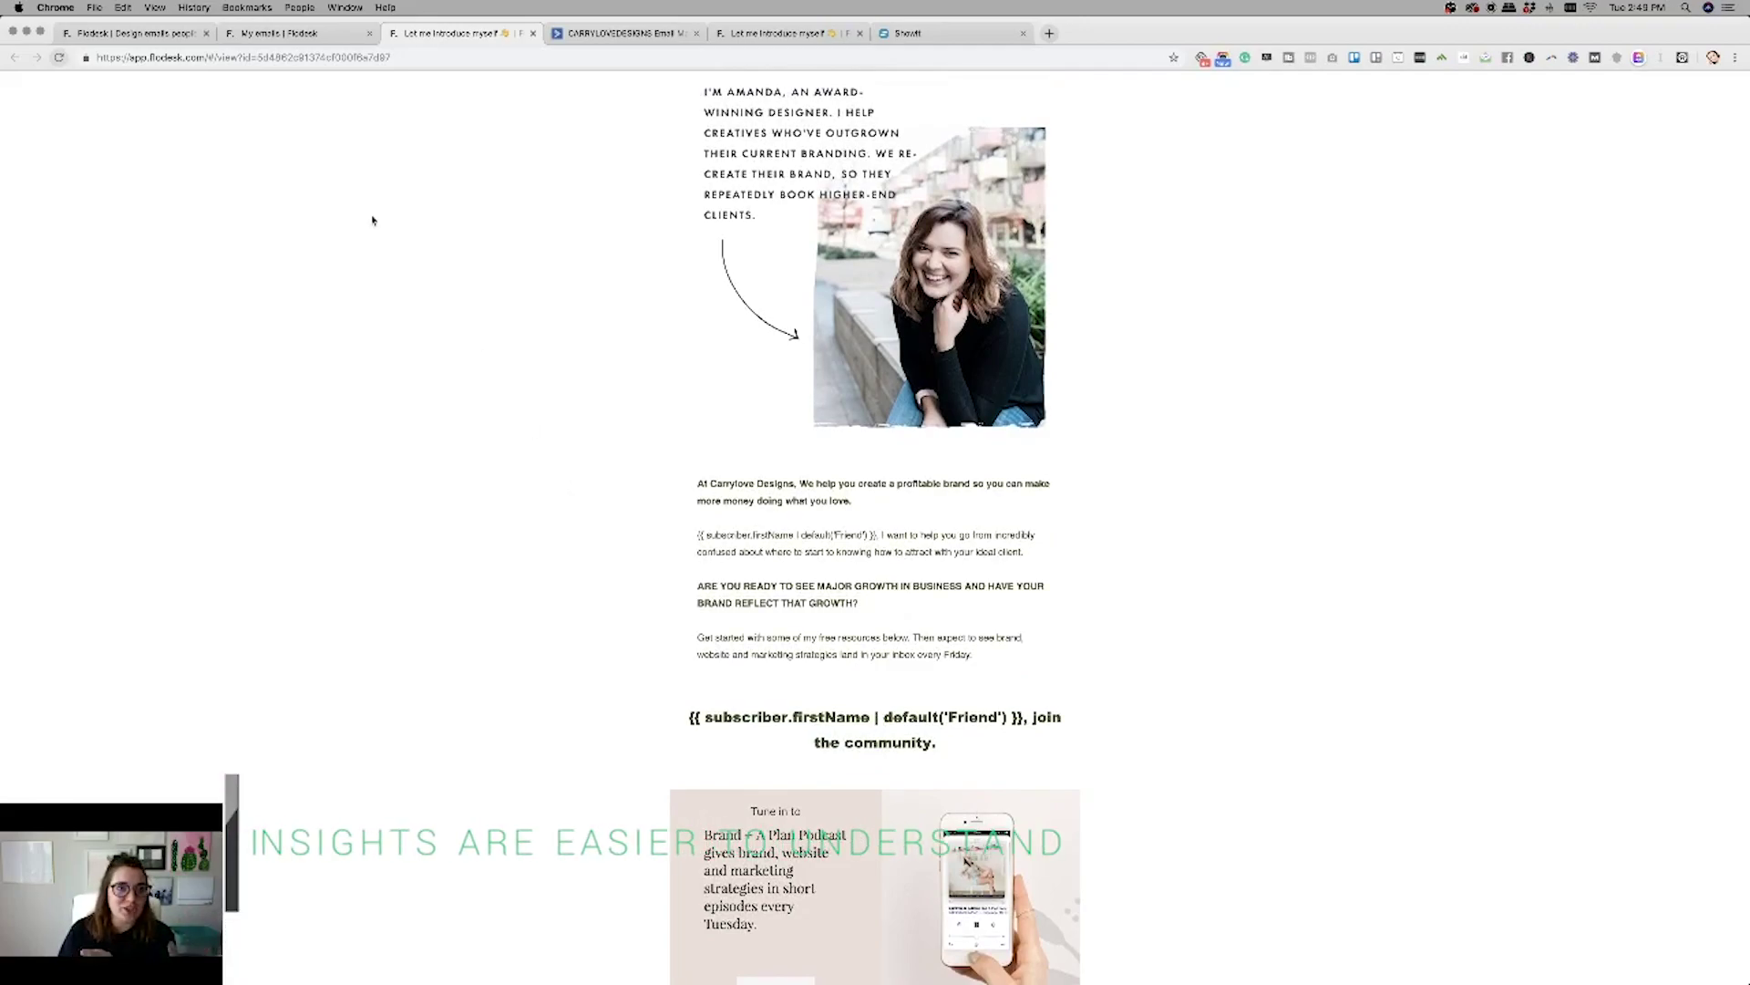
left_click(275, 41)
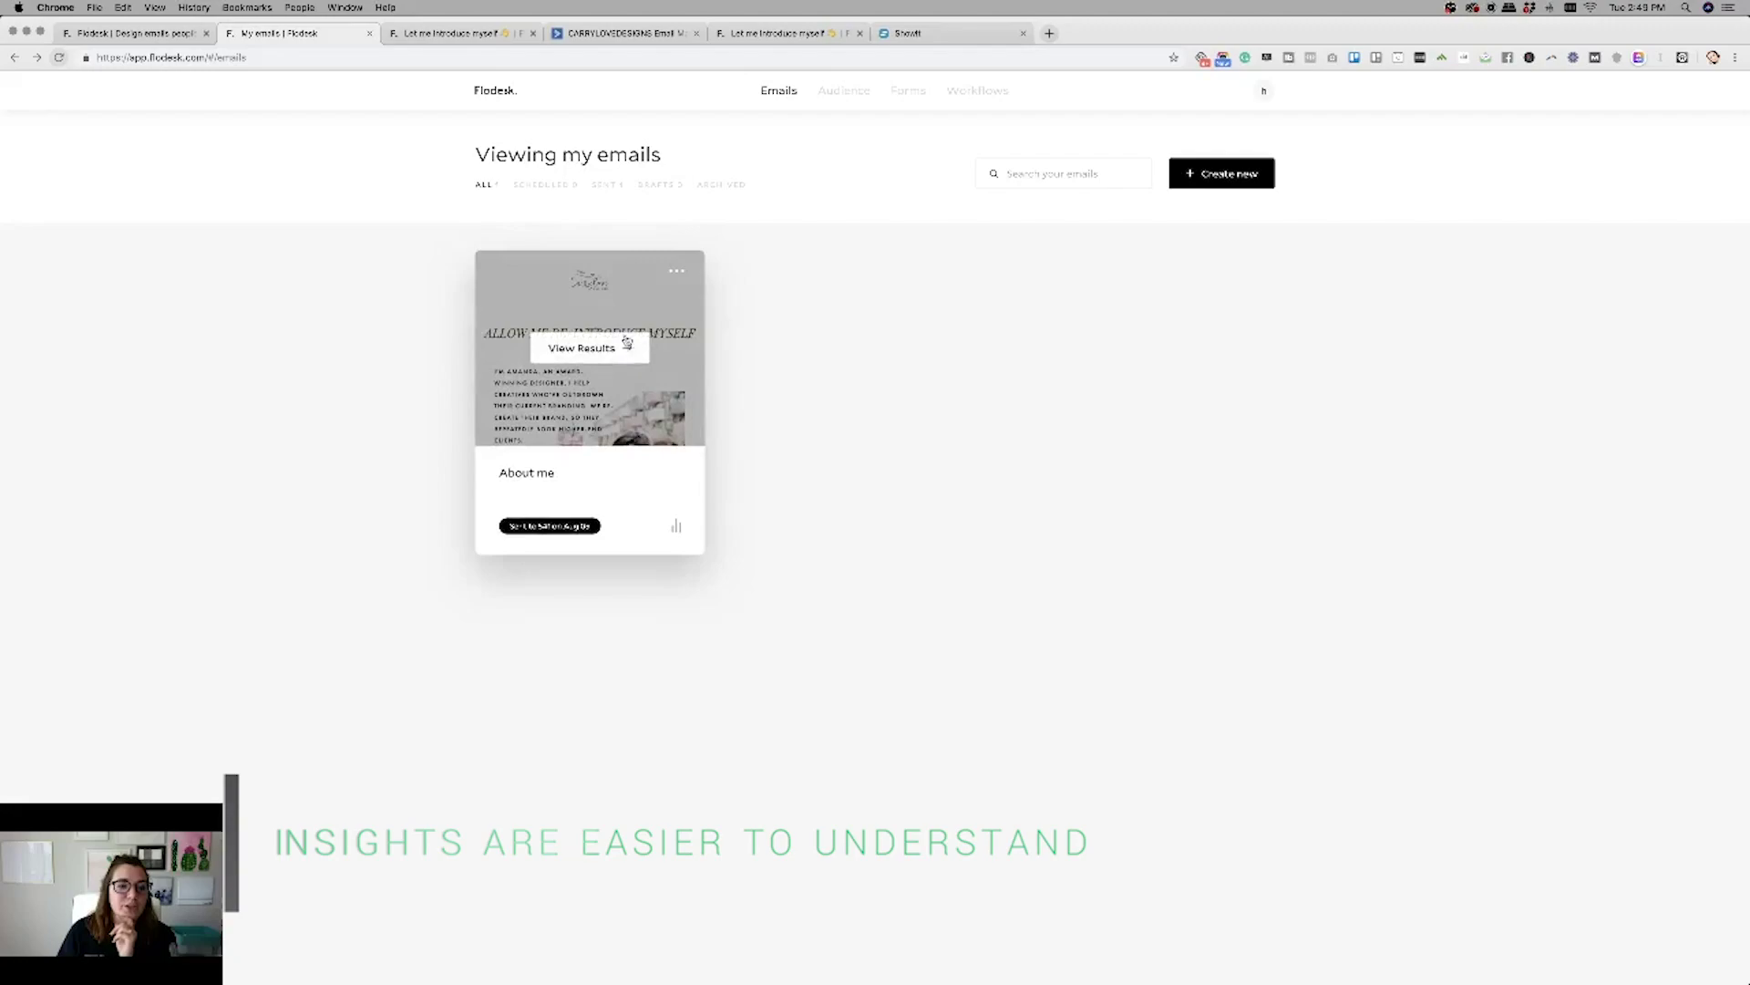
Open the About me email's results: 505 recipients, 23.3% open rate, 1.7% click rate.
left_click(610, 349)
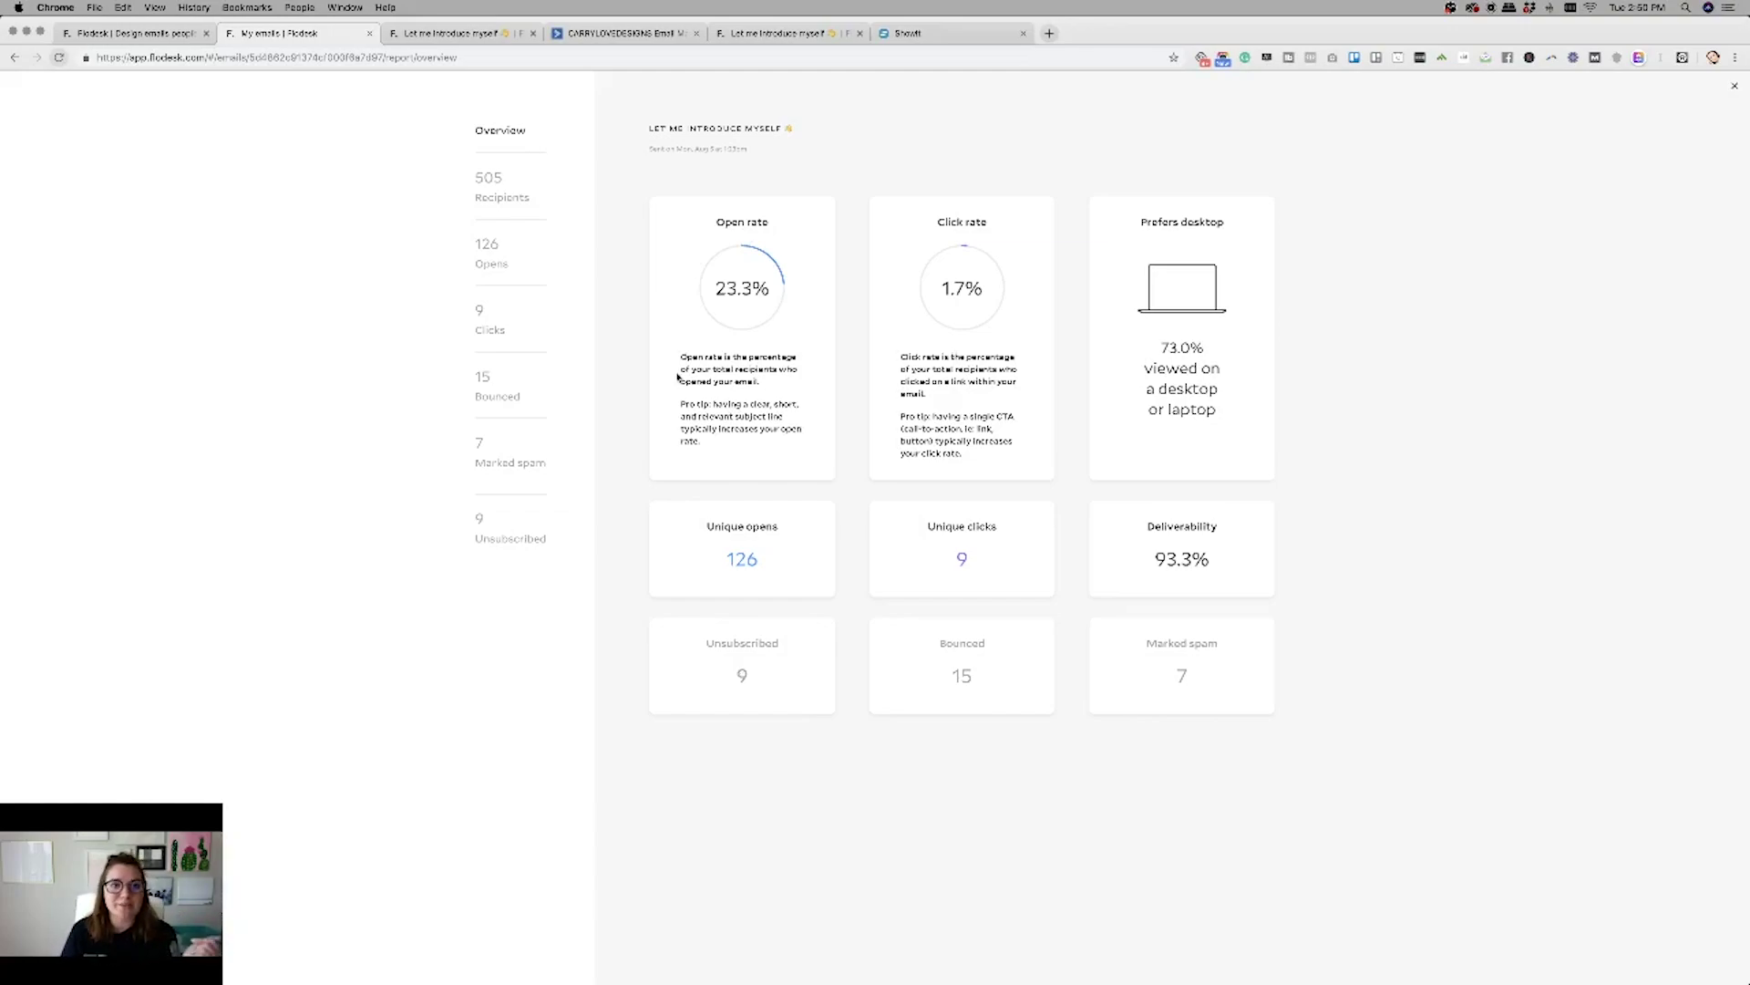
Open ActiveCampaign's 'You should know better.' campaign report from All Campaigns.
left_click(620, 33)
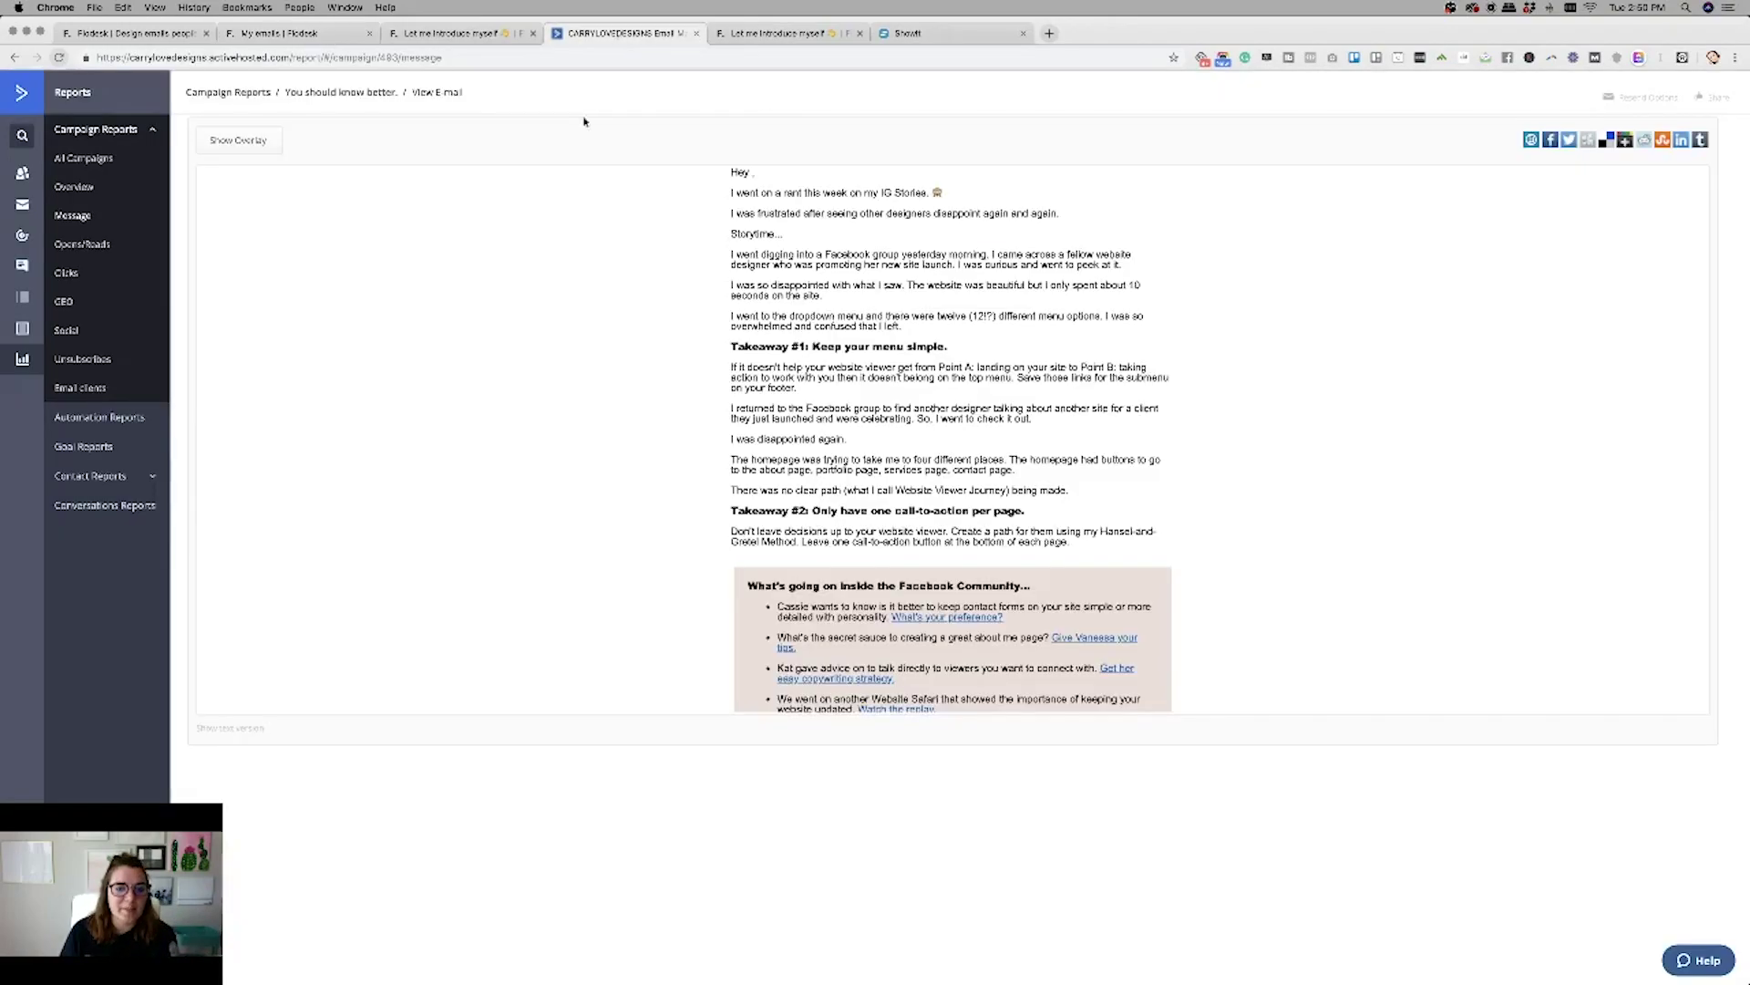
left_click(91, 158)
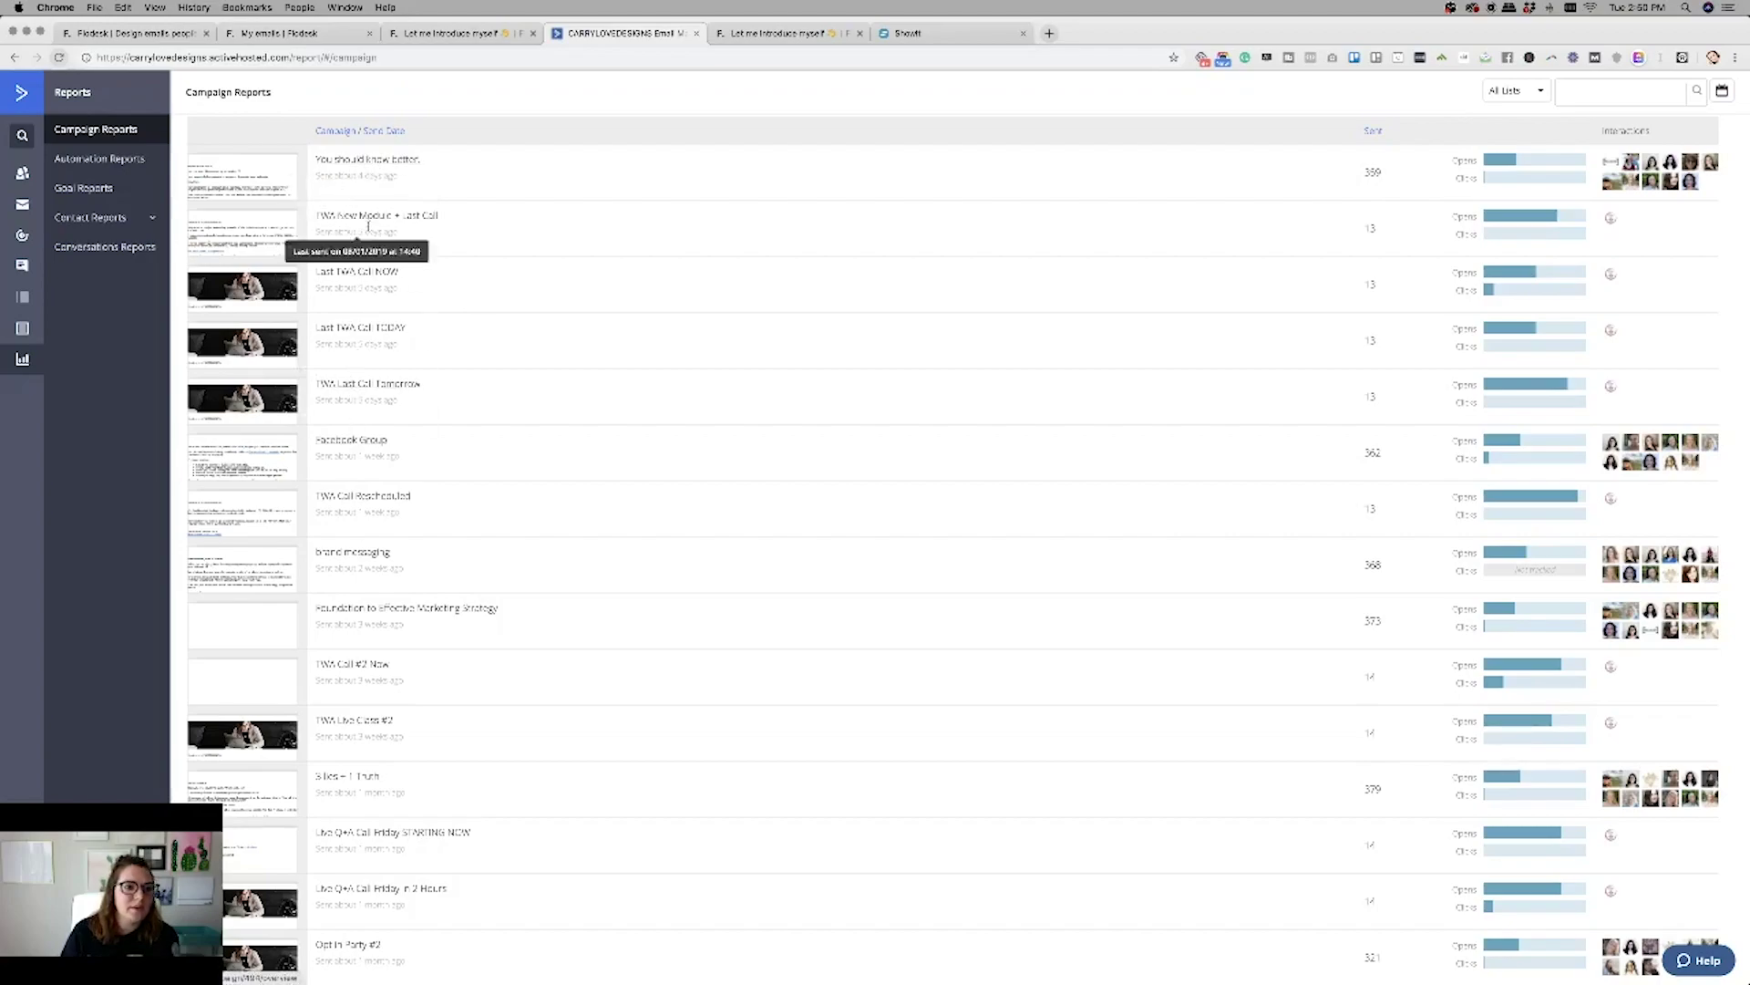
left_click(365, 161)
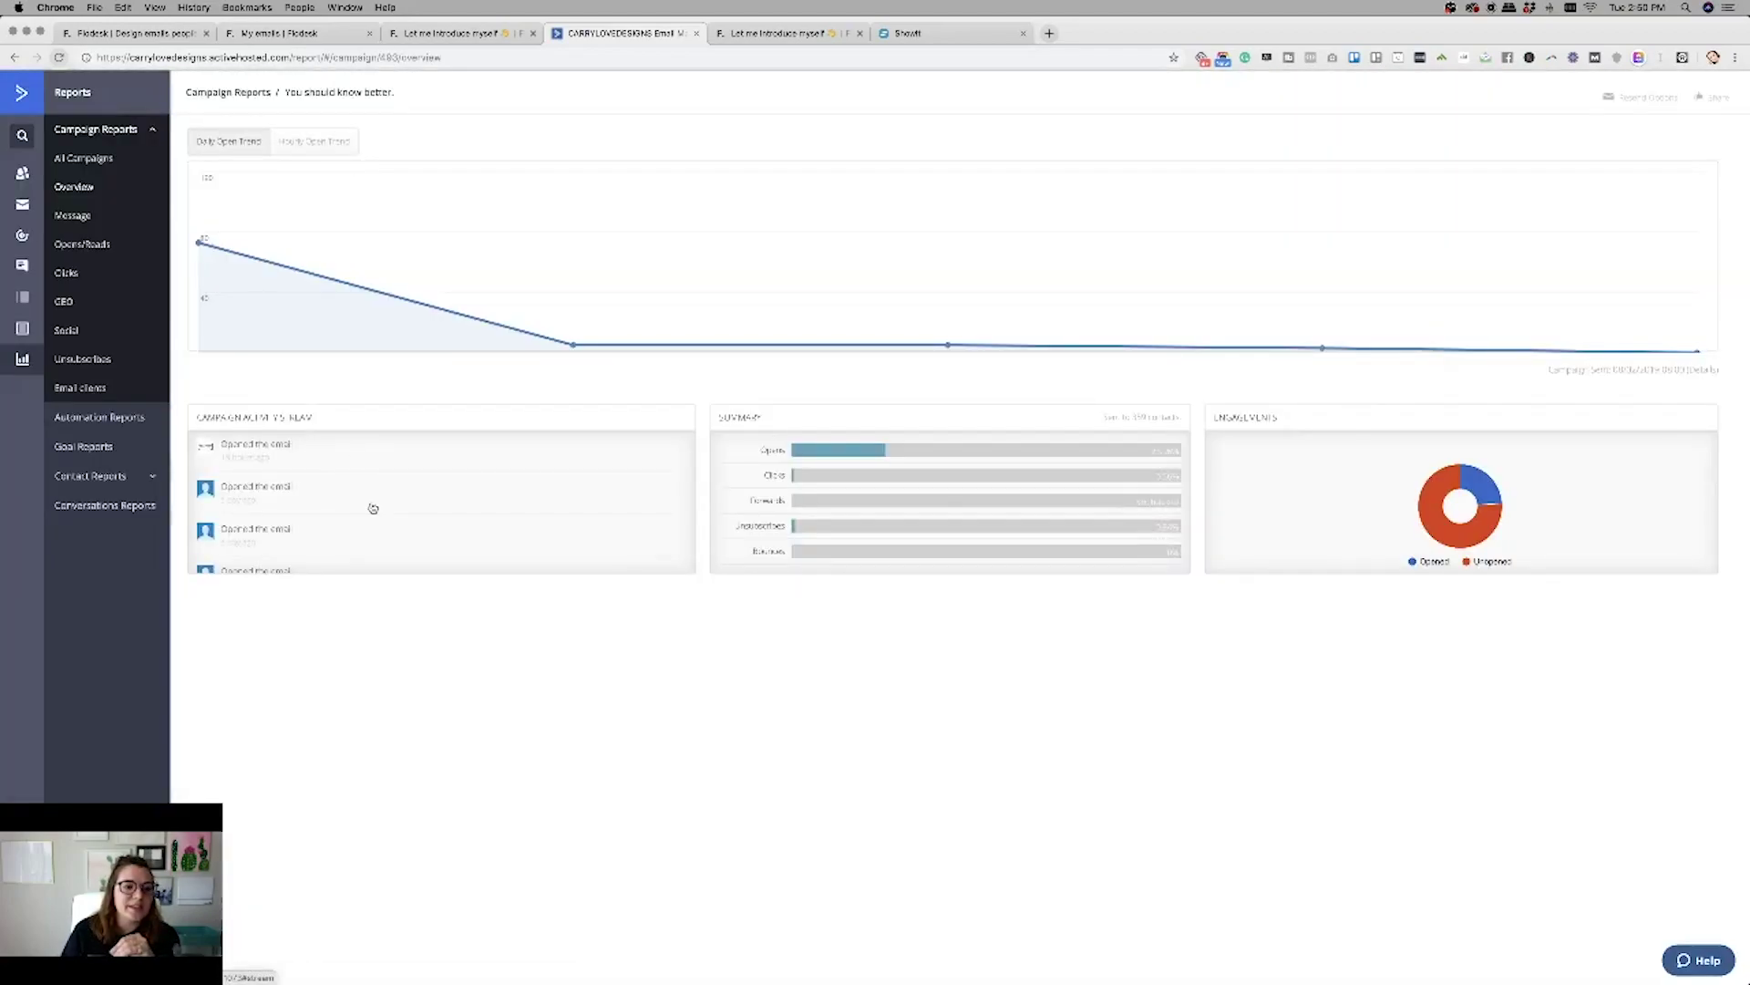
mouse_move(832, 459)
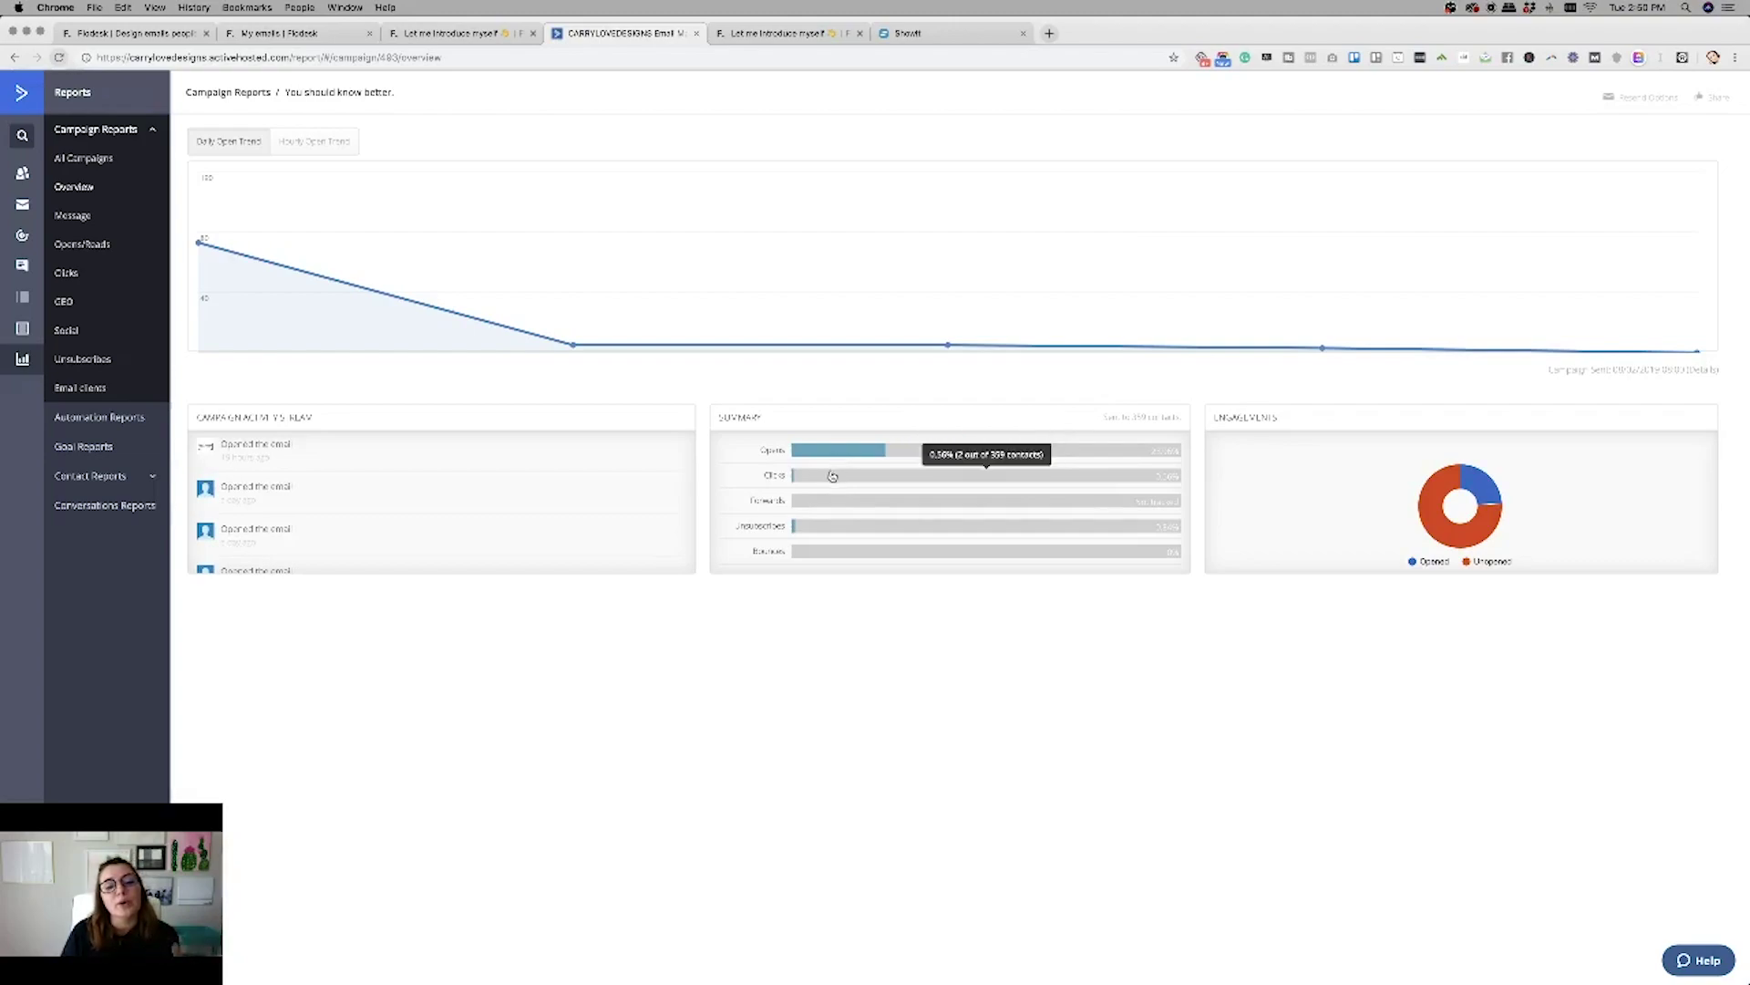
mouse_move(489, 296)
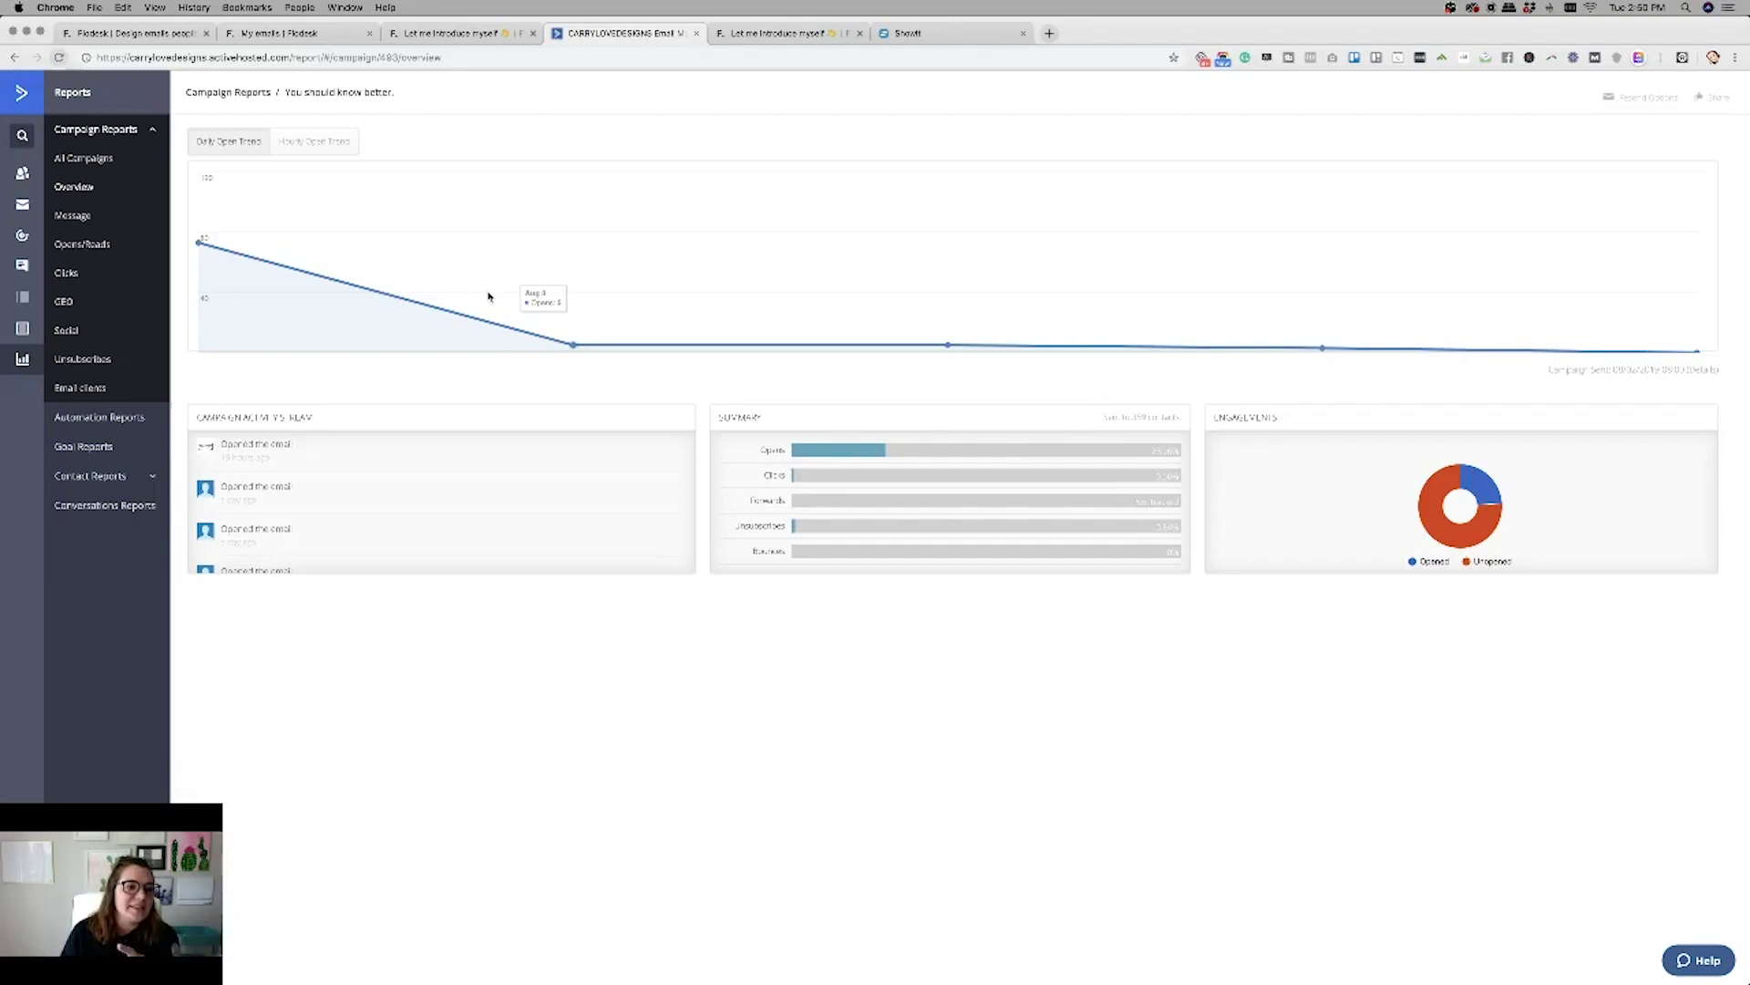
Return to the Flodesk 'Let me introduce myself' report and close it.
left_click(451, 33)
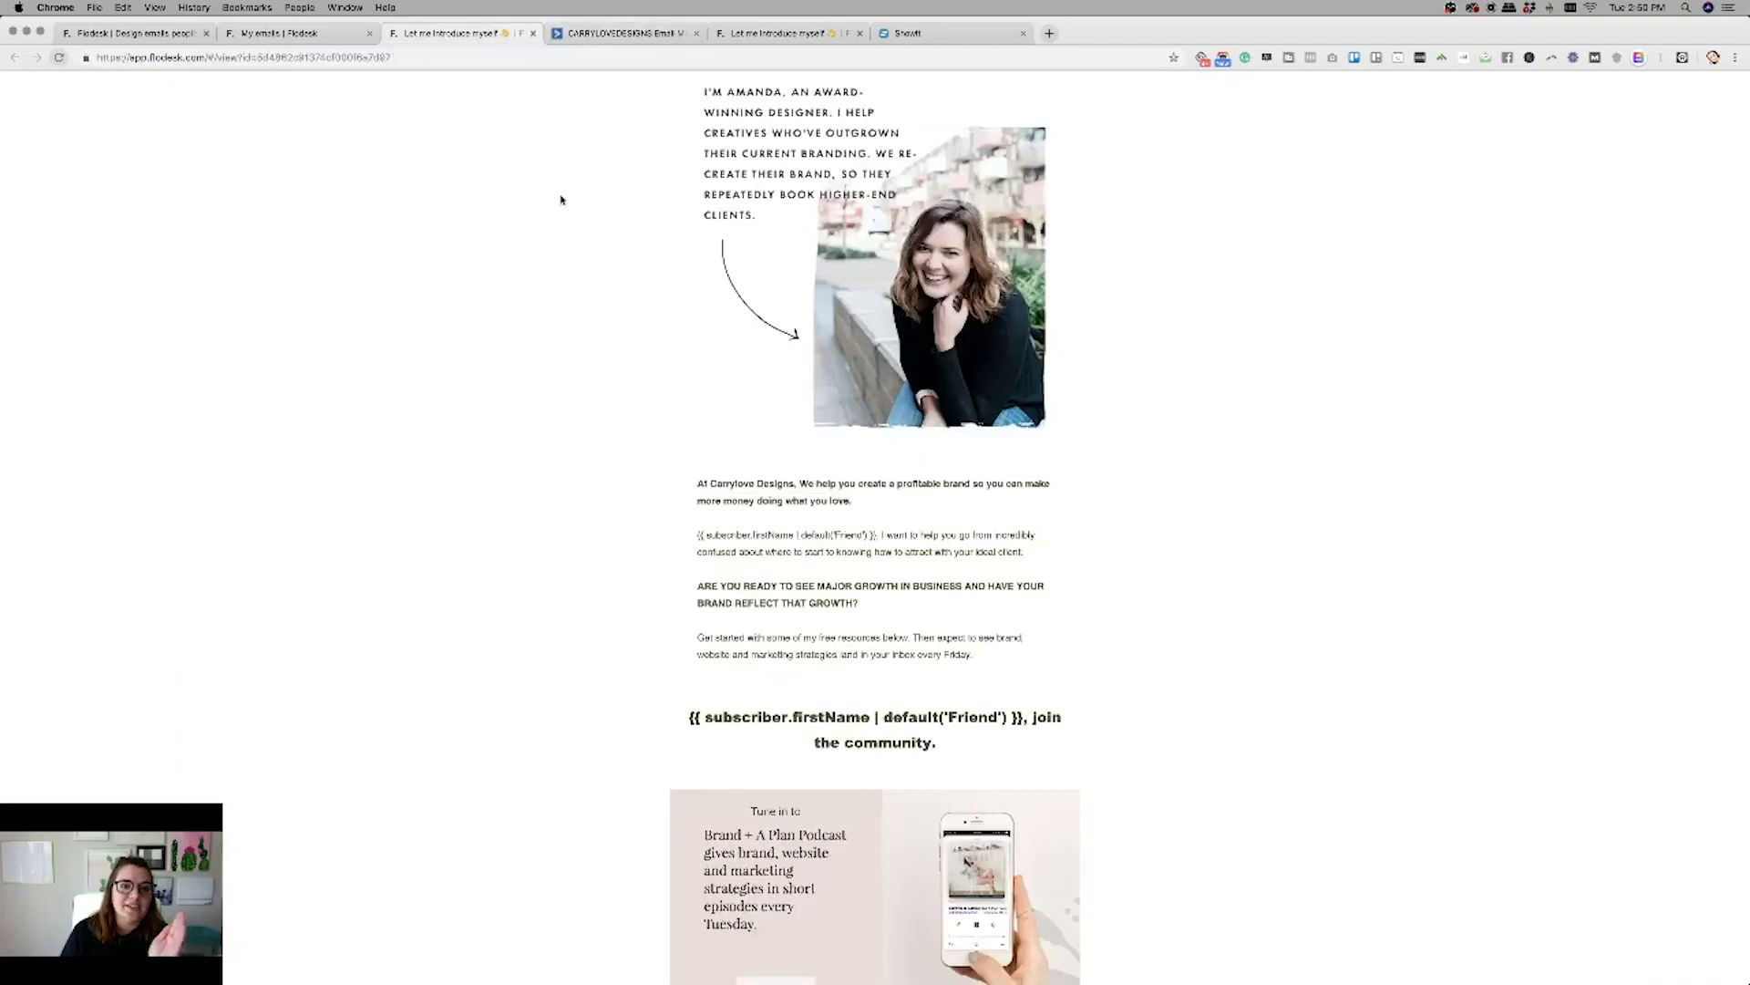
left_click(308, 36)
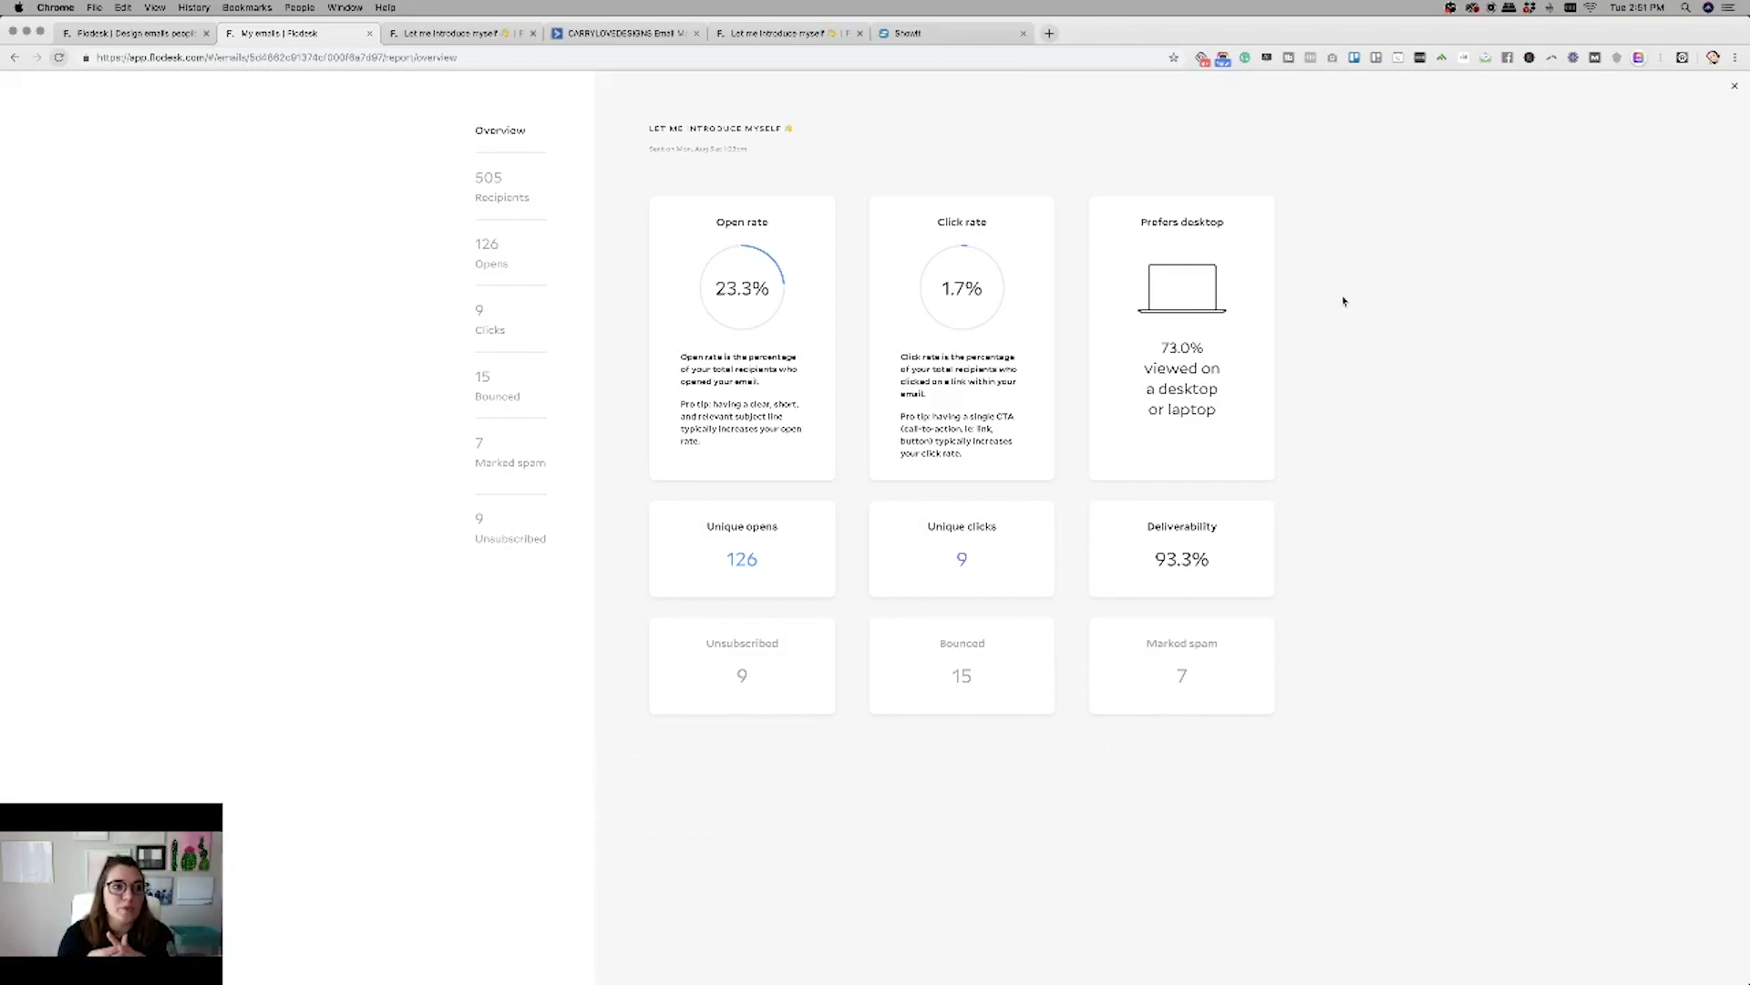
left_click(1734, 86)
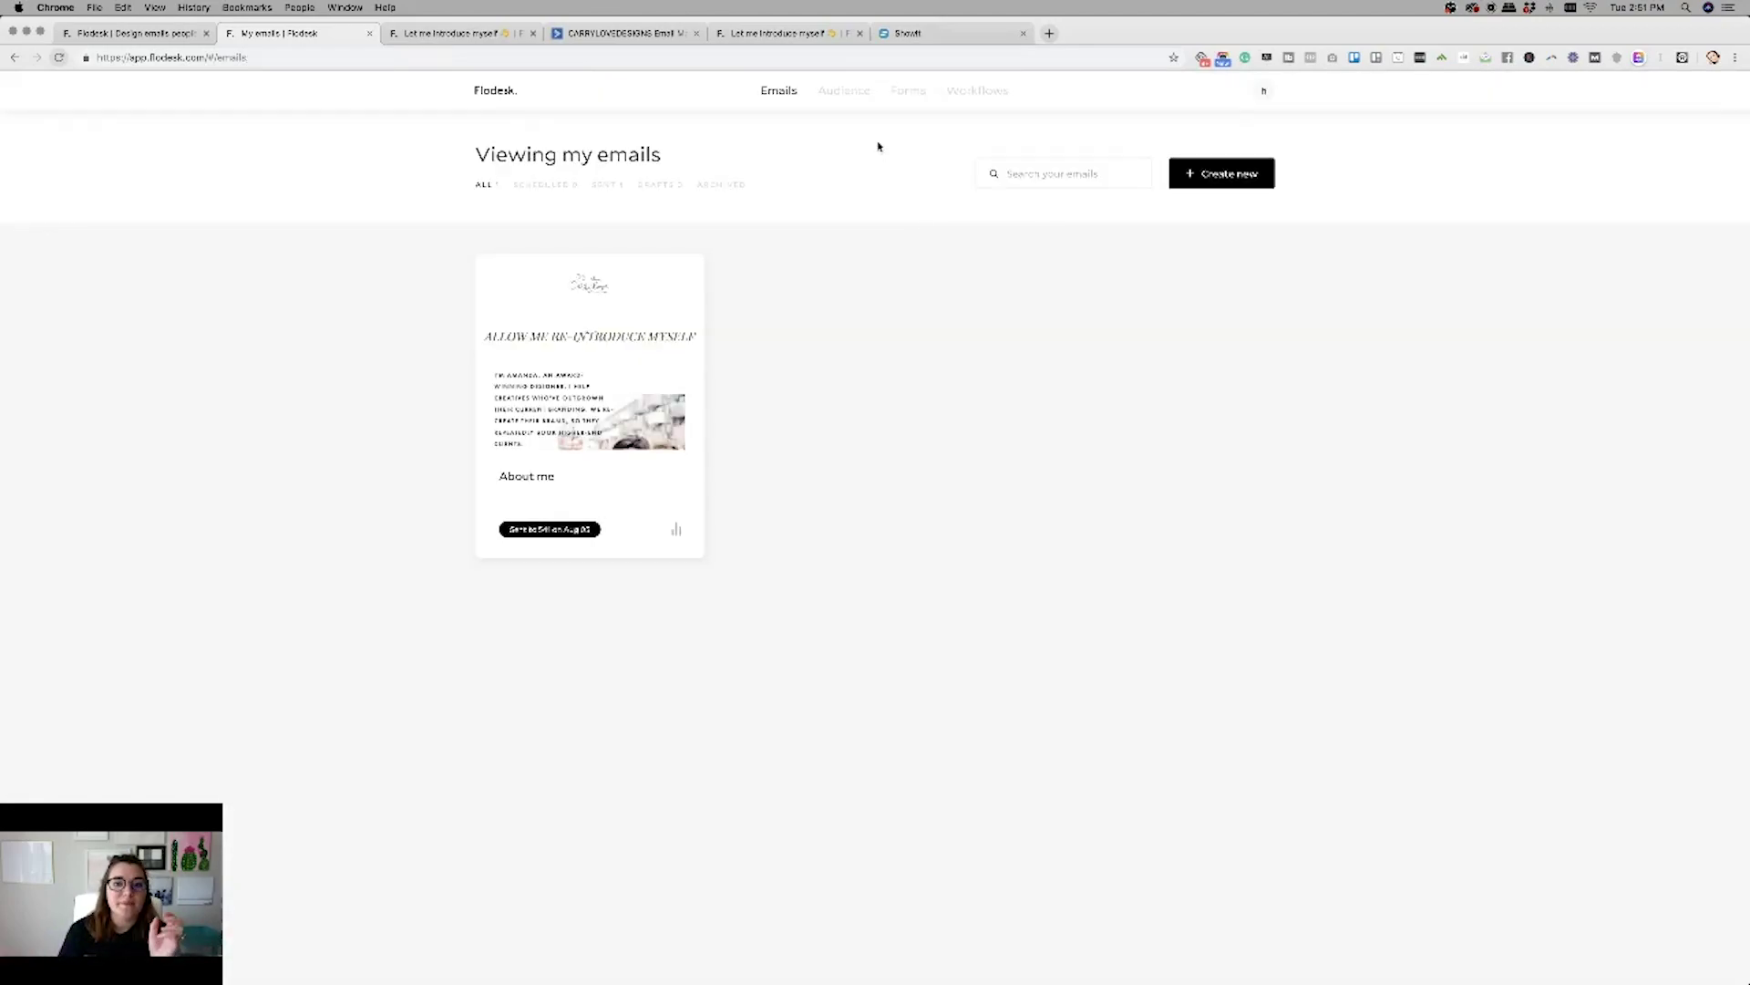
Create a new inline Ribbon banner form that adds sign-ups to the Aug 5 Upload segment.
left_click(902, 102)
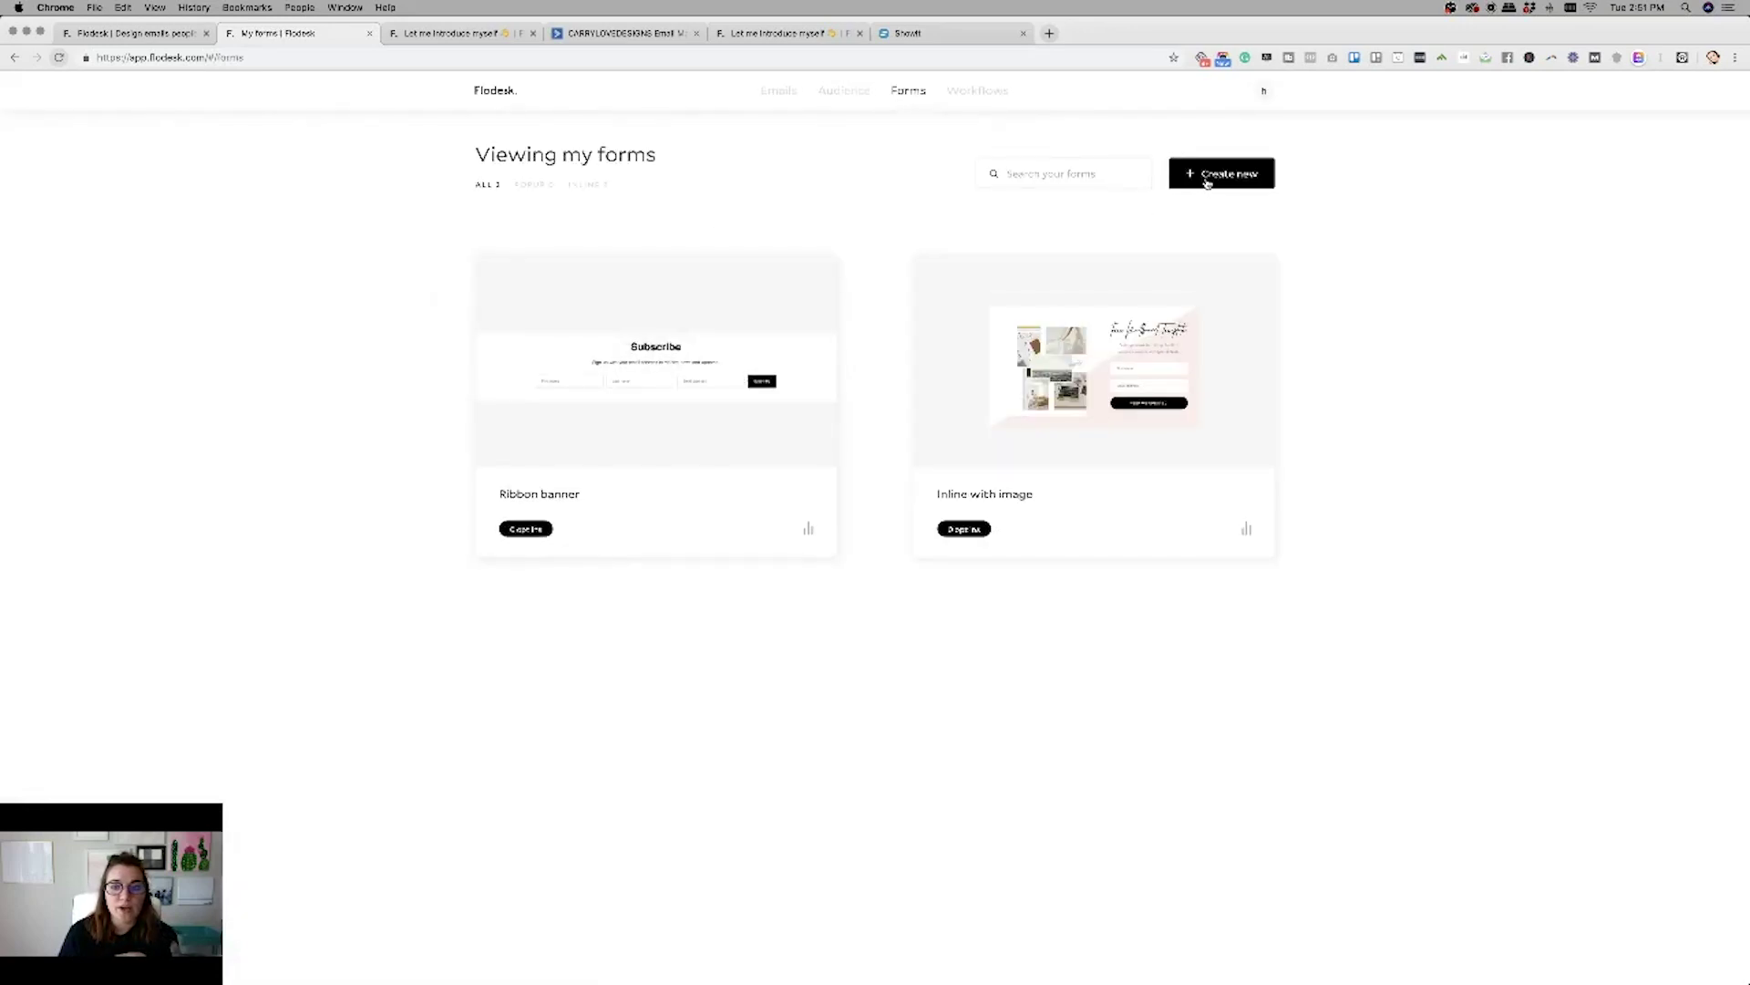
left_click(1212, 181)
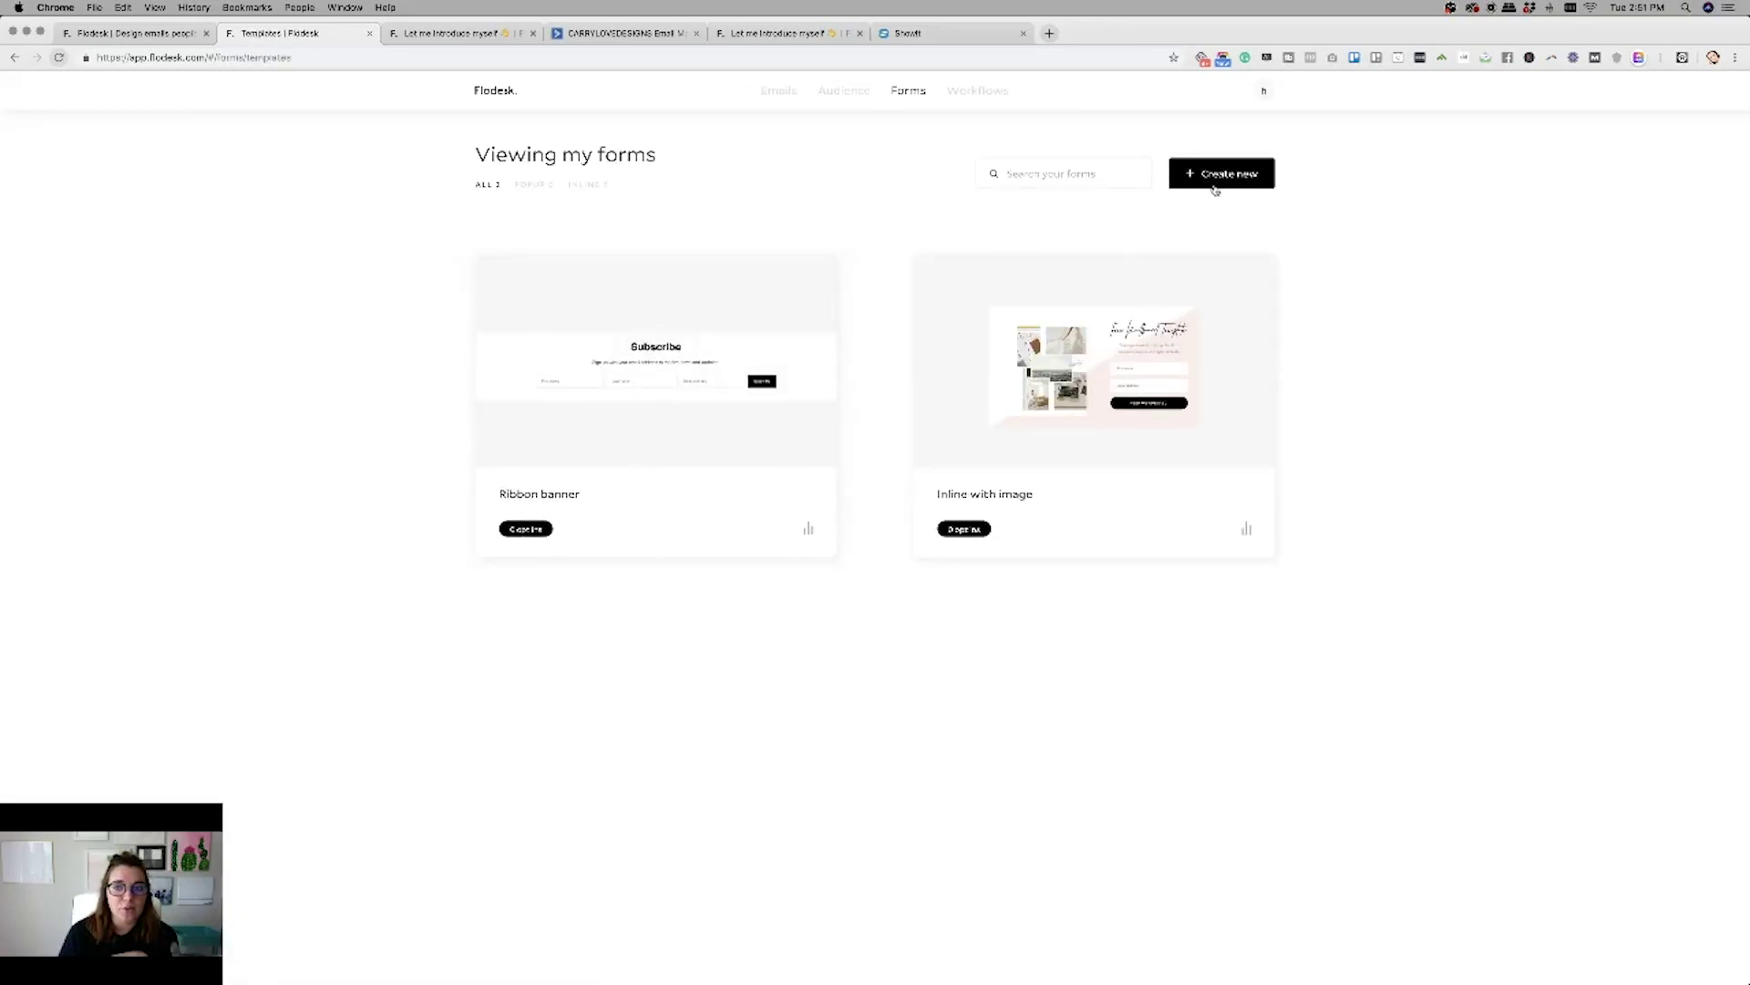
left_click(492, 294)
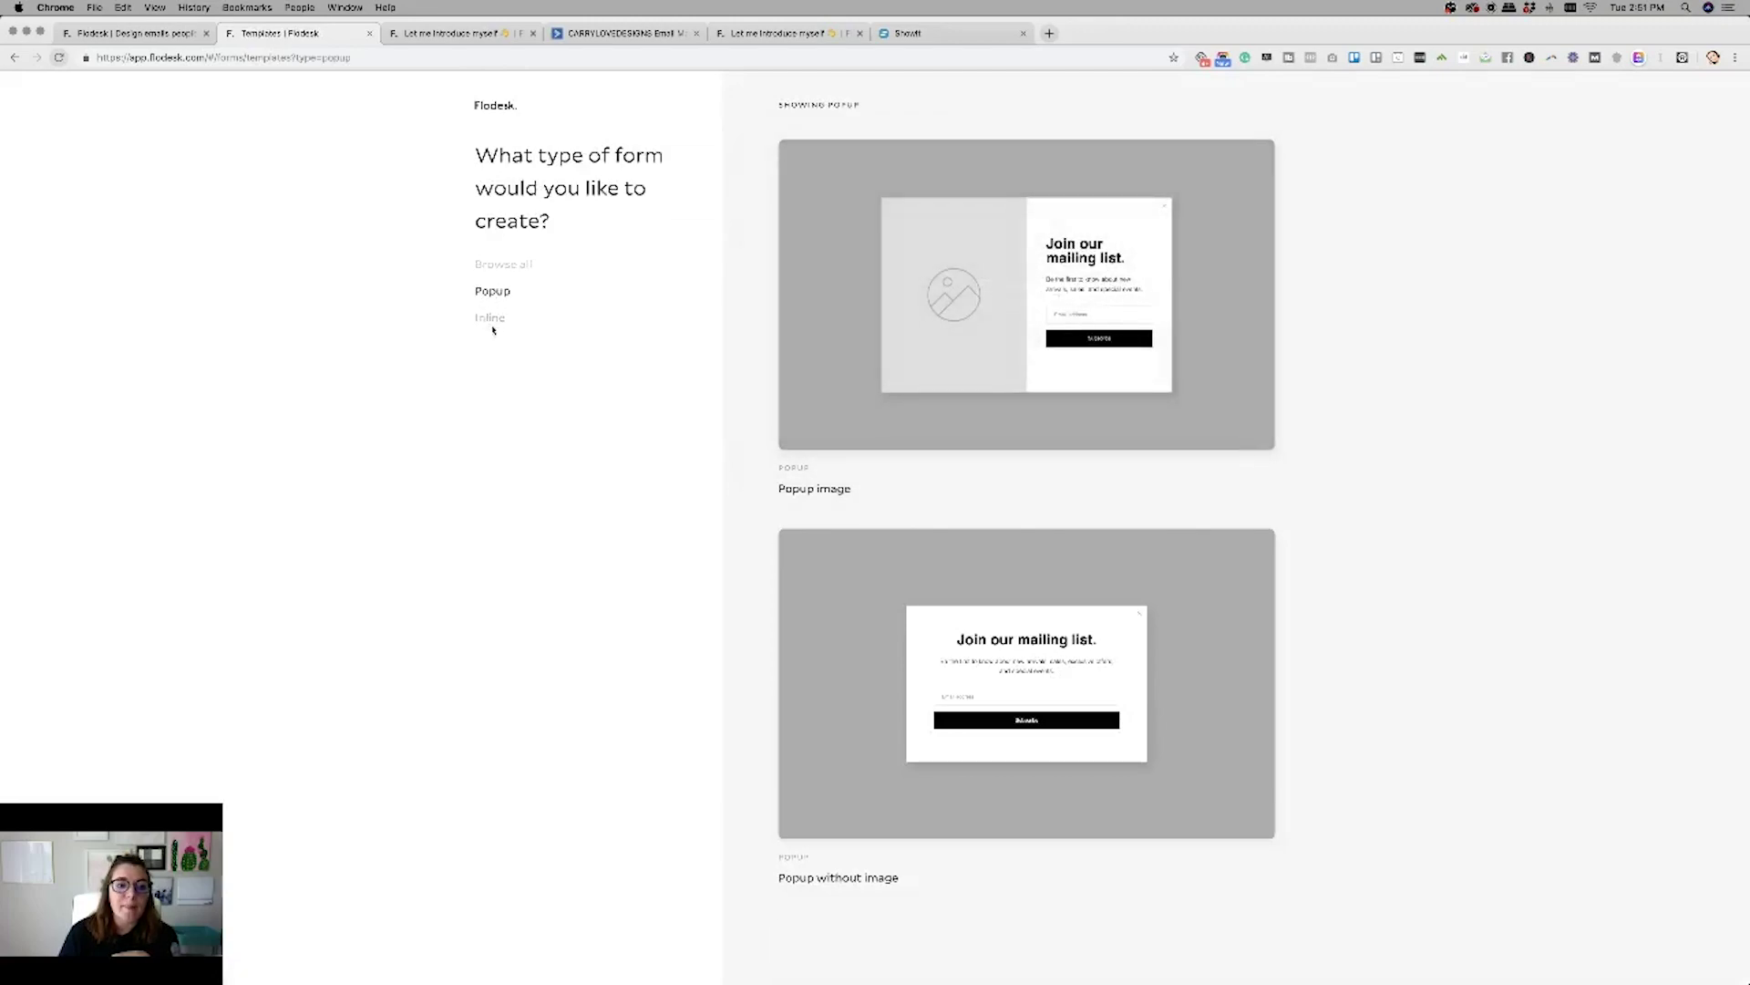
left_click(490, 319)
mouse_move(940, 280)
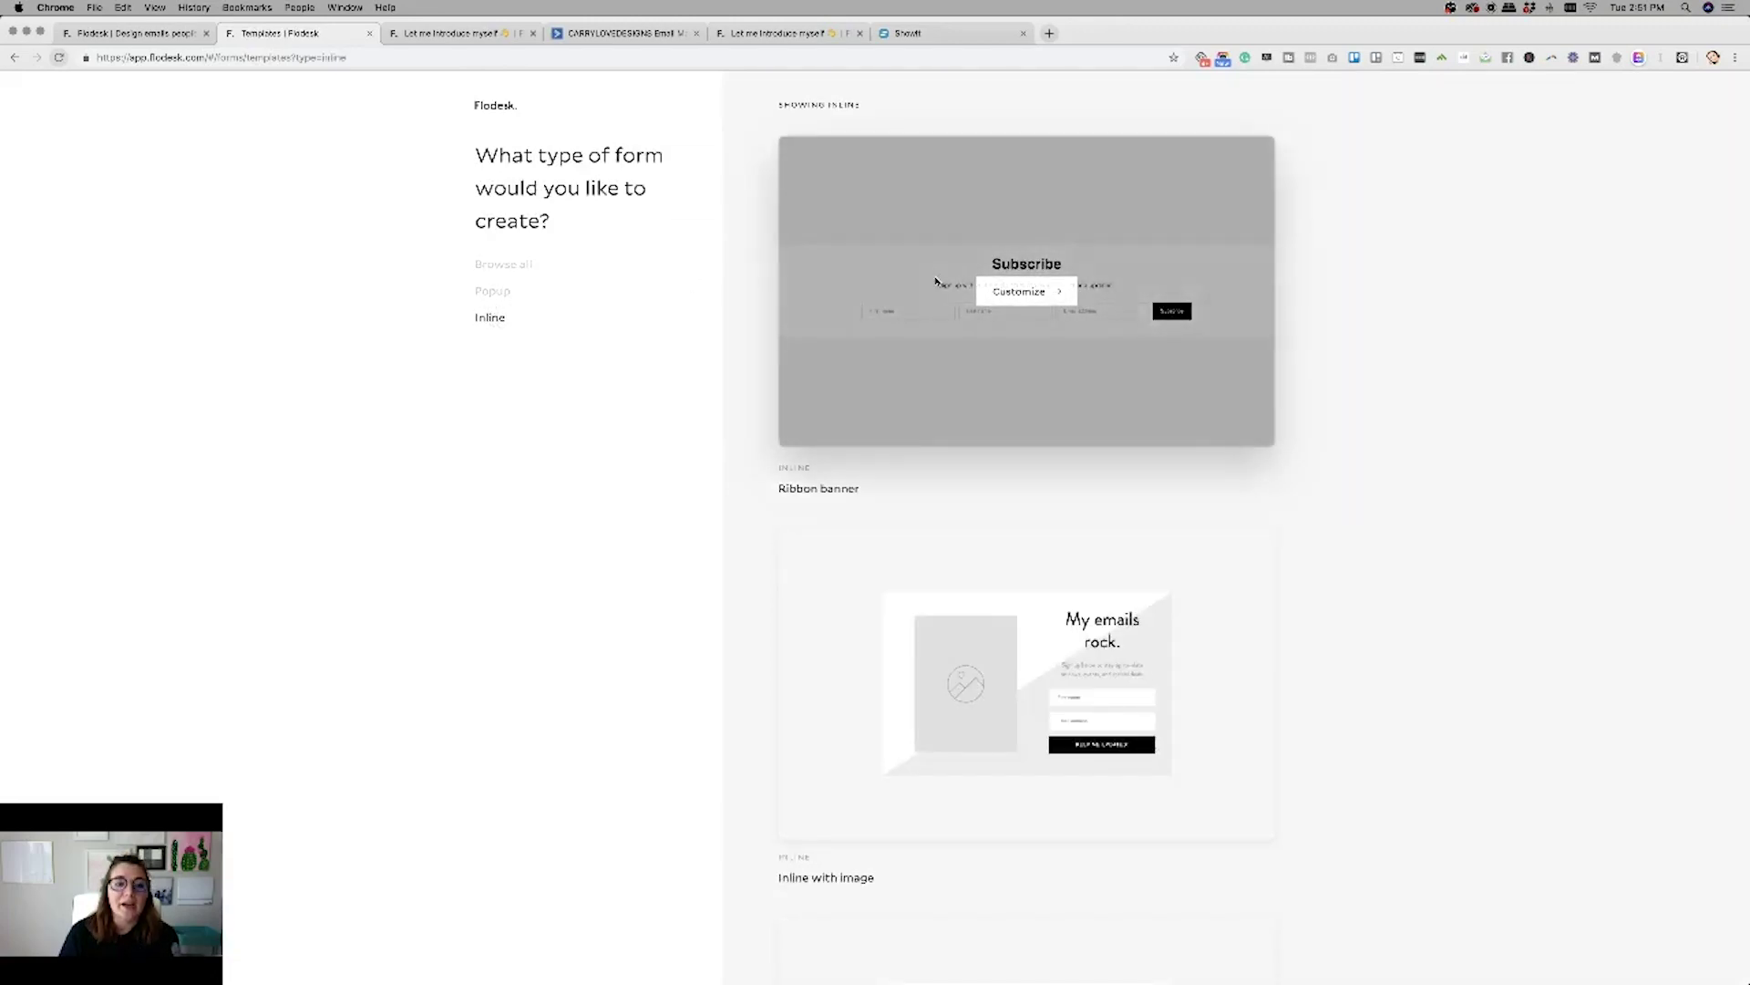
left_click(1023, 293)
left_click(852, 580)
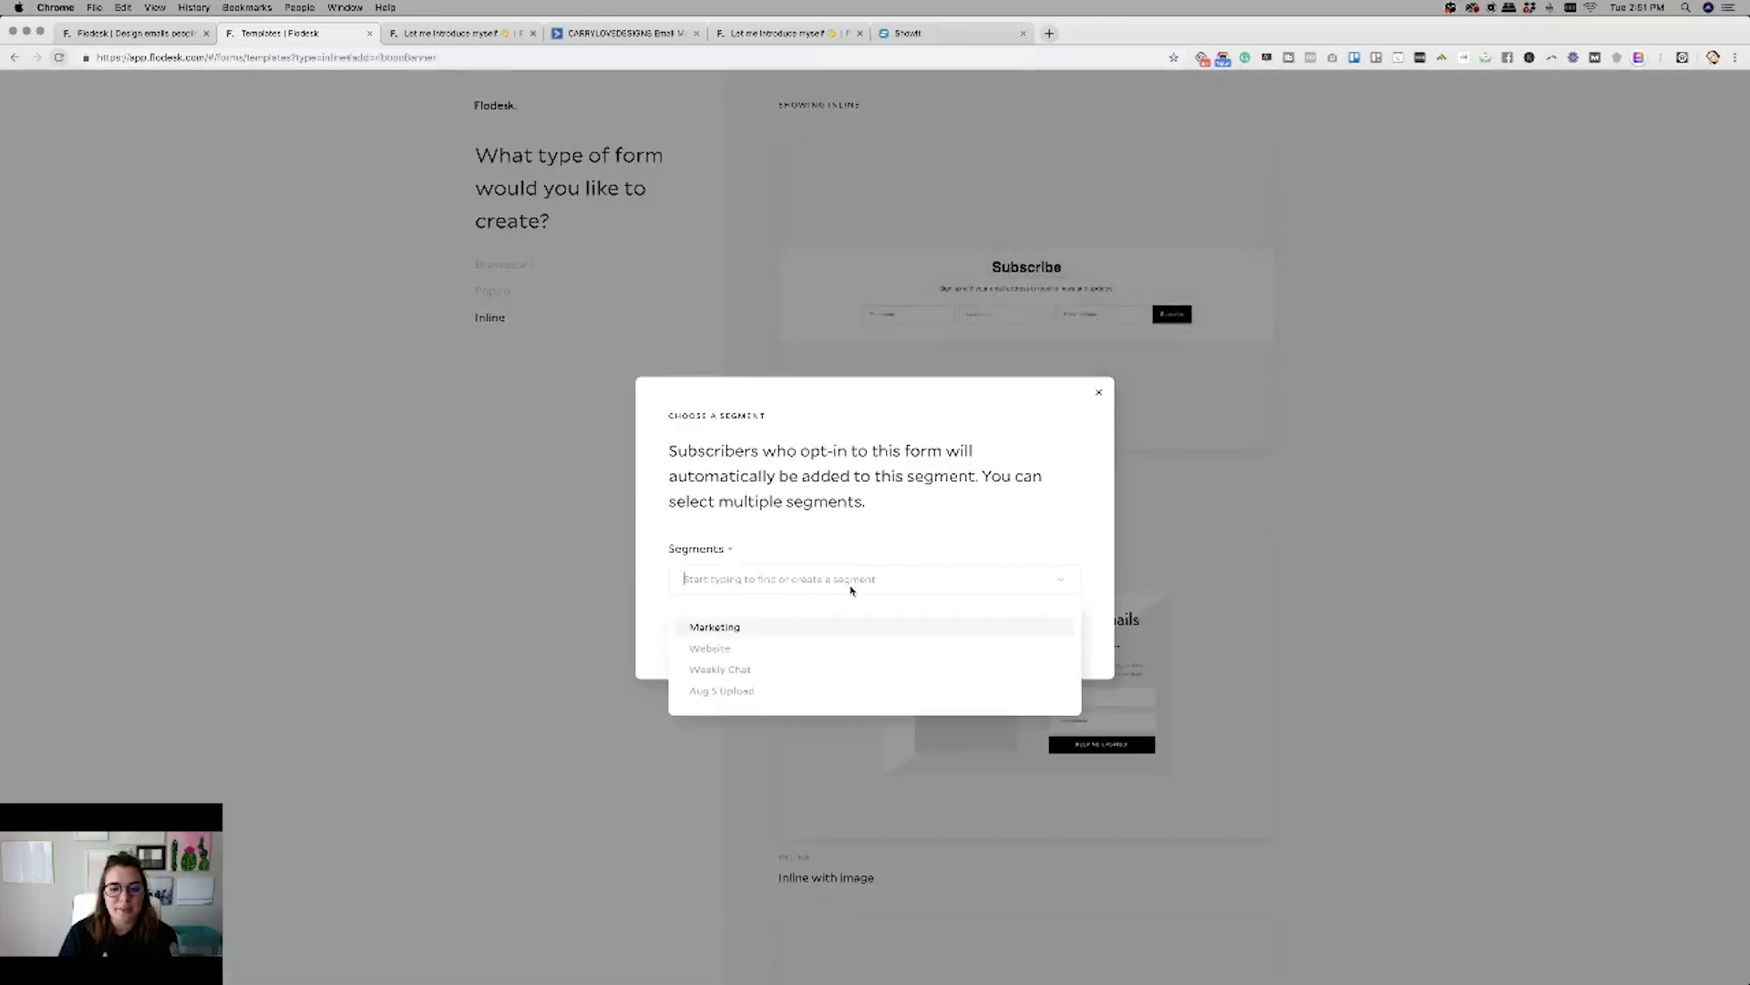
left_click(720, 691)
left_click(1048, 632)
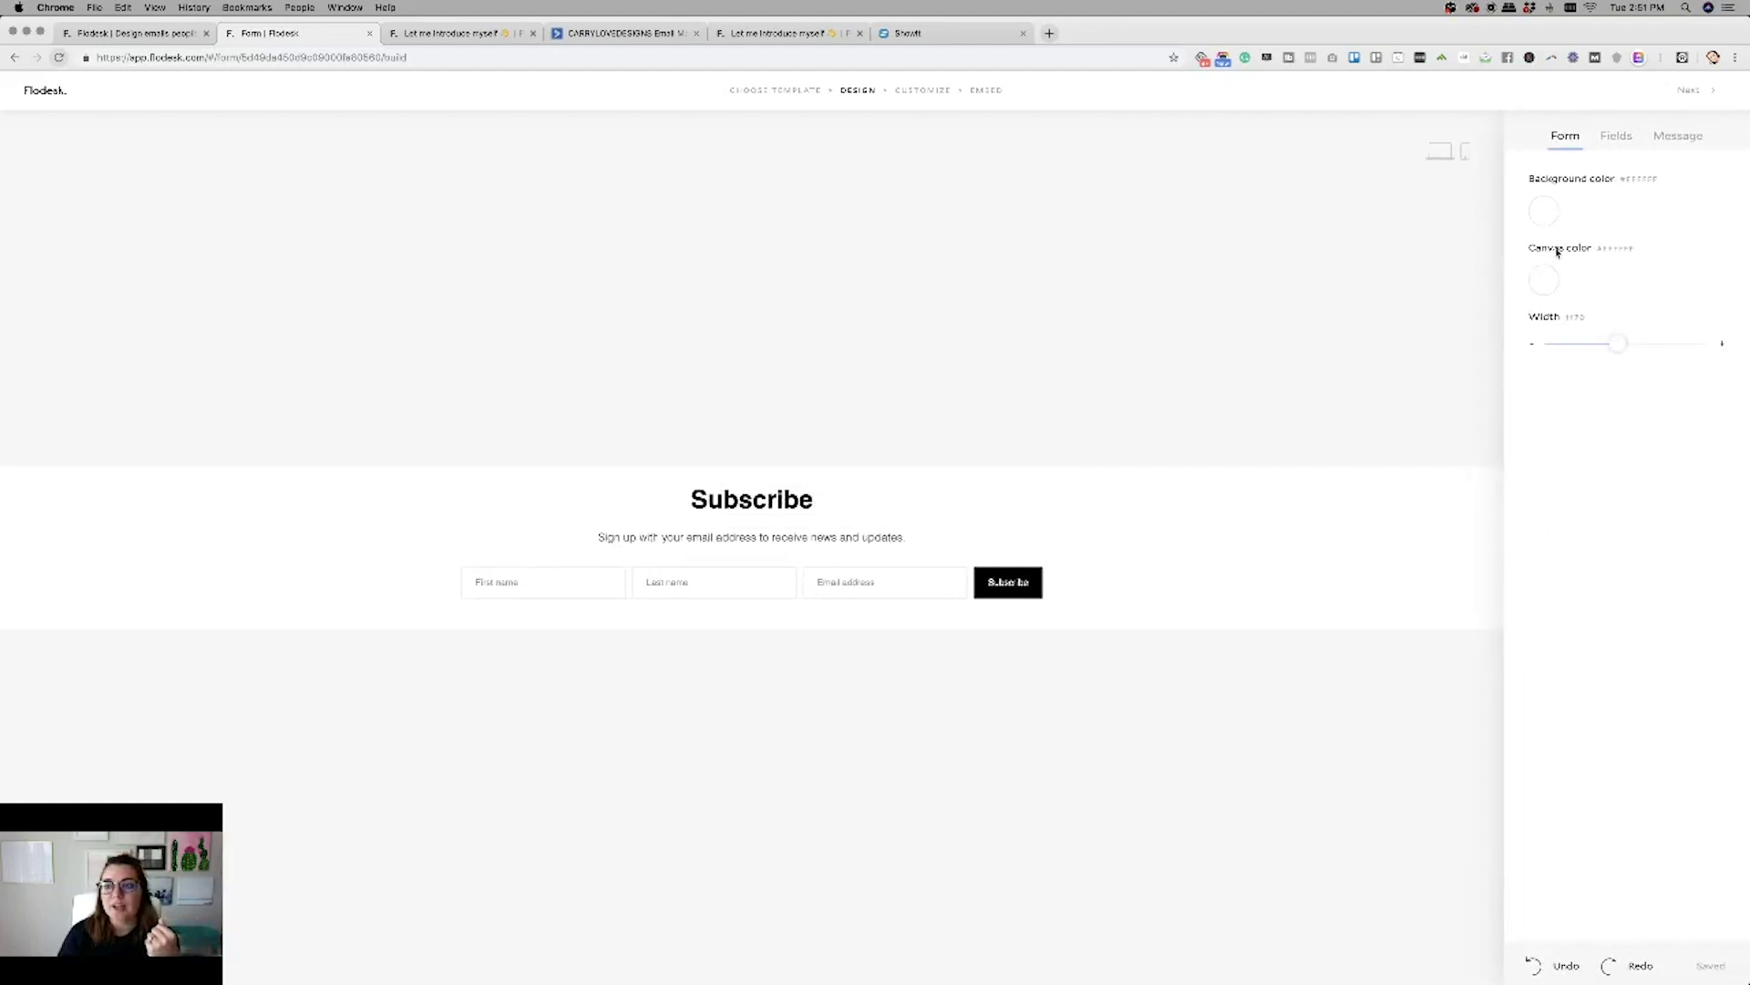
Make the form canvas light pink and set the Subscribe heading in a script font.
left_click(1544, 279)
left_click(1610, 338)
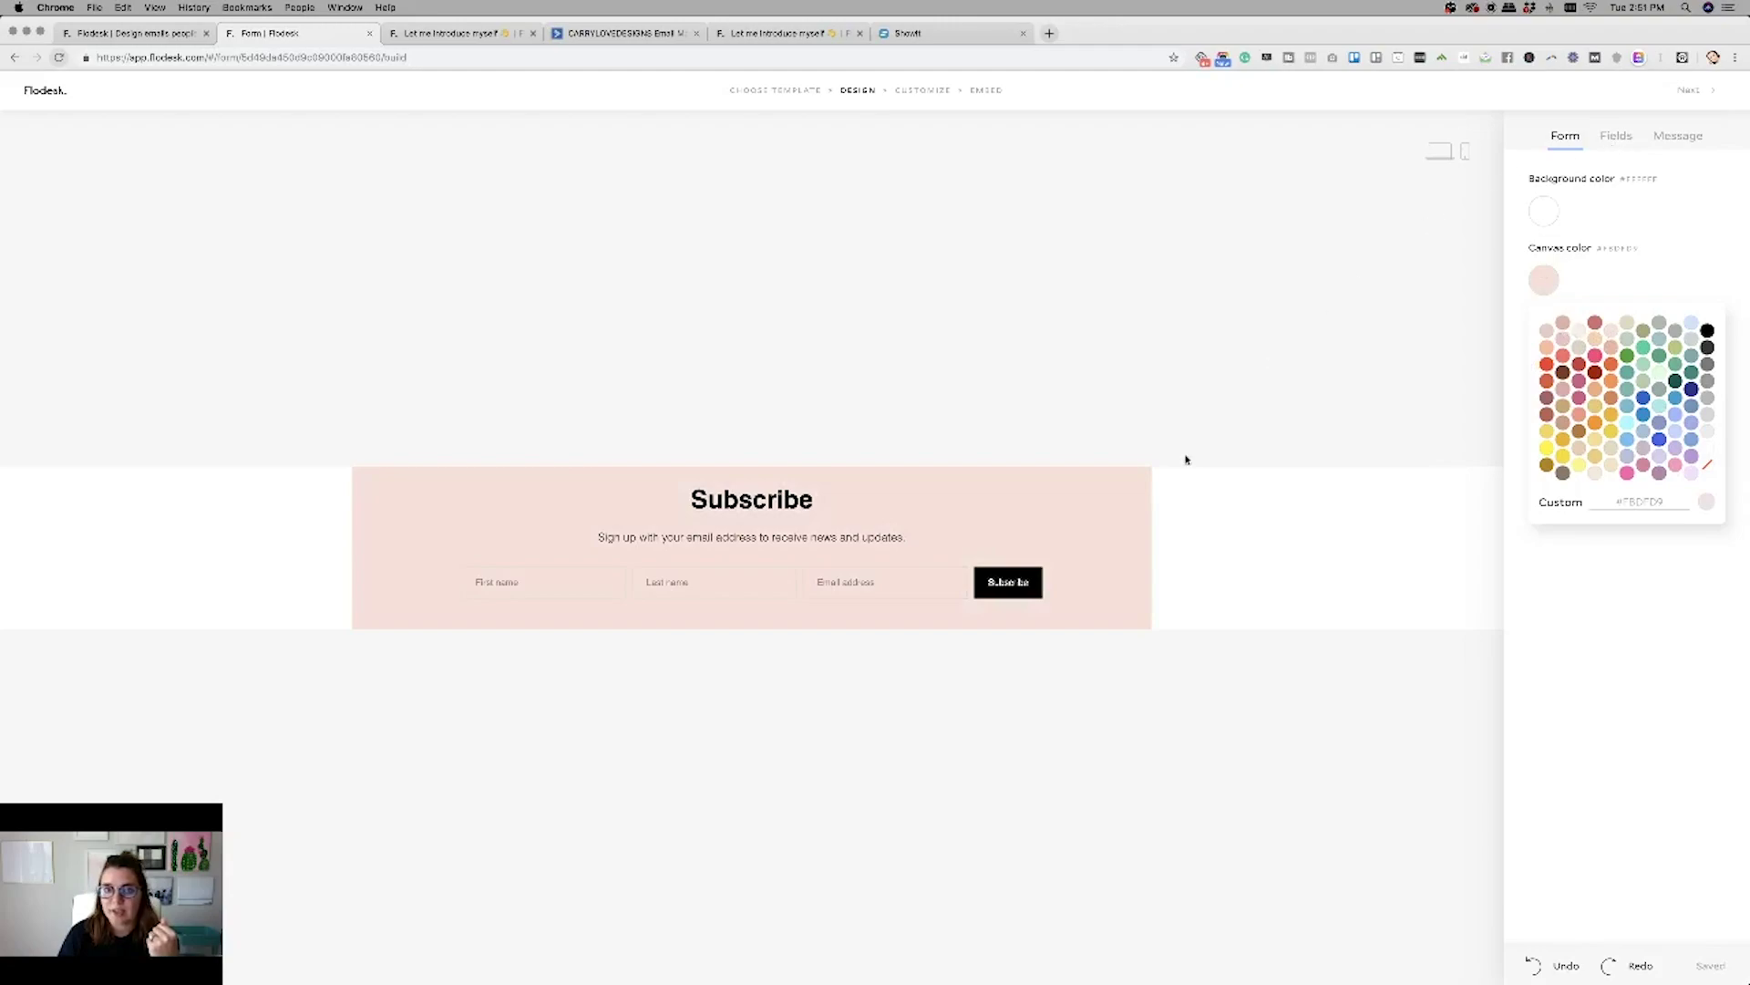
left_click(965, 500)
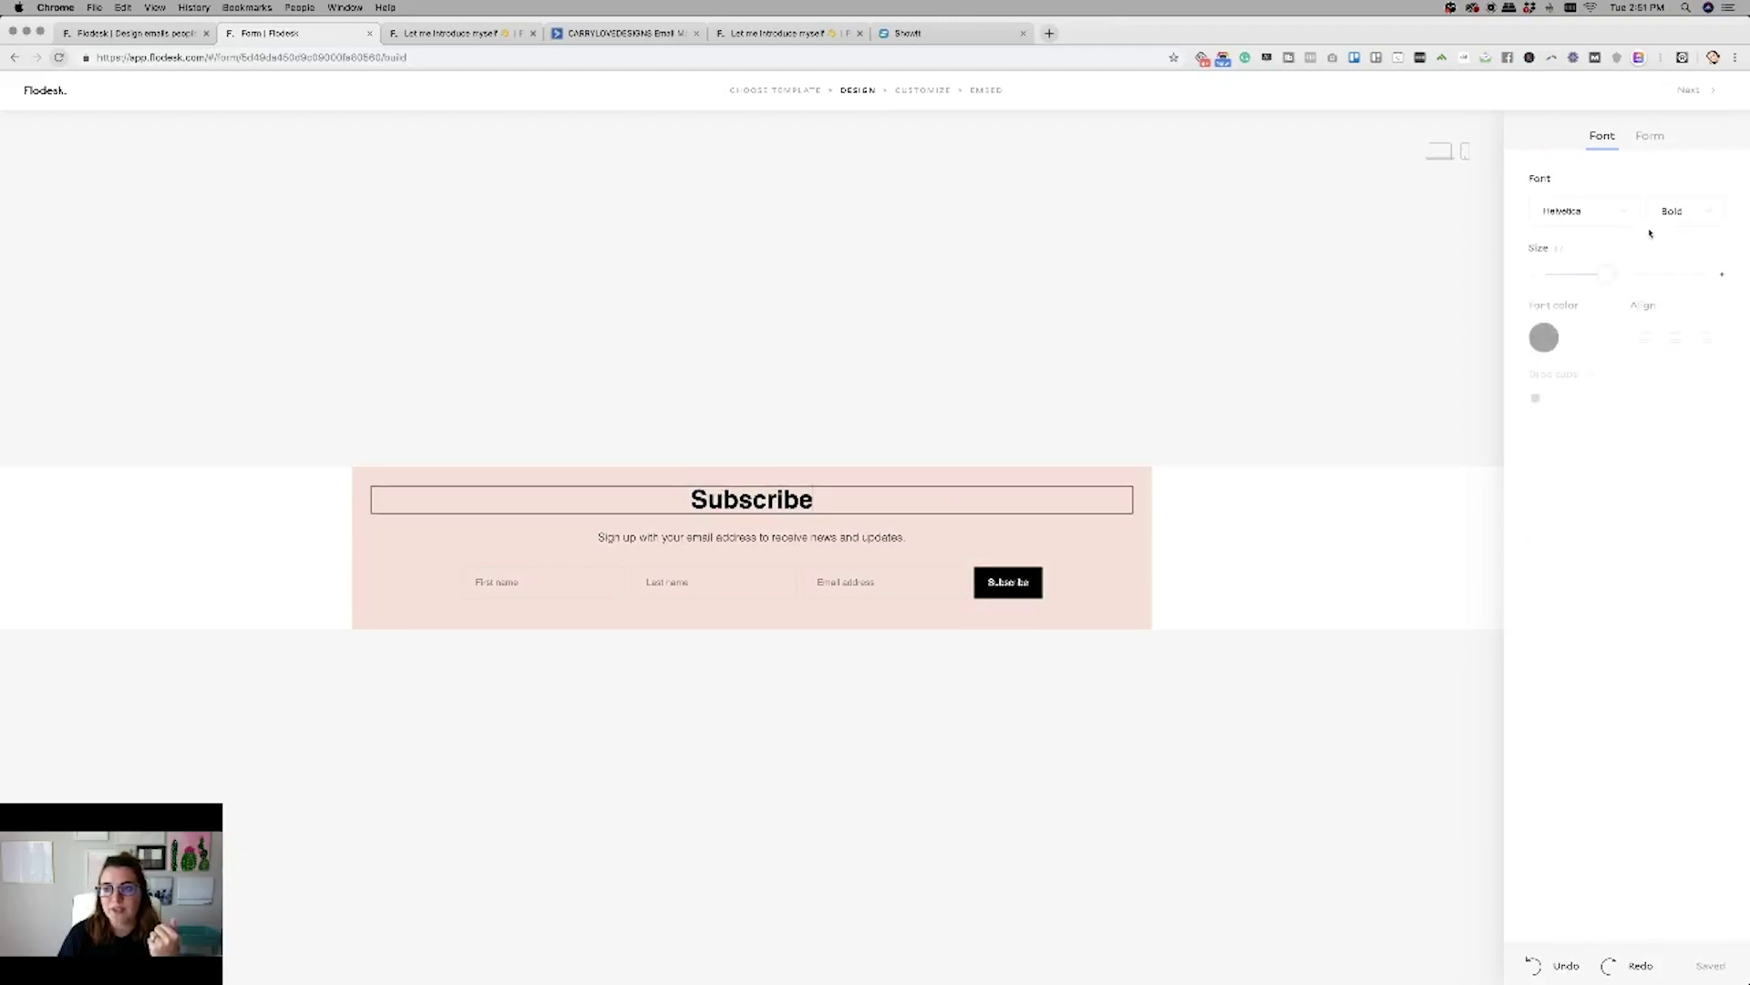
left_click(1606, 216)
scroll(1584, 335, "down", 6)
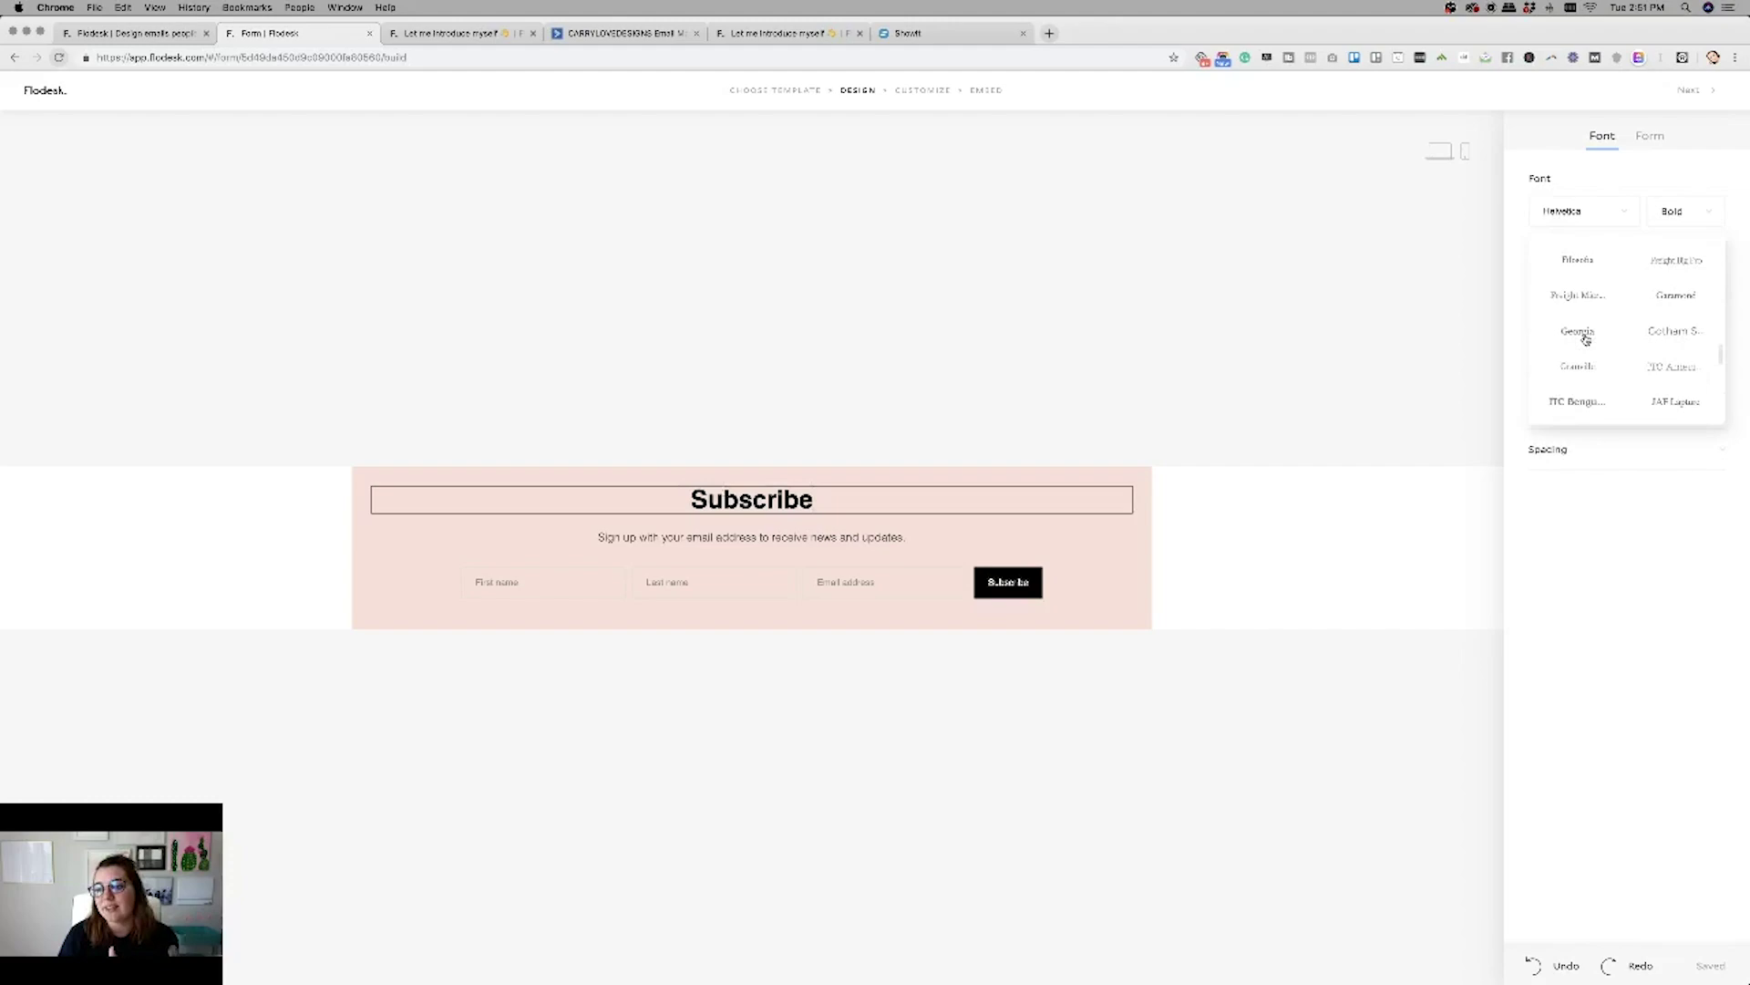
scroll(1584, 340, "down", 8)
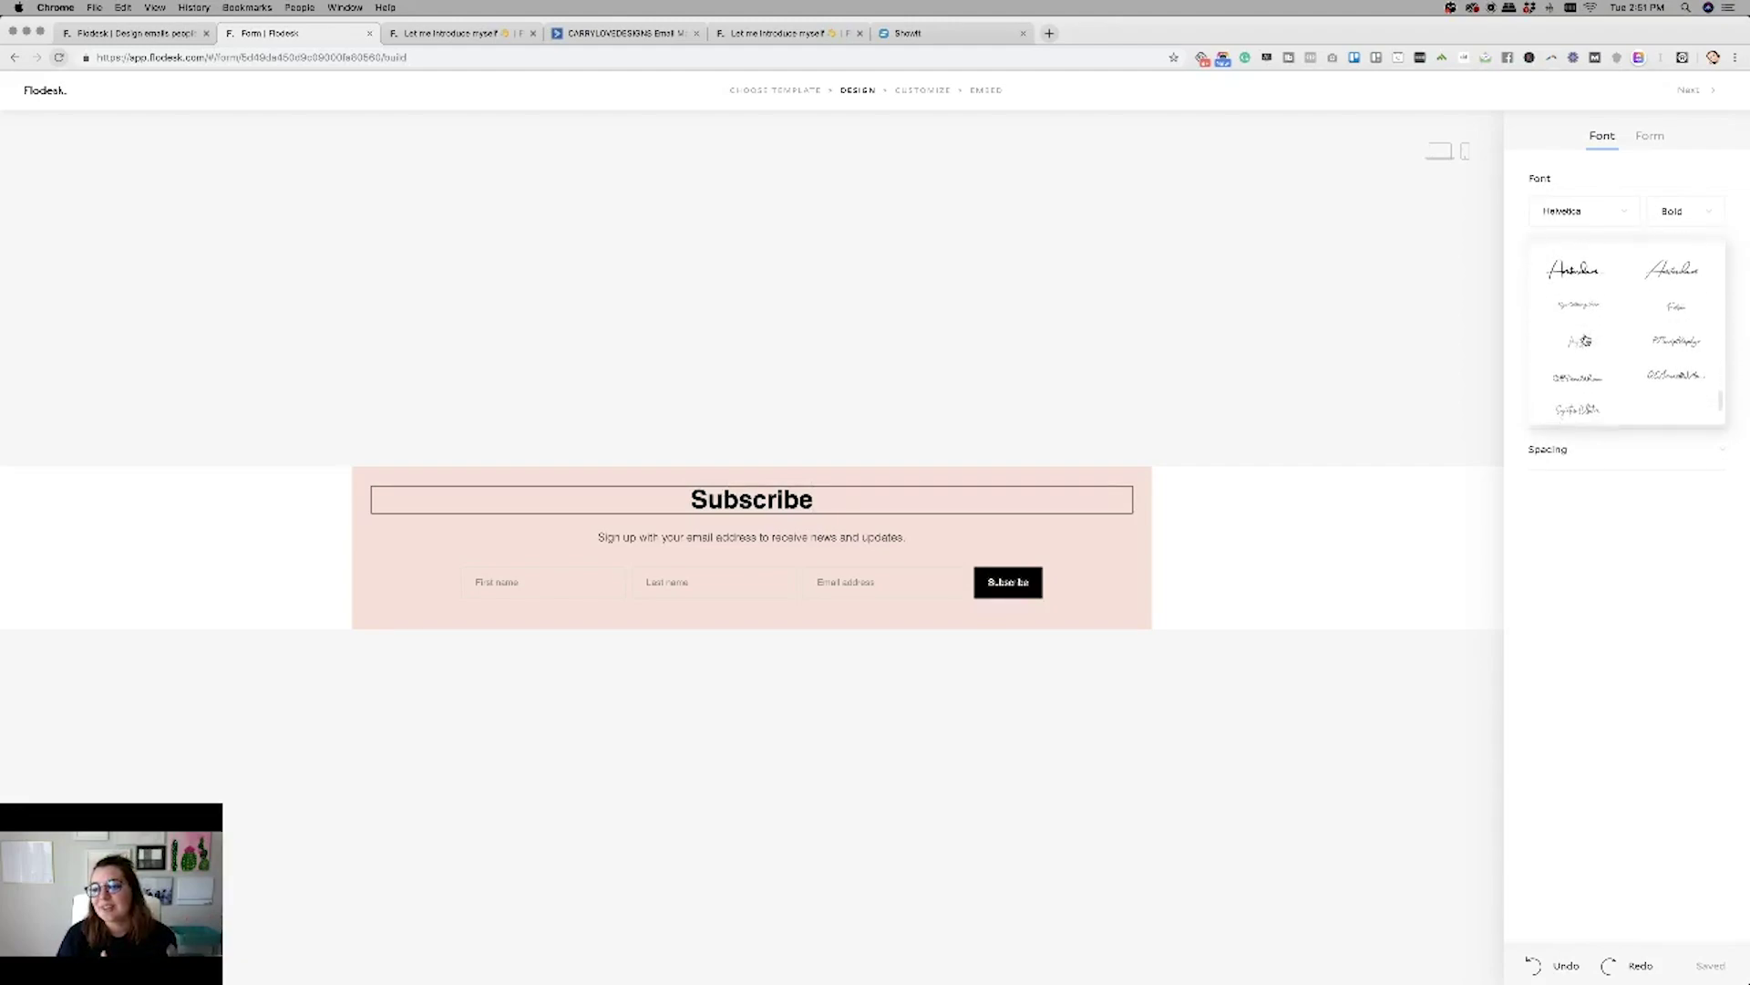
left_click(1576, 346)
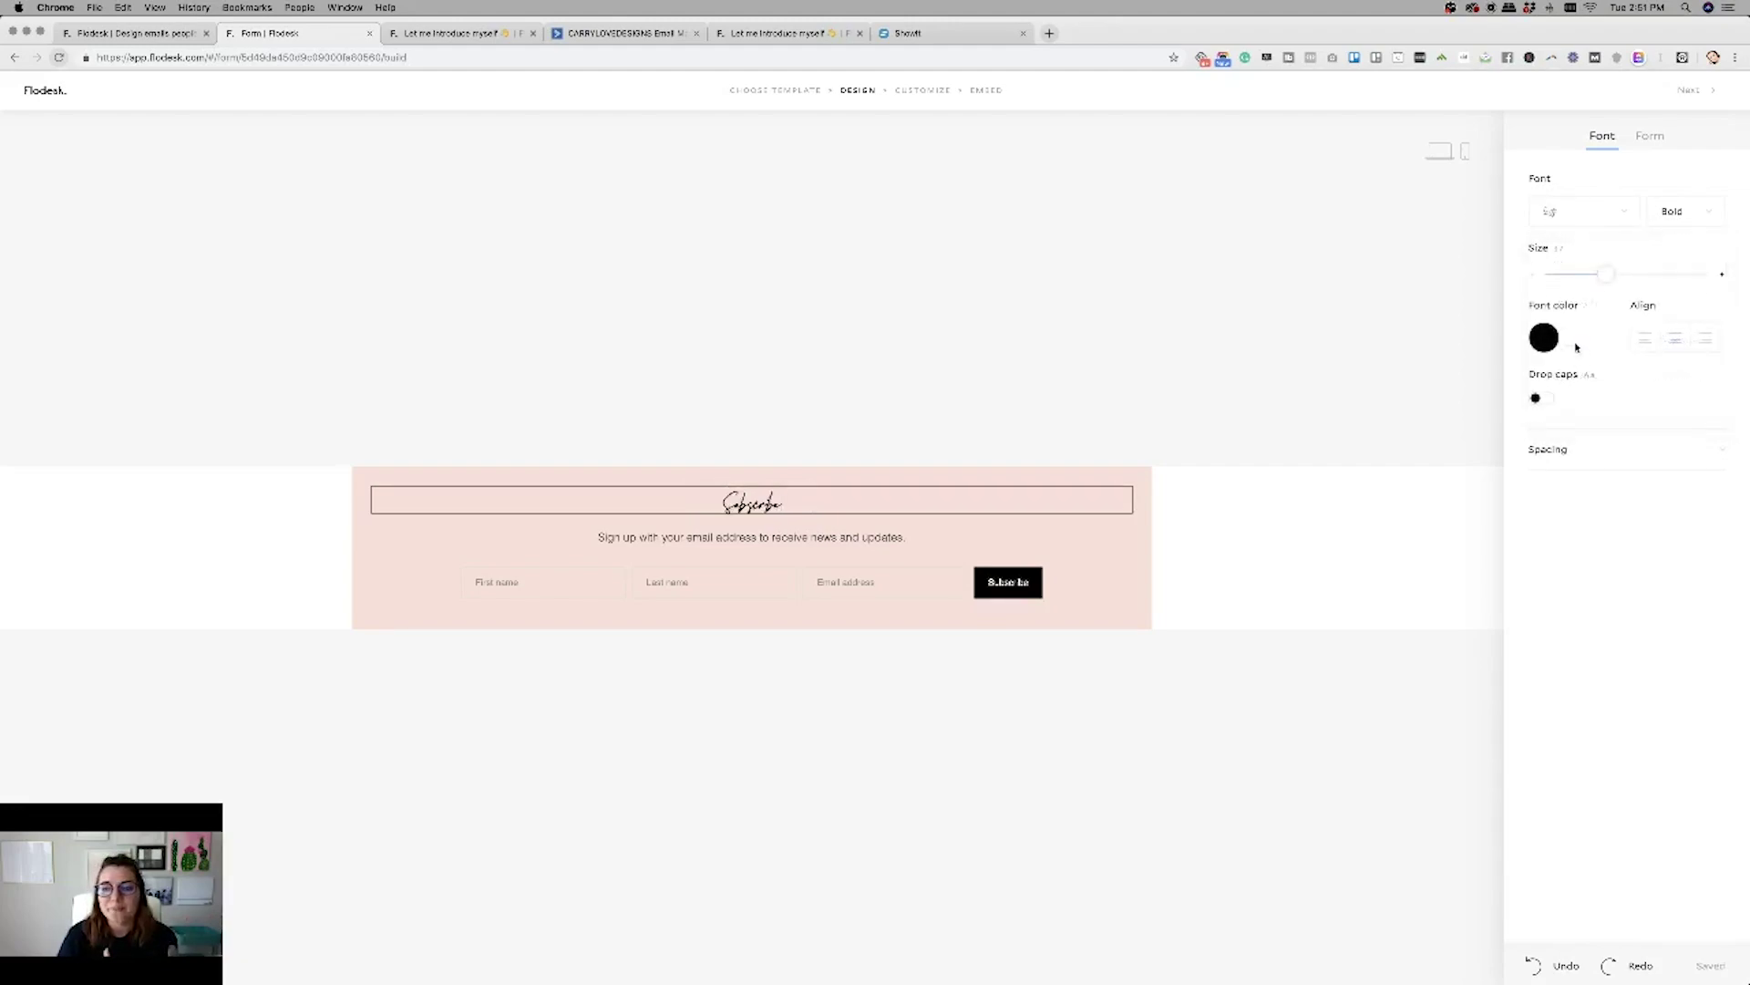
left_click(1604, 210)
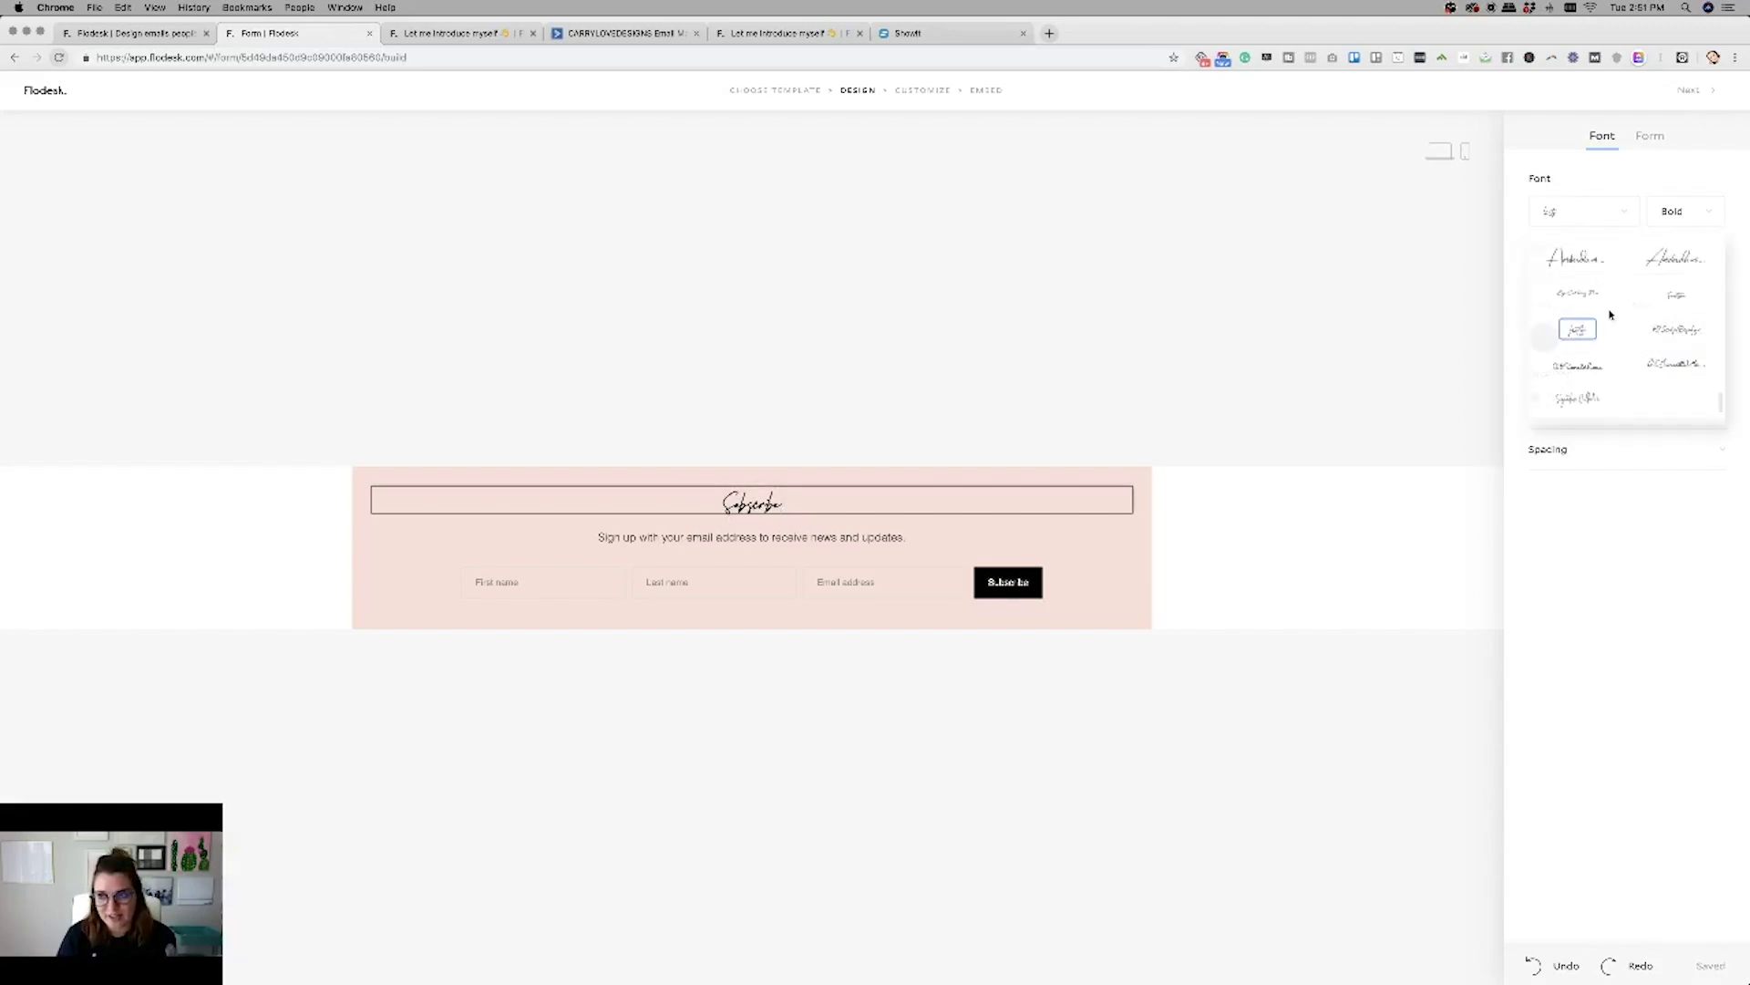
left_click(1670, 296)
left_click(1563, 216)
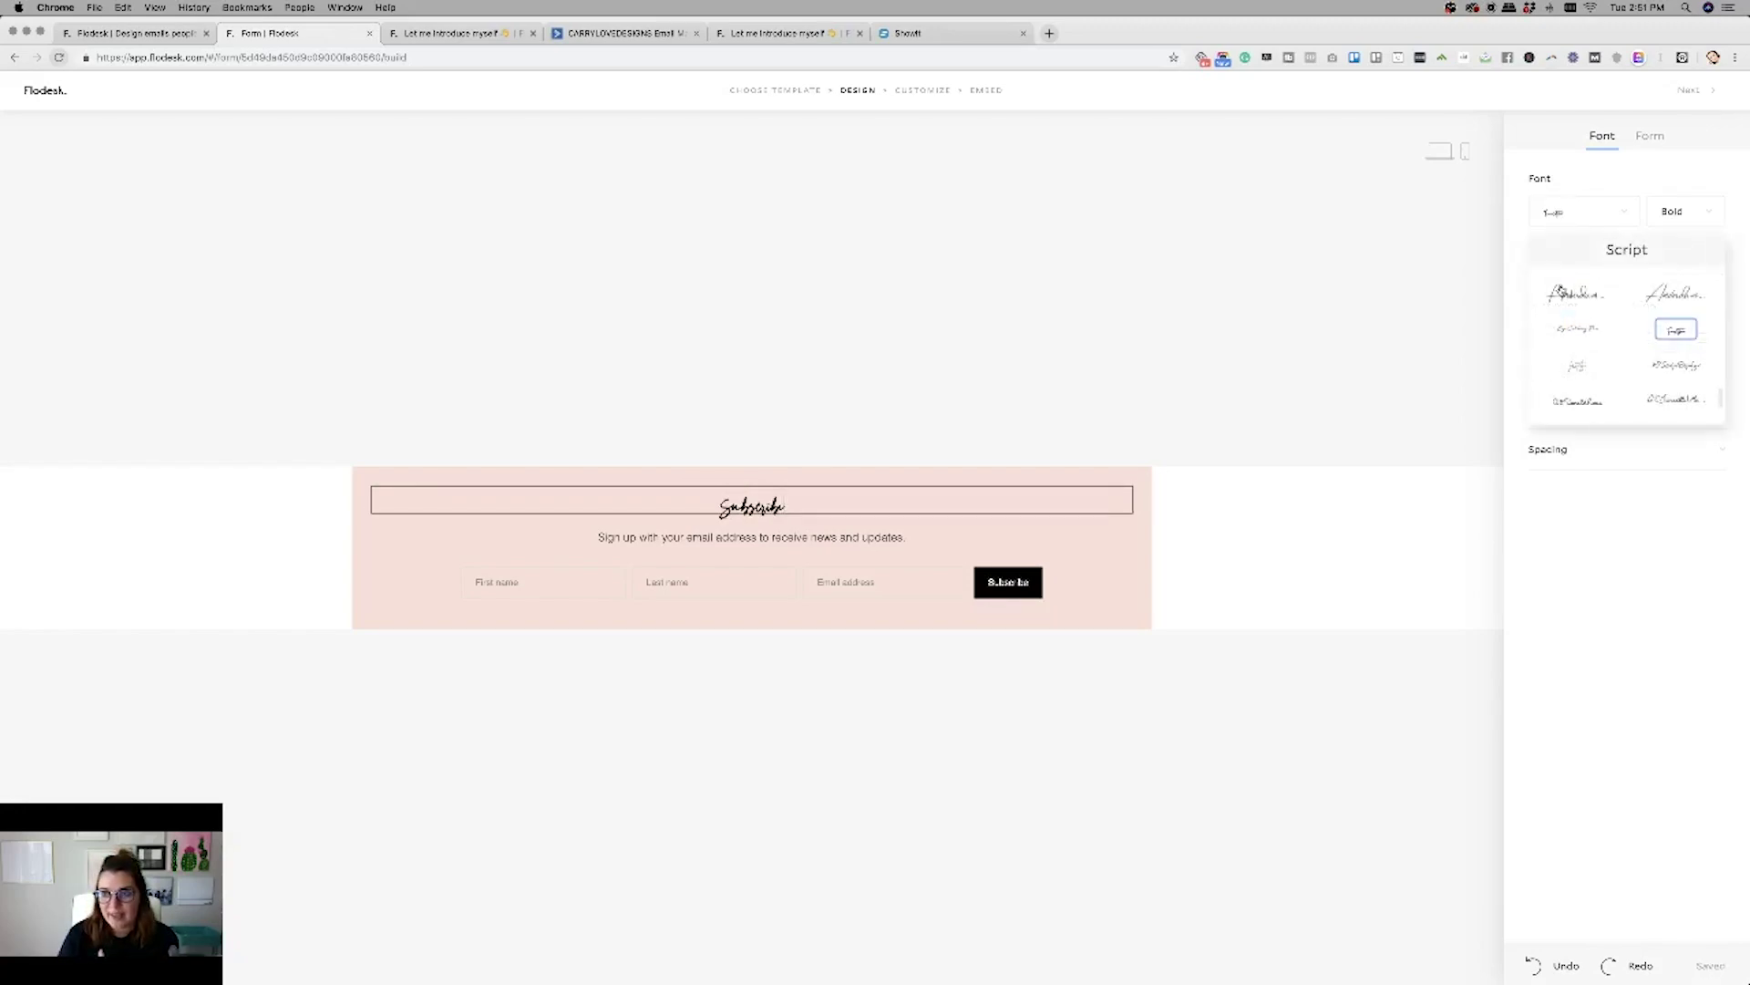
left_click(1575, 296)
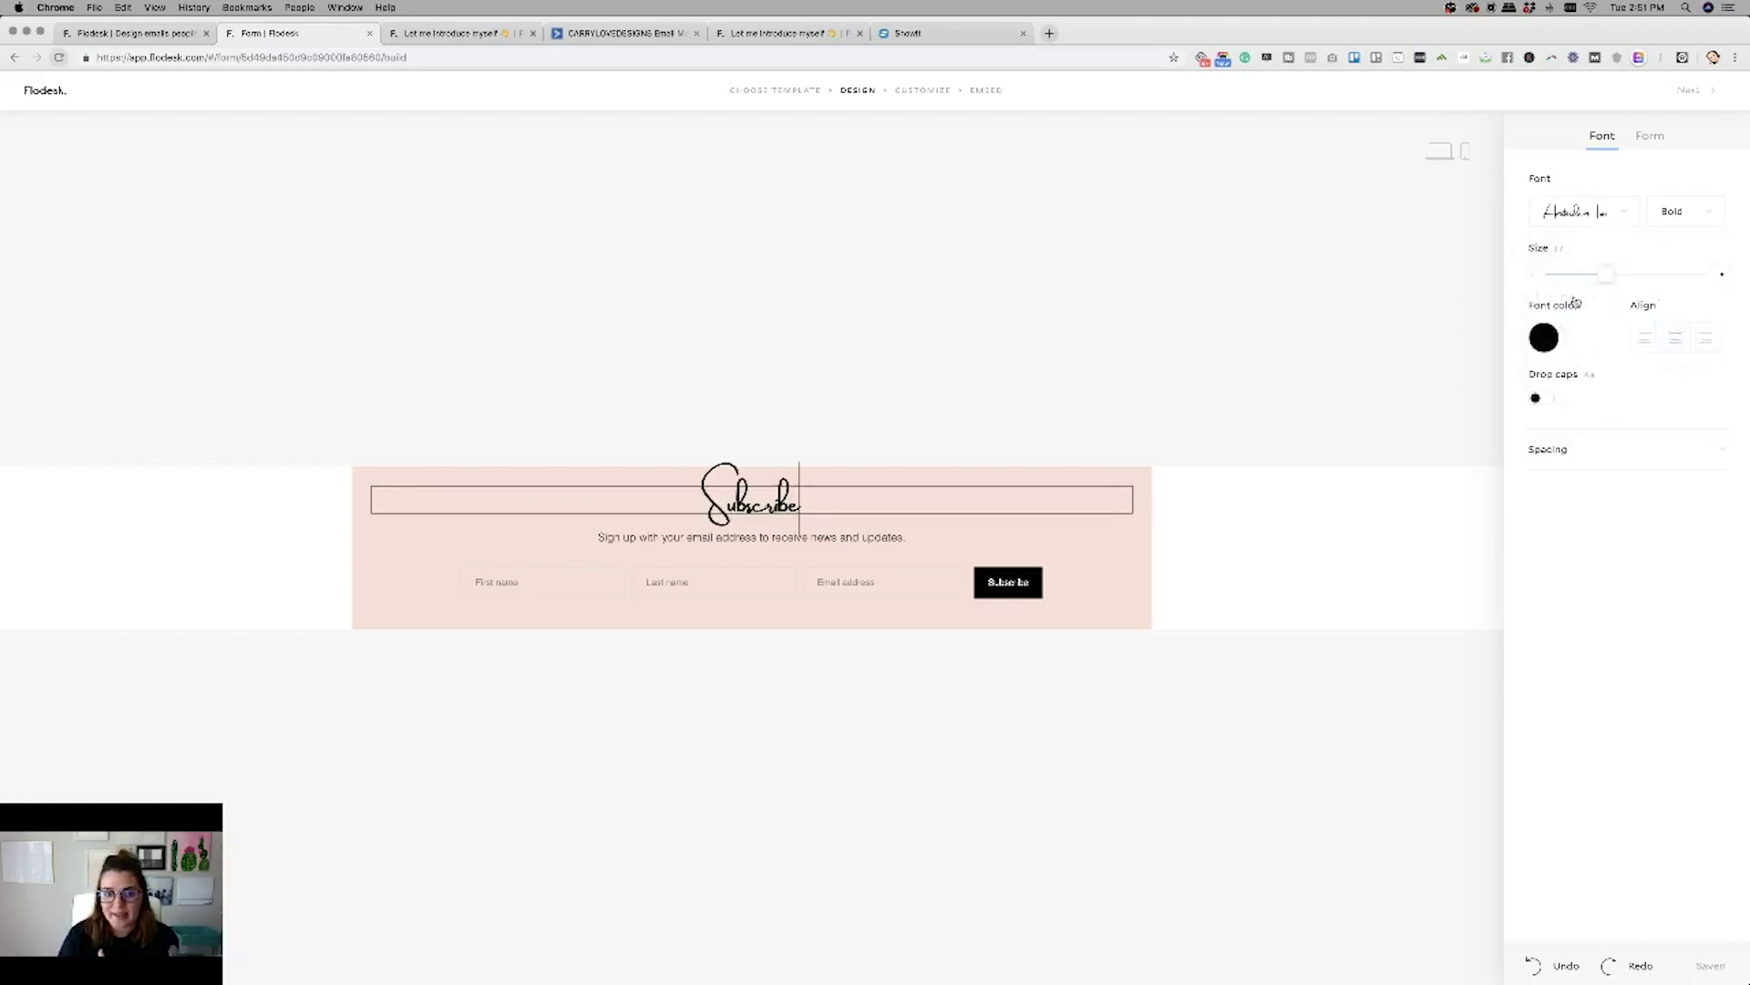
left_click(1142, 553)
Make the Subscribe button pill-shaped and widen the form to its maximum width.
left_click(1033, 585)
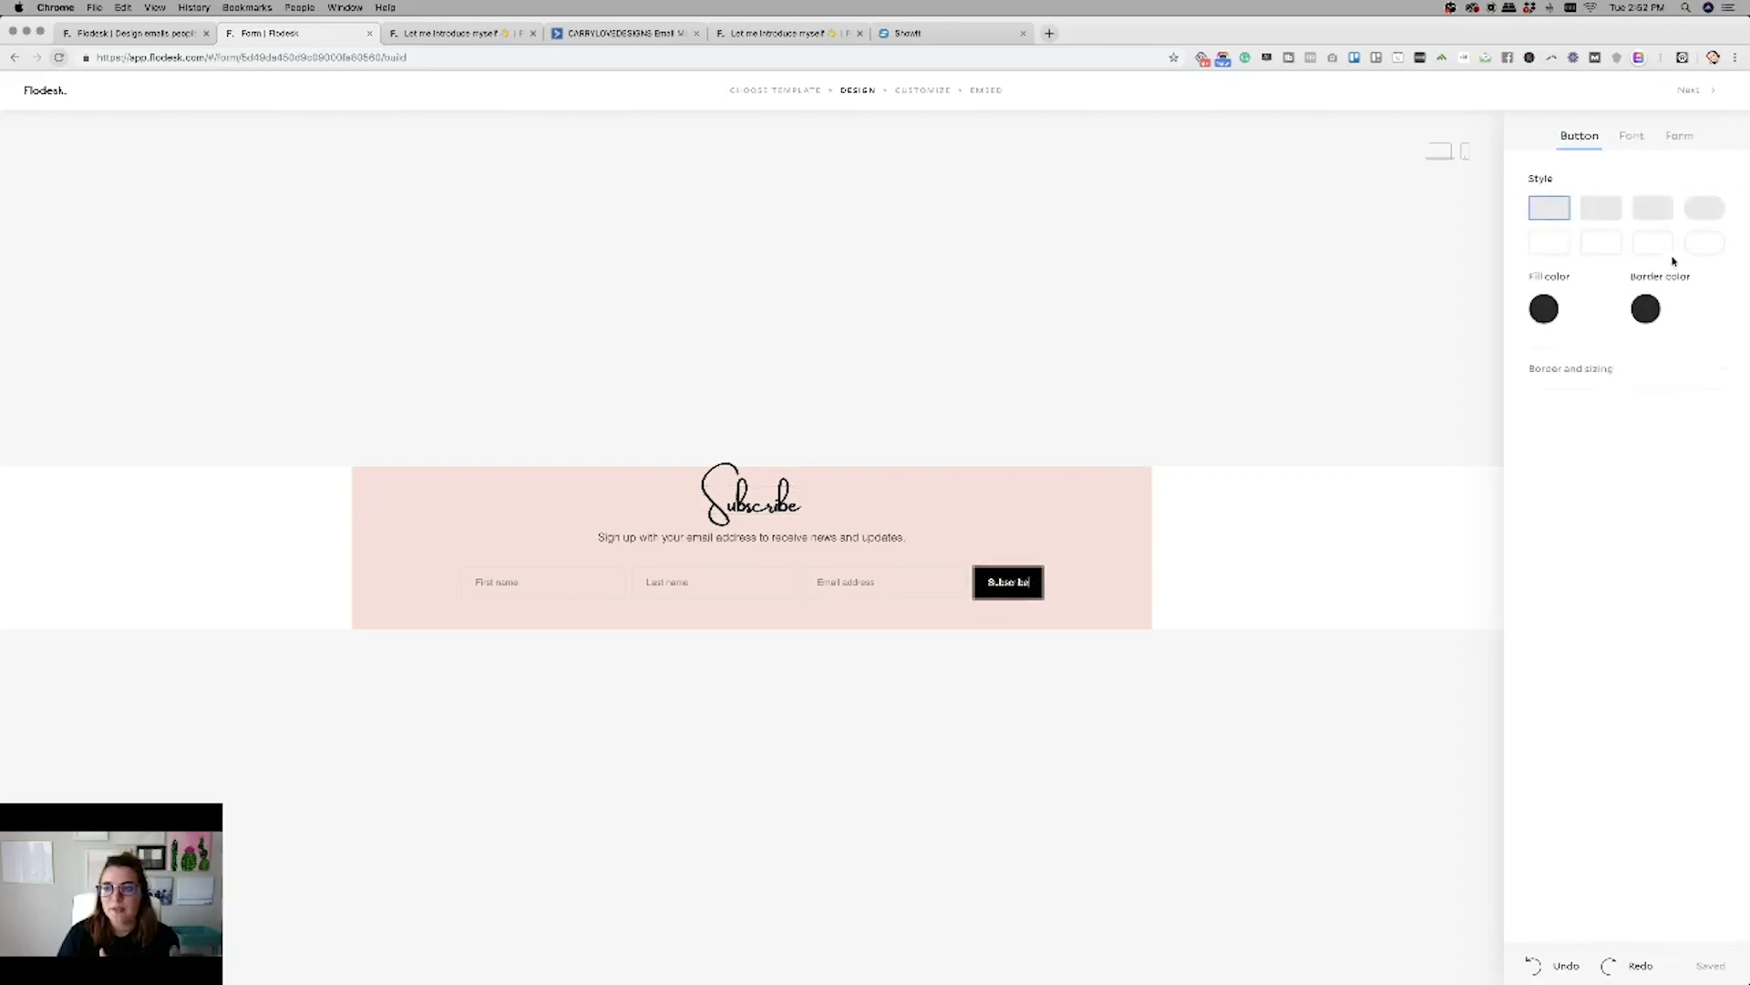
left_click(1696, 213)
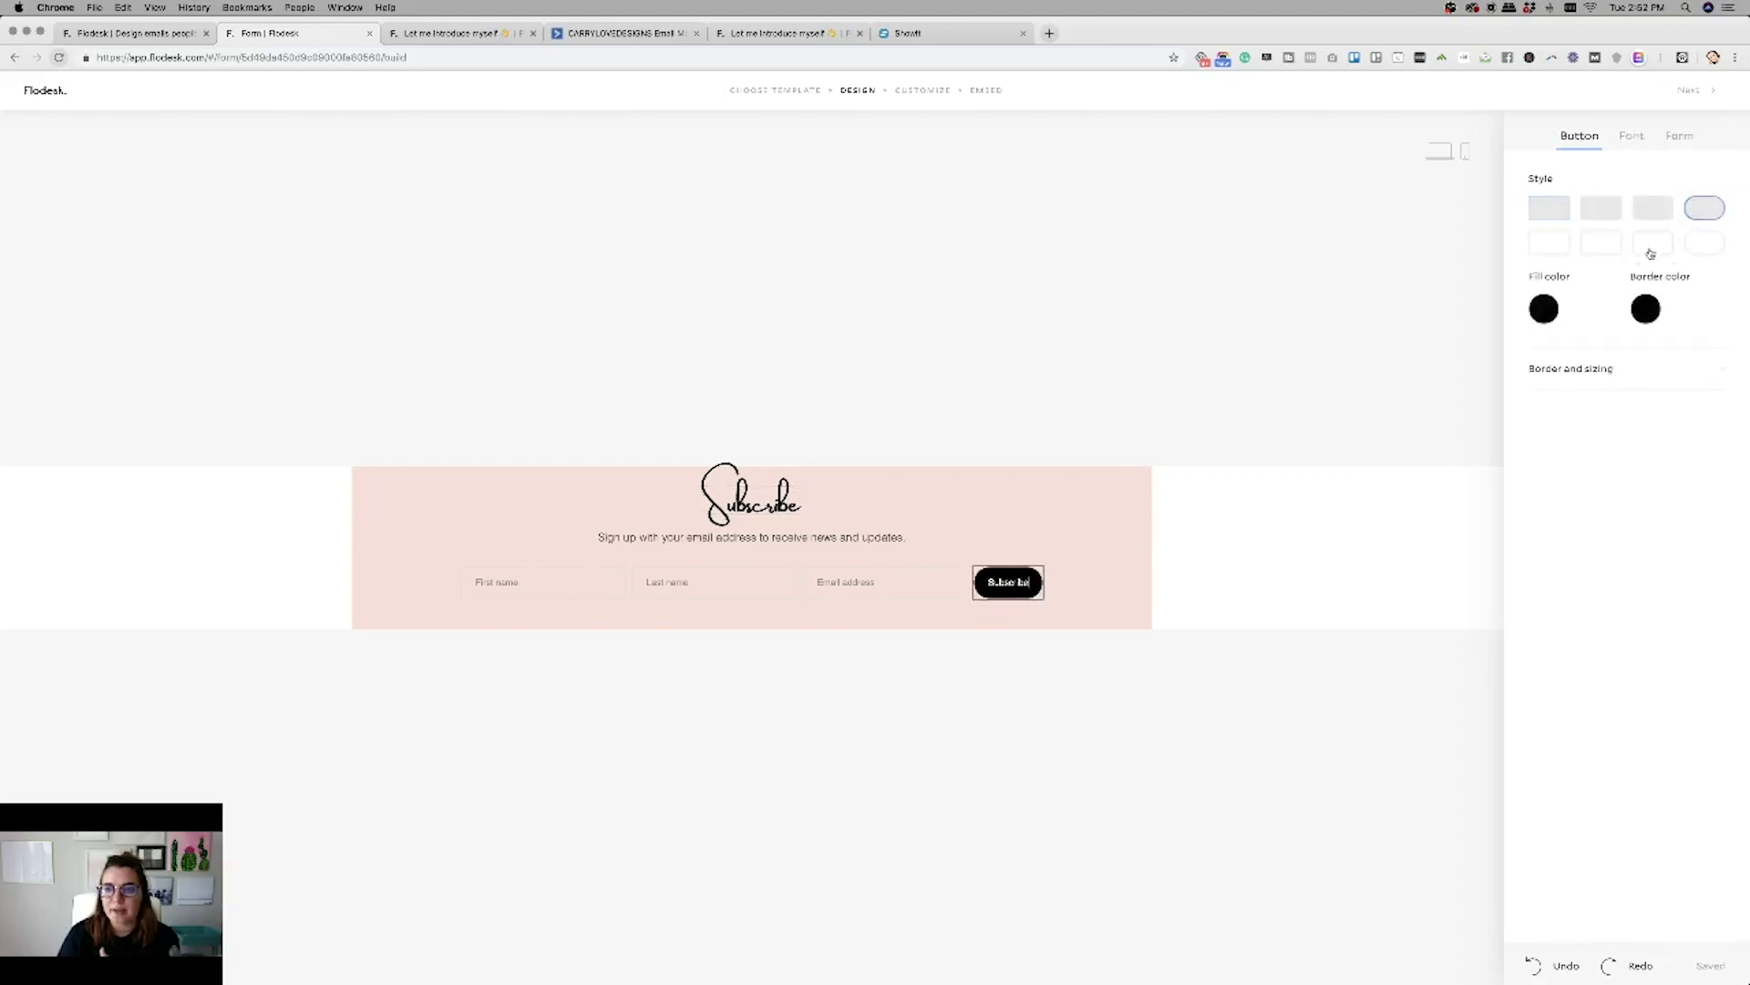
left_click(1543, 309)
left_click(1489, 414)
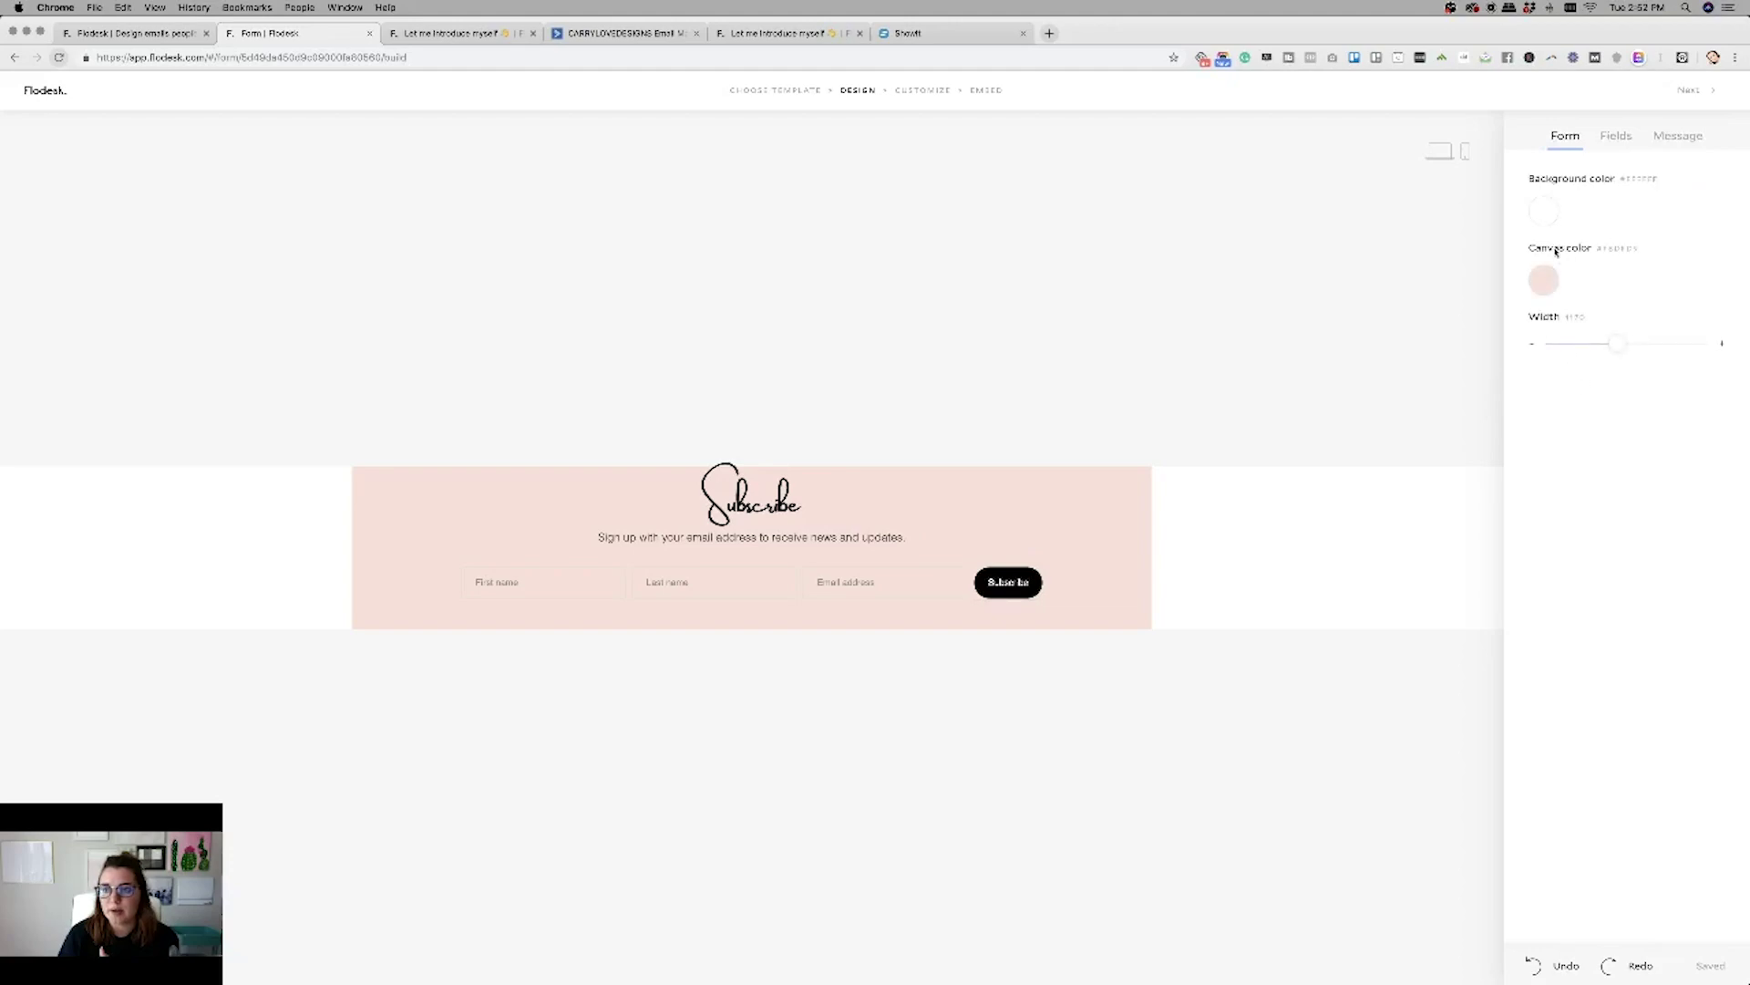
left_click_drag(1617, 343, 1747, 344)
After previewing Minimal, Friendly and Casual, choose the Direct thank-you message.
left_click(1607, 144)
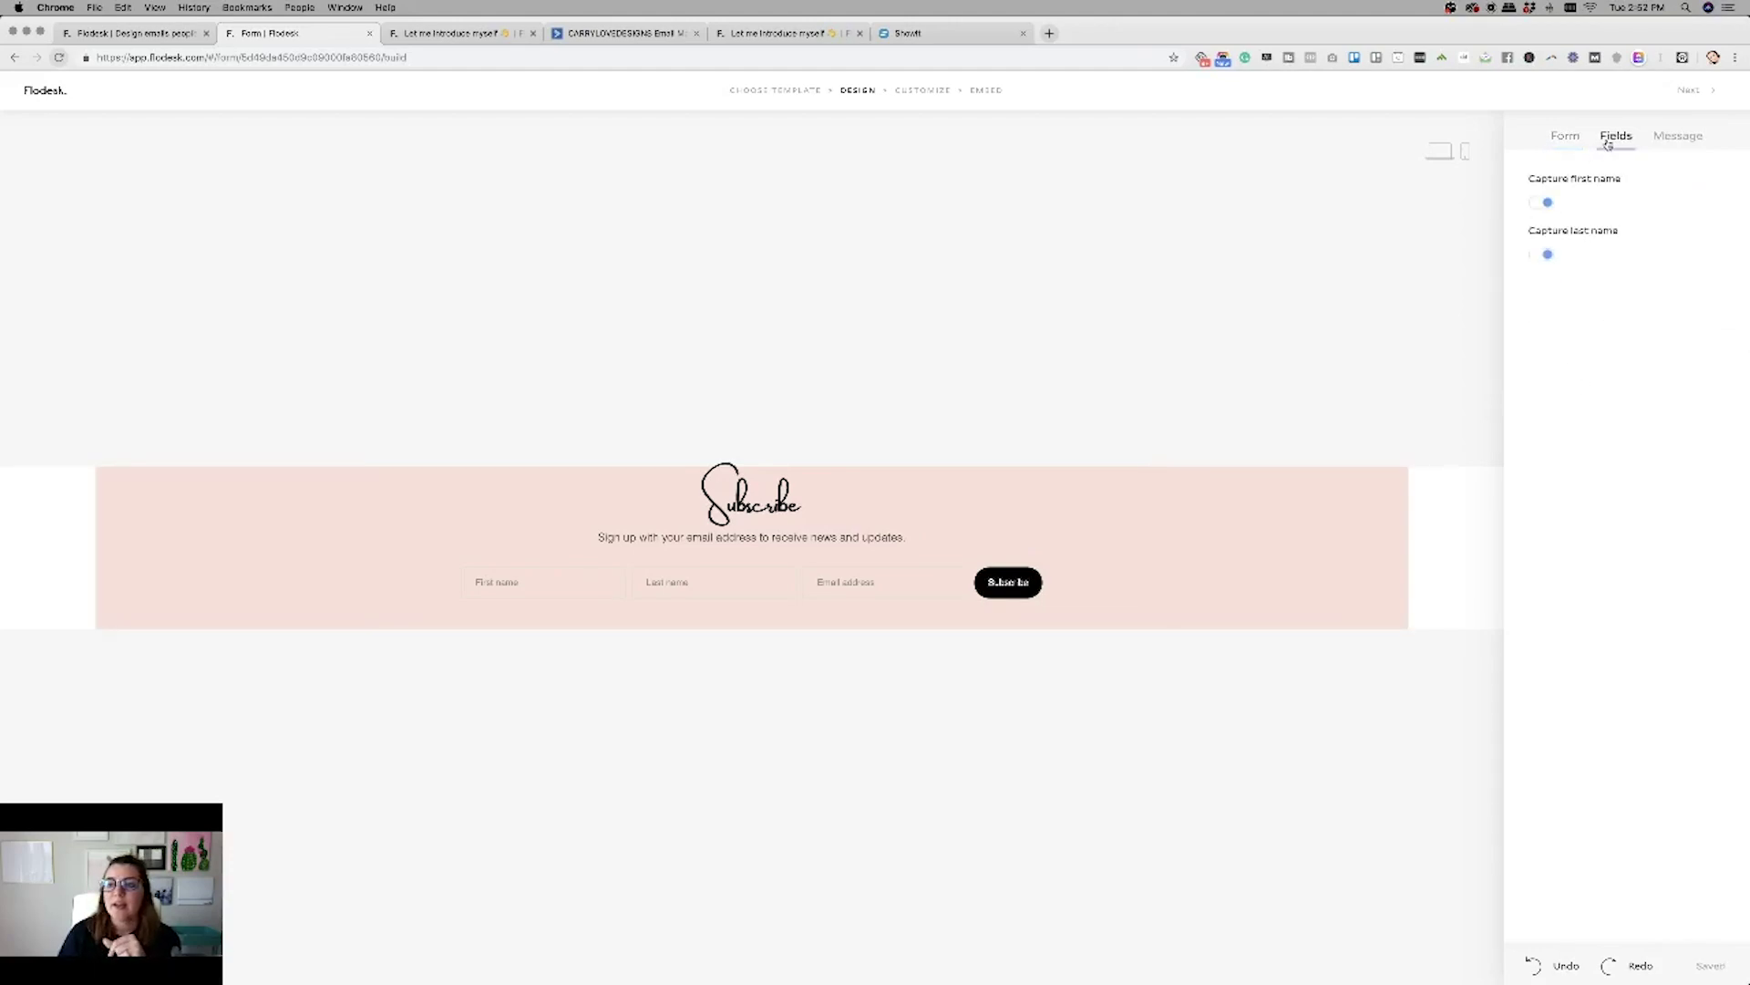
left_click(1663, 144)
left_click(1644, 300)
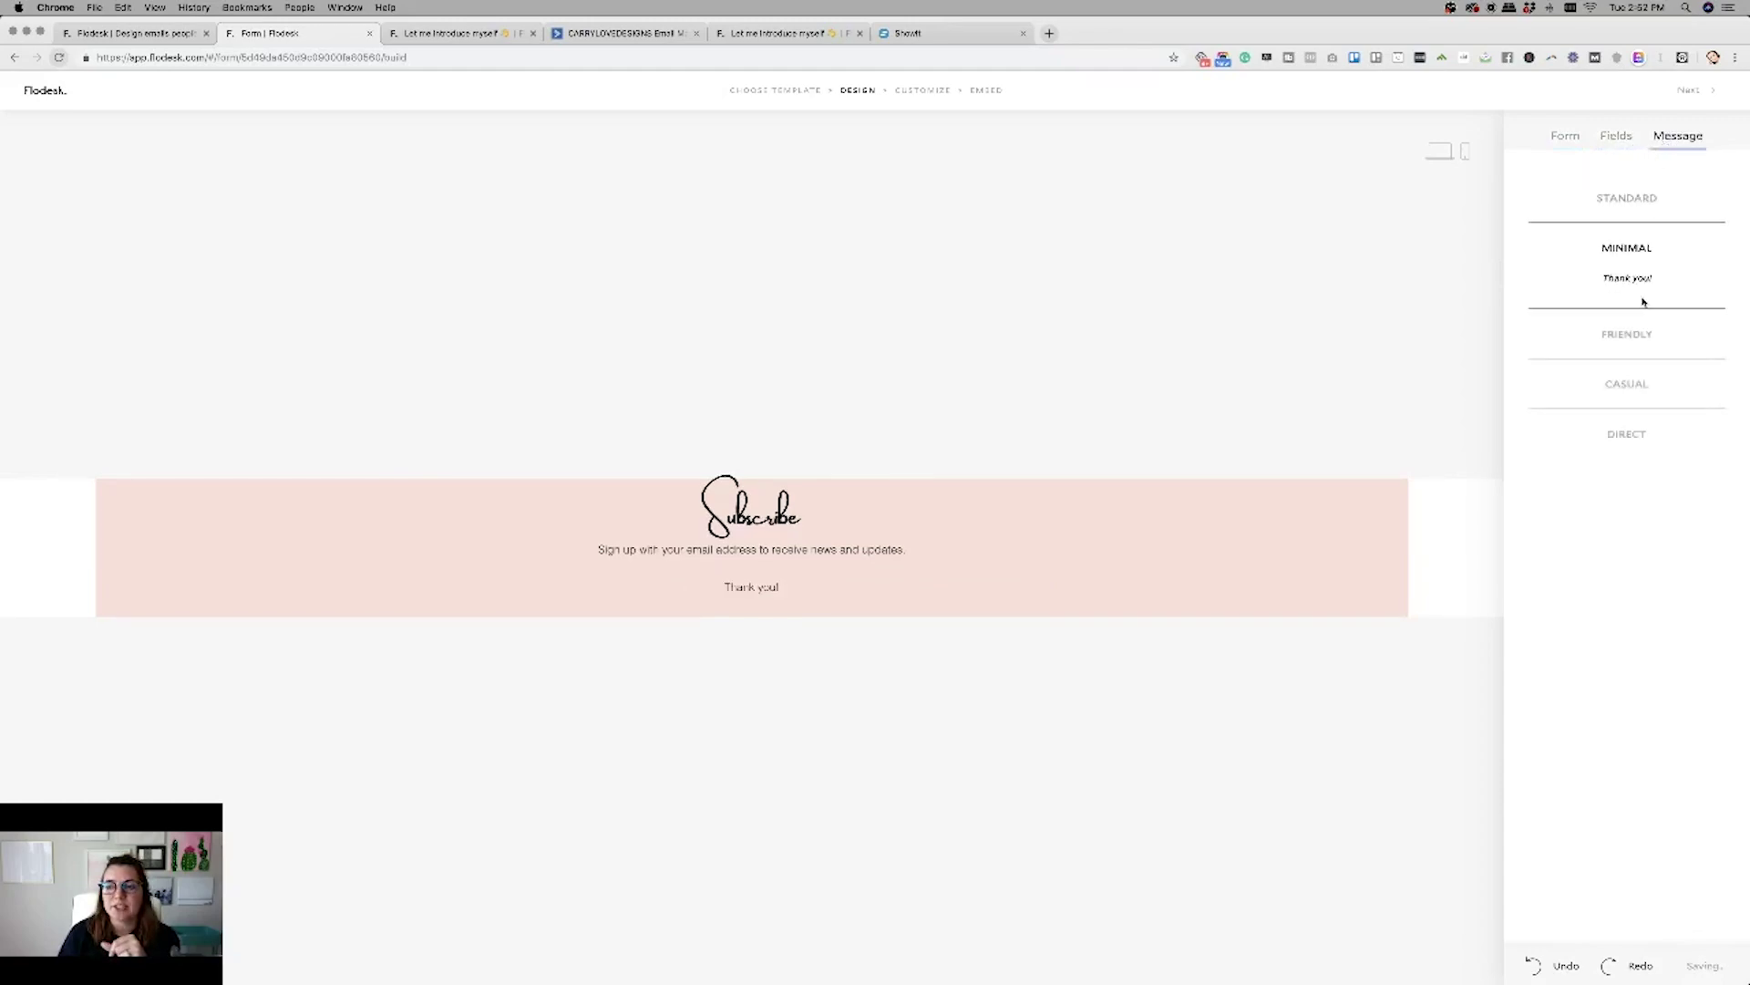
left_click(1632, 335)
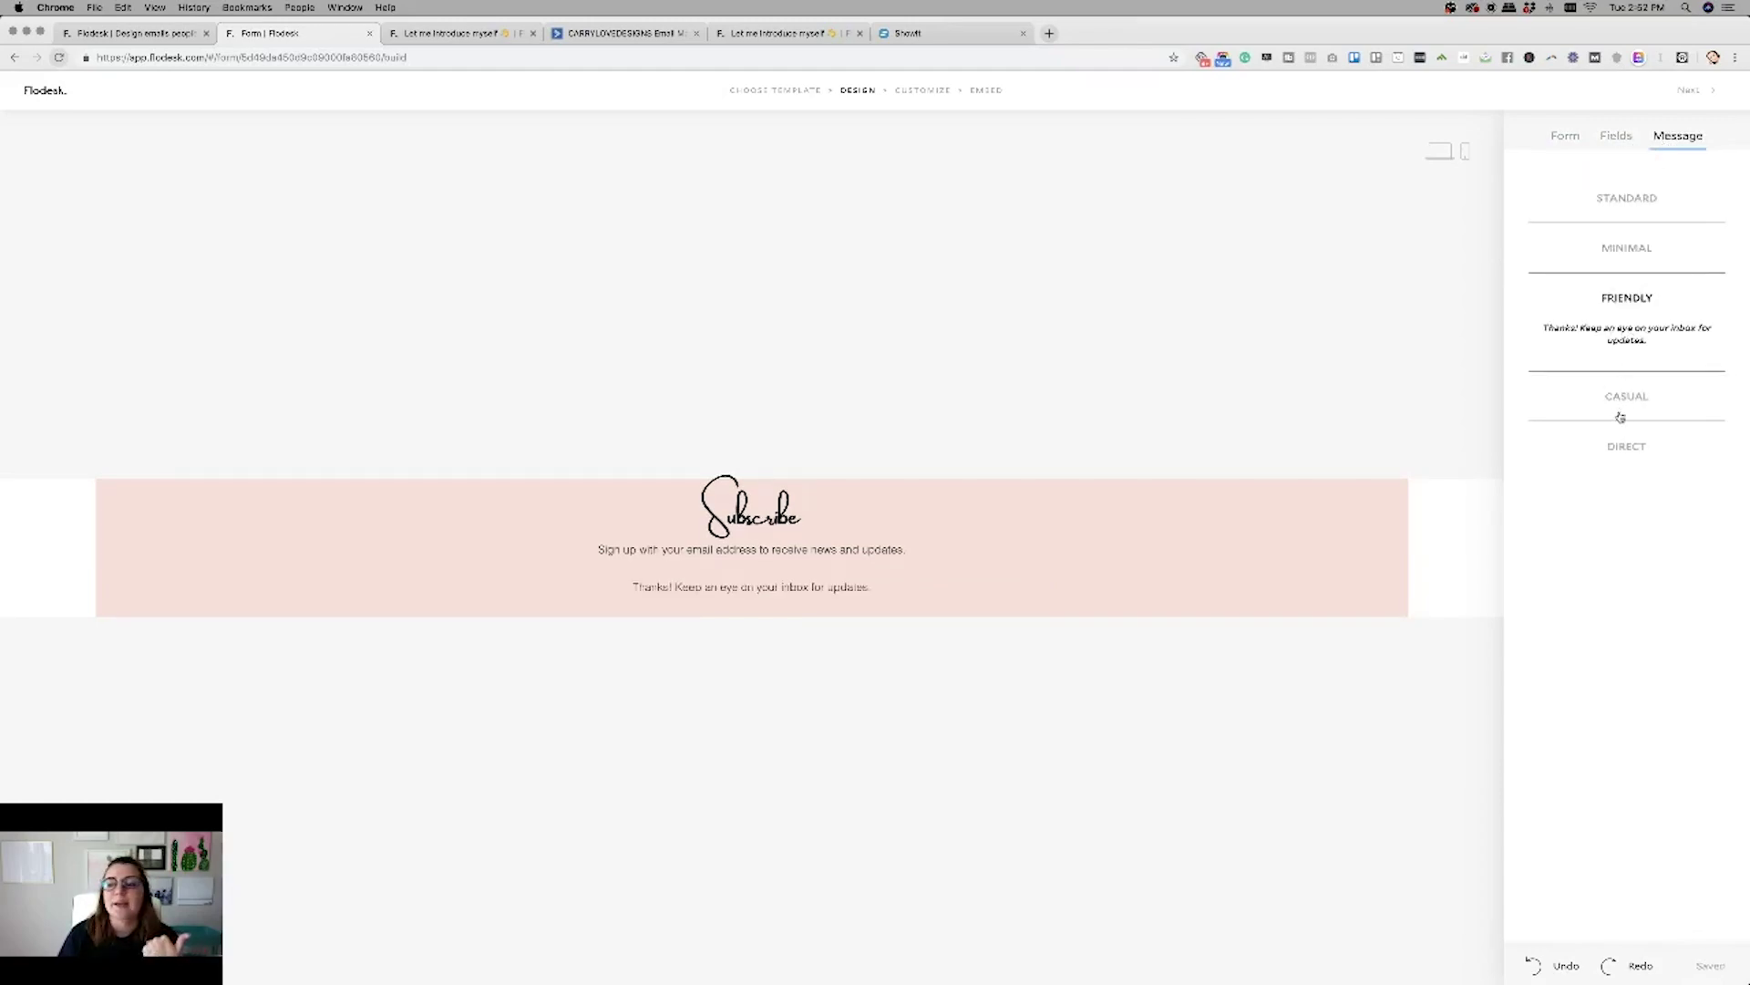
left_click(1620, 412)
left_click(1628, 450)
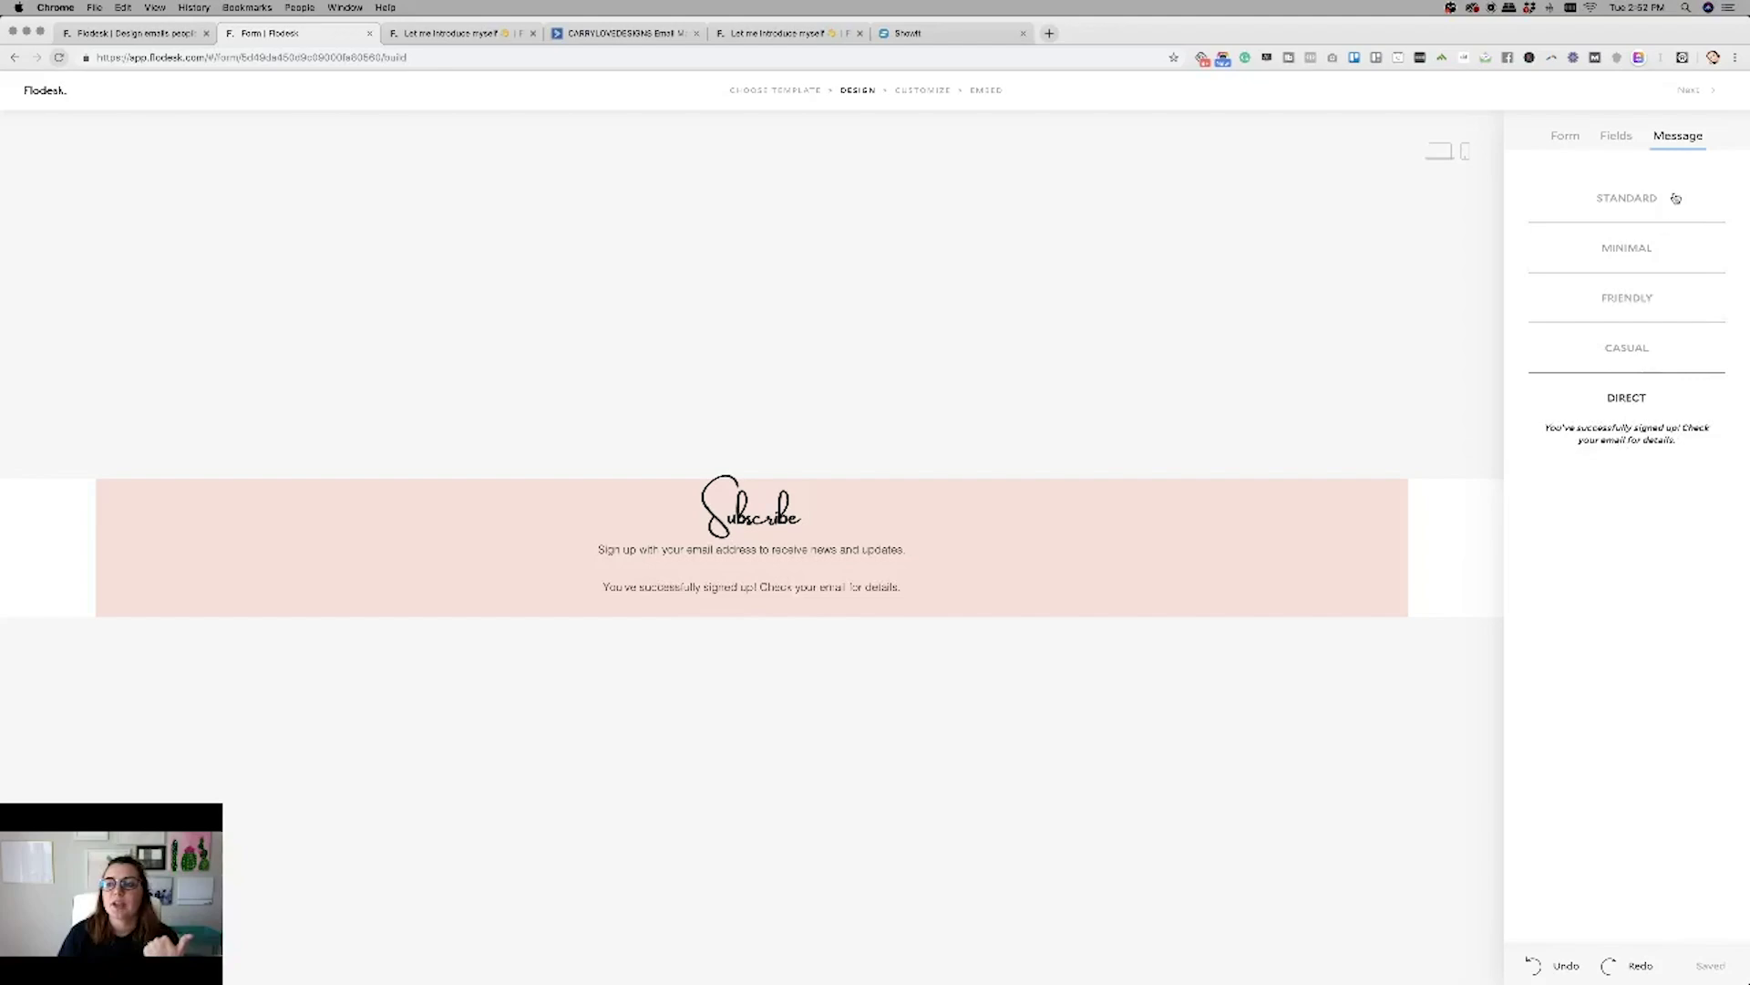
Answer 'No, hide it from return visitors' and 'No, do not notify me' in Customize.
left_click(1698, 92)
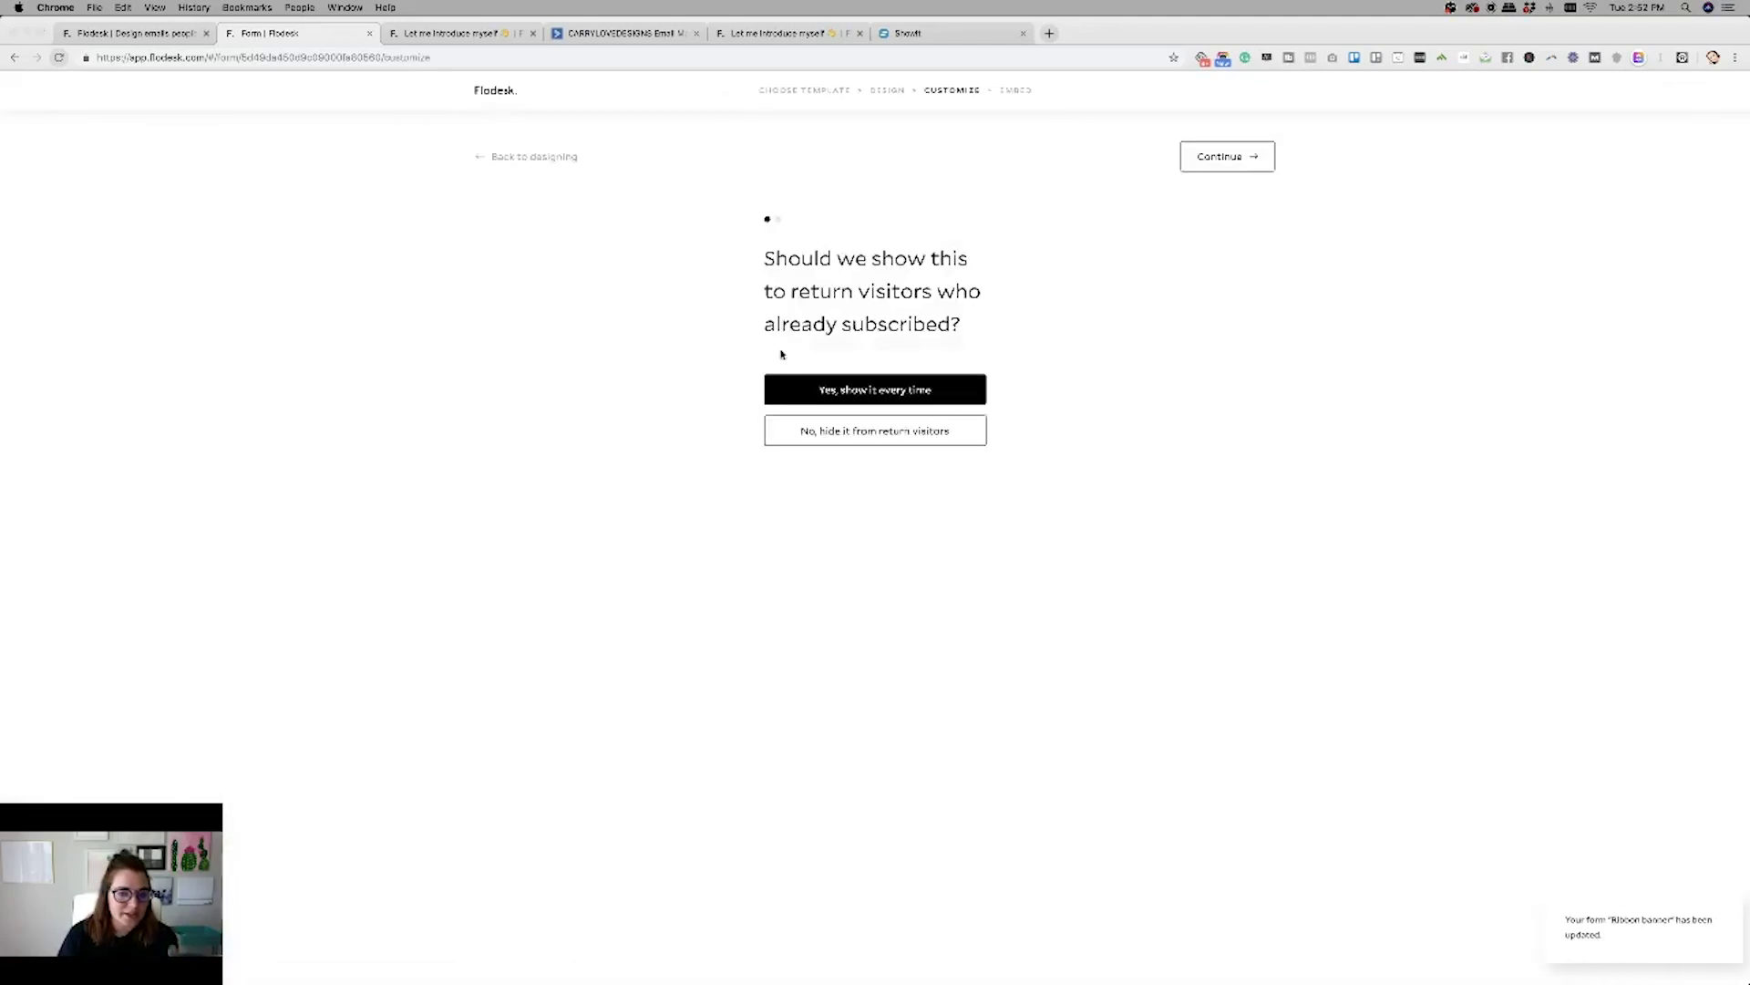
left_click(831, 440)
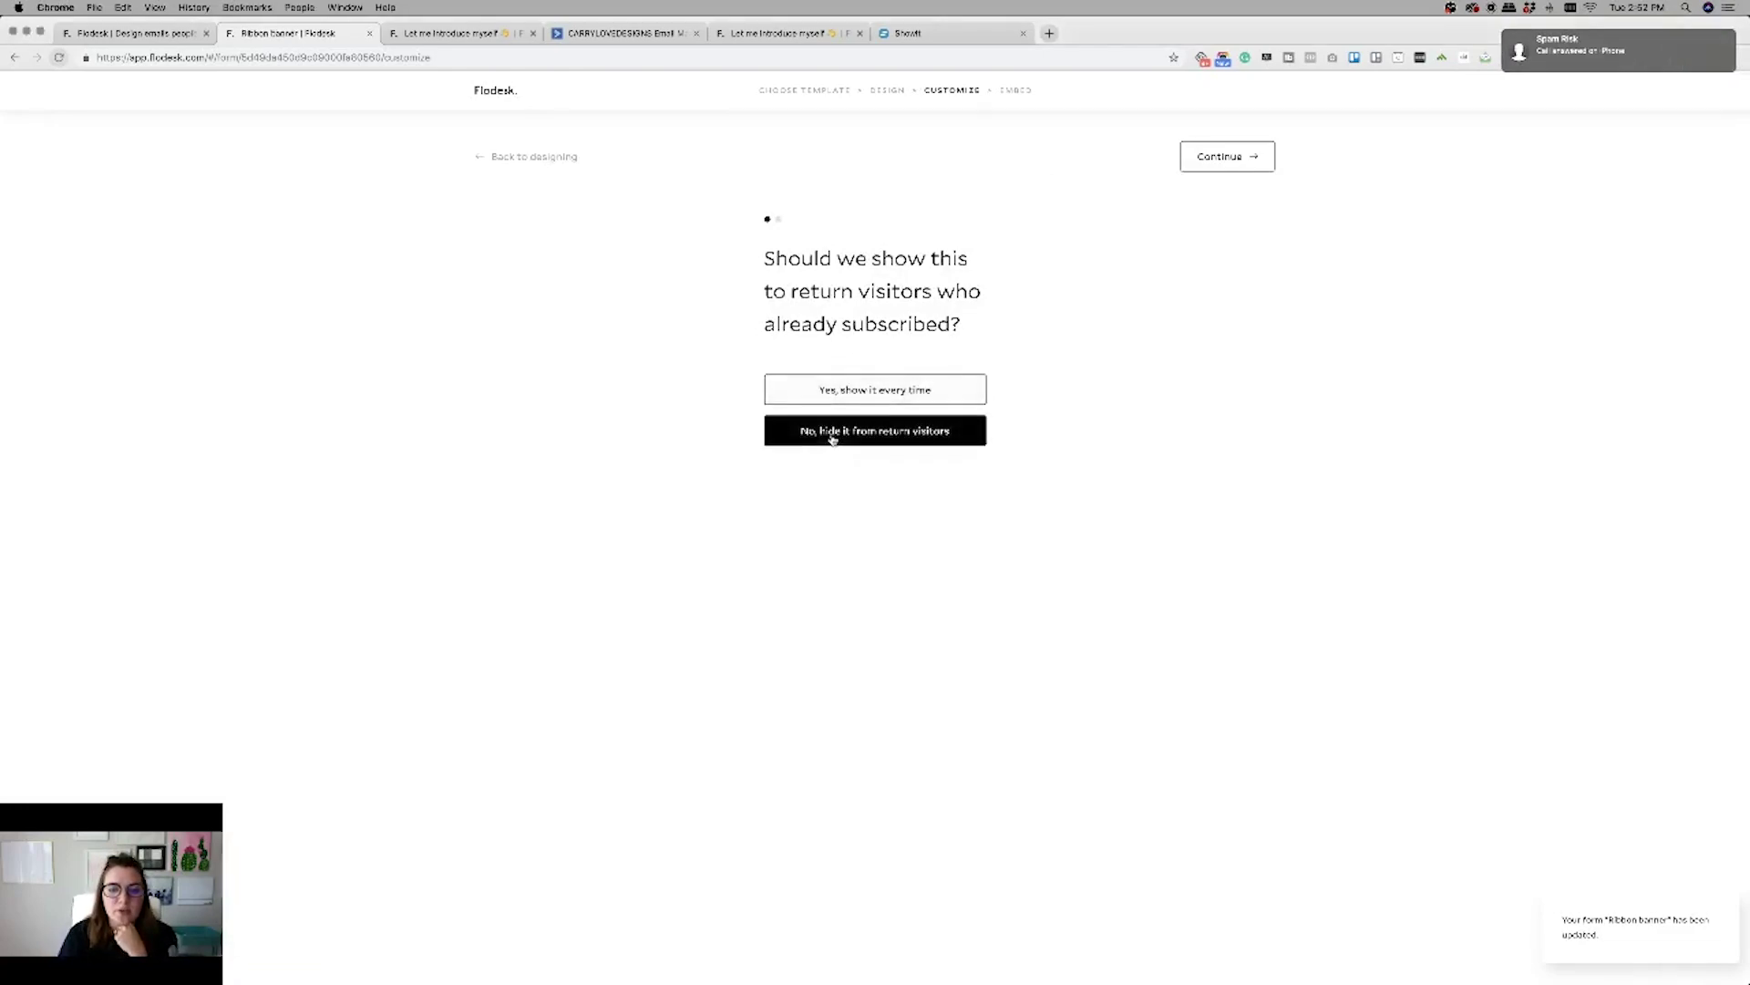
left_click(1221, 157)
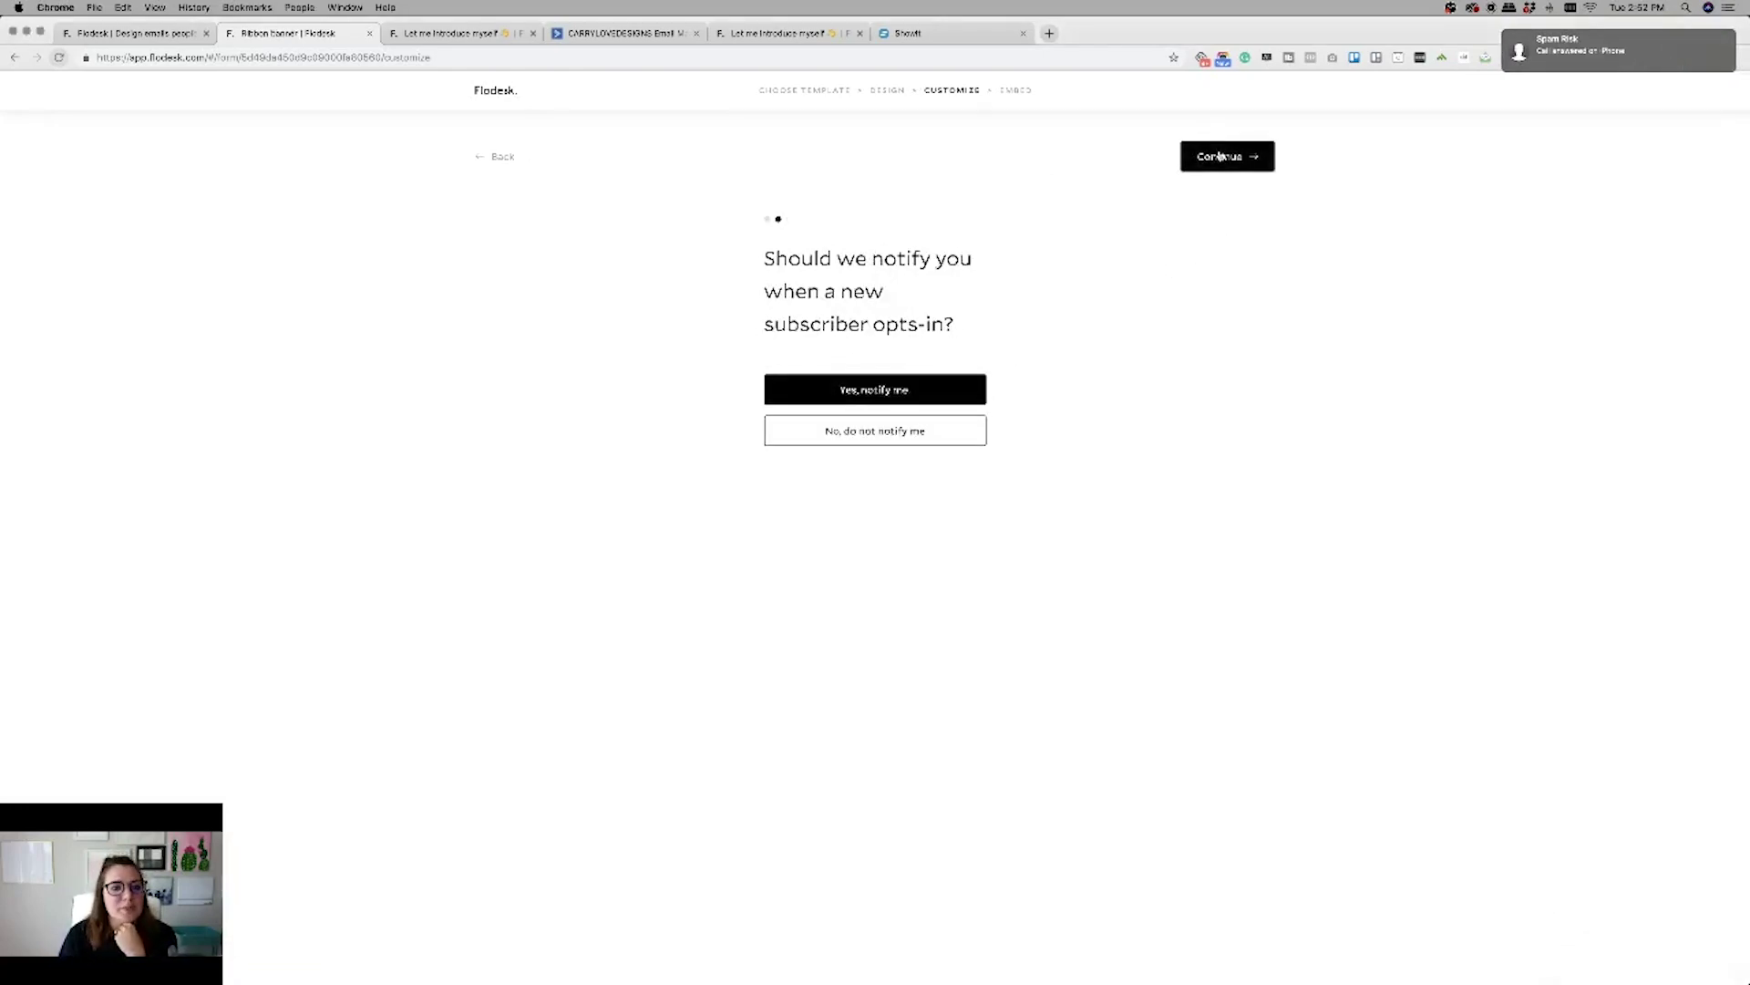
left_click(870, 431)
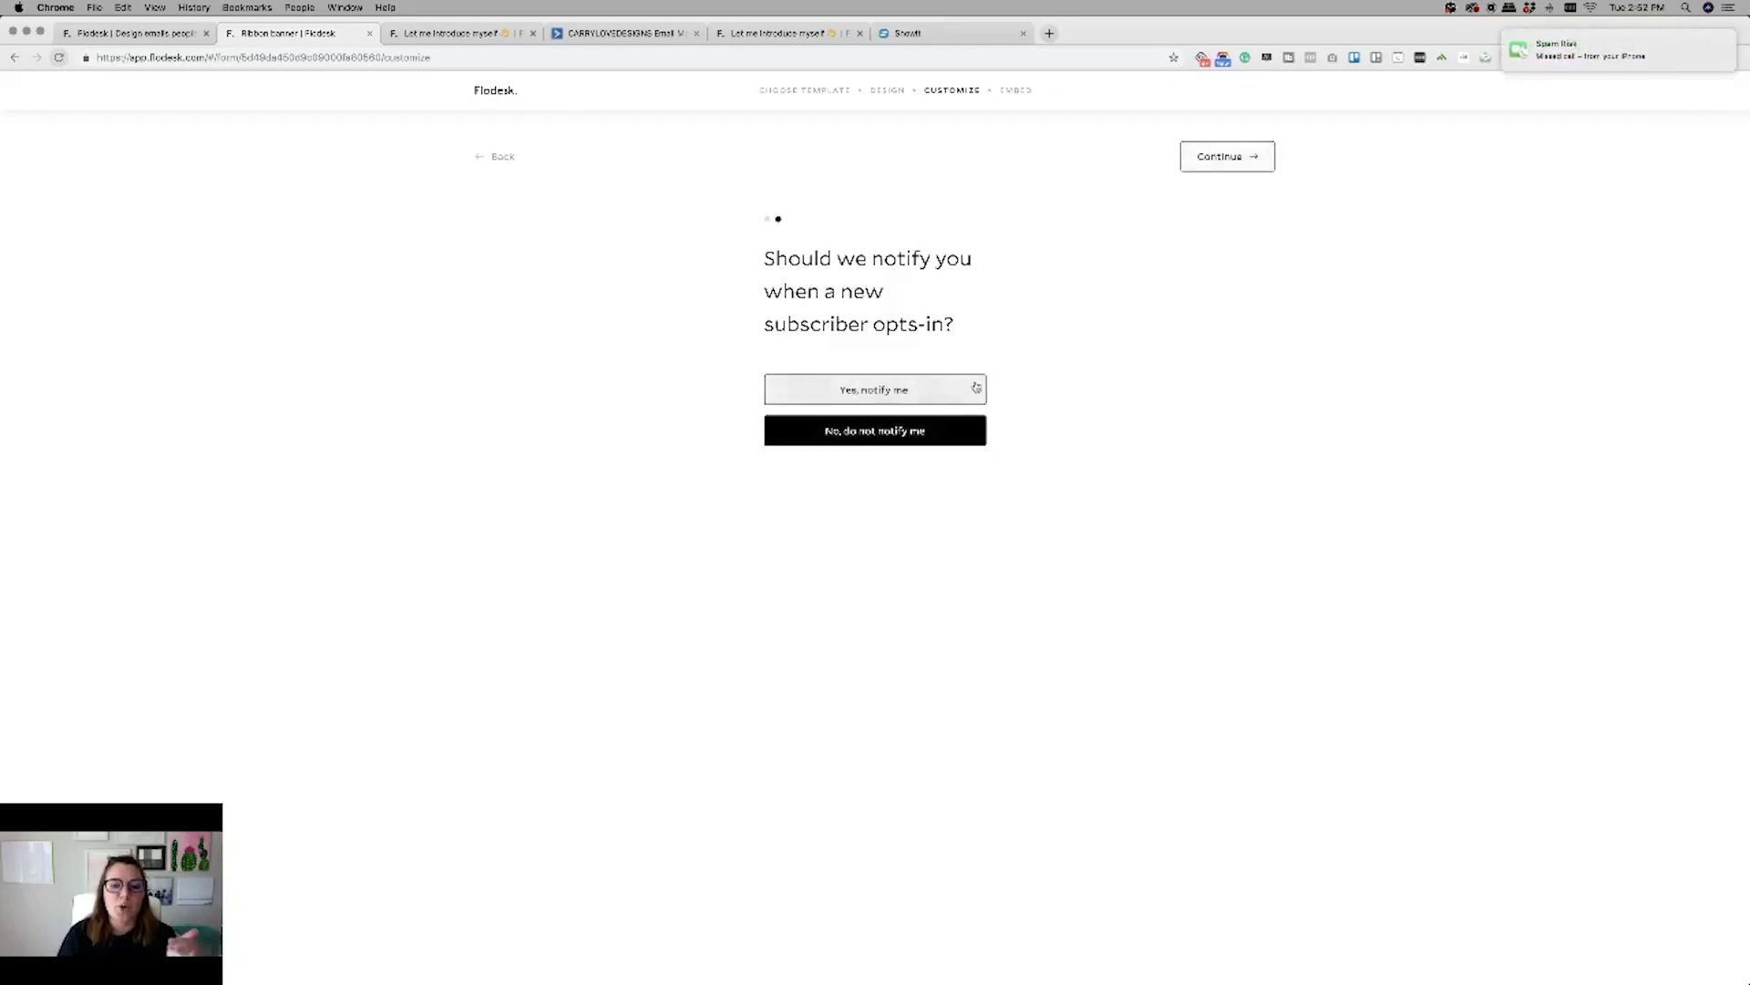
Advance the Flodesk form to its Embed page and copy the head script snippet.
left_click(1221, 160)
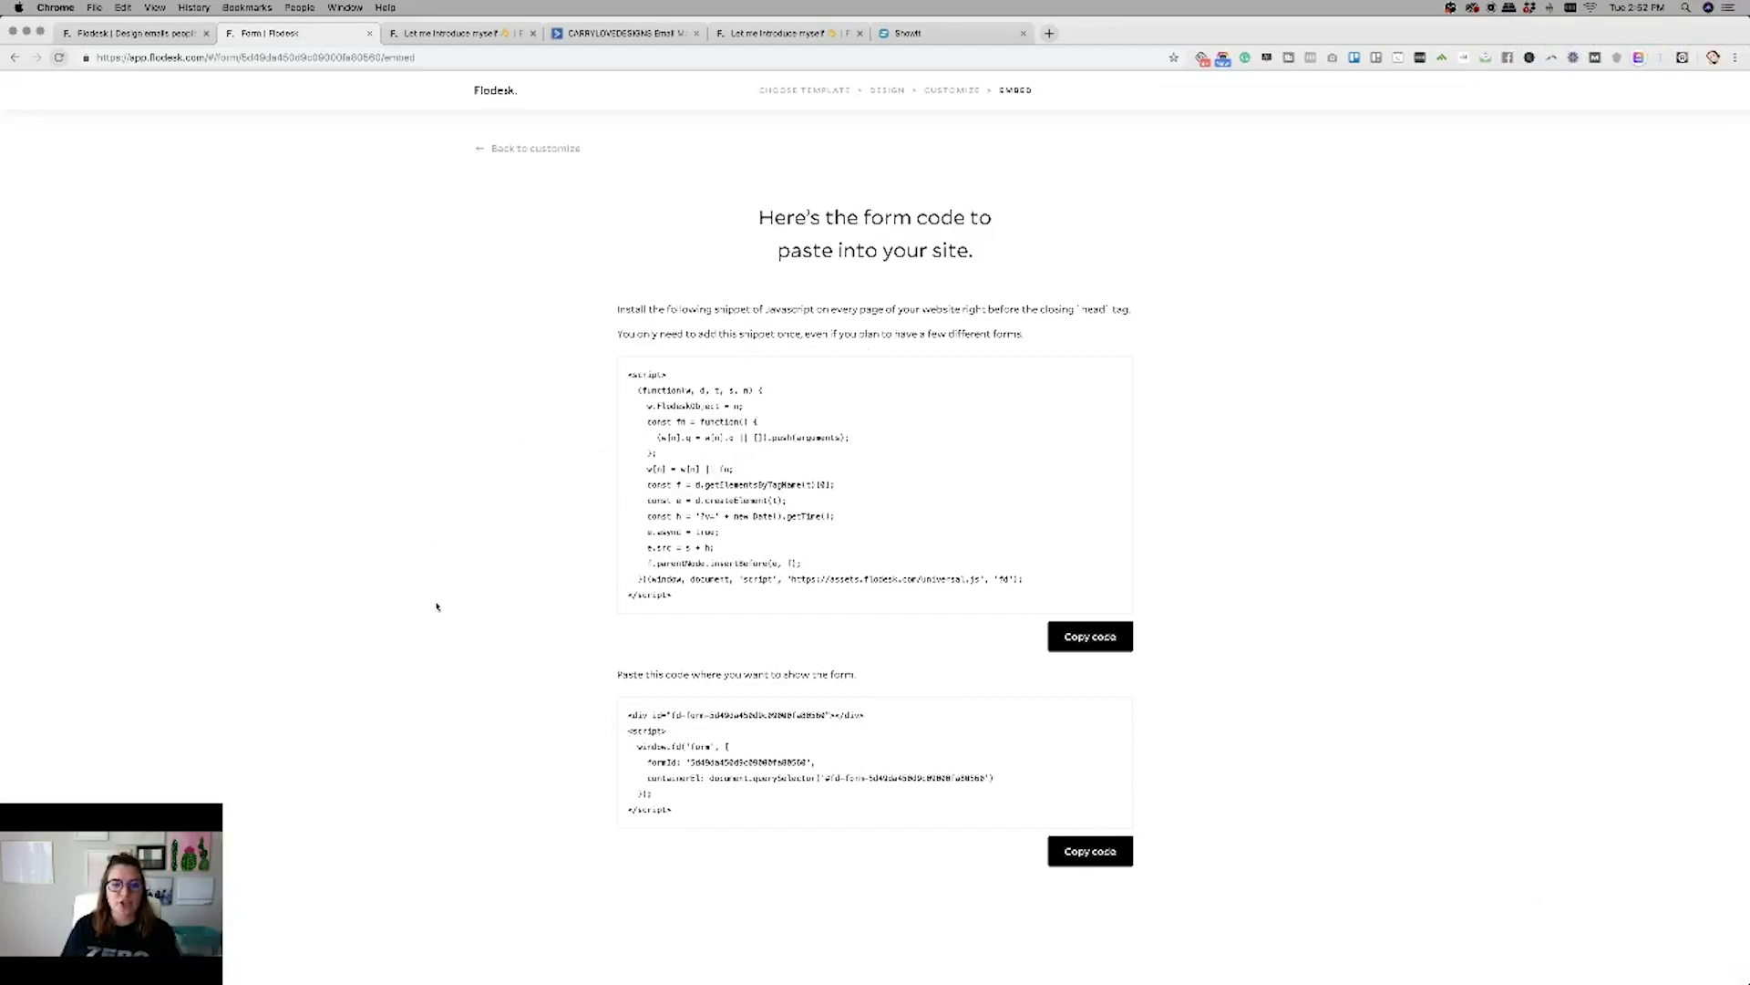
left_click(1082, 637)
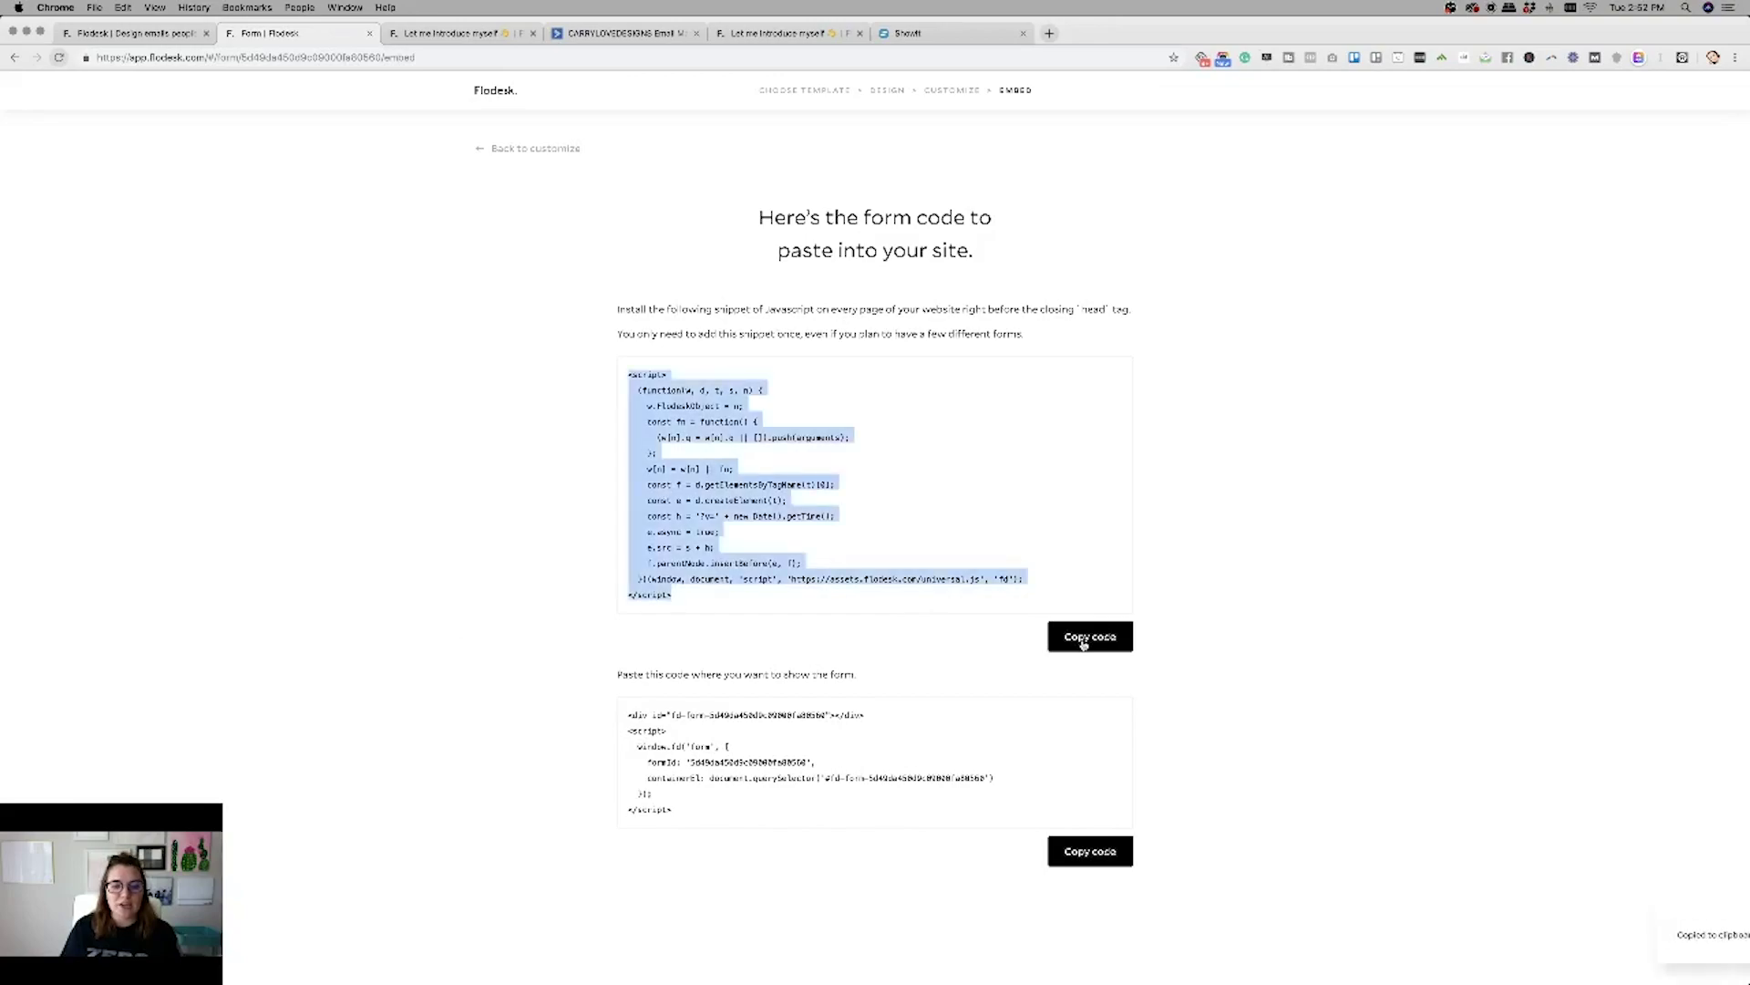
Back in the Showit editor, select the top Slider canvas and scroll the Home page.
left_click(928, 38)
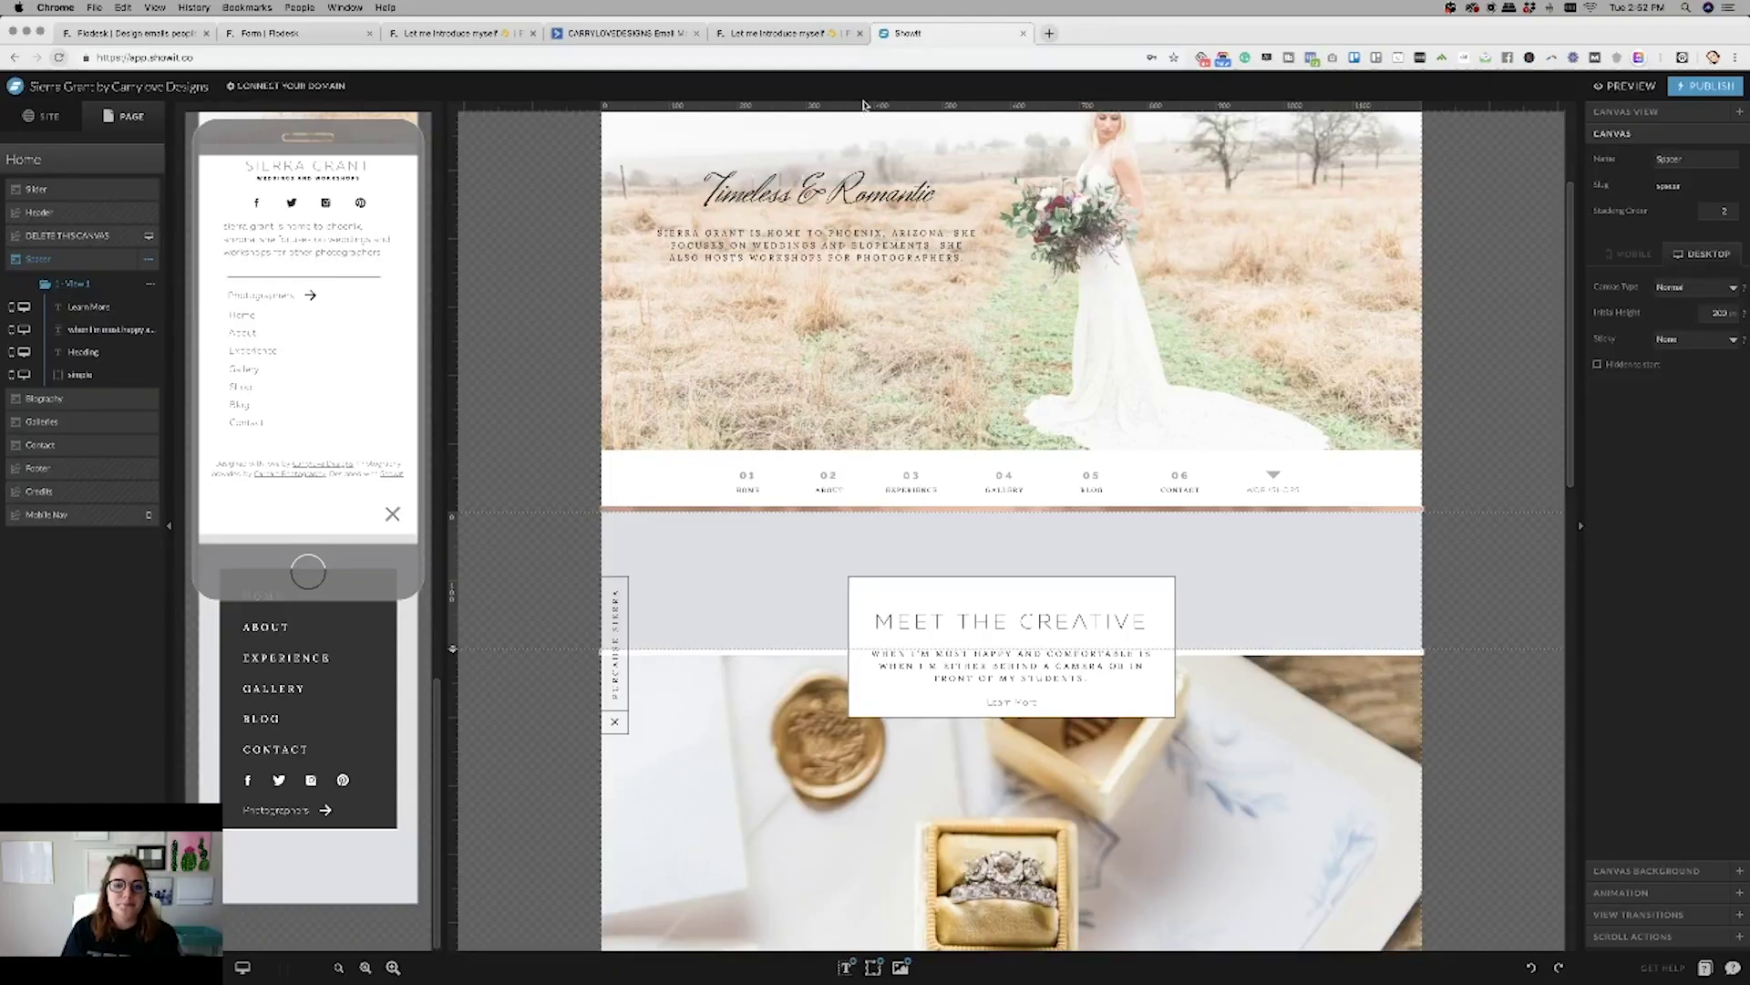
left_click(864, 118)
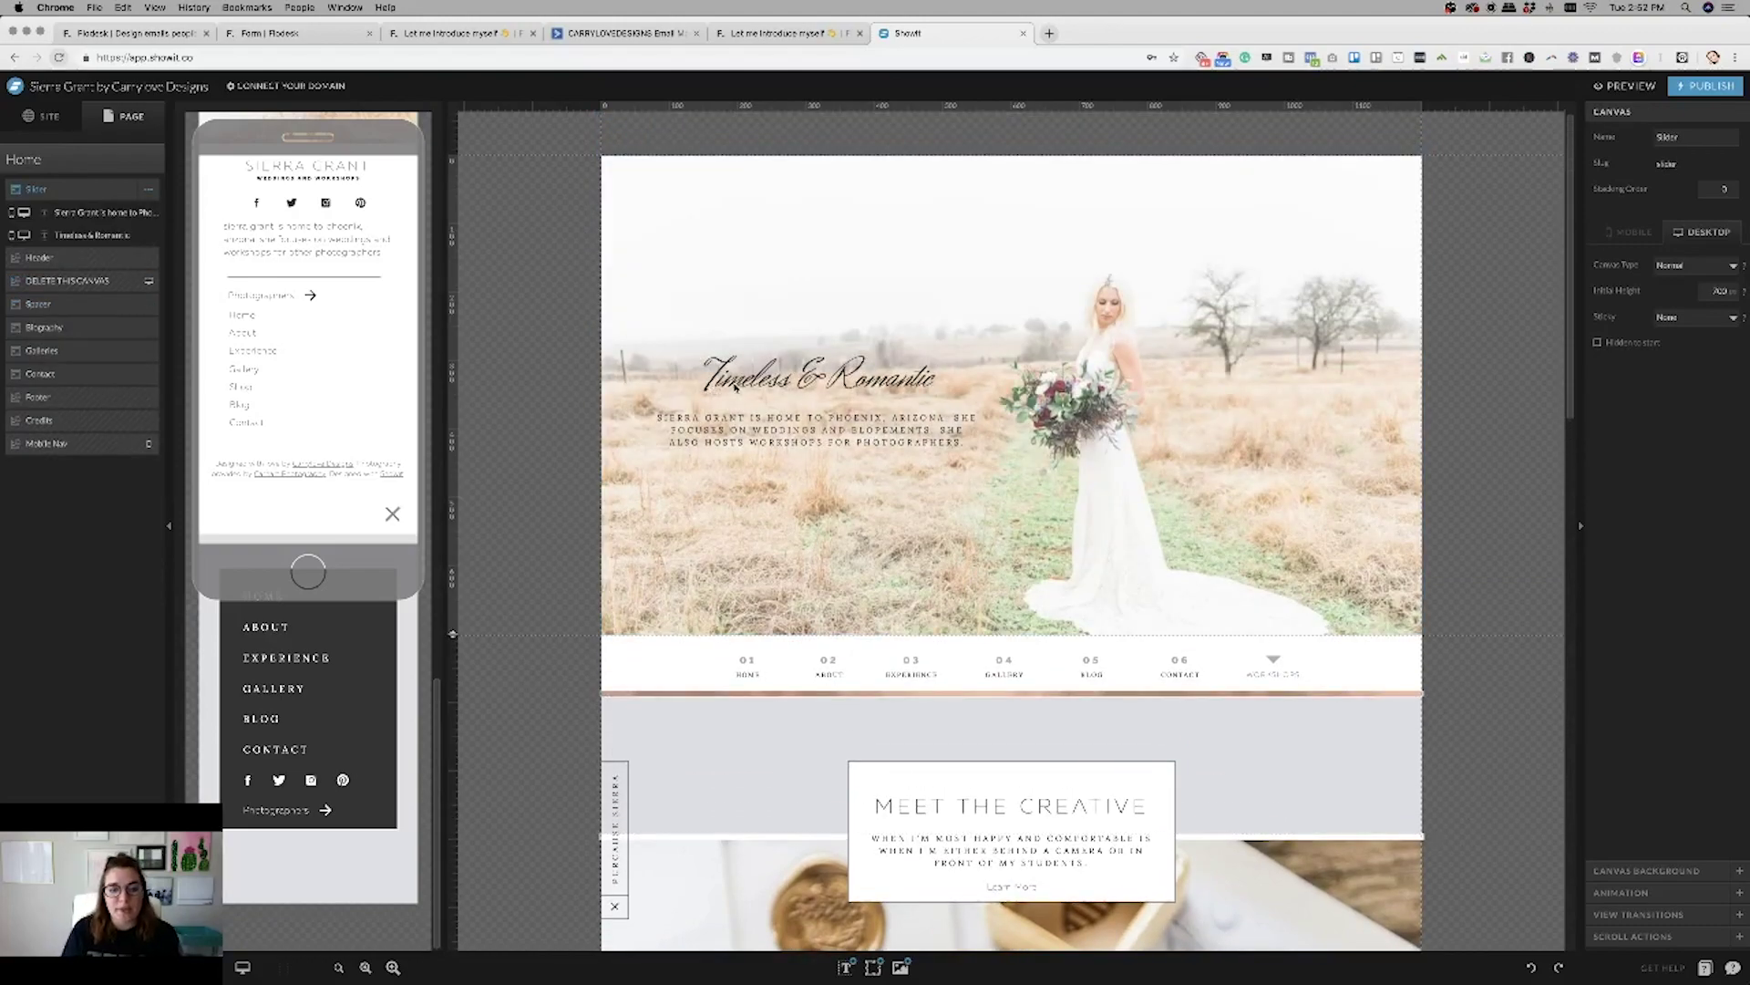
left_click(736, 383)
key("Escape")
scroll(745, 524, "down", 3)
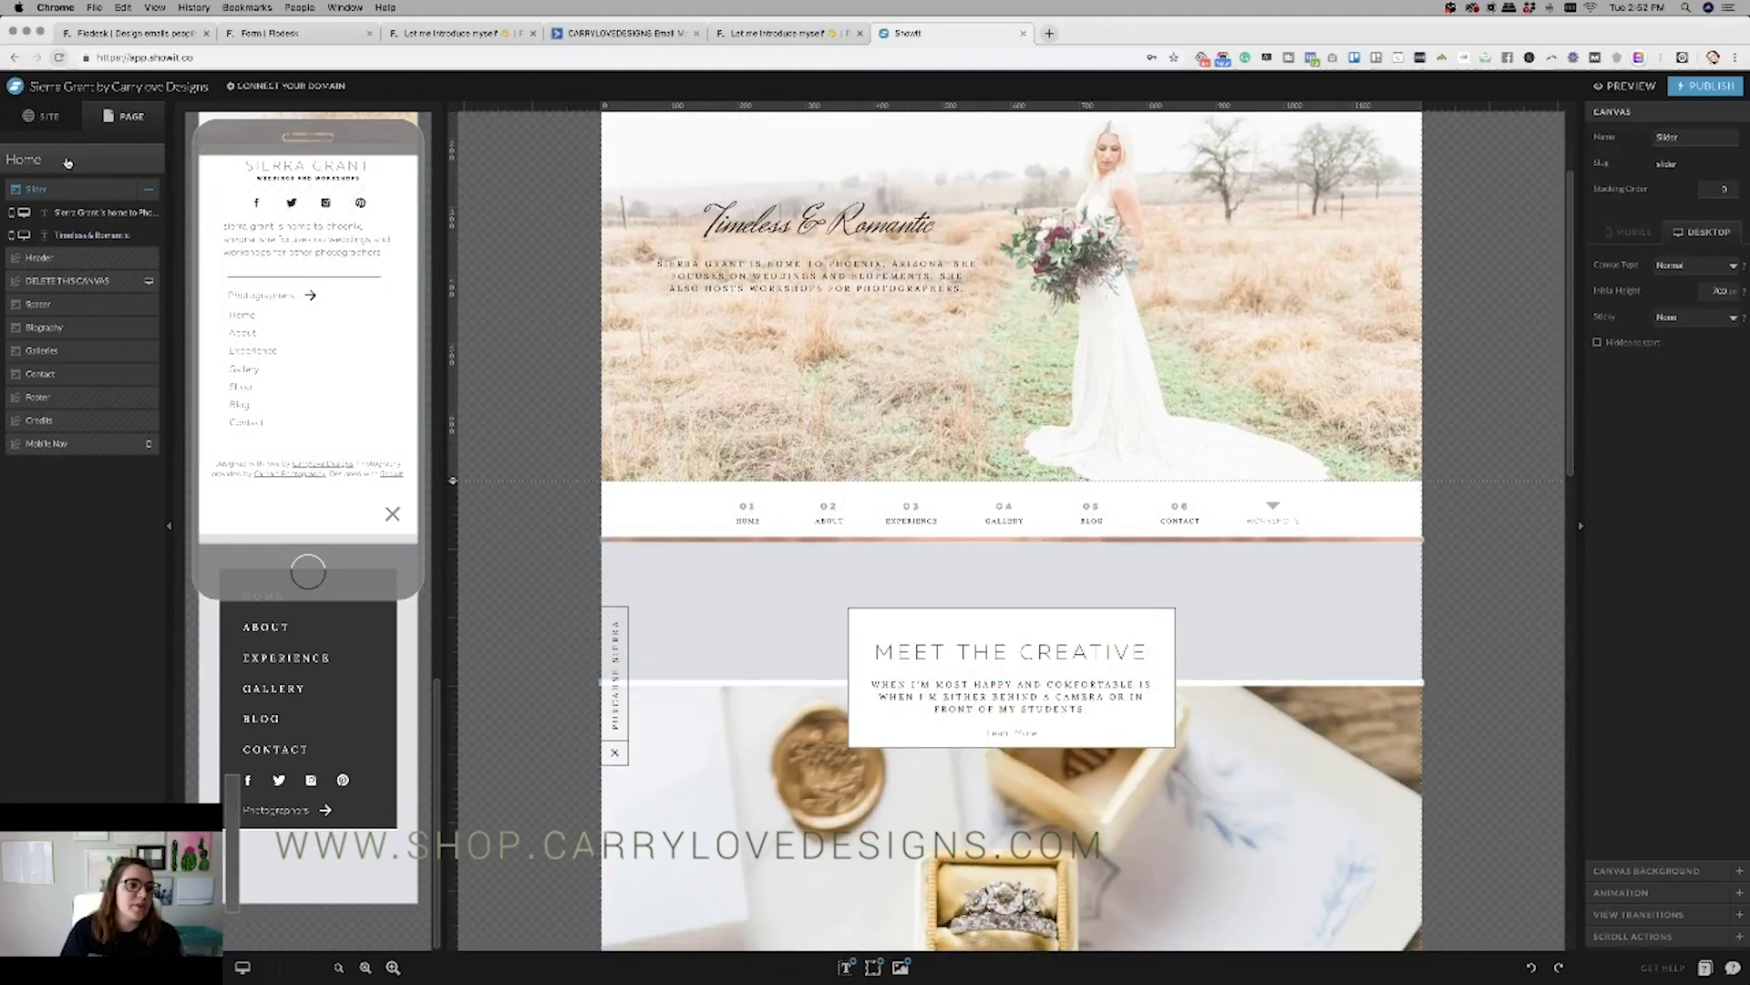
Paste the Flodesk head script into the Home page's Custom Head HTML and save it.
left_click(63, 162)
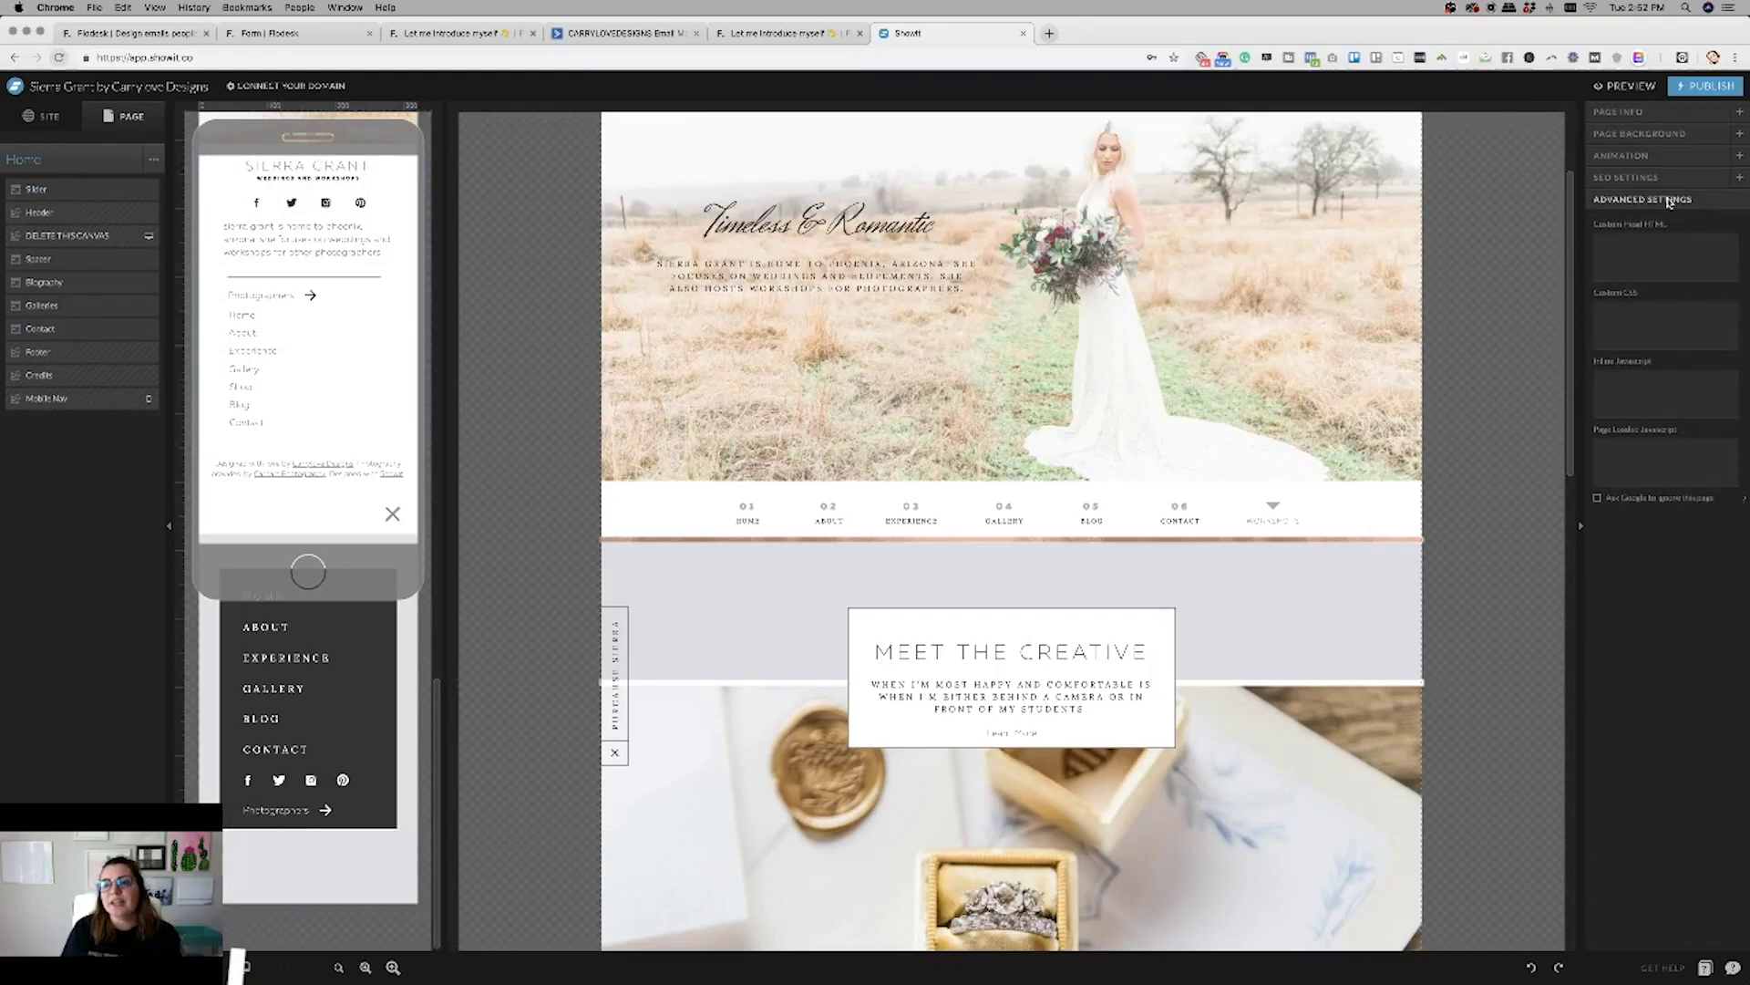
left_click(1638, 266)
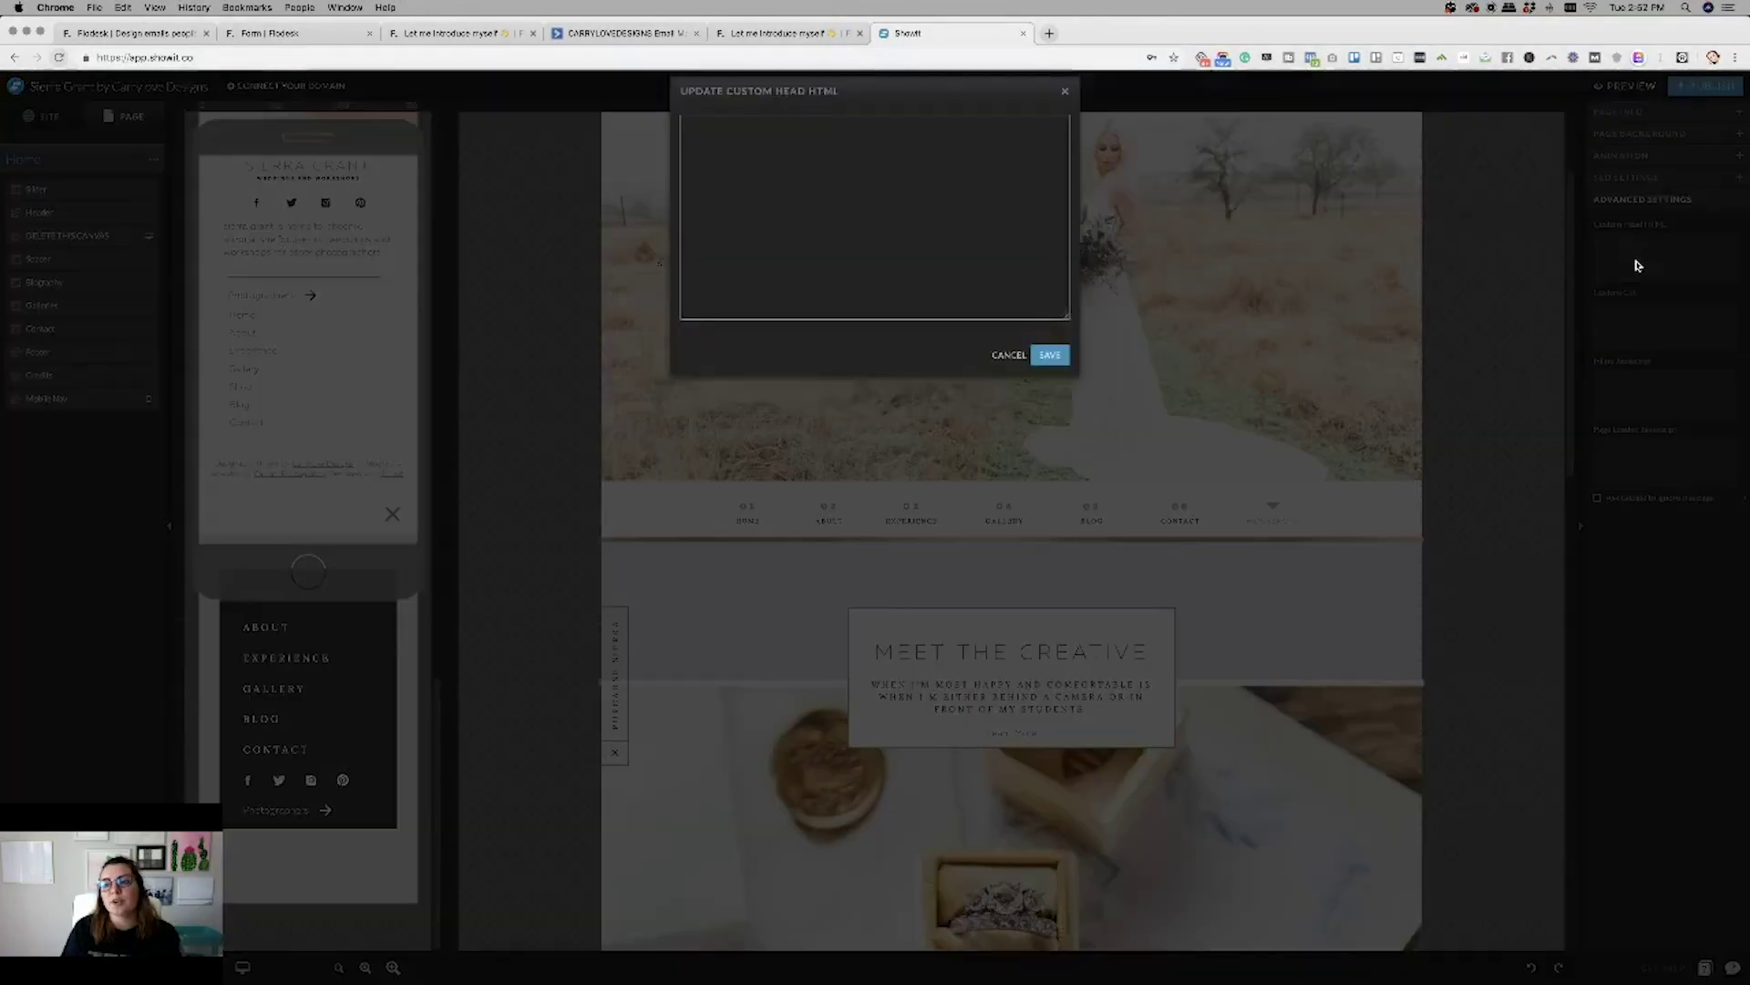
left_click(814, 254)
key("super+v")
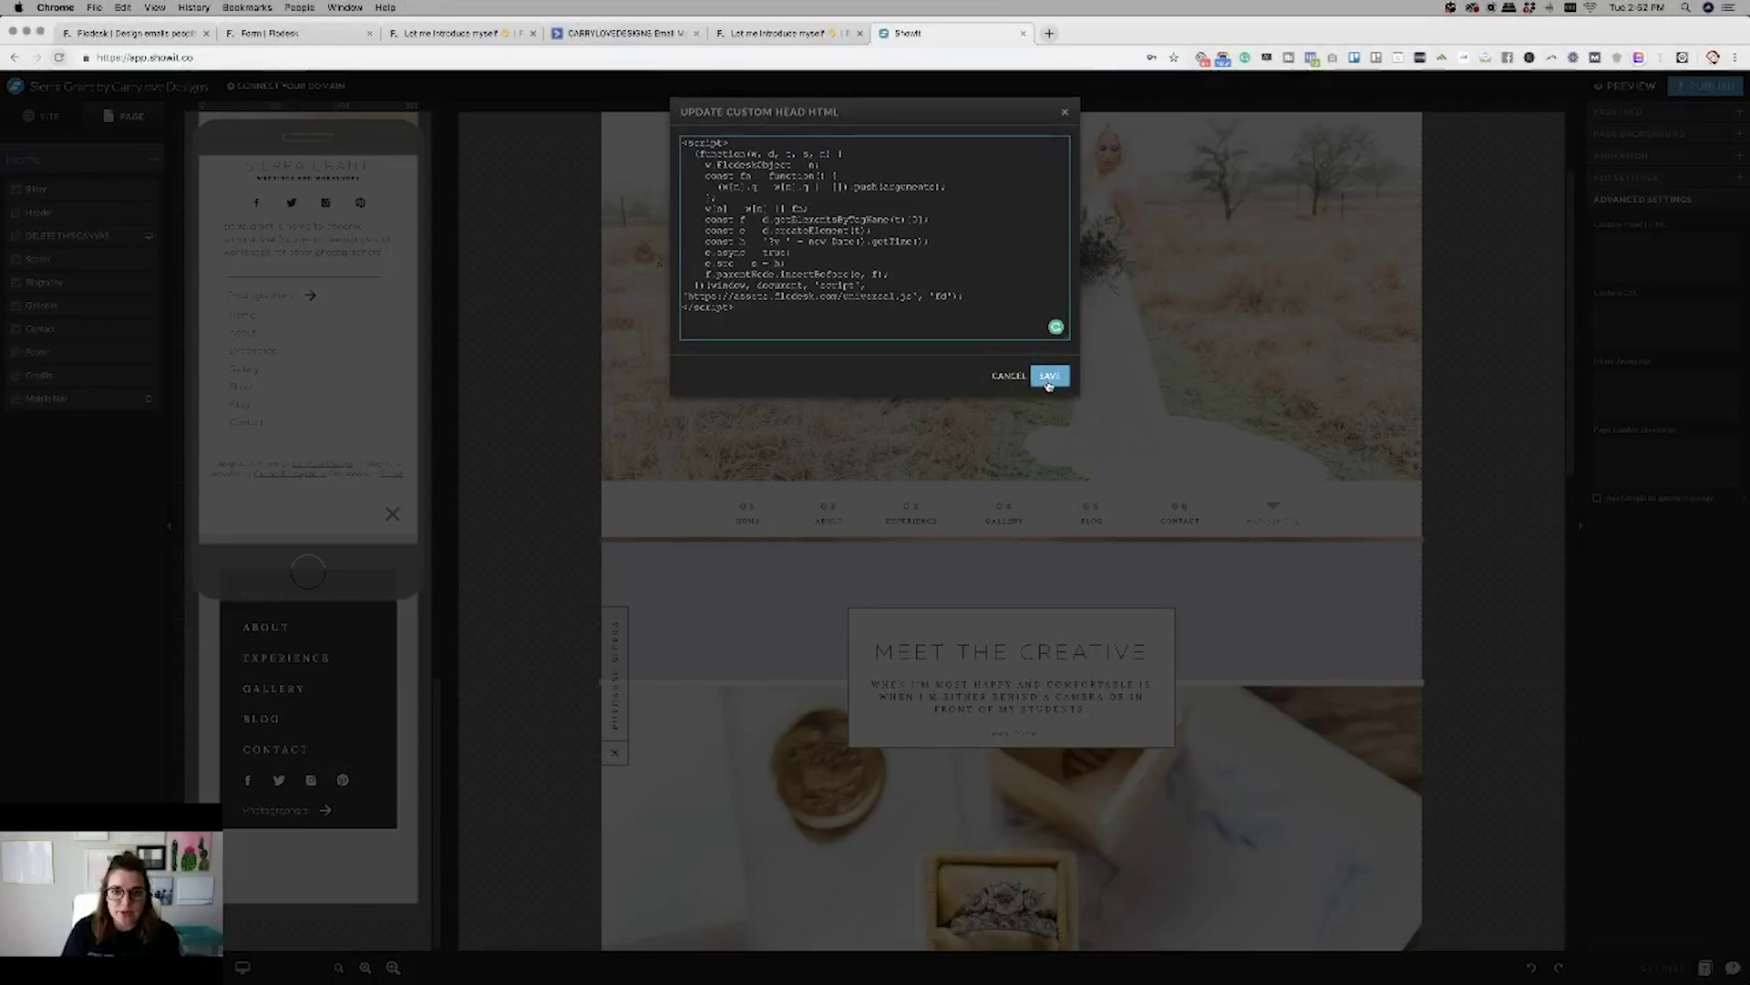
left_click(1049, 376)
Scroll down the page and select the Contact canvas with the photo.
scroll(918, 461, "down", 10)
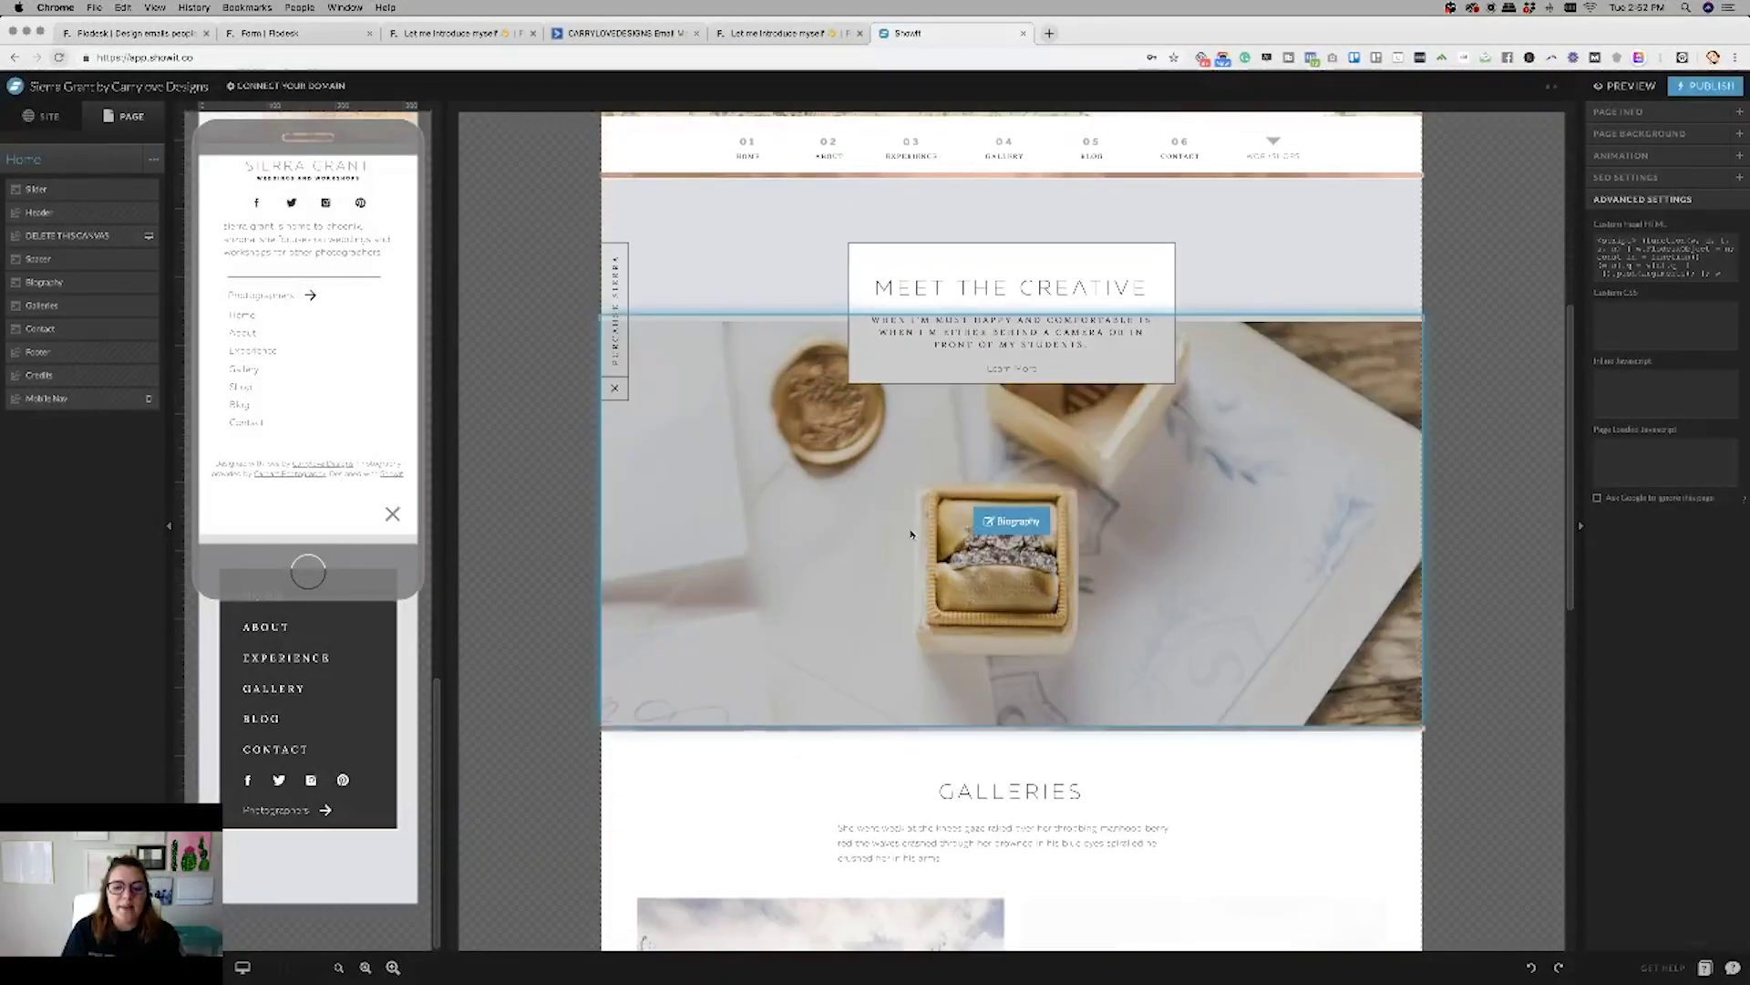
scroll(912, 533, "down", 4)
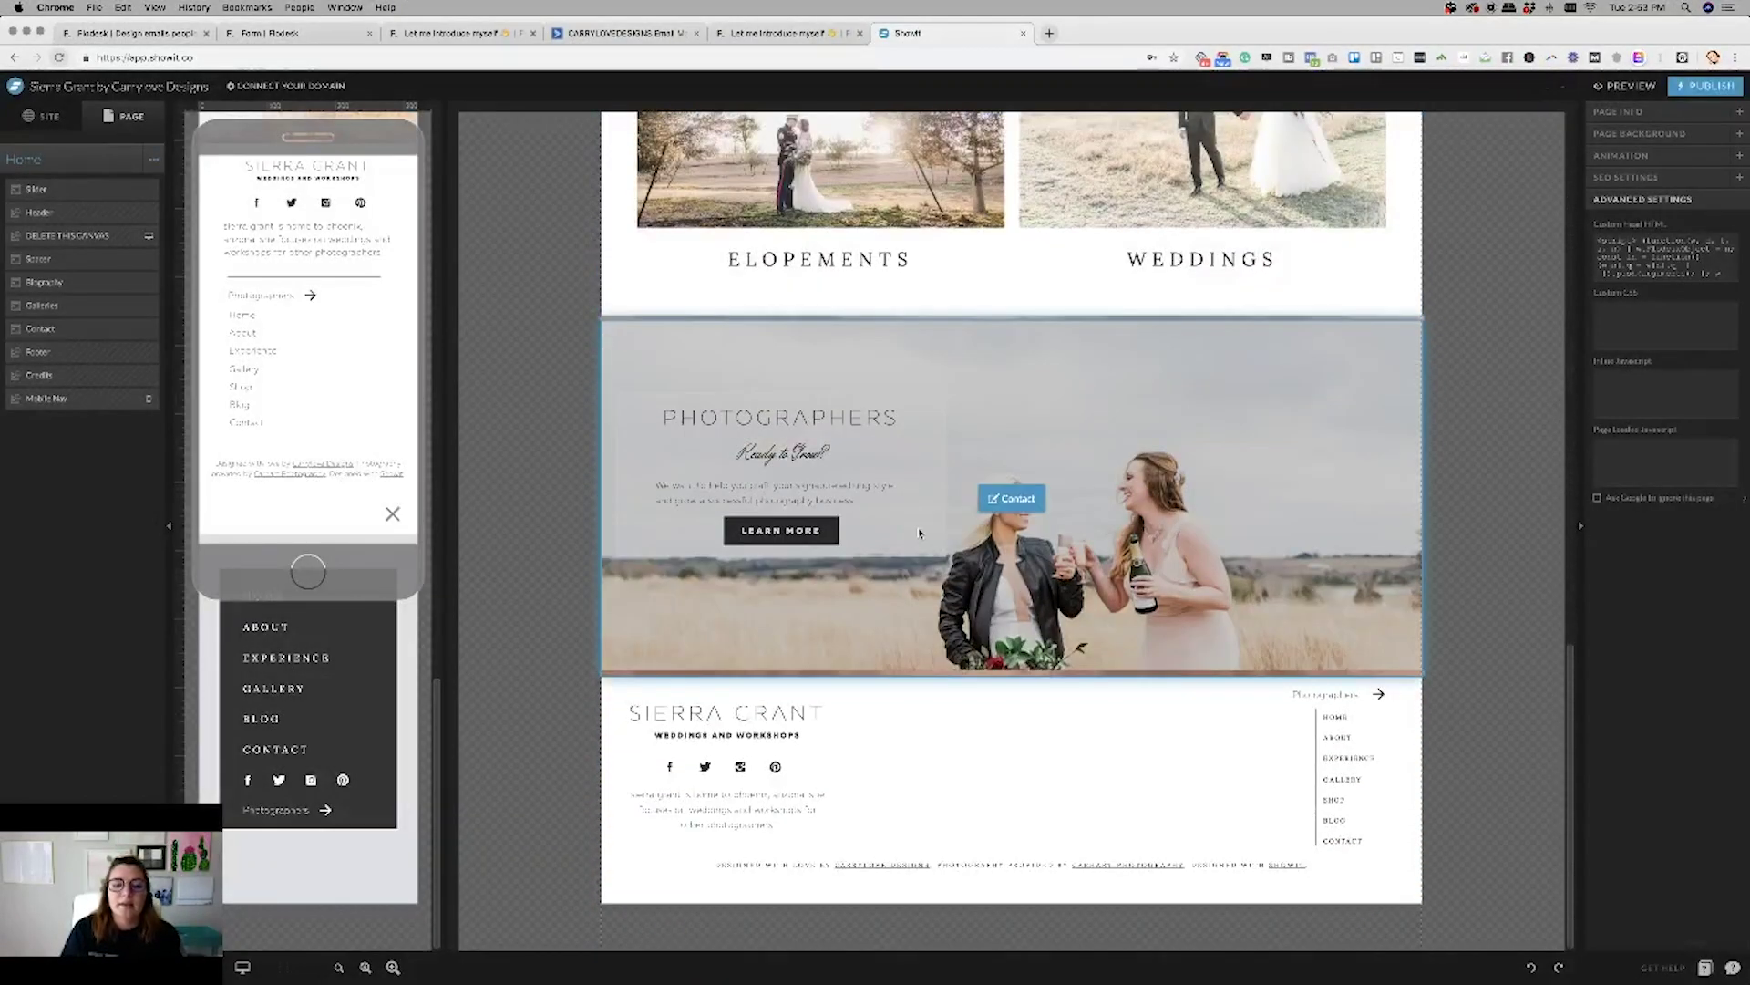
left_click(962, 526)
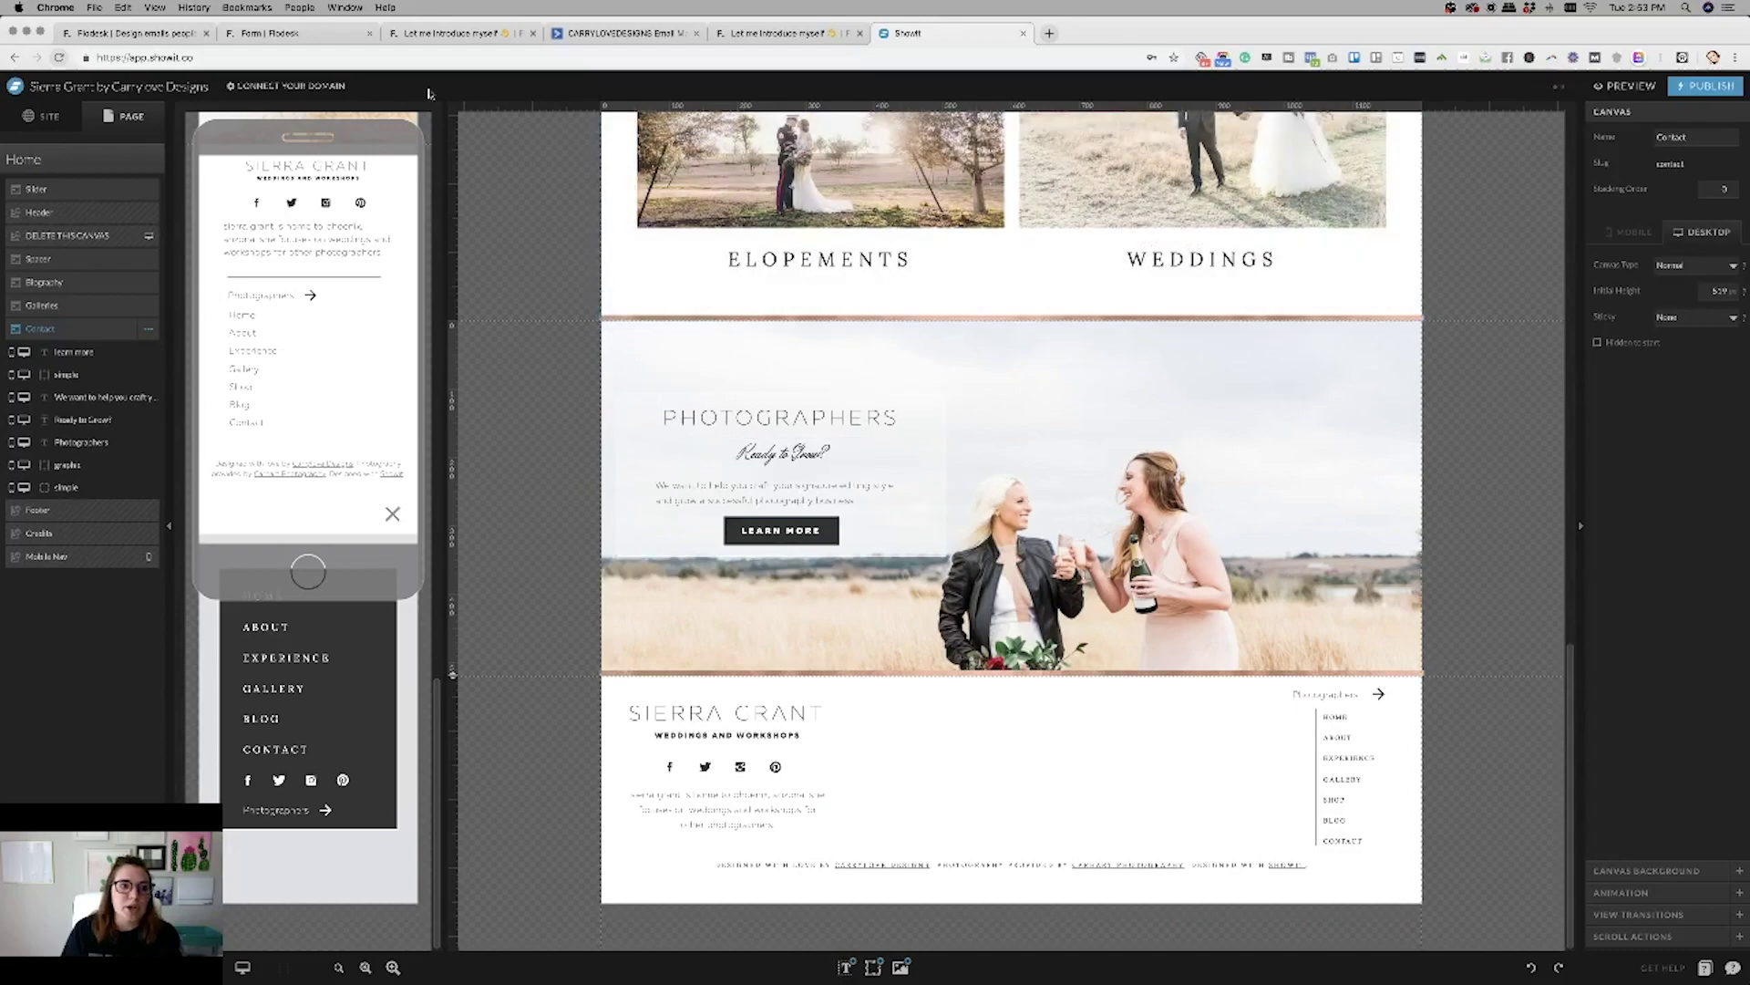
Copy the second Flodesk snippet, the form placement code, and return to Showit.
left_click(289, 36)
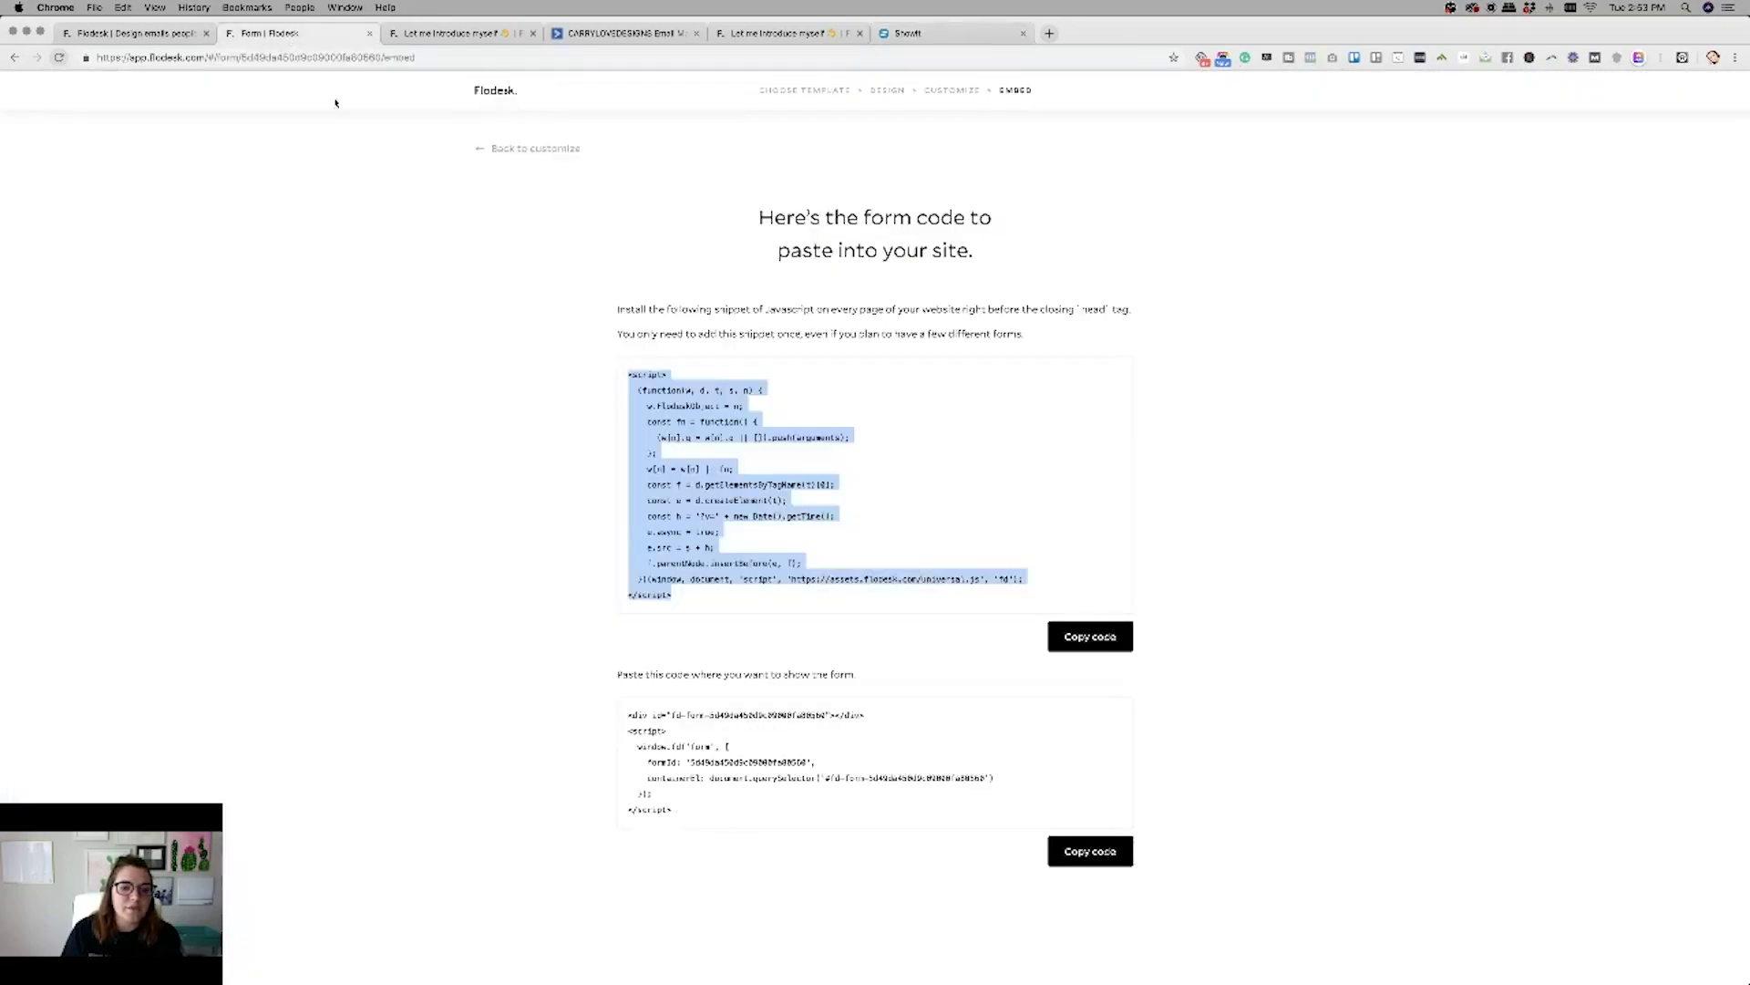
left_click(1111, 858)
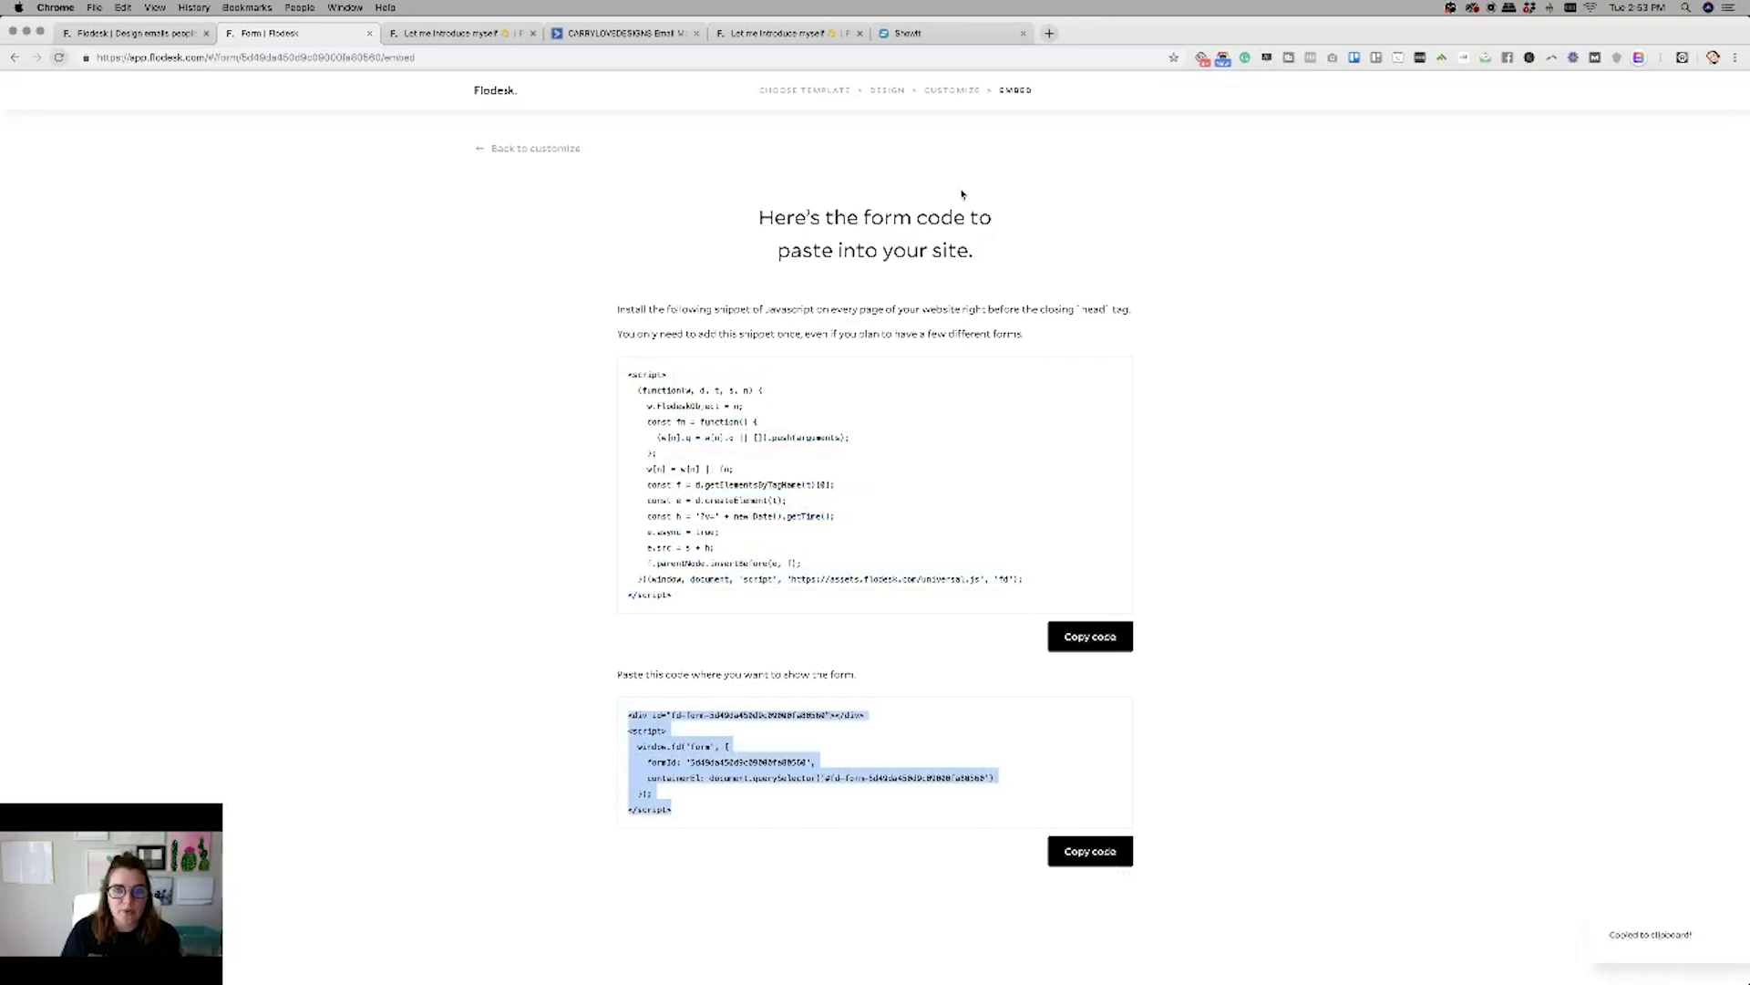
left_click(948, 32)
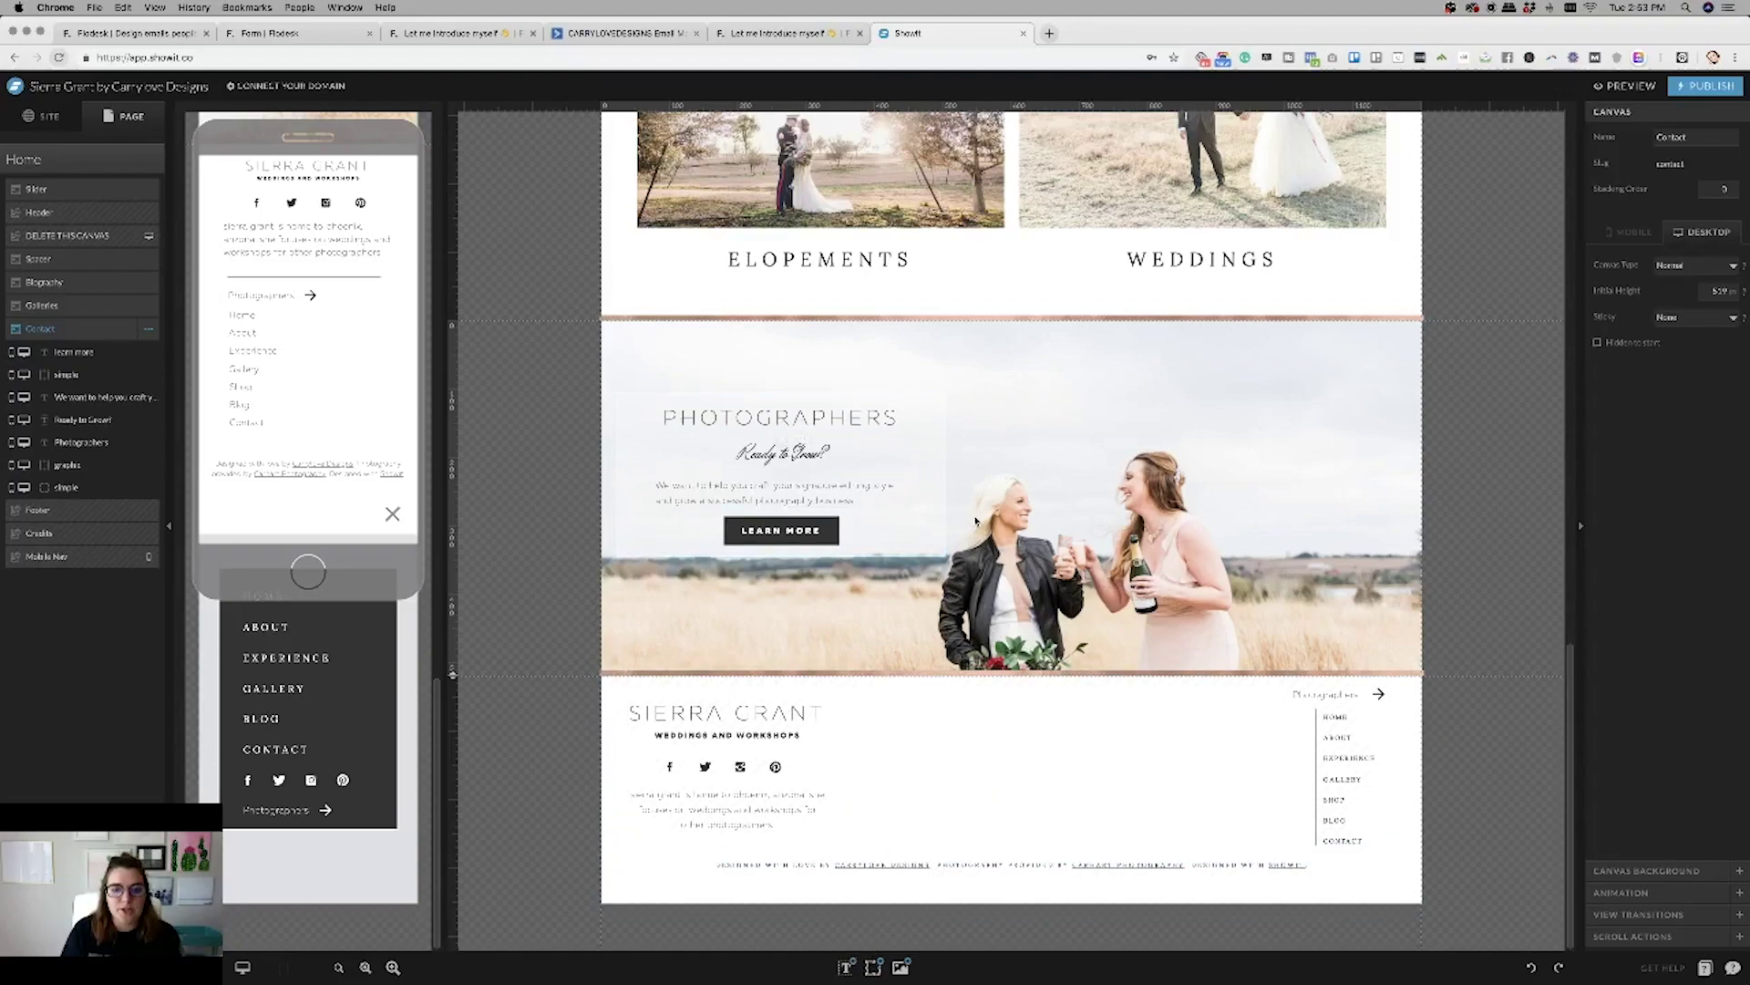
Add an Embed Code element holding the Flodesk form code, positioned top-left and stretched full width.
mouse_move(872, 965)
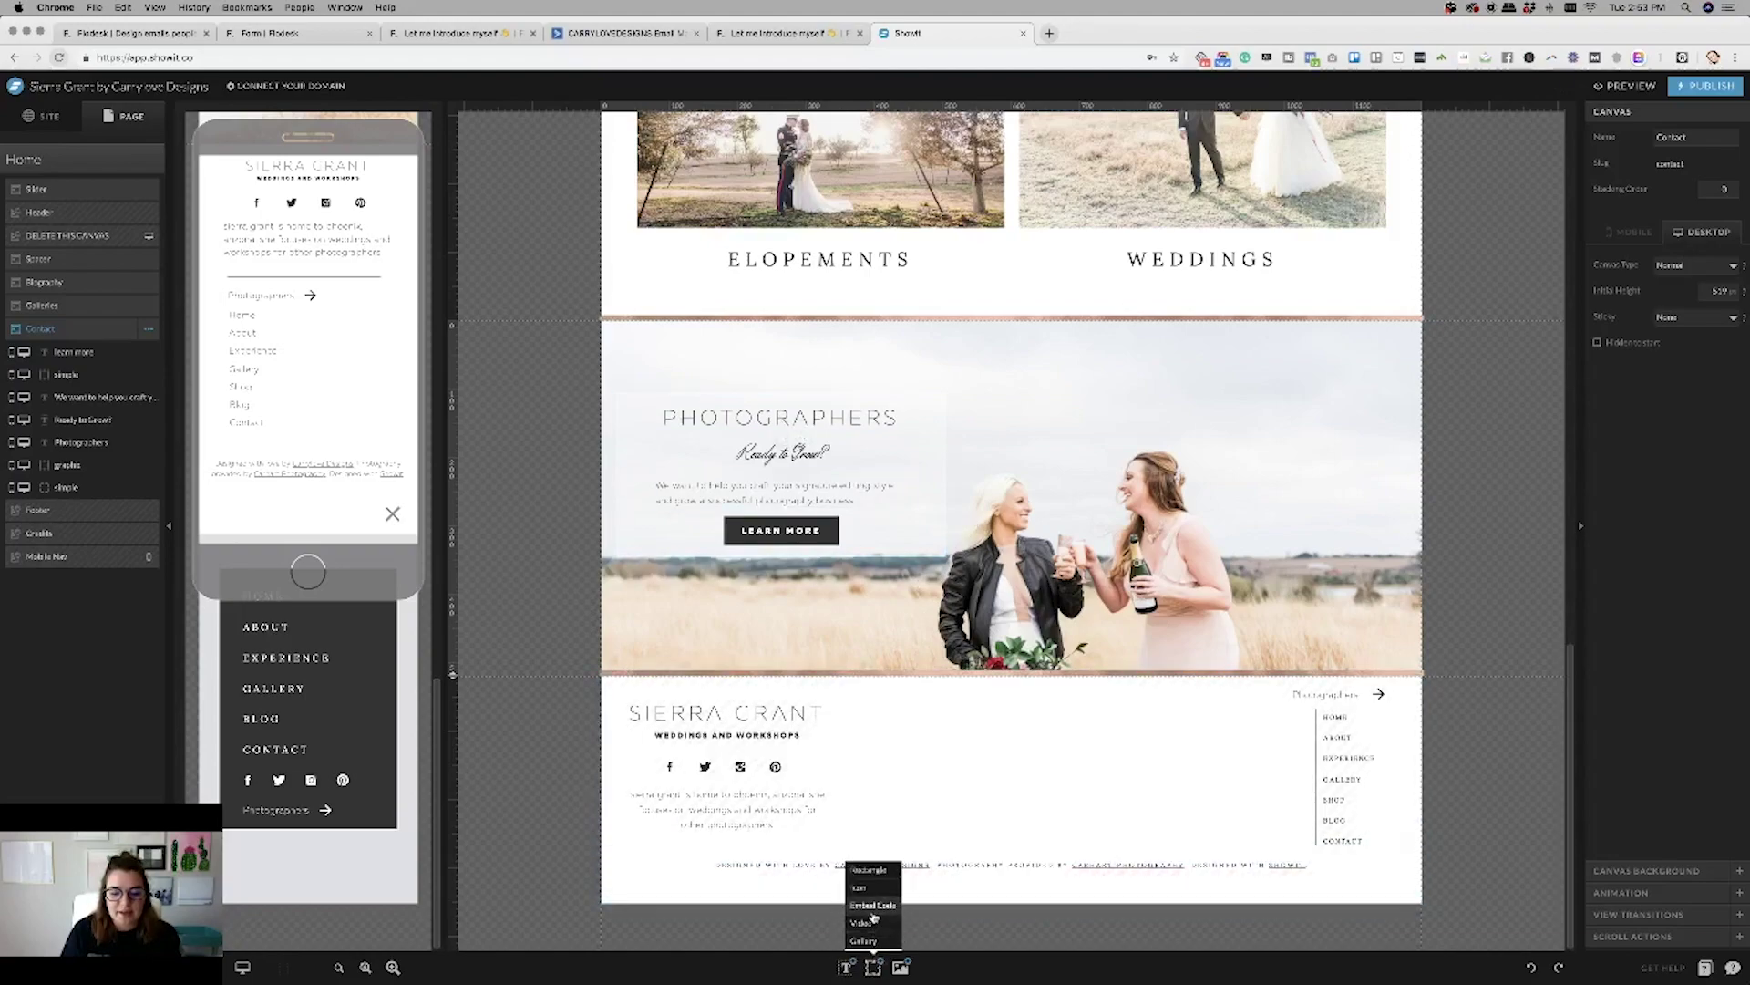
left_click(872, 906)
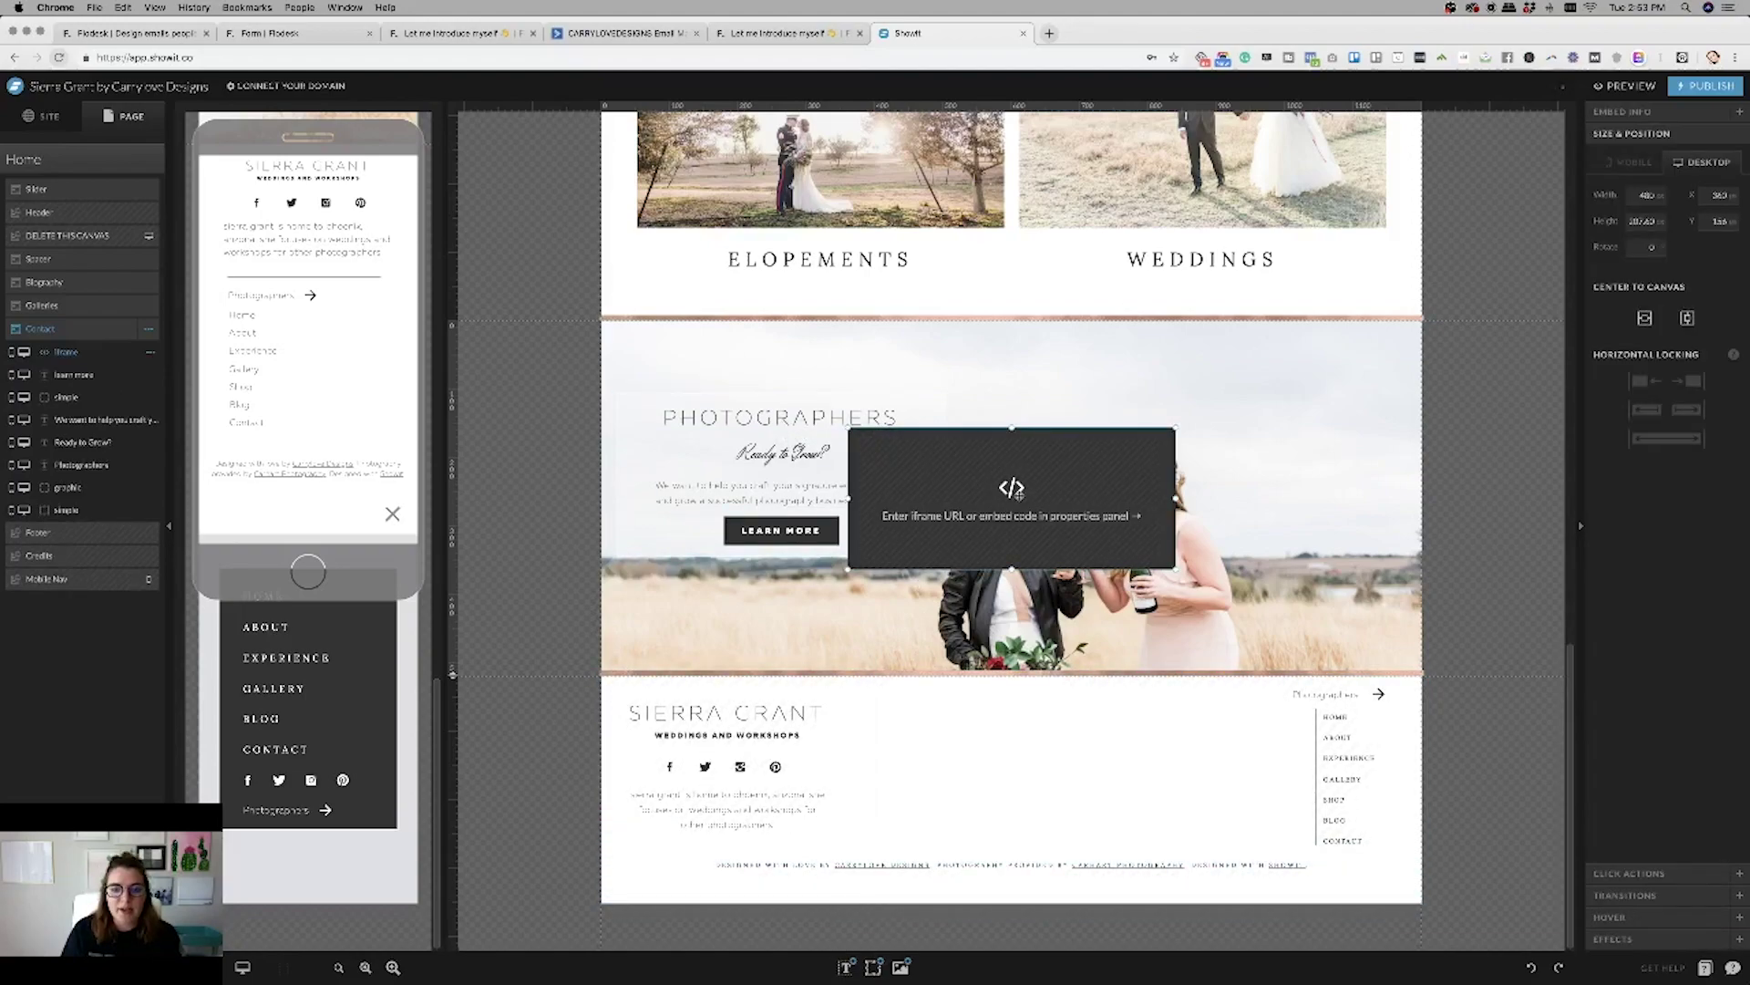
double_click(966, 444)
key("super+v")
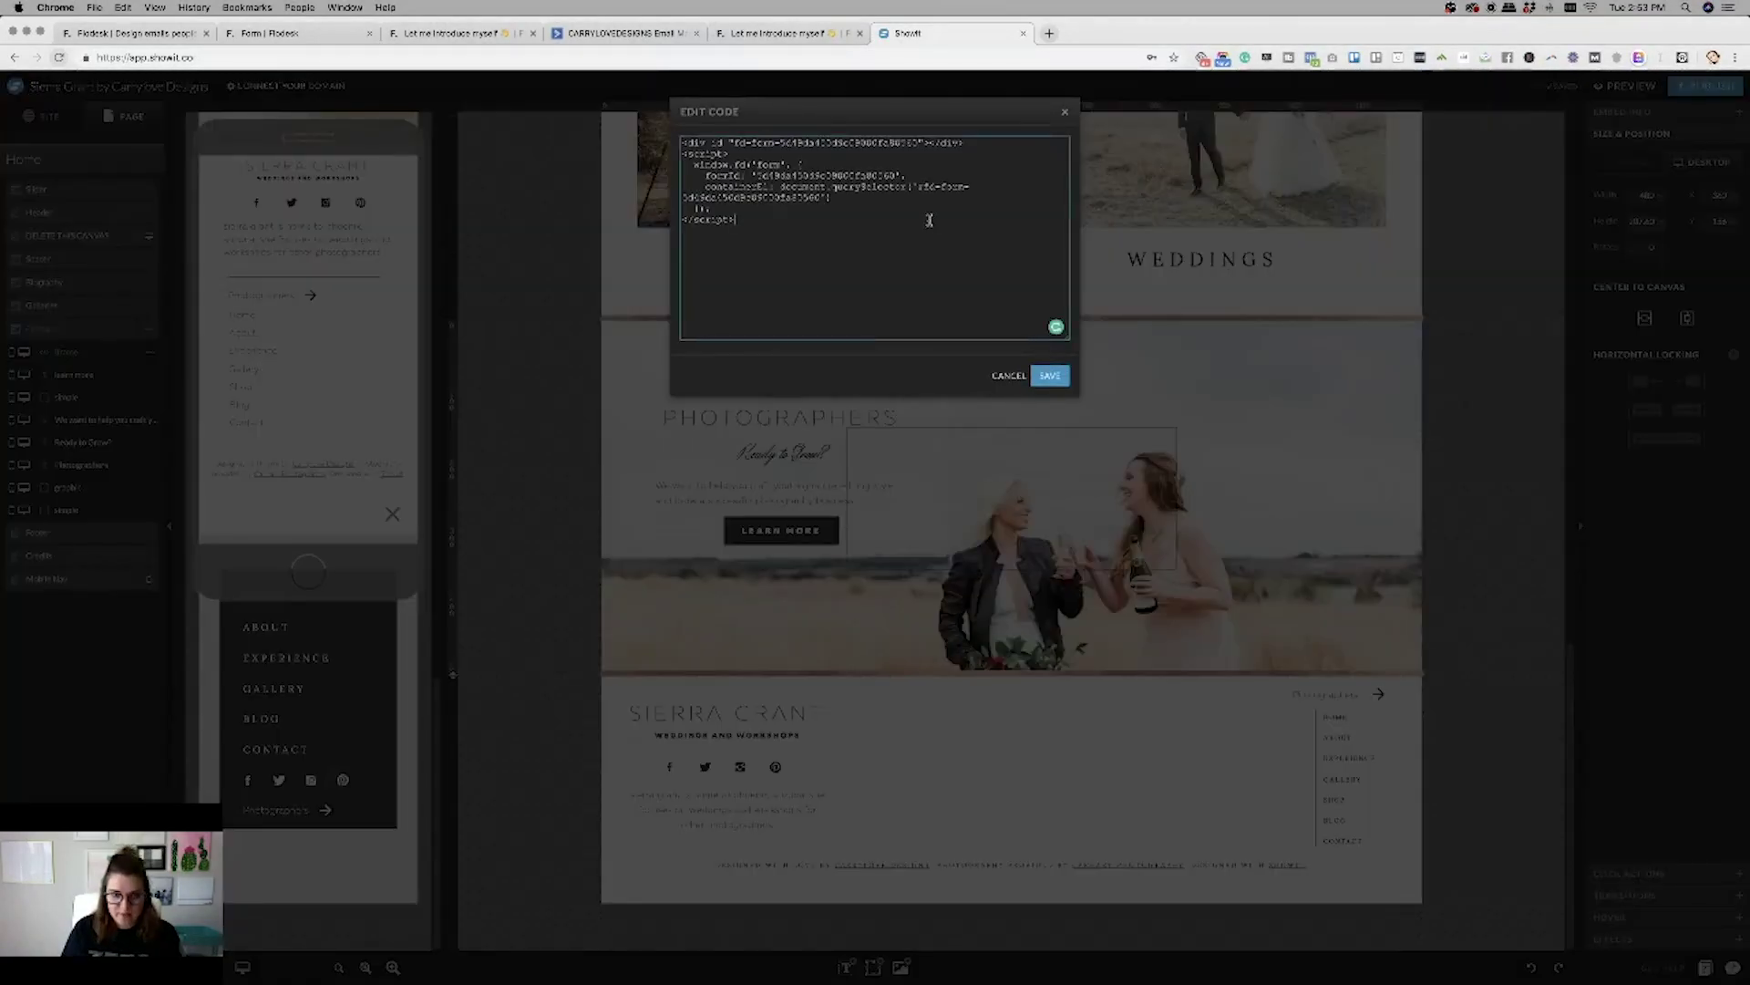
left_click(1050, 376)
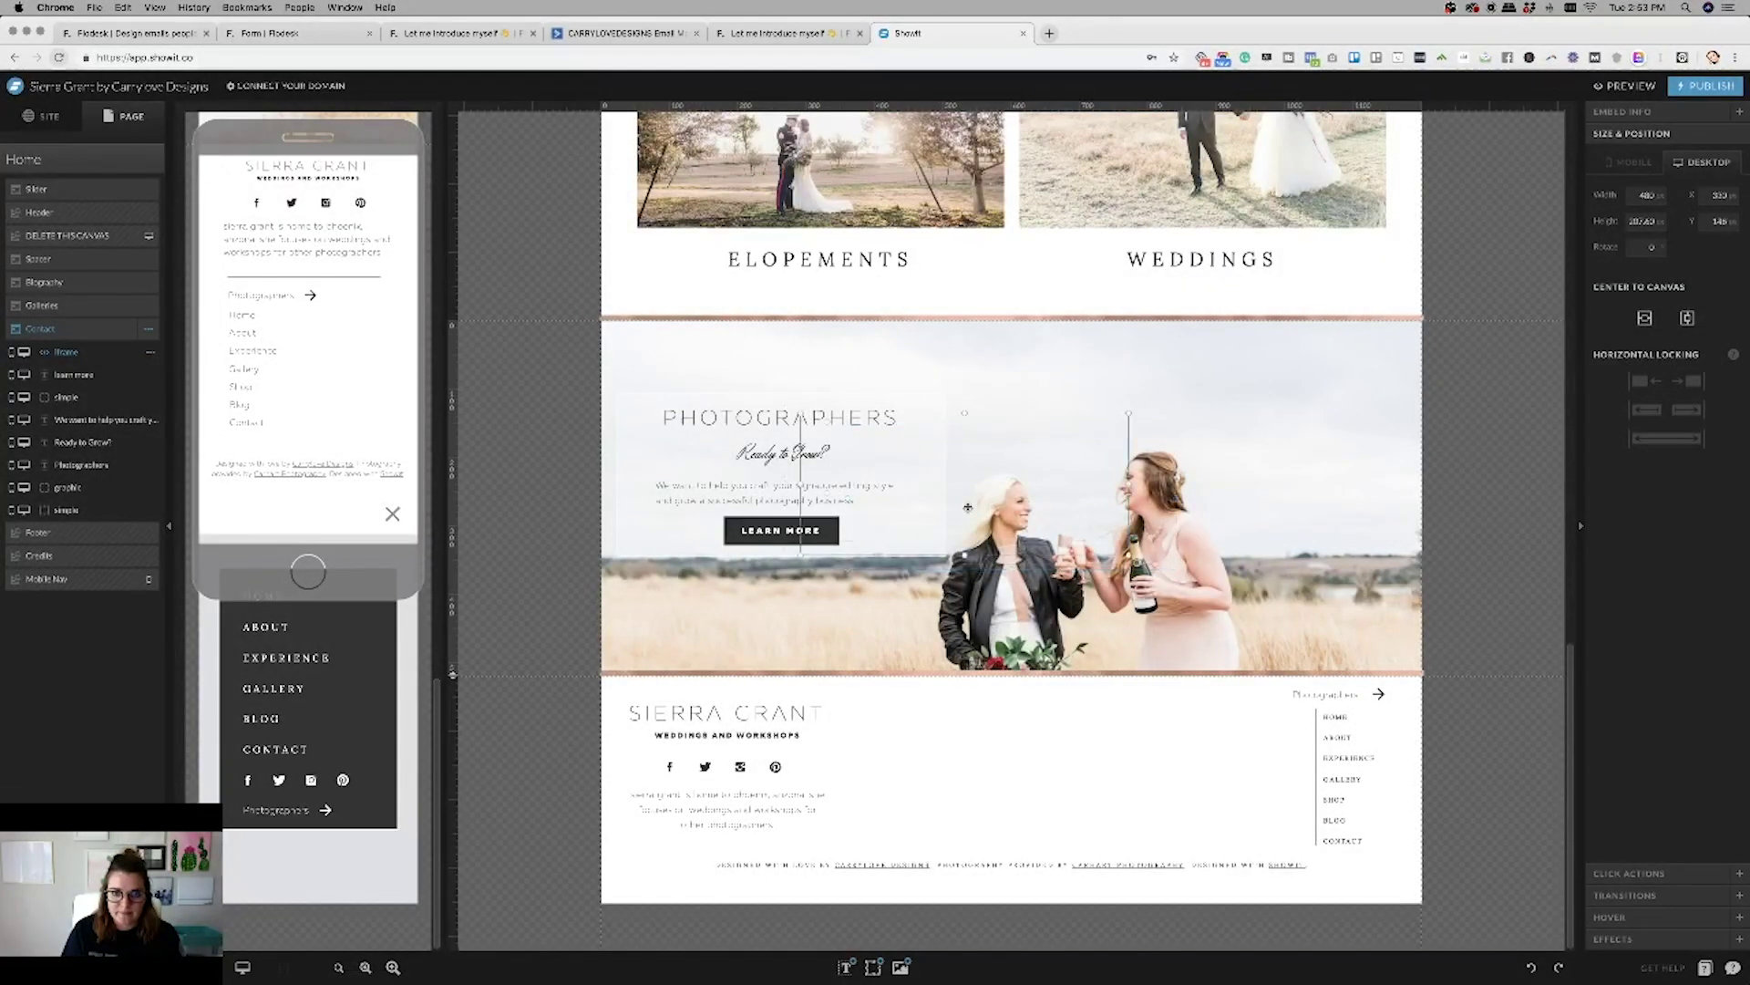
left_click_drag(860, 447, 803, 382)
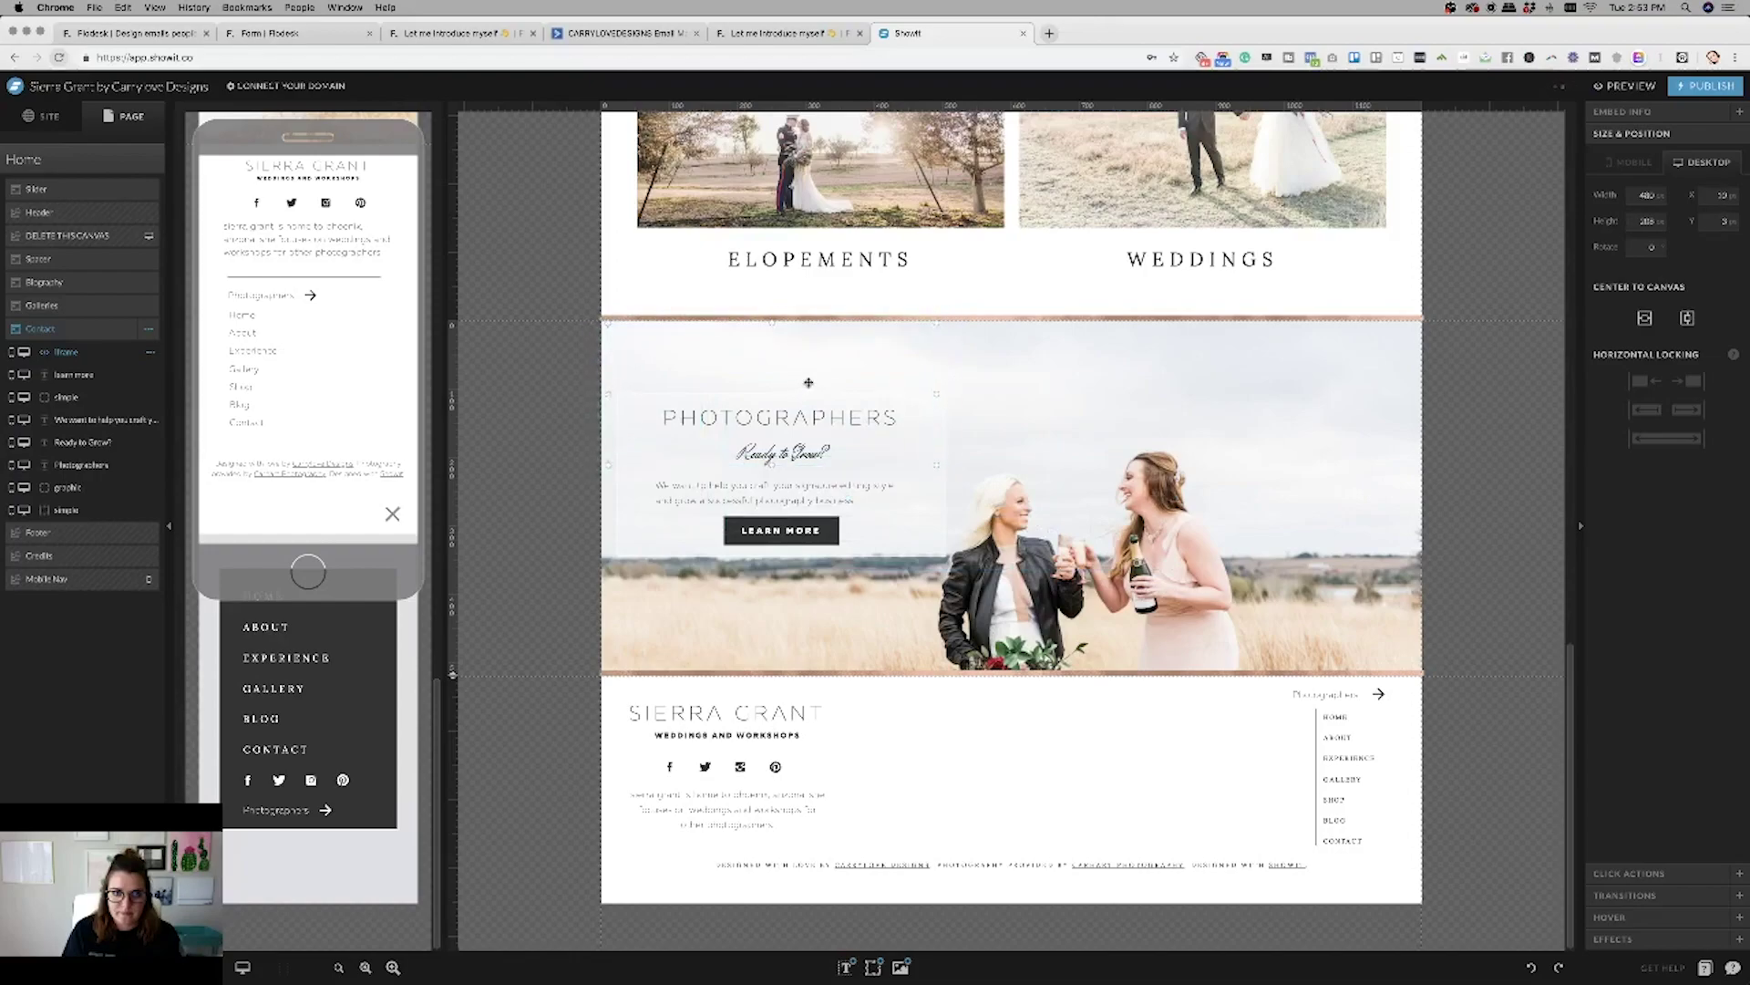
left_click_drag(930, 465, 1421, 538)
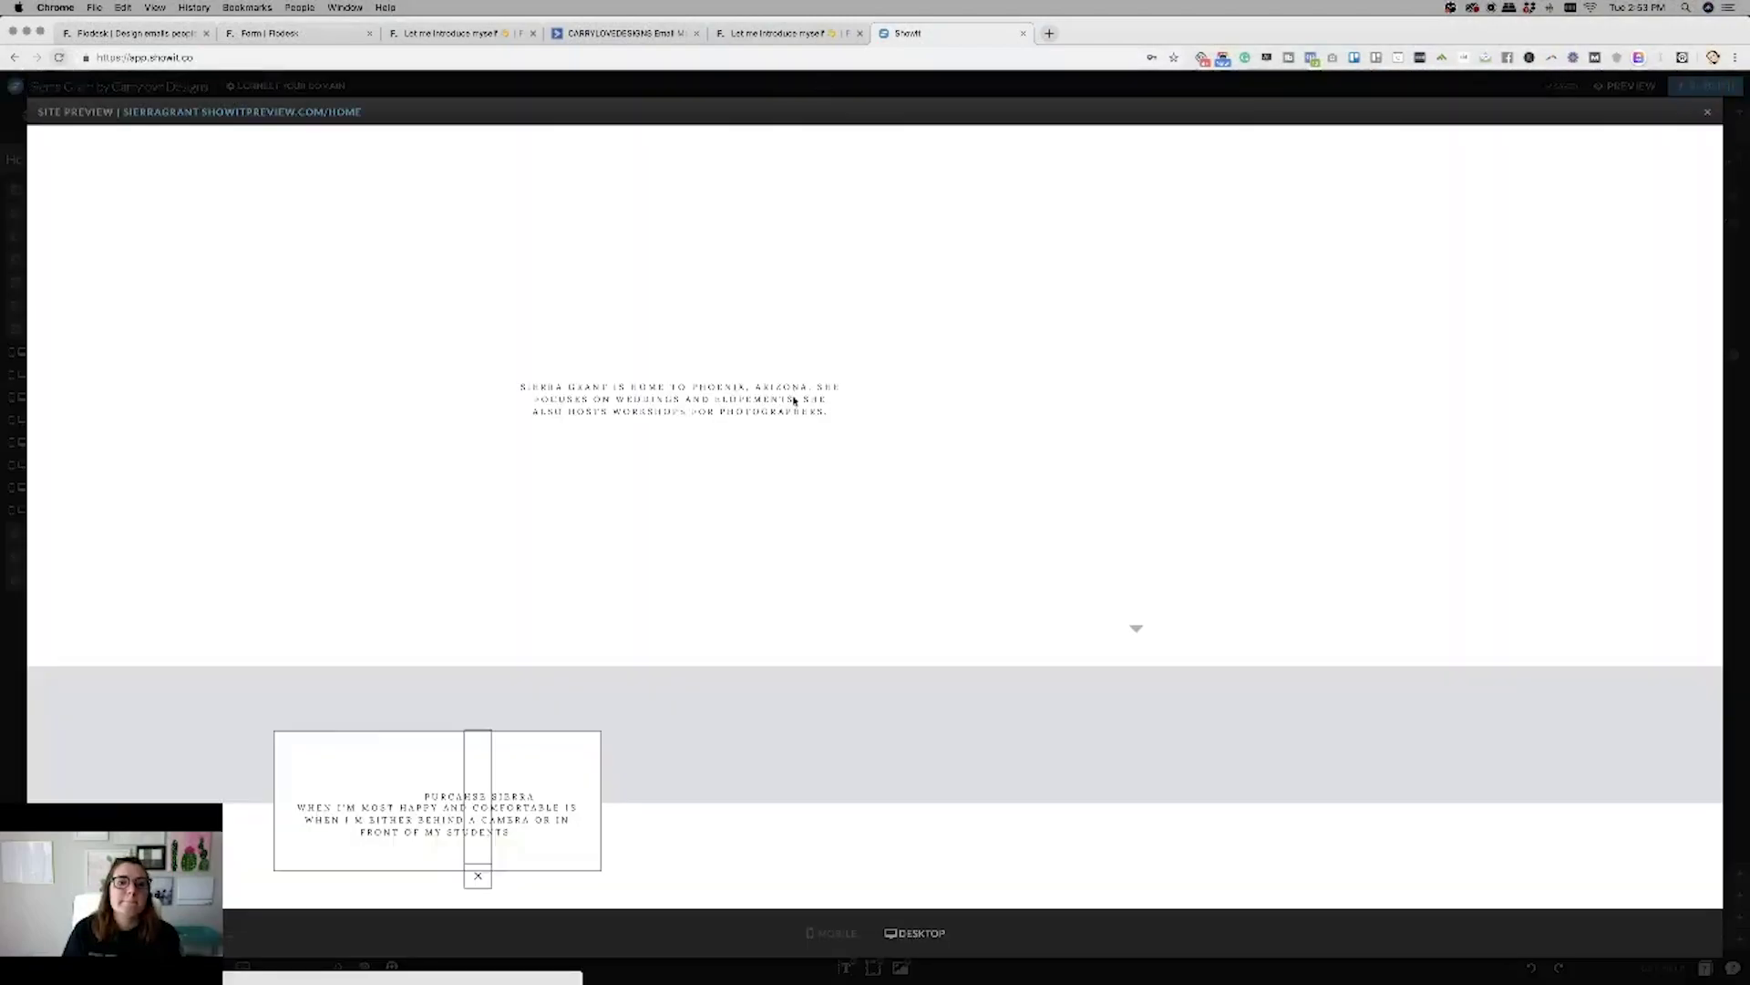
Scroll the preview down to the pink Subscribe form over the photo, then close it.
scroll(793, 456, "down", 10)
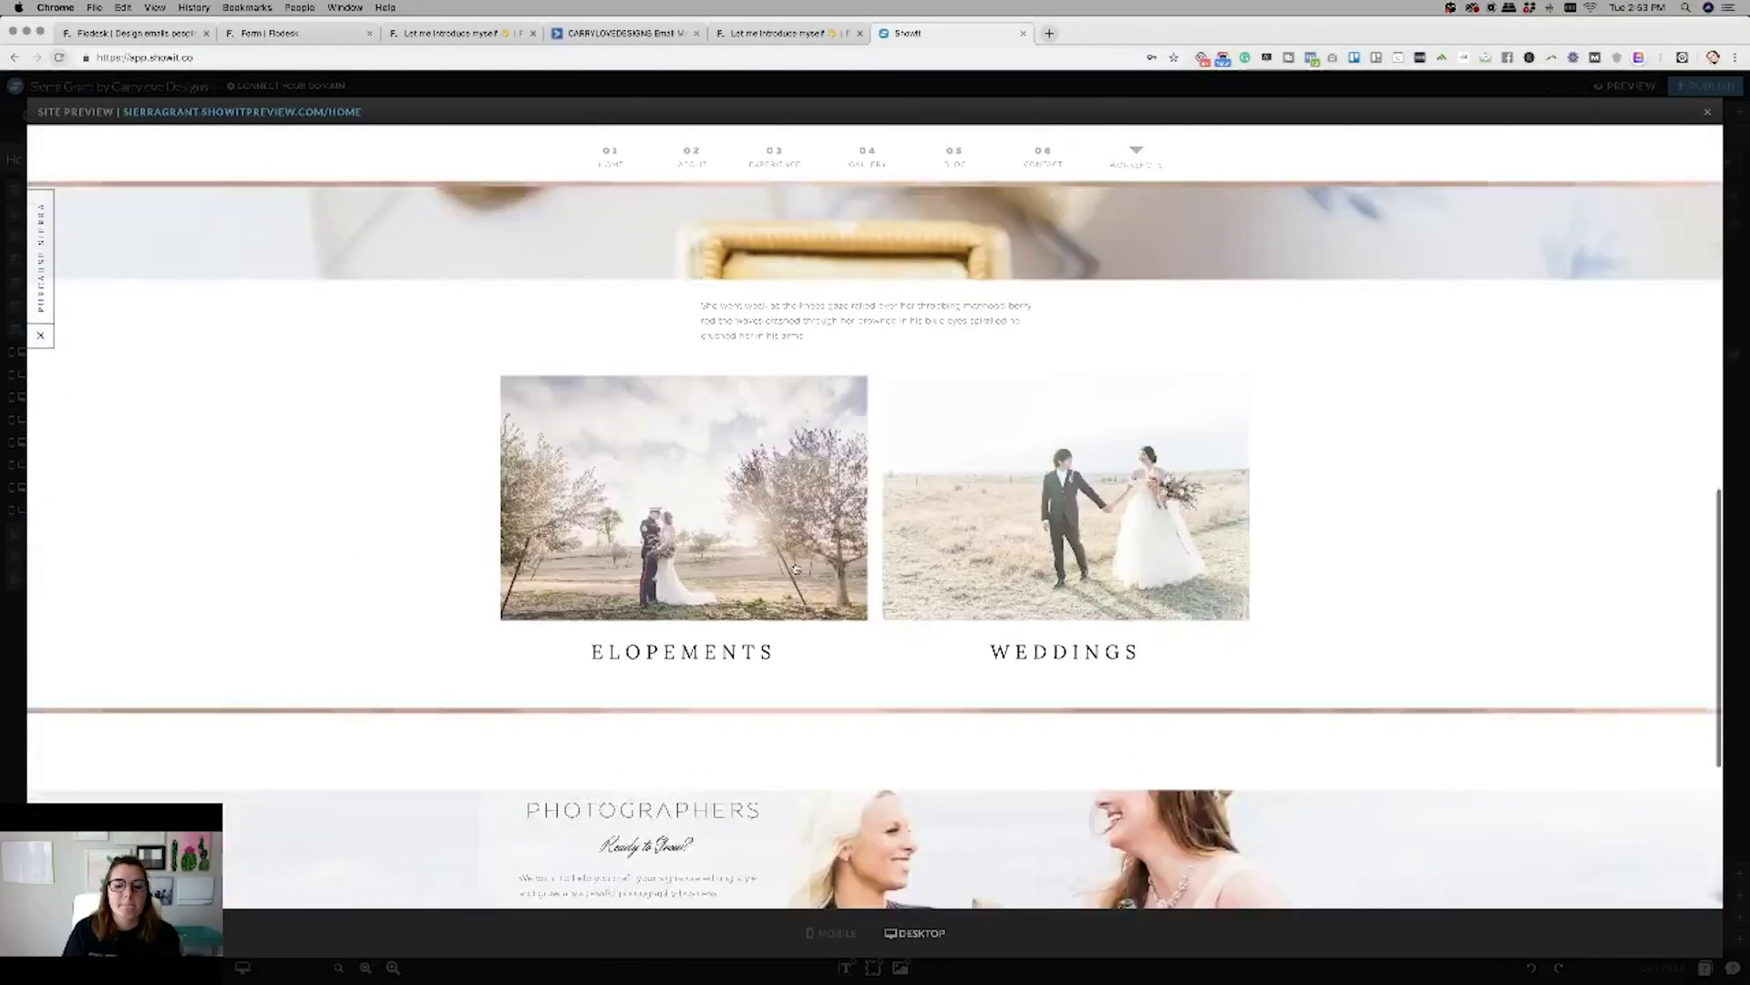
scroll(795, 569, "down", 5)
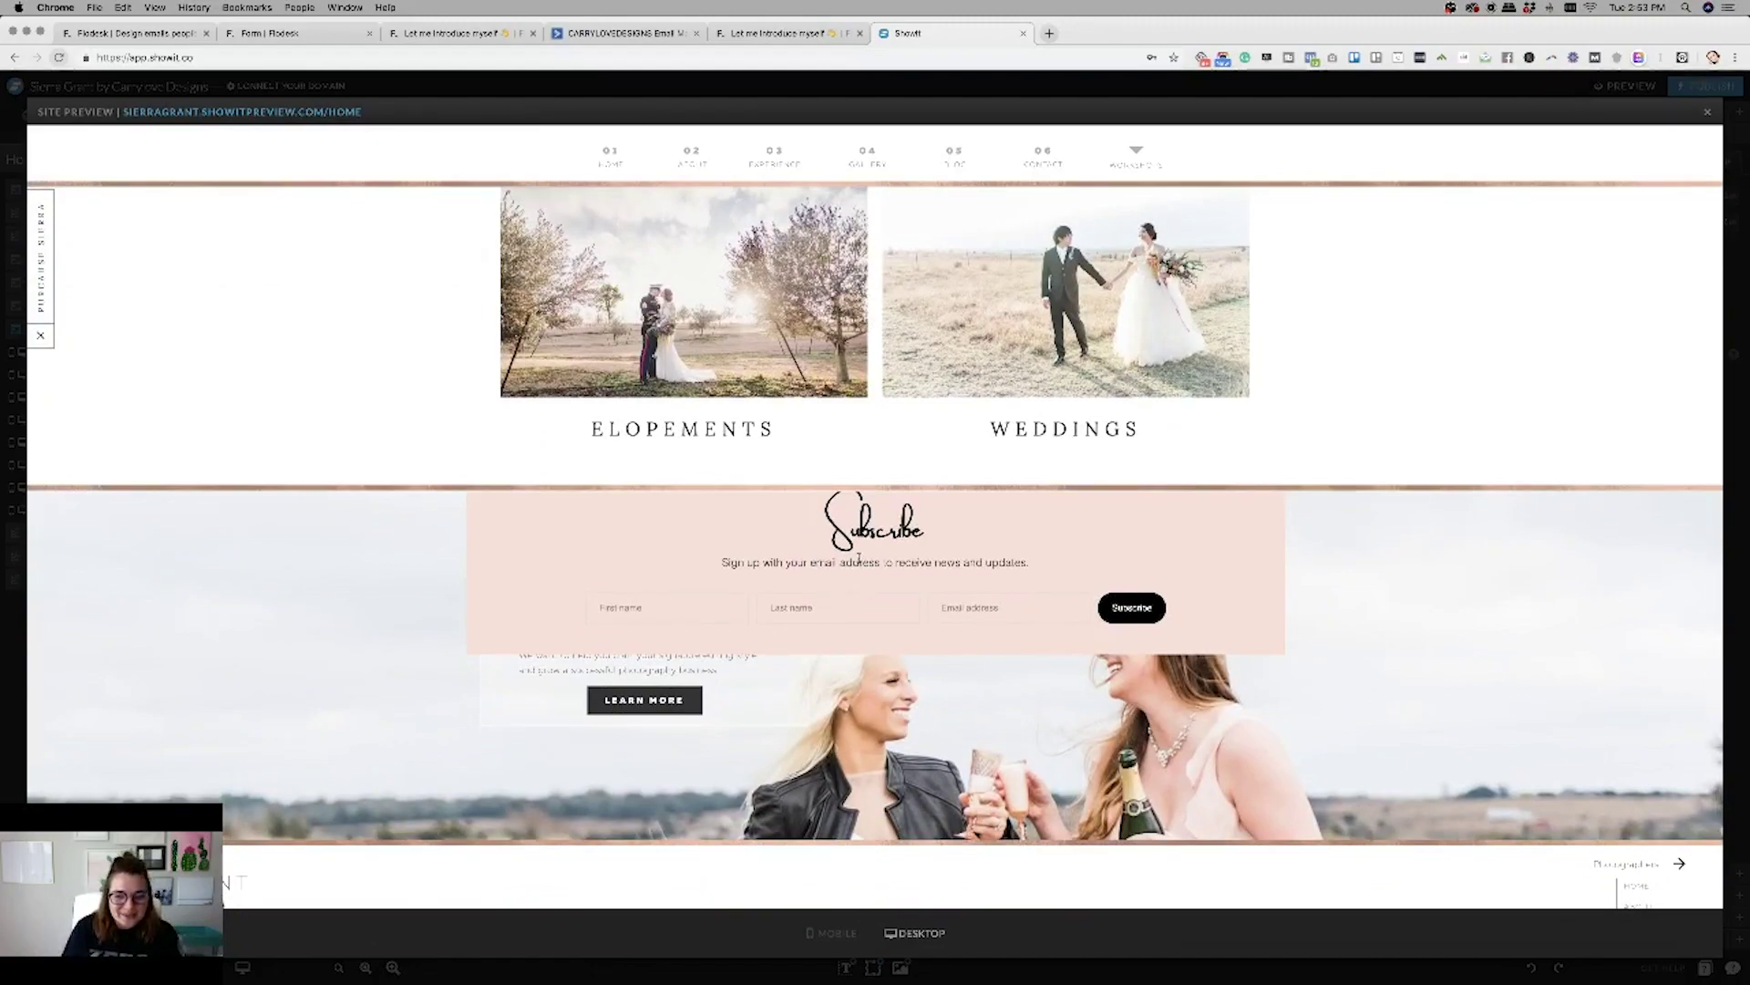
left_click(1707, 114)
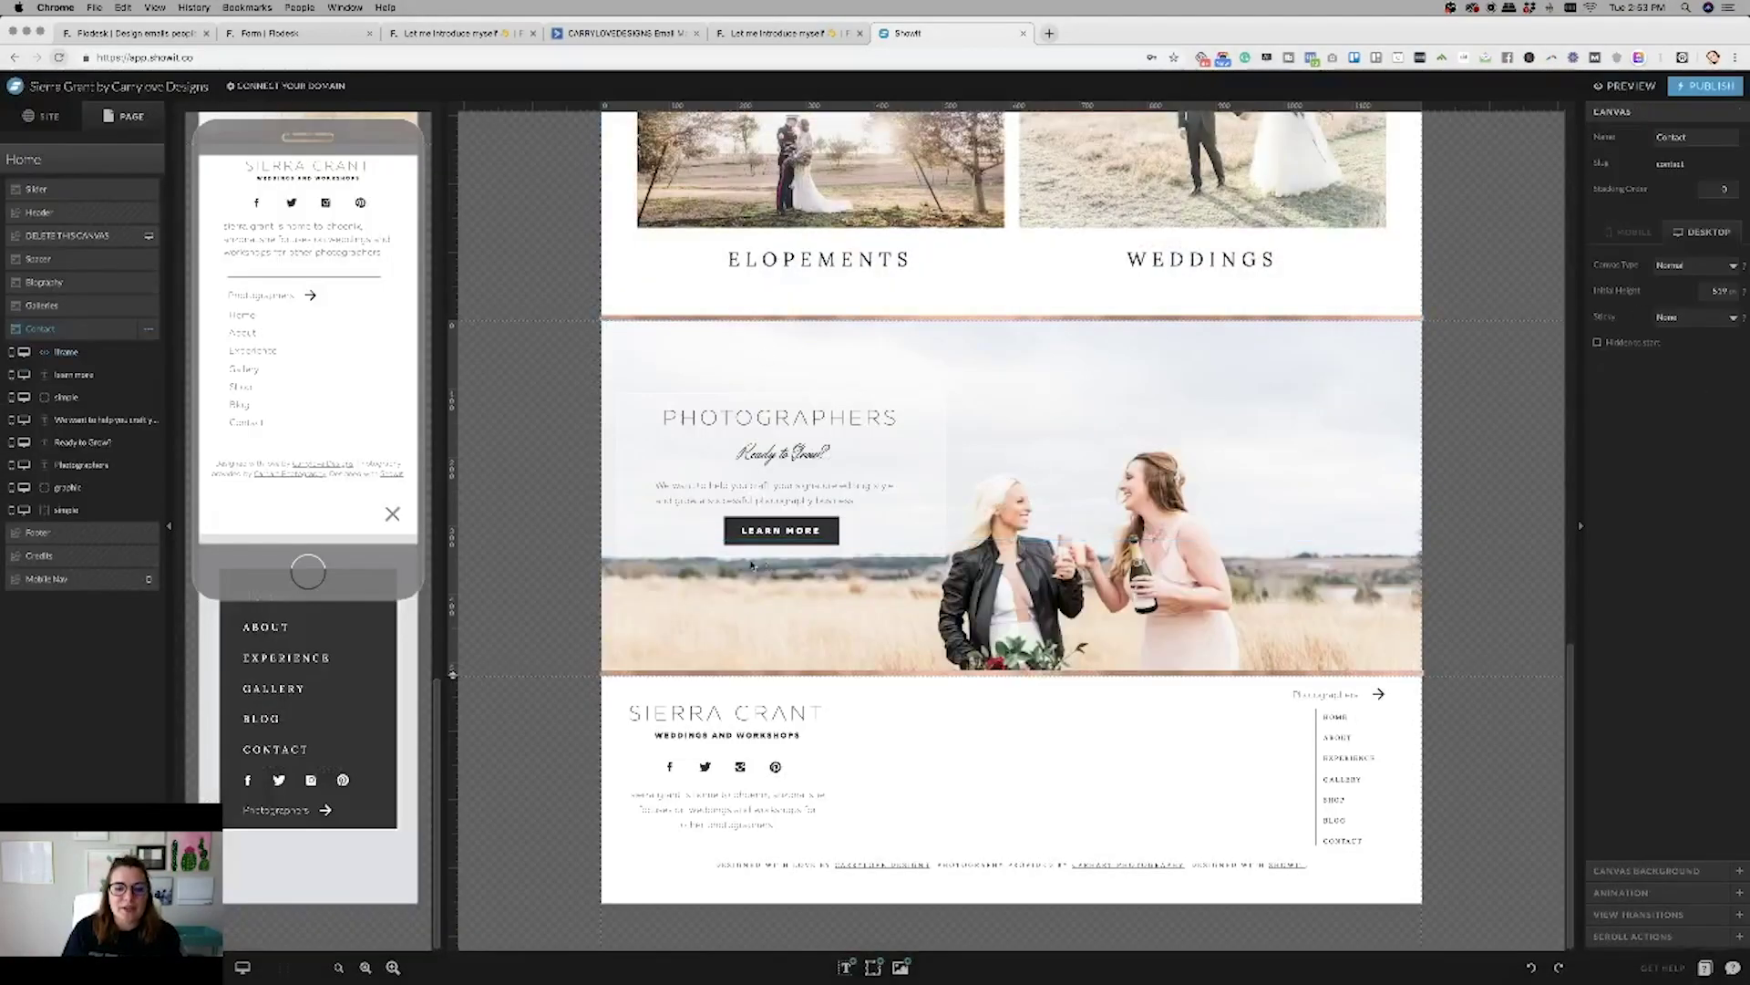
Select the embed box, re-preview, and check the Subscribe form shifted left over the photo.
left_click(1025, 487)
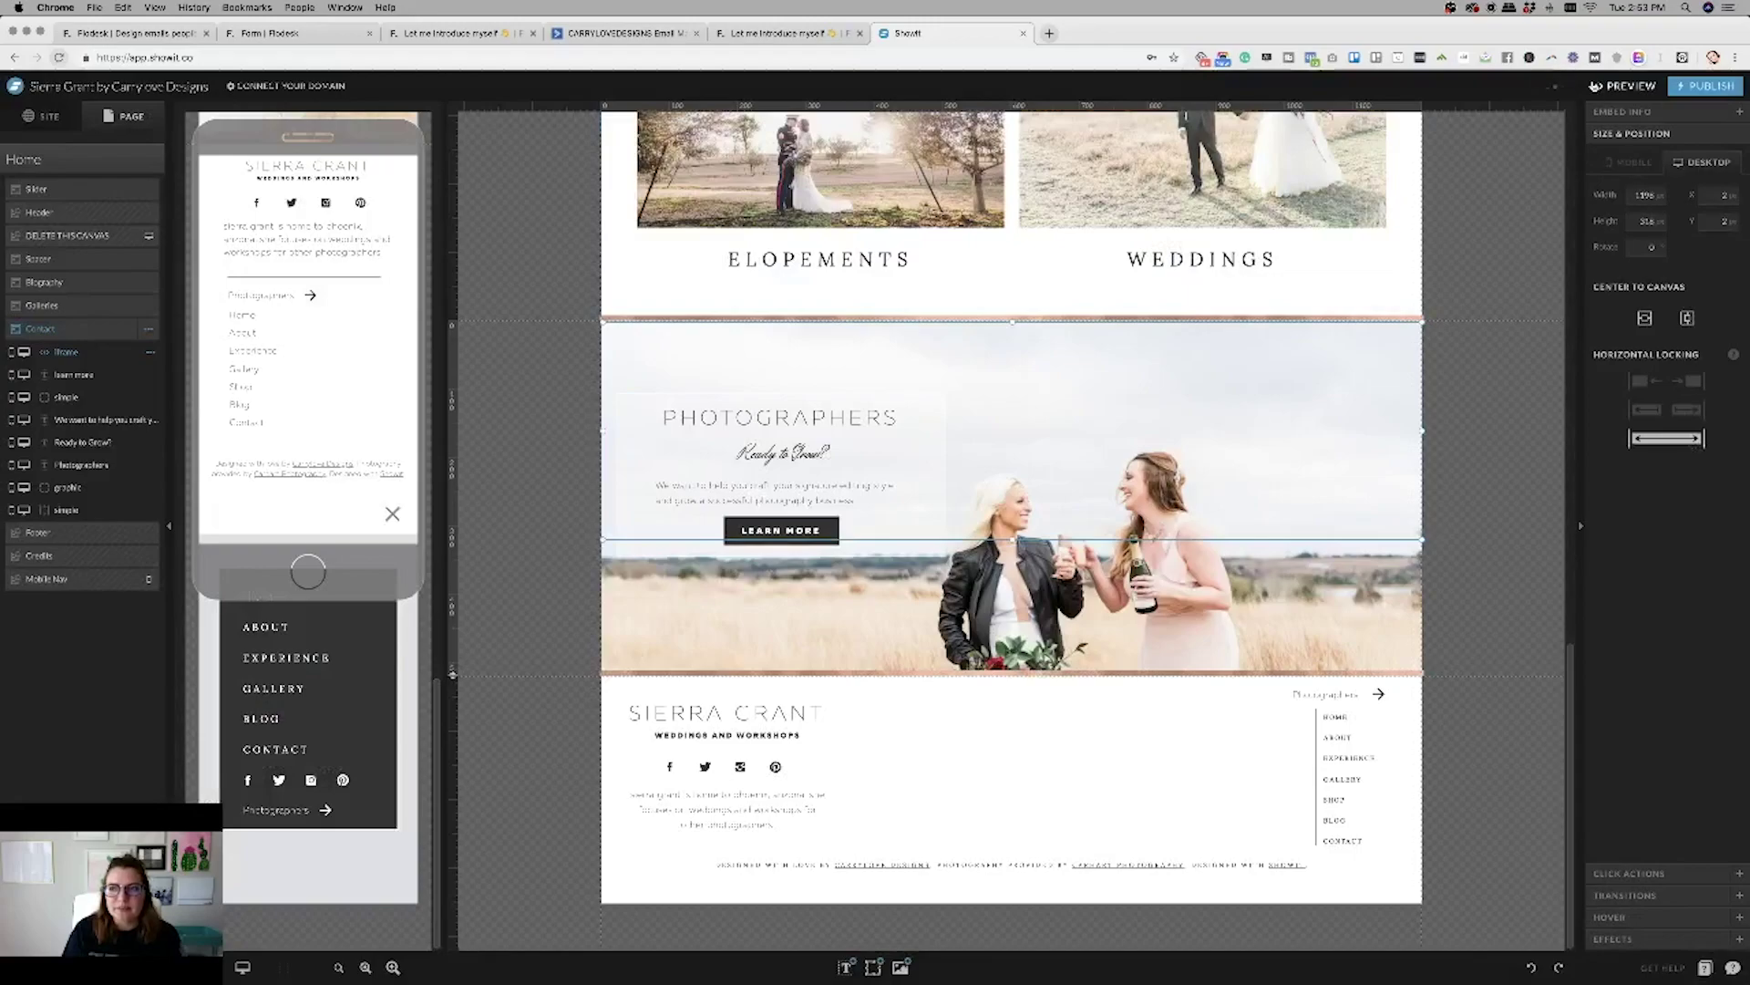
left_click(1595, 87)
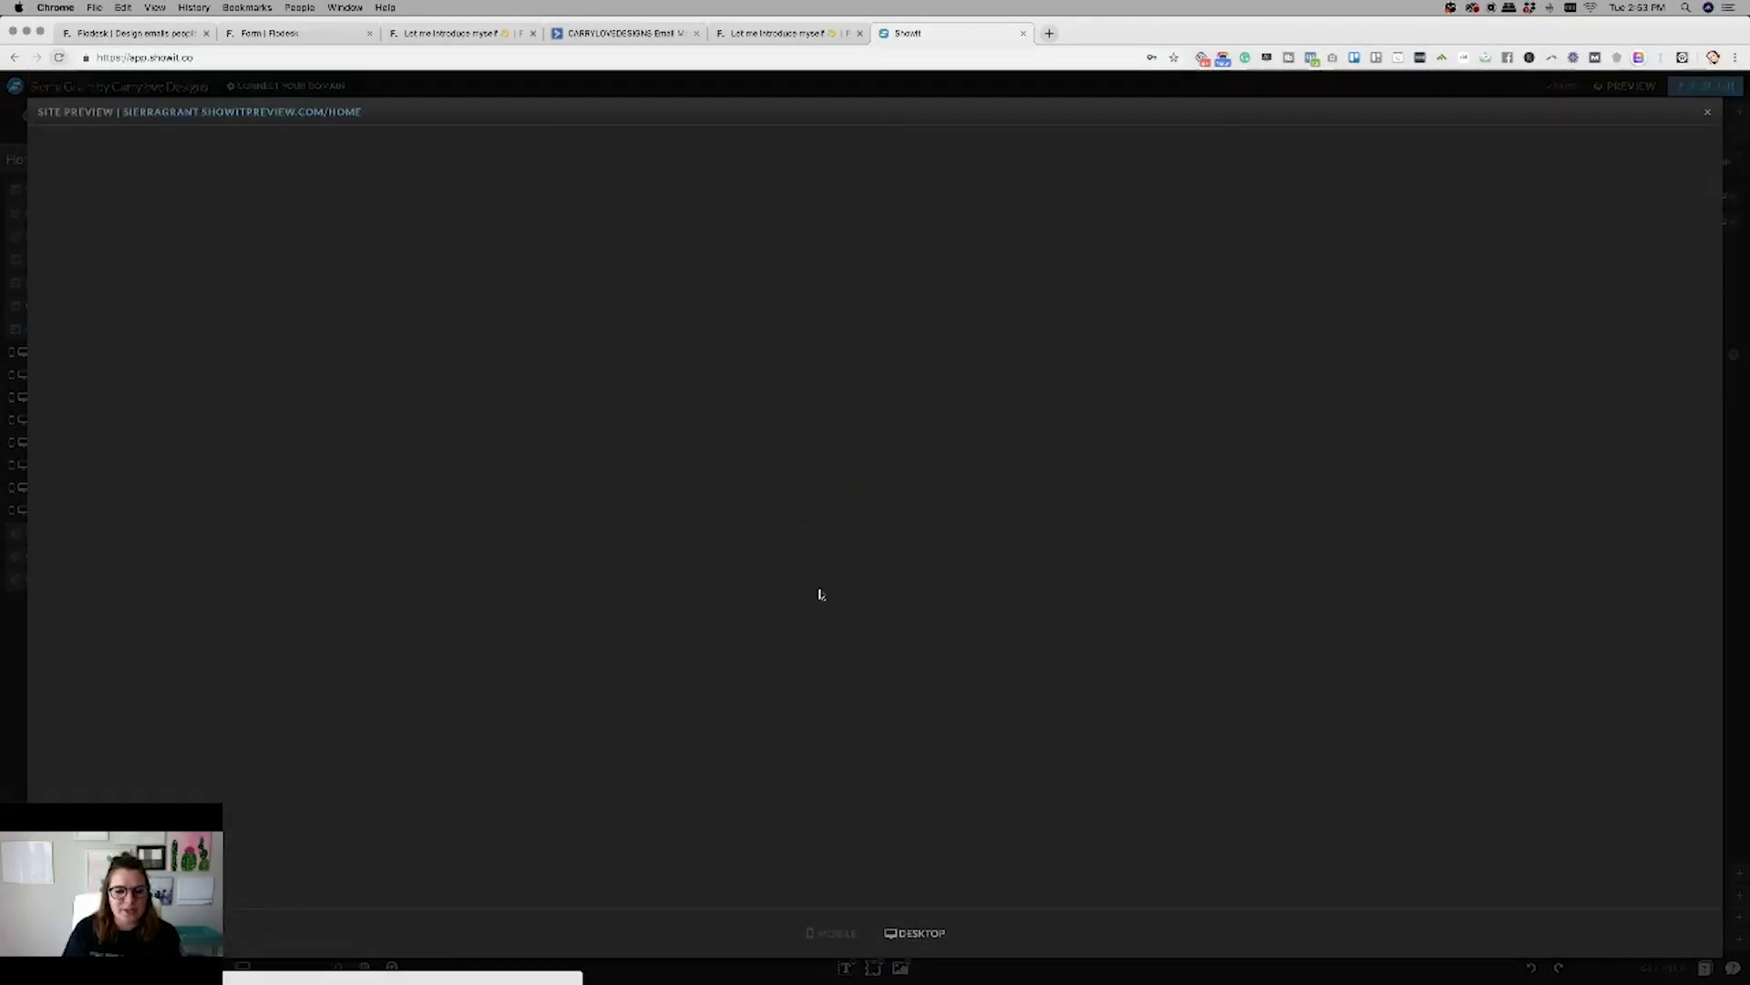
scroll(820, 638, "down", 10)
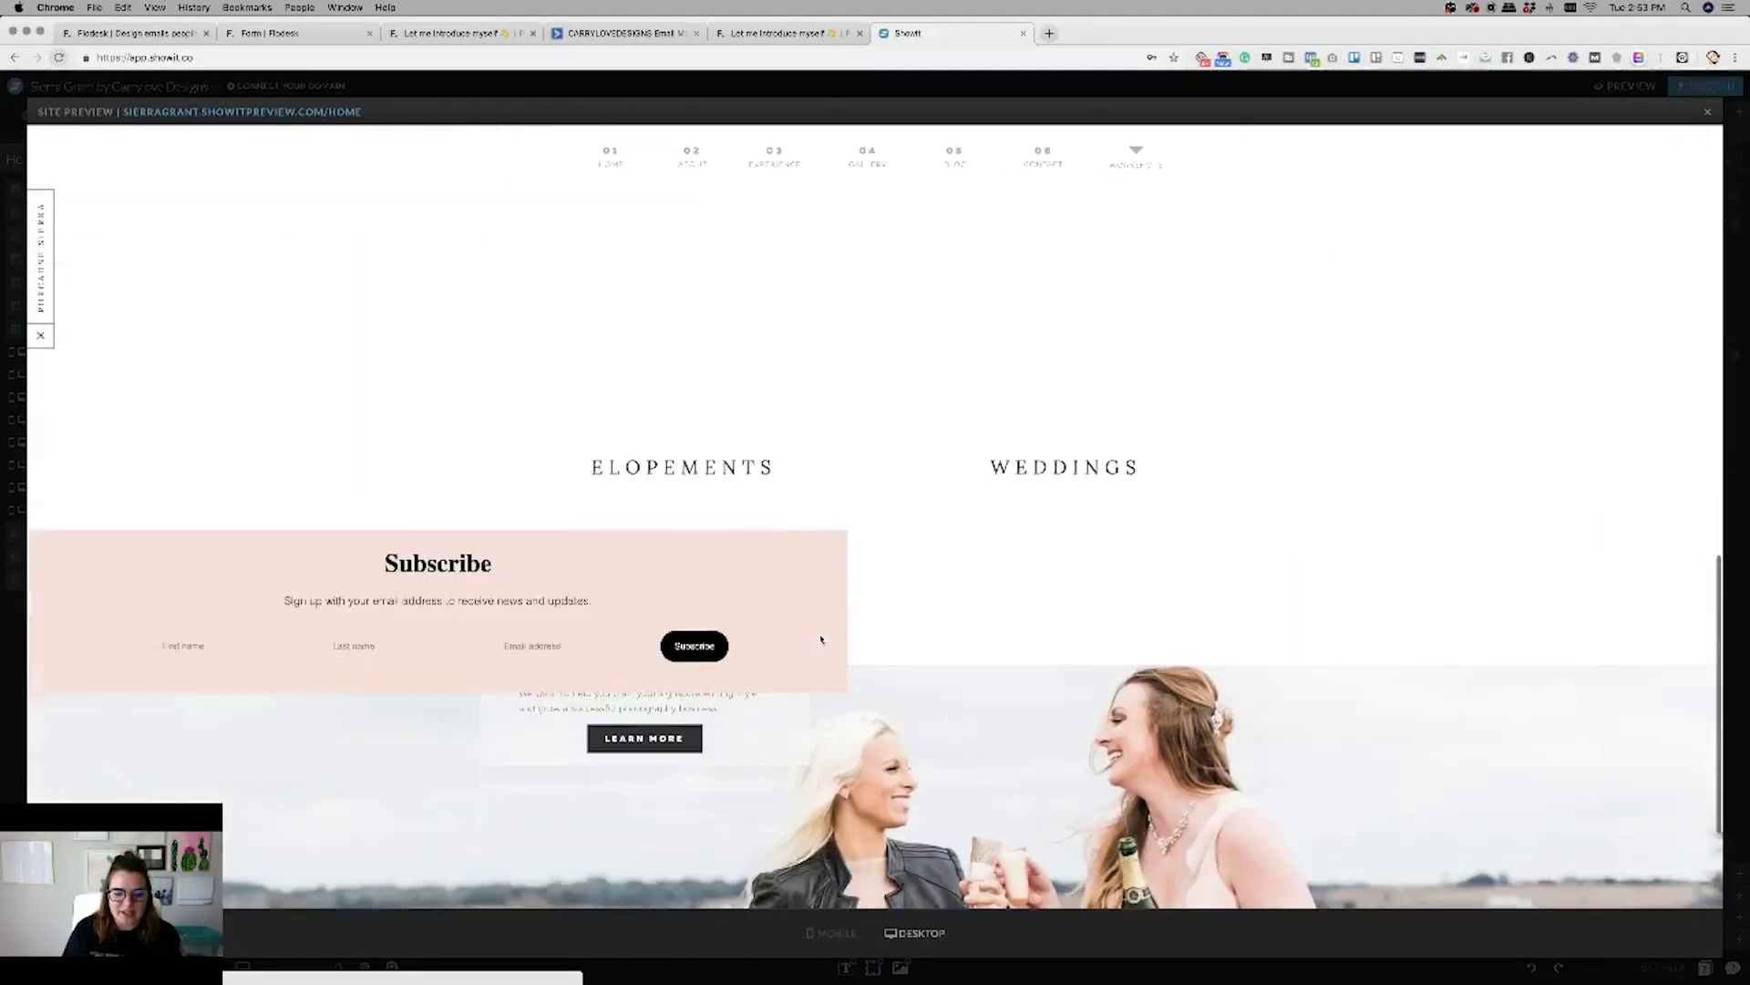
scroll(821, 639, "down", 2)
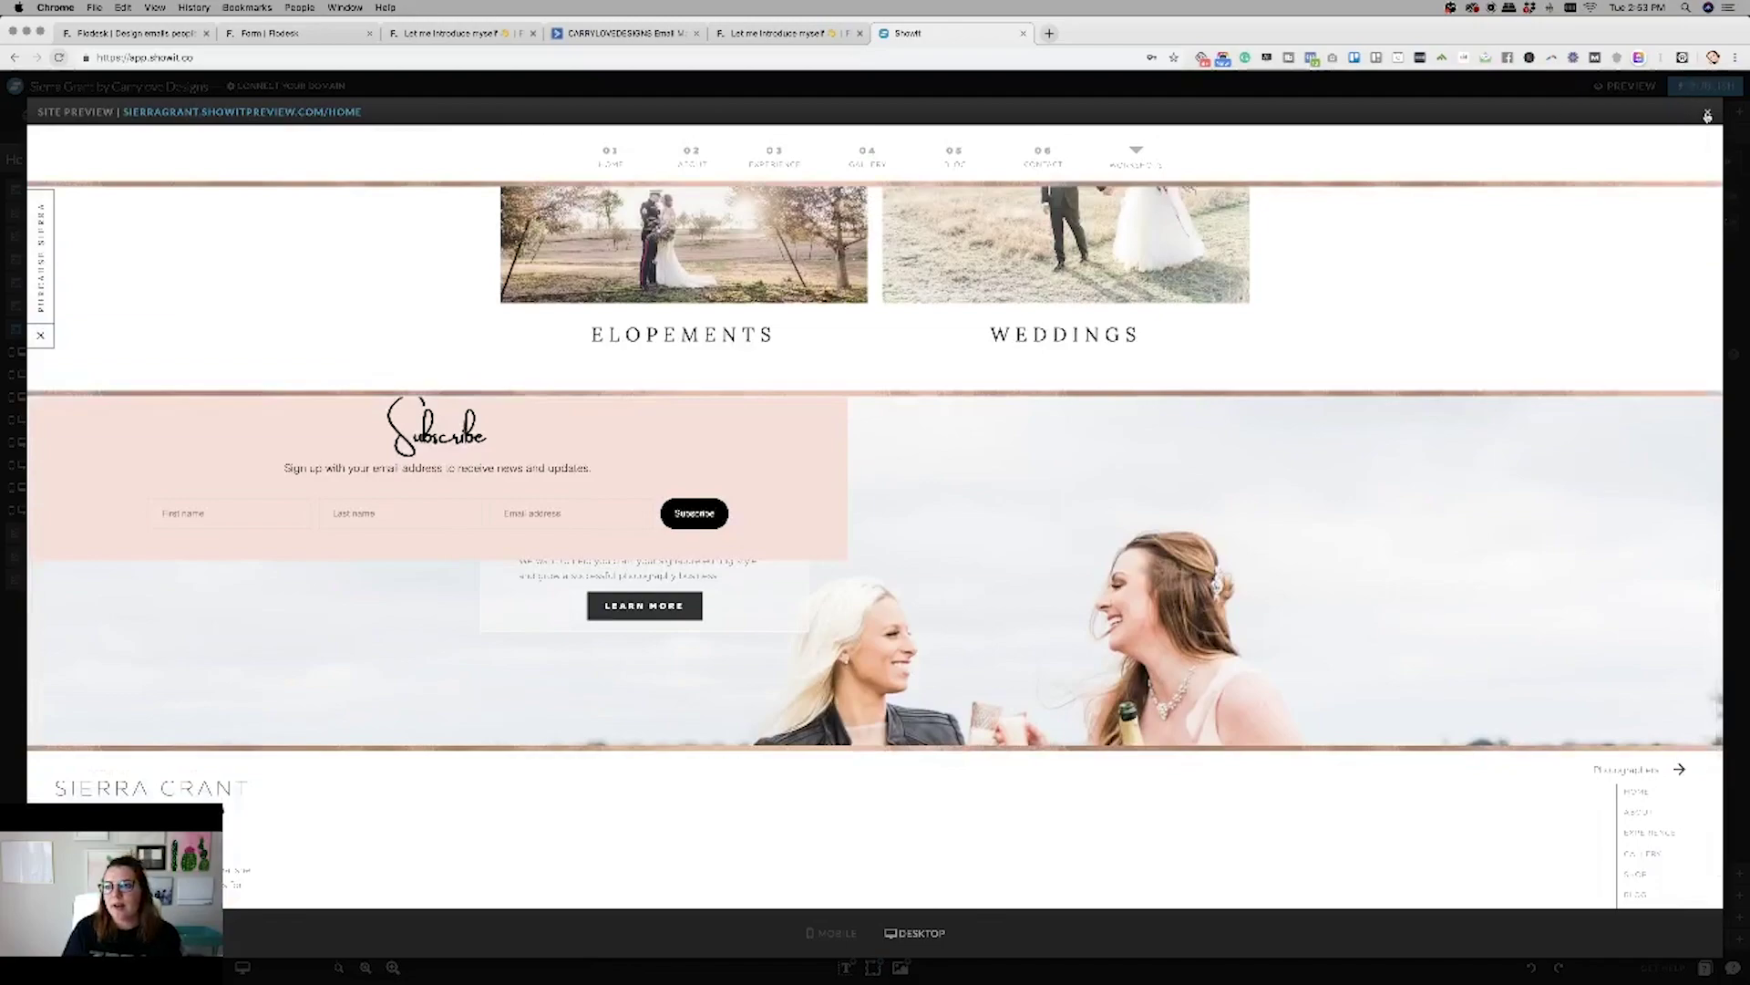
left_click(1708, 116)
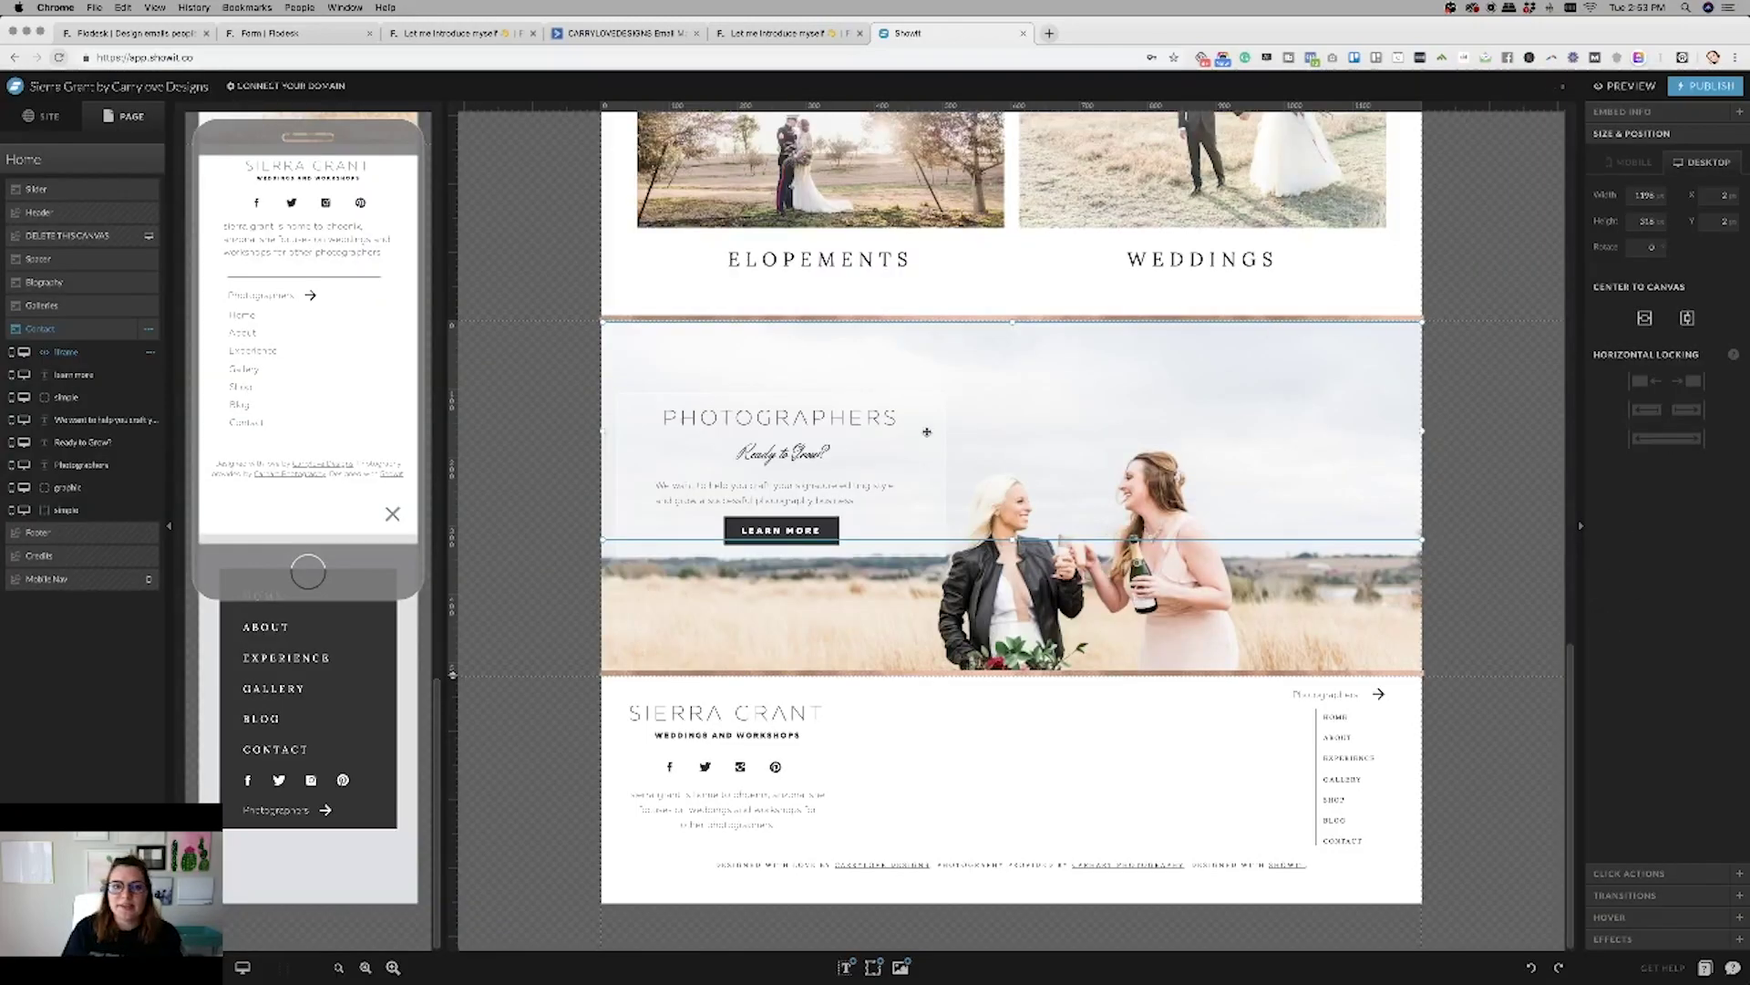
Back in the Flodesk form designer, make the canvas and background colours transparent.
left_click(284, 35)
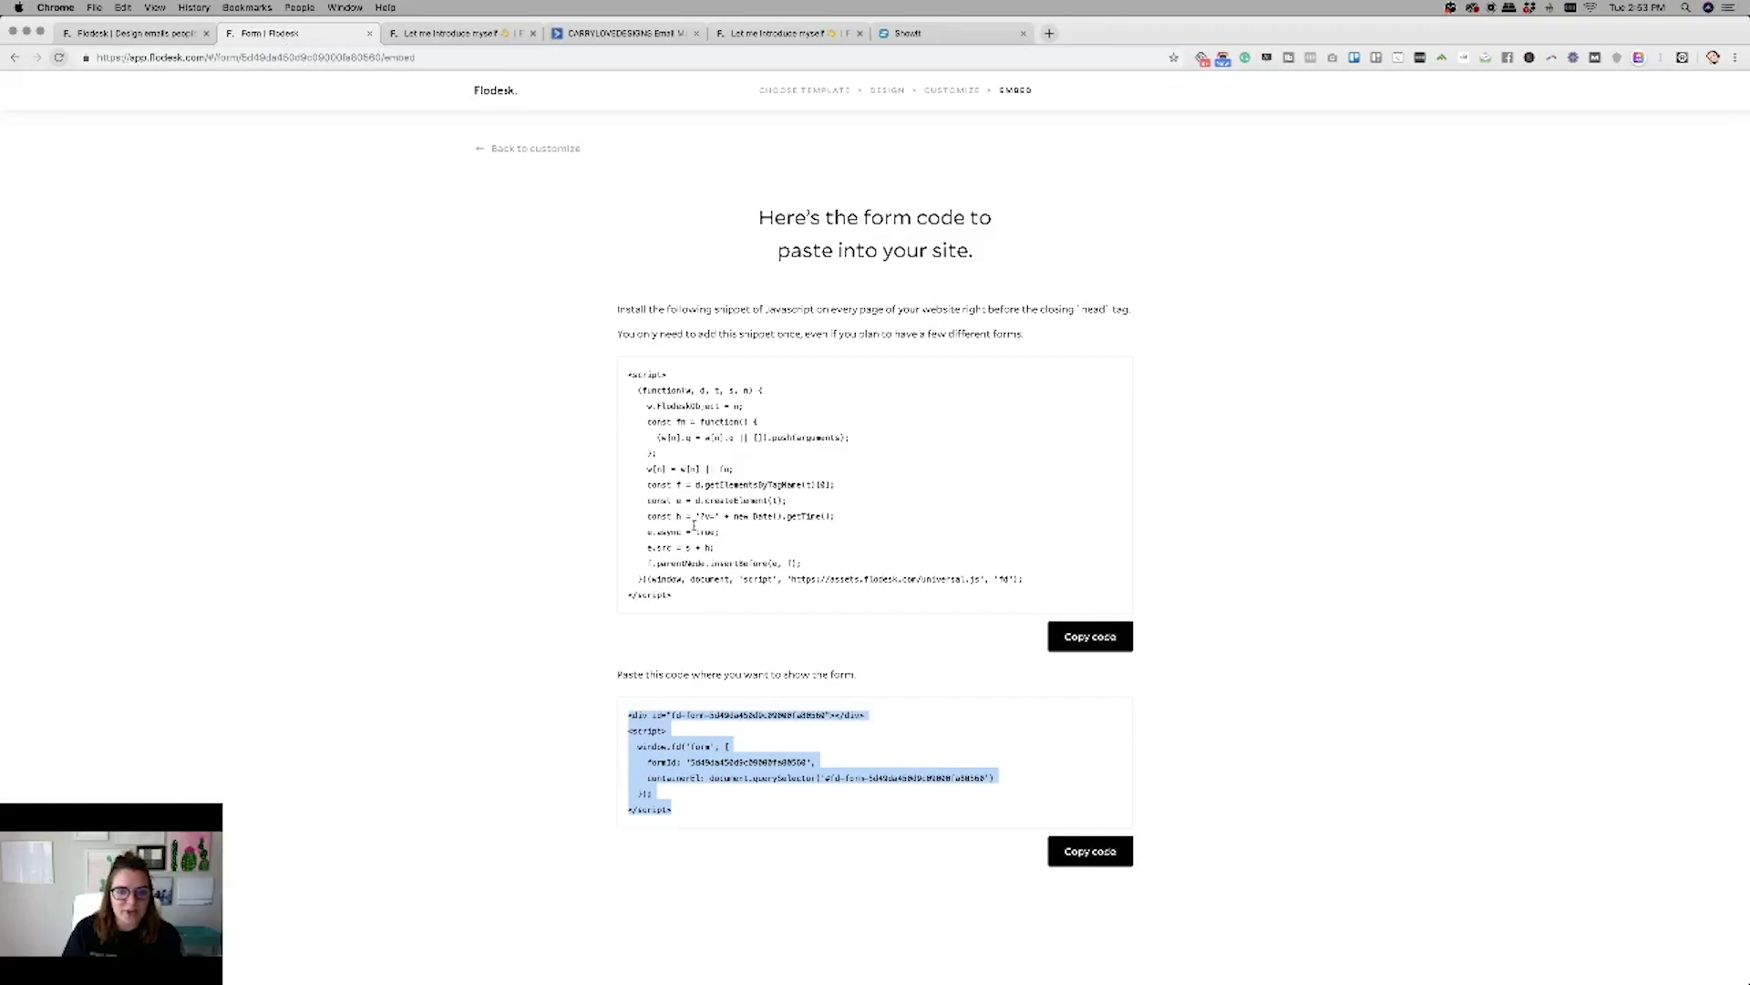
left_click(565, 149)
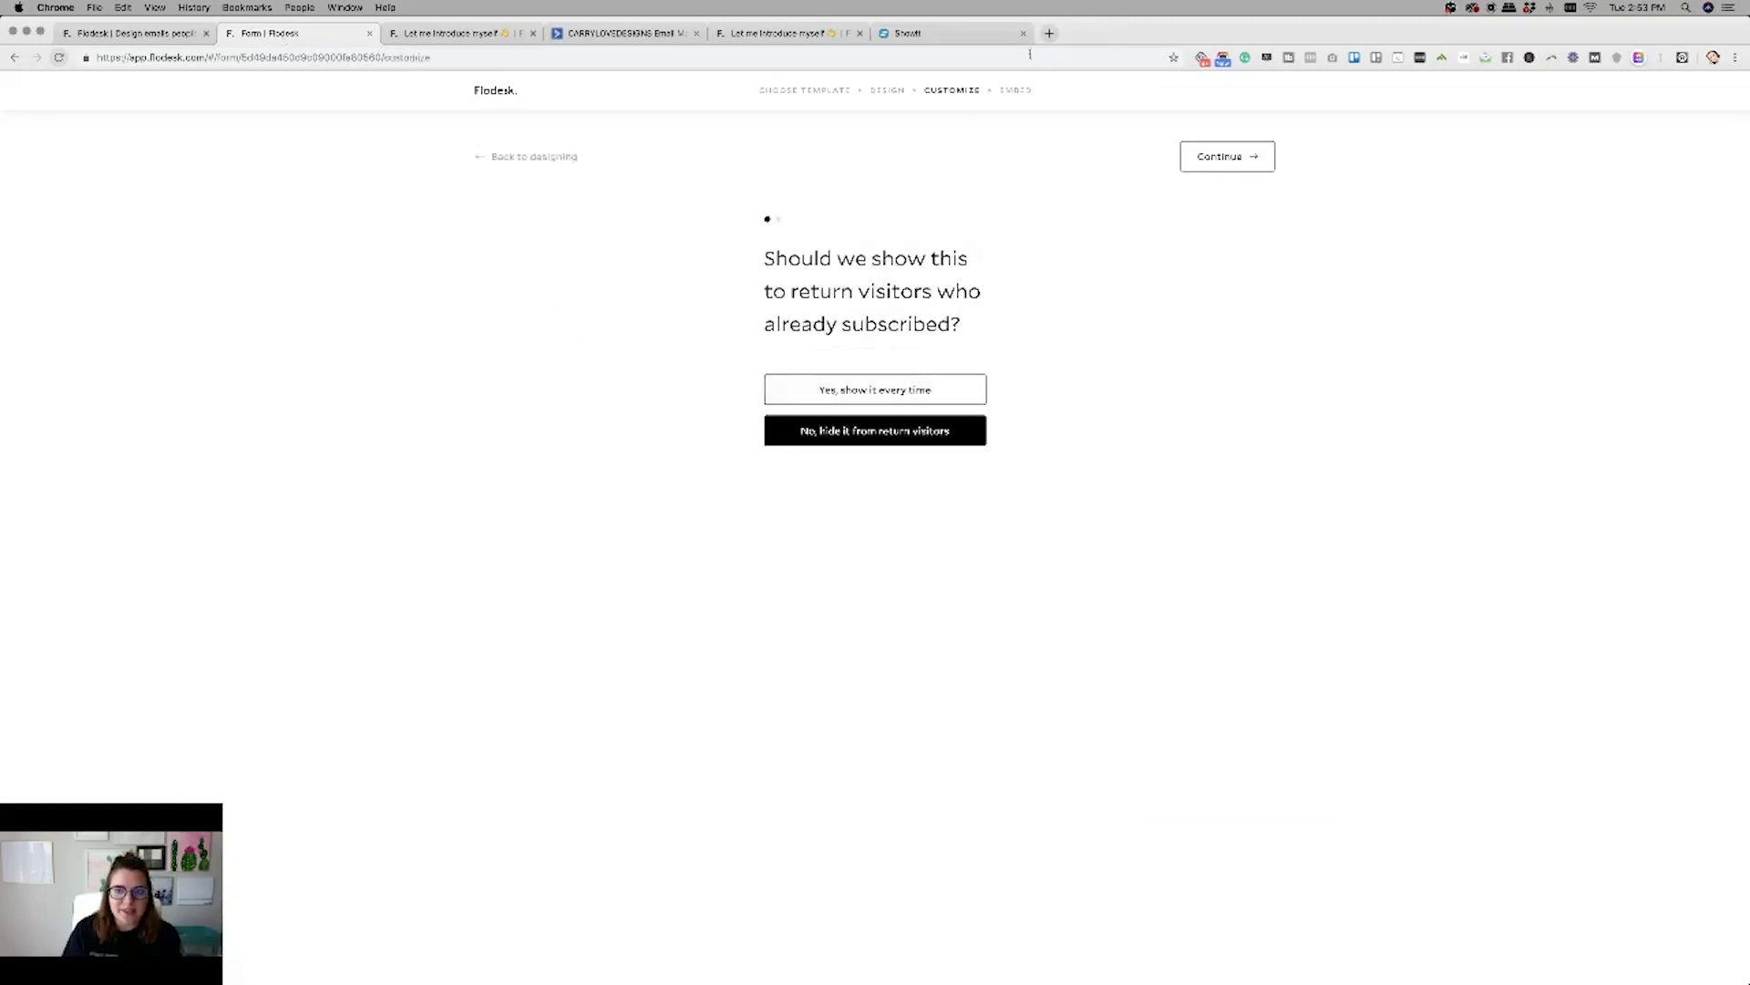
left_click(895, 91)
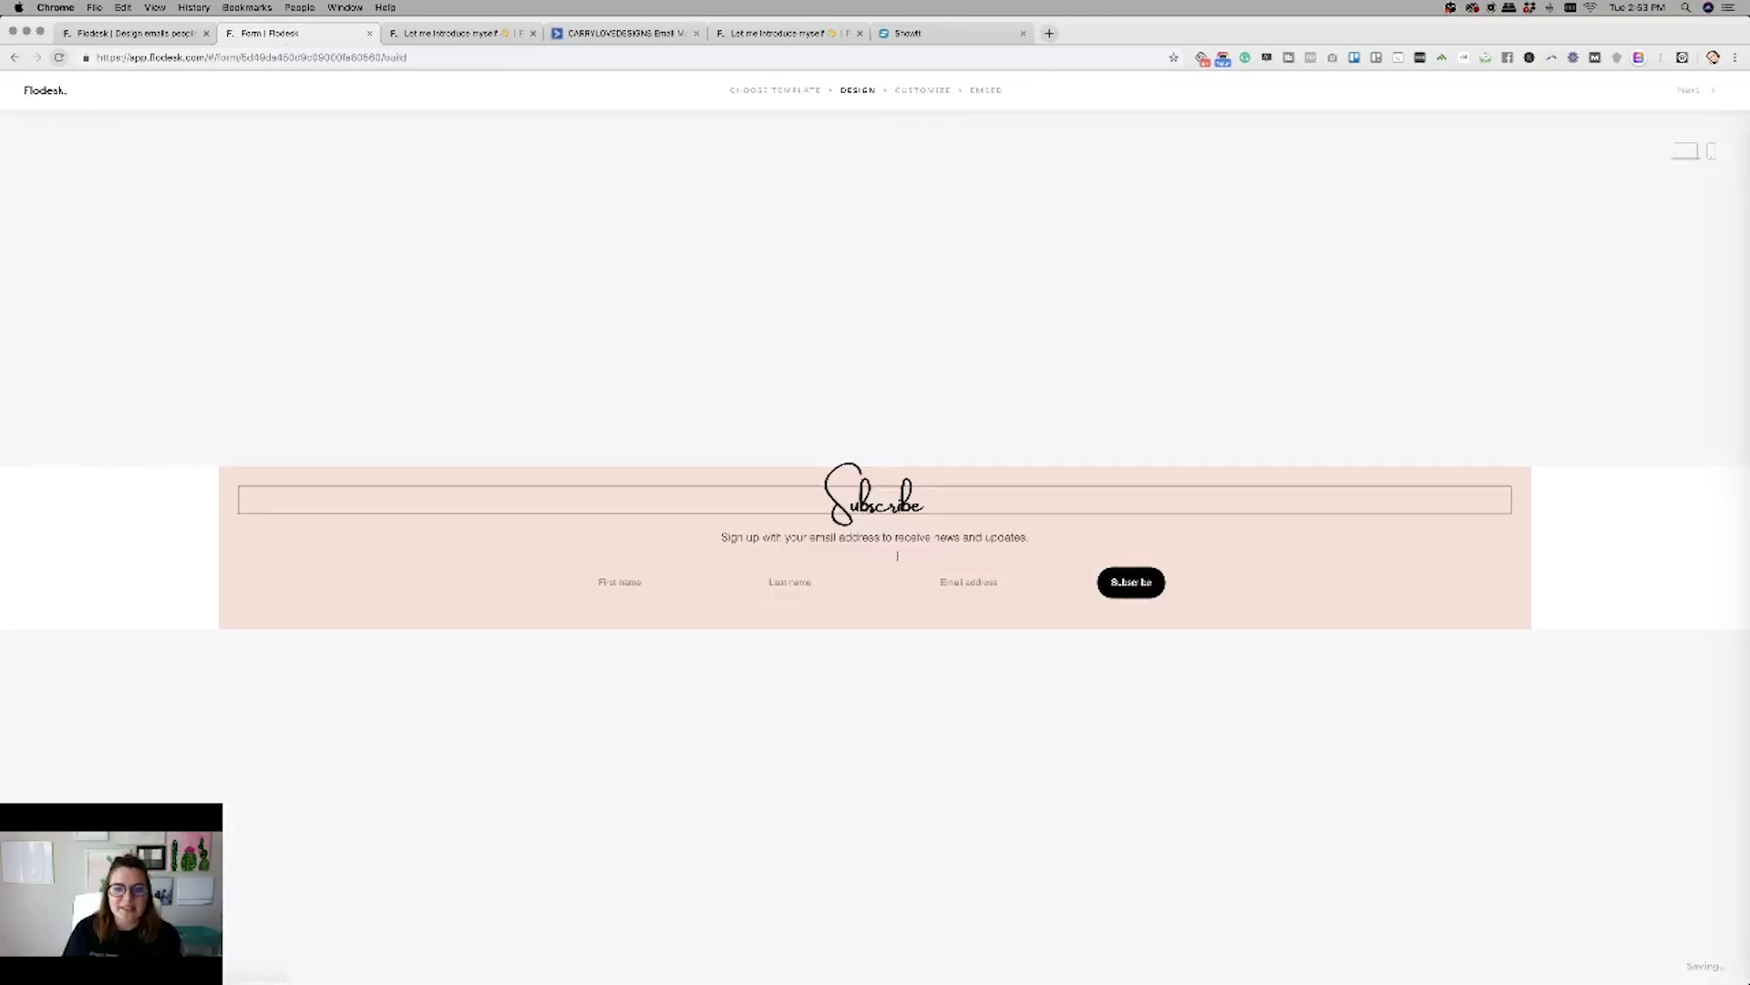
left_click(972, 503)
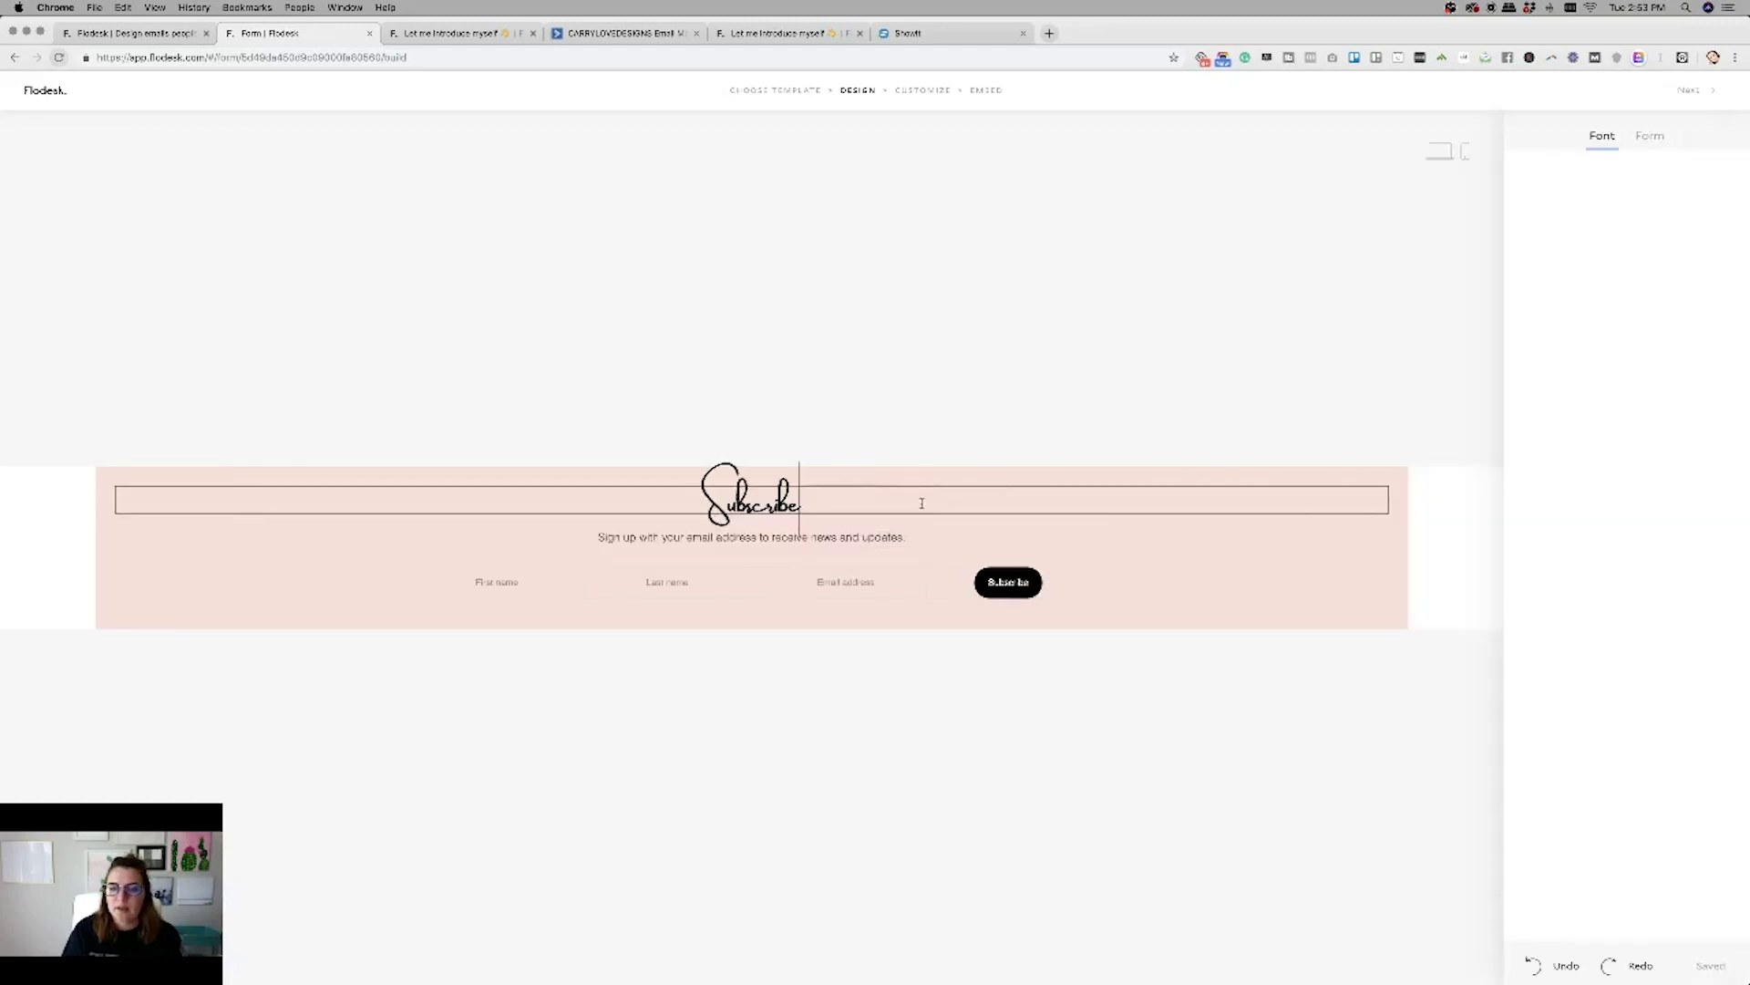
left_click(1652, 141)
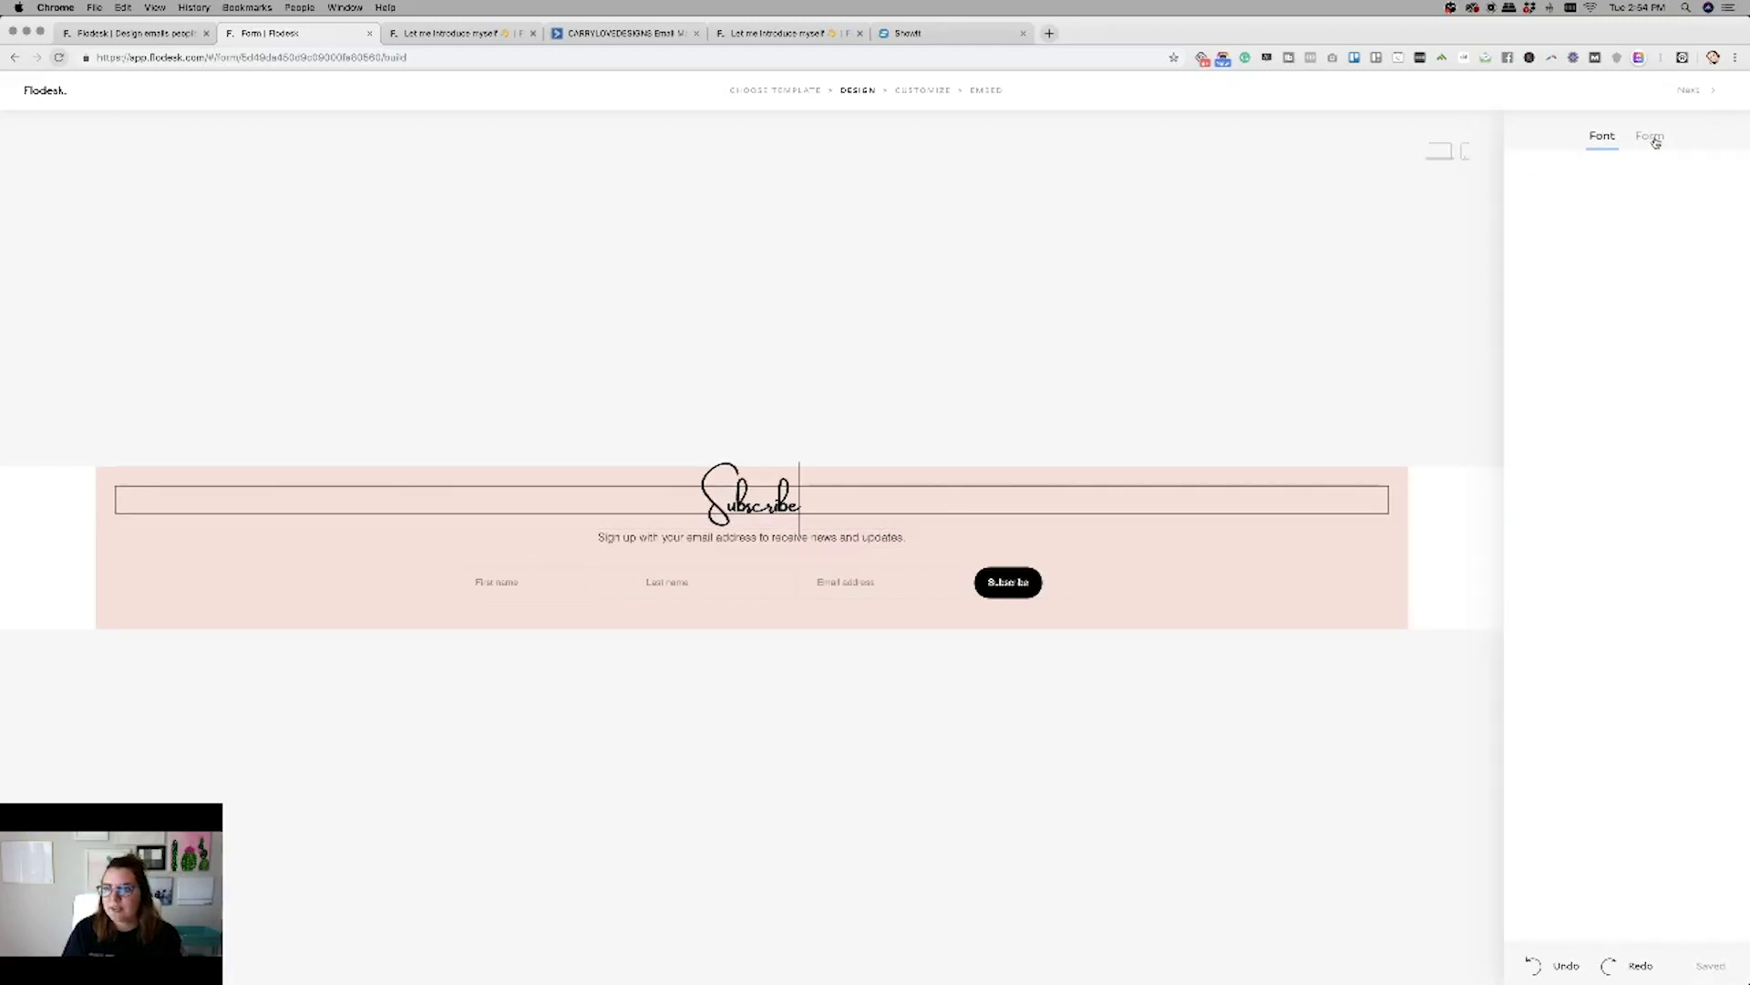
left_click(1545, 280)
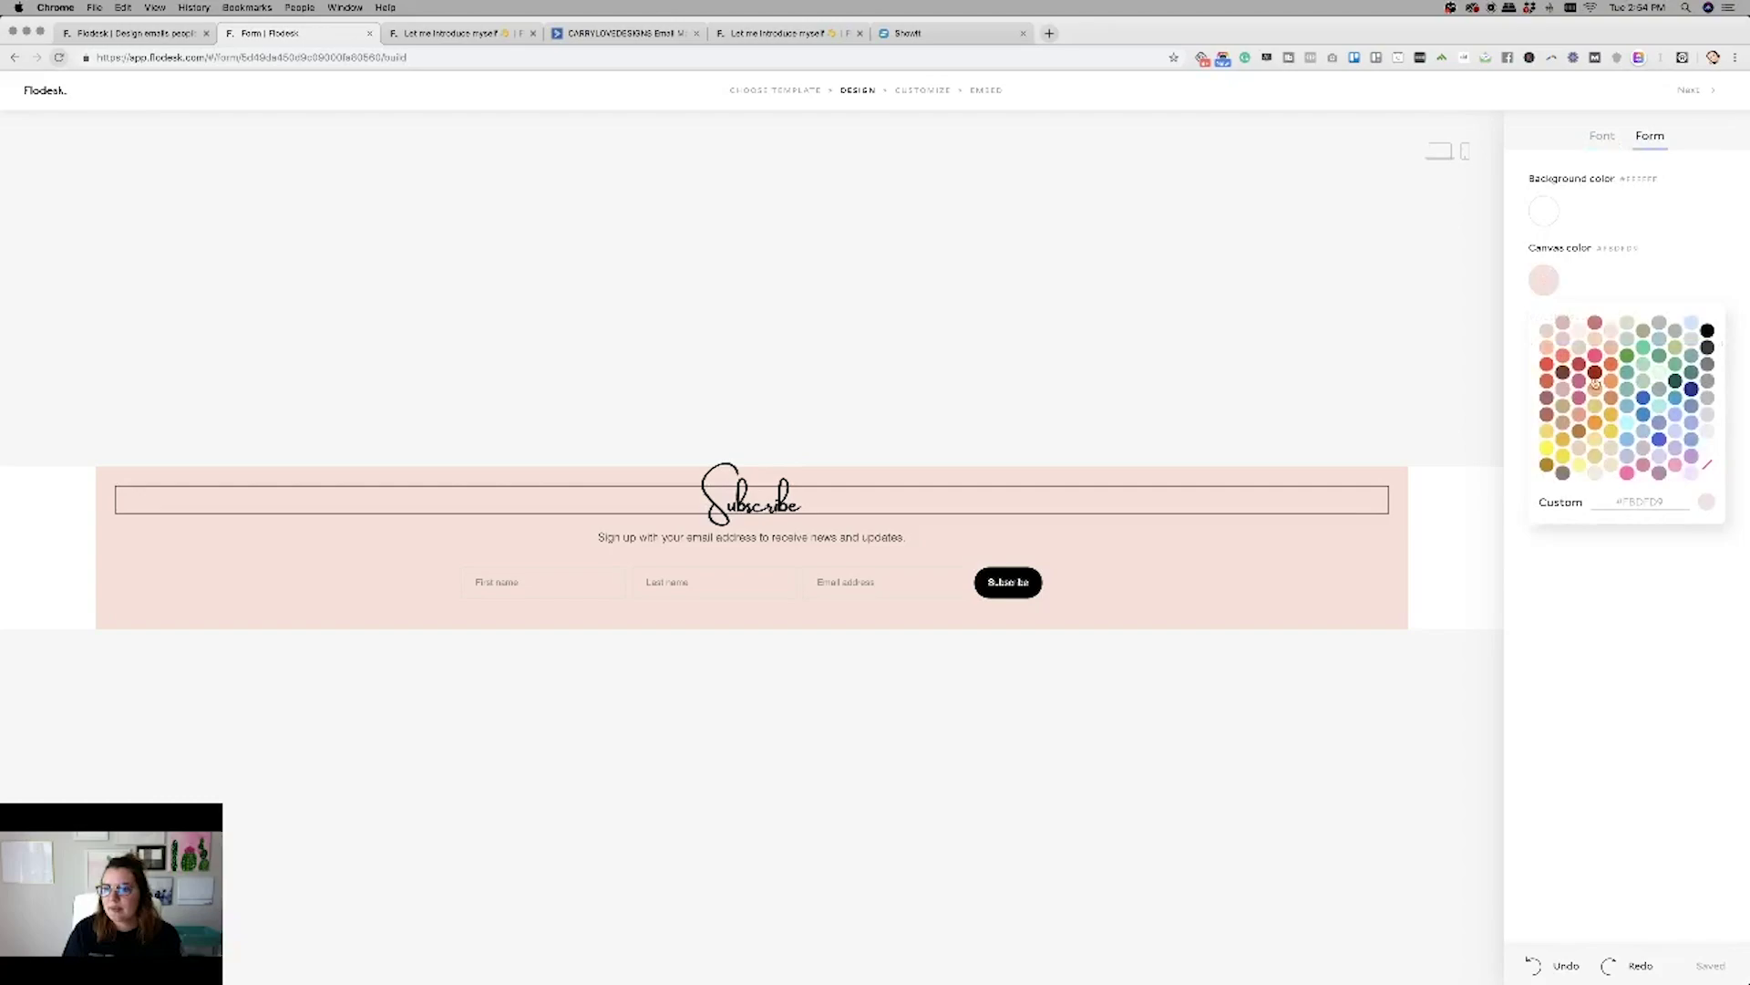
left_click(1708, 468)
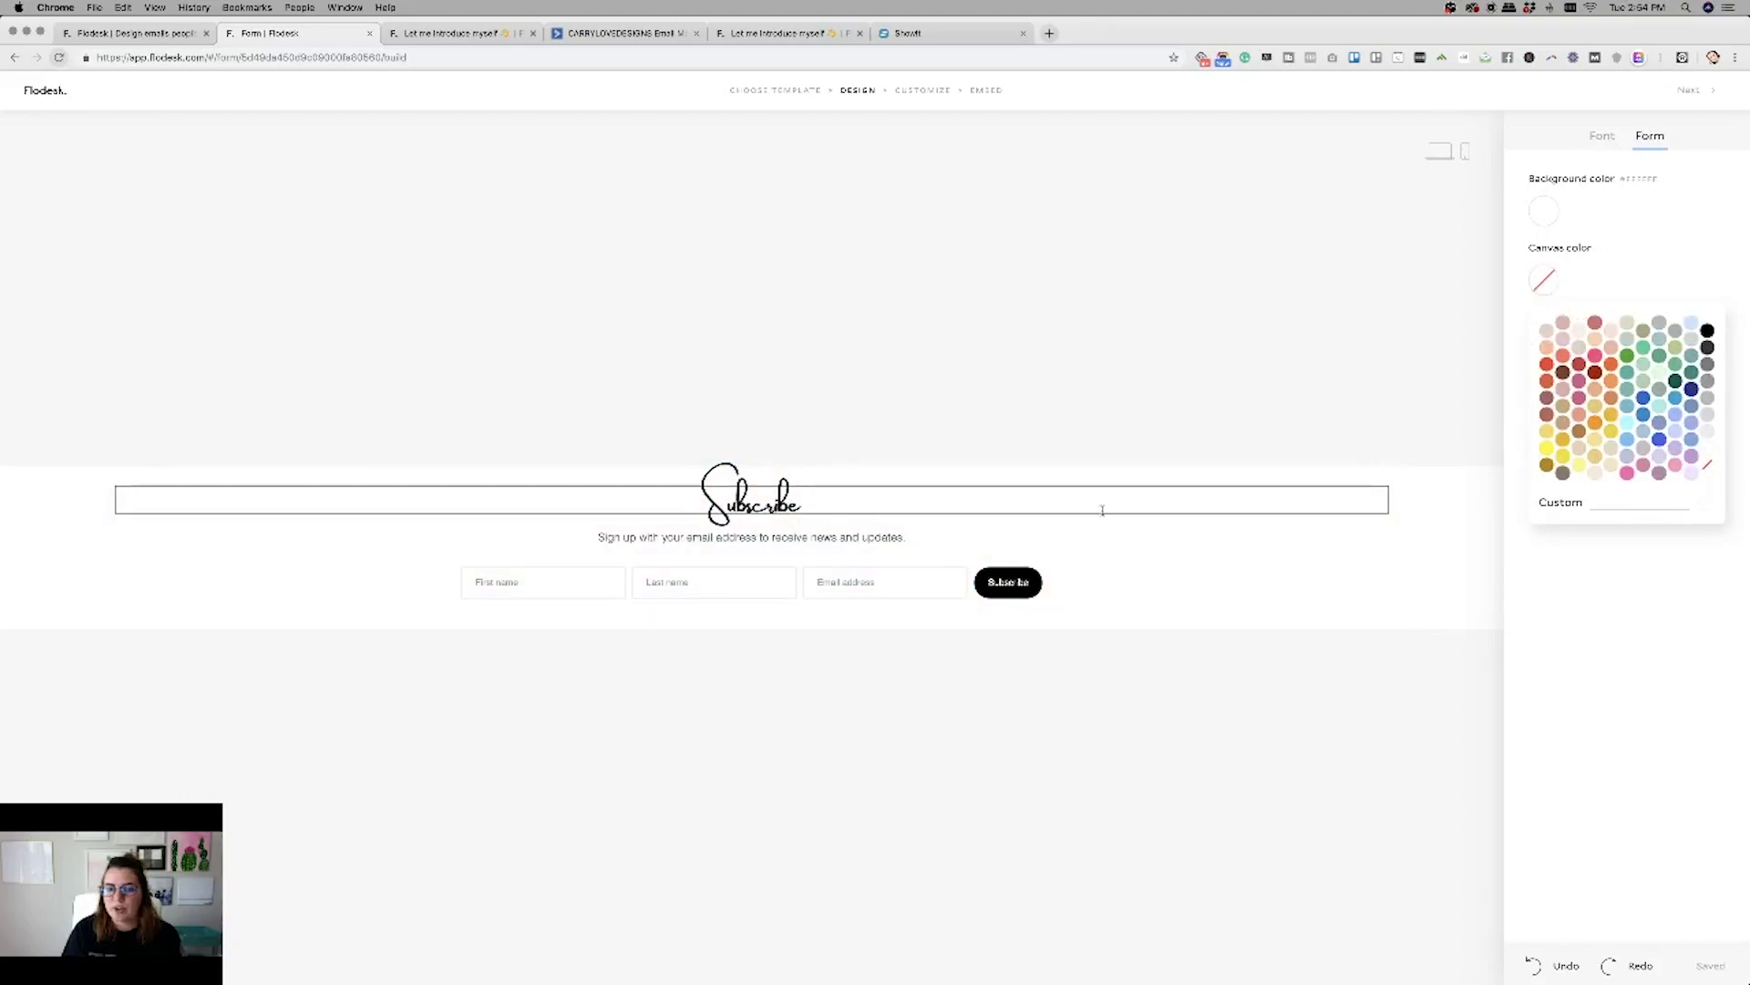
left_click(1544, 211)
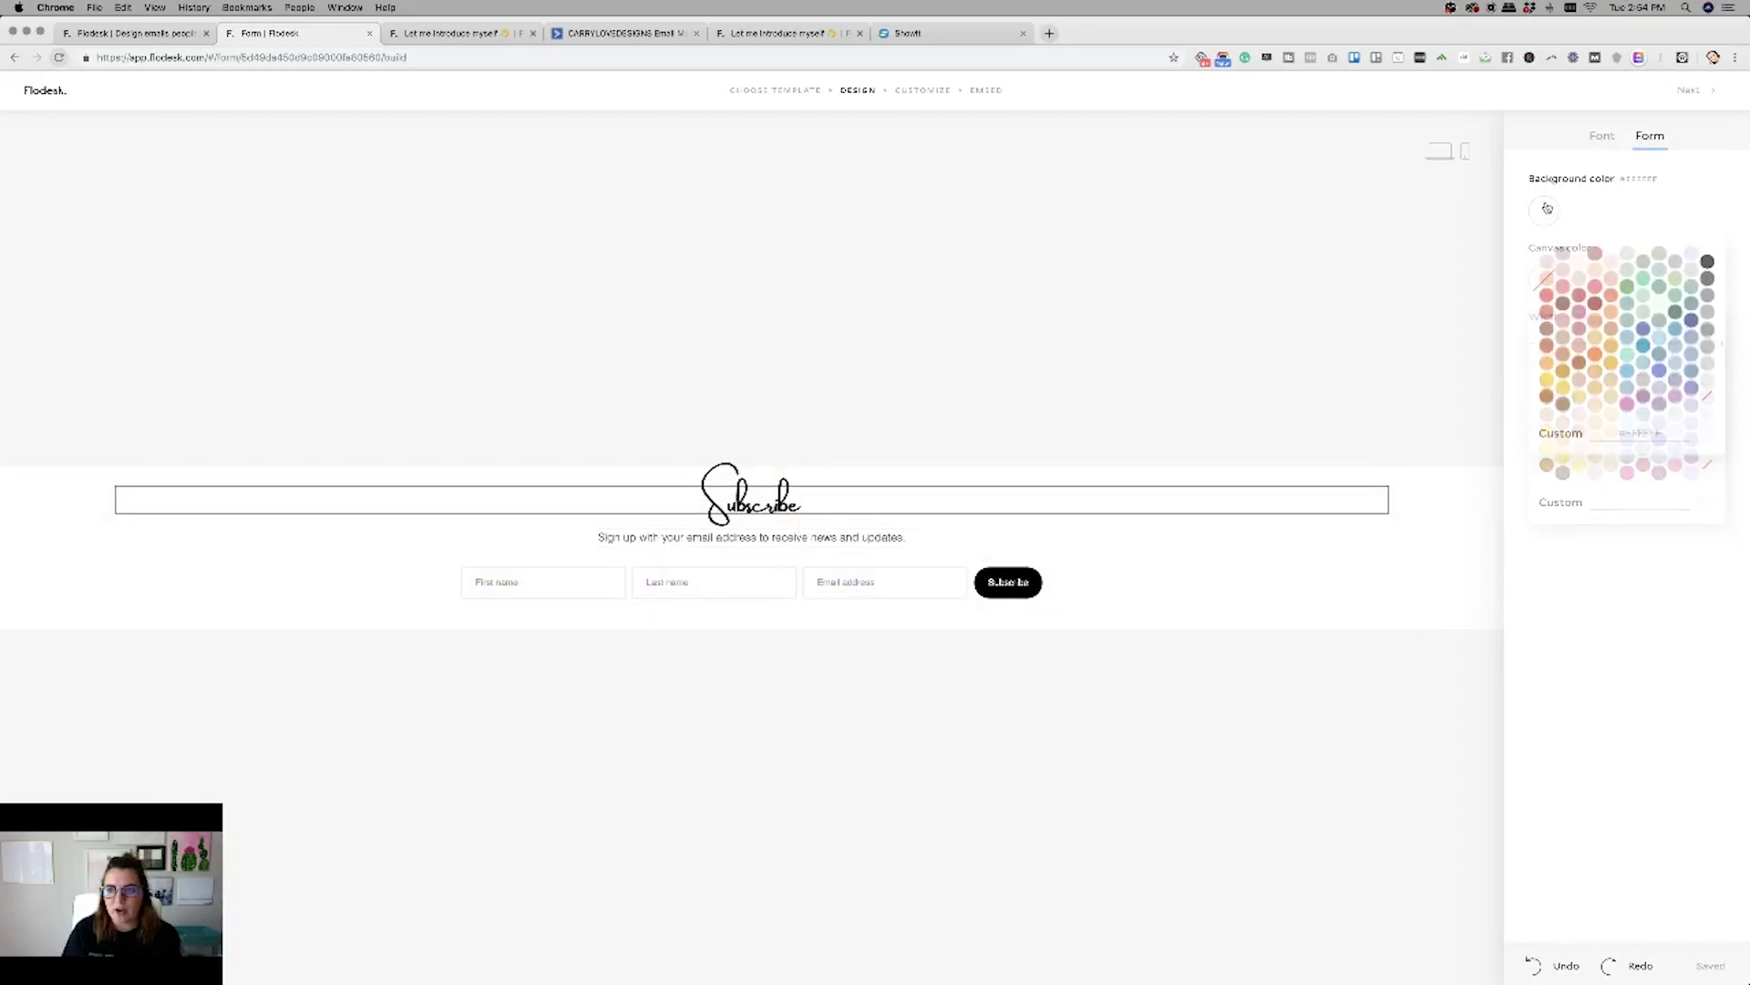
left_click(1709, 402)
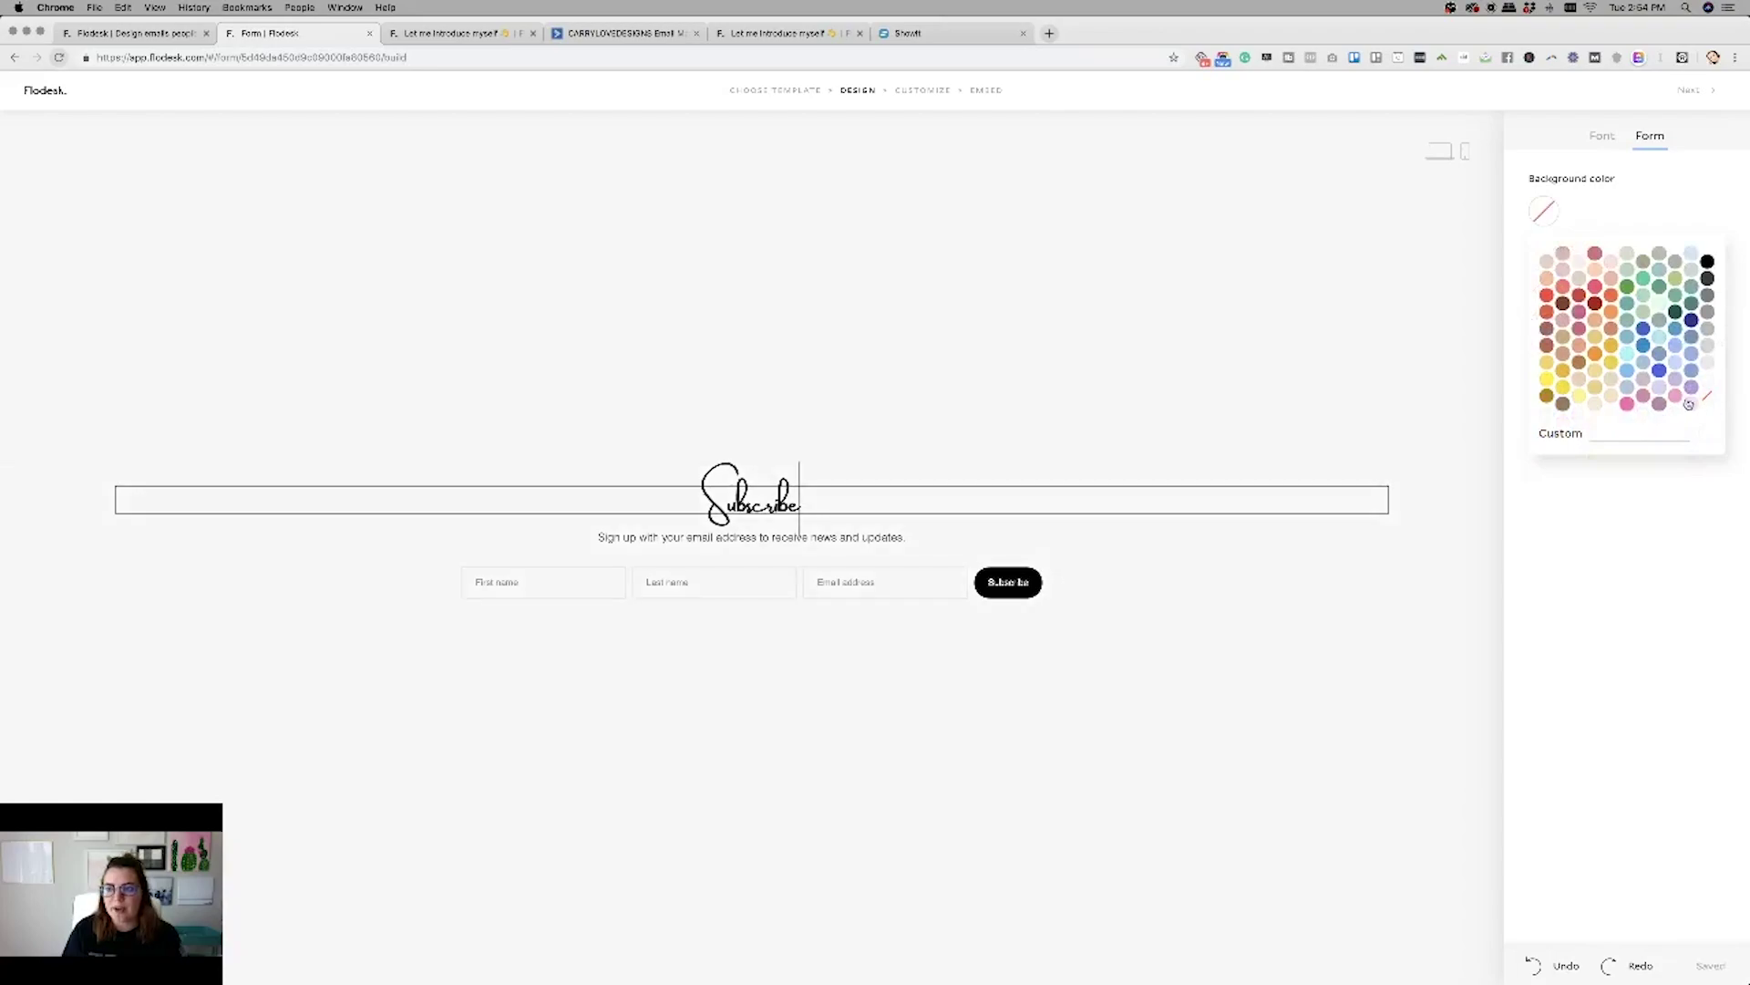
left_click(1421, 574)
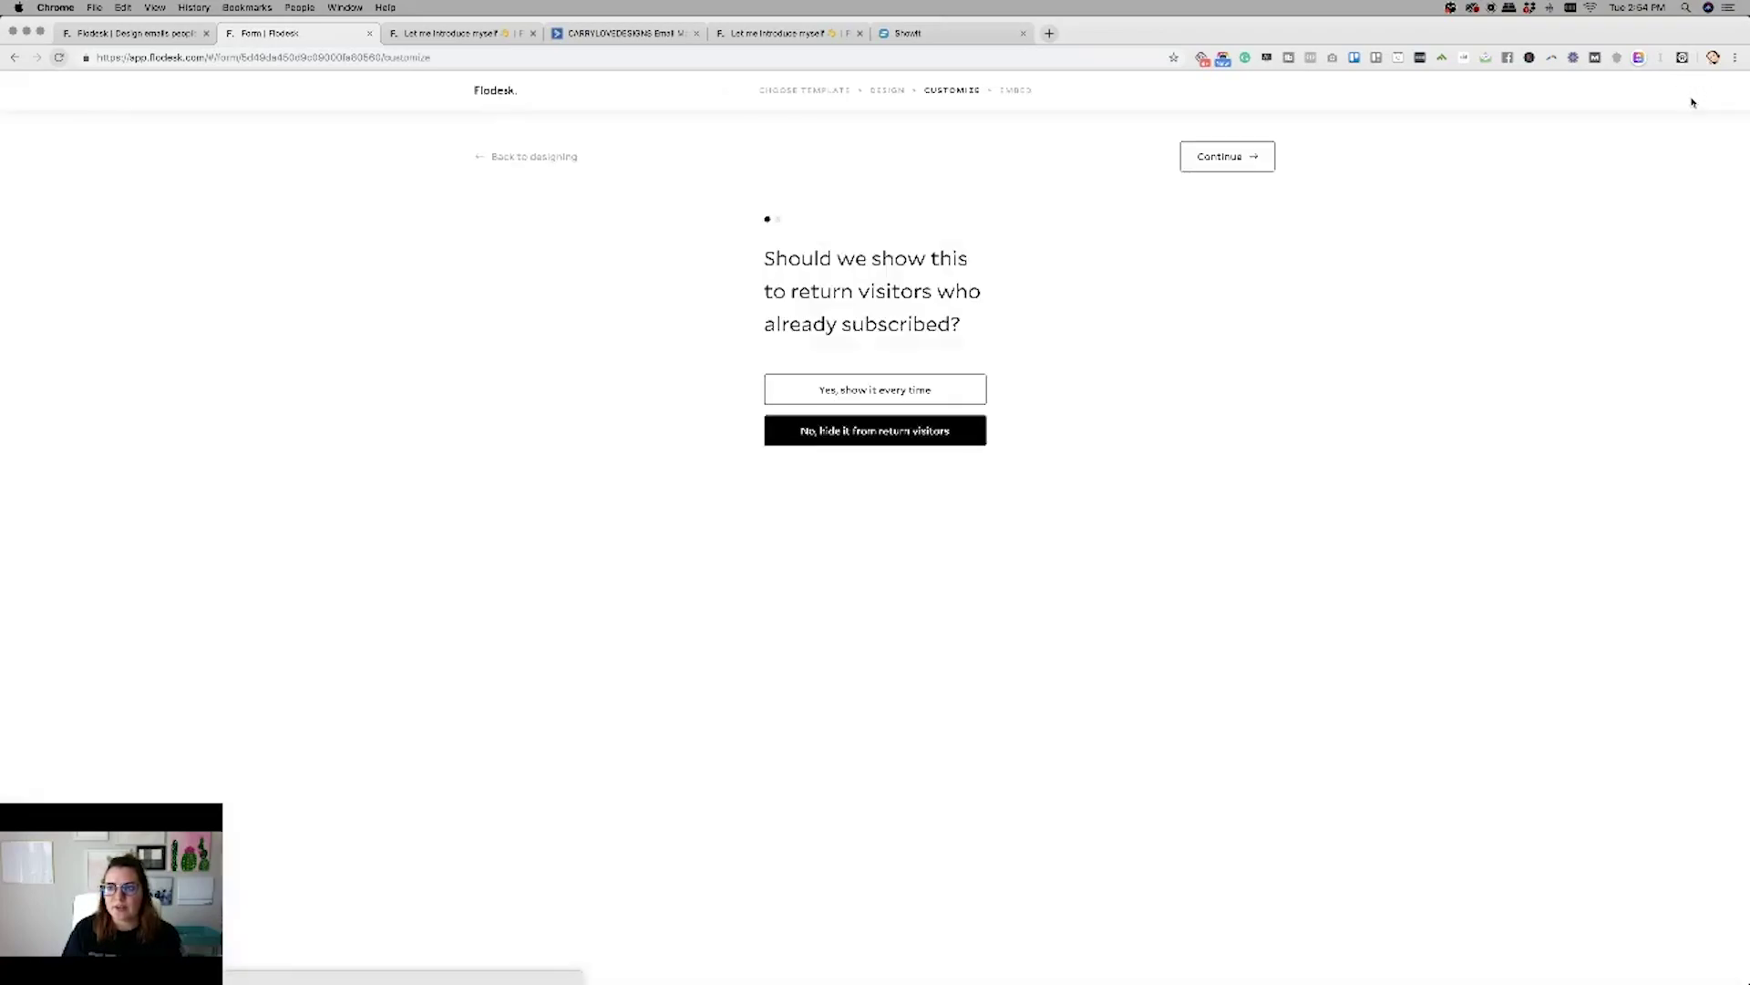
Recopy the form's embed code and open the Showit embed element's code editor.
left_click(1223, 158)
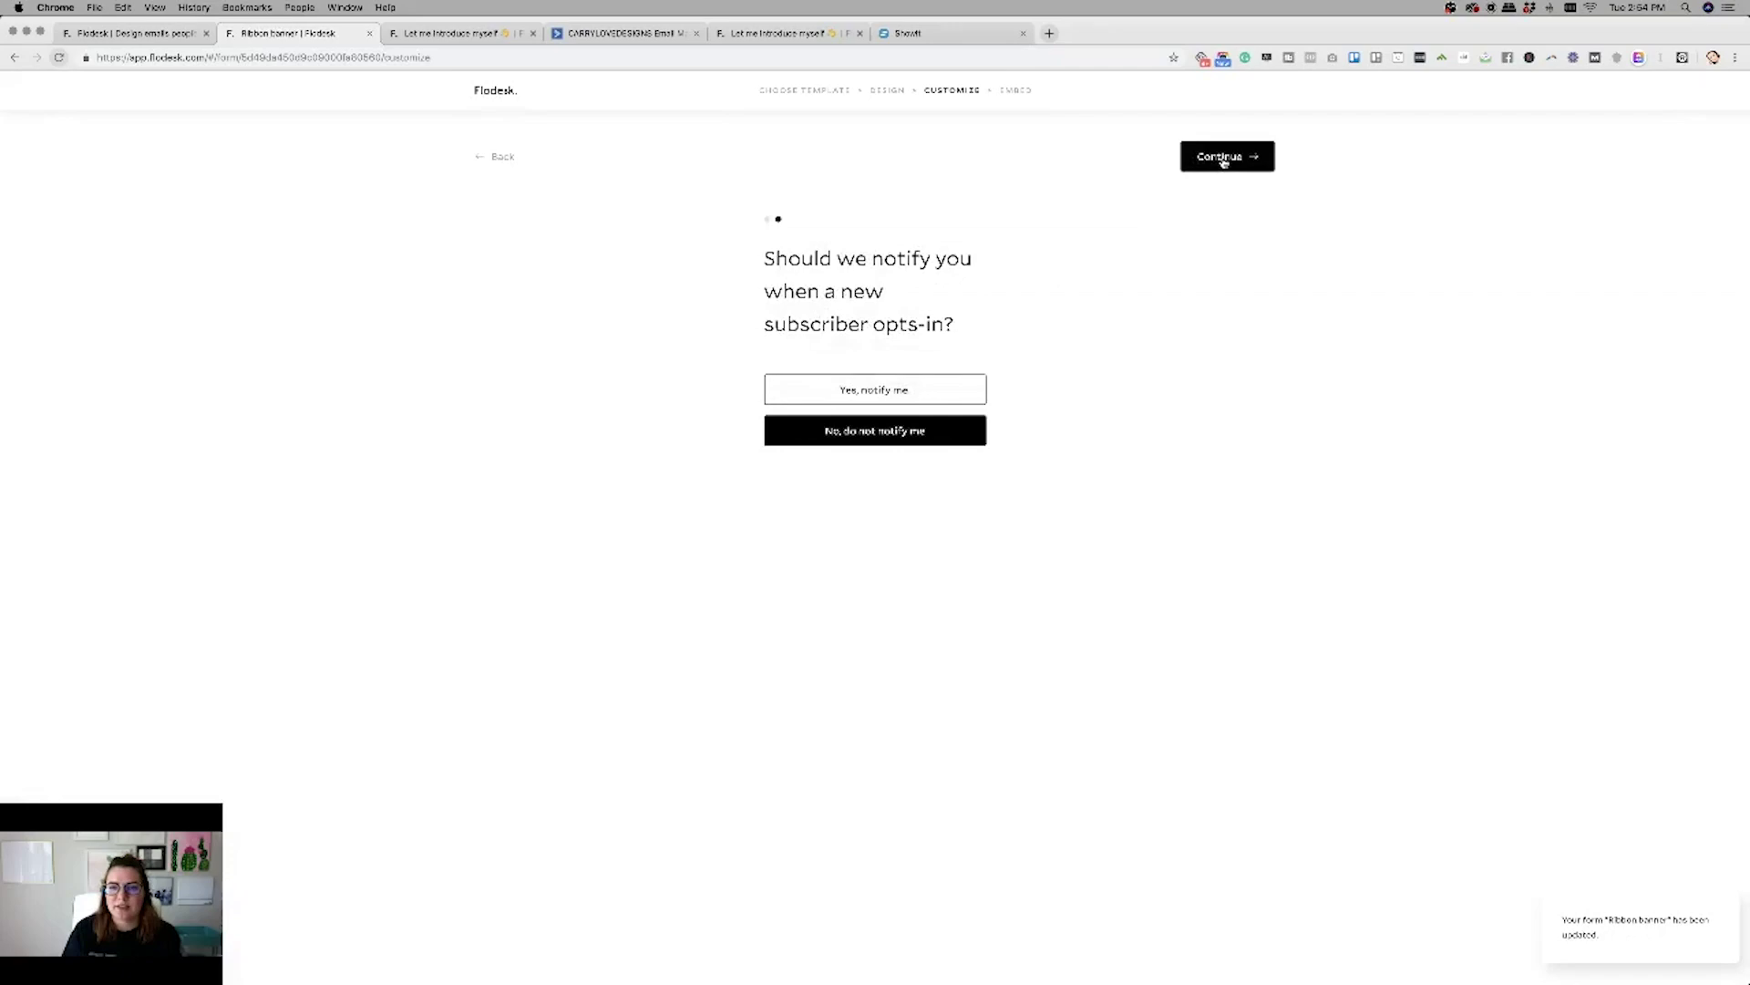
left_click(1219, 158)
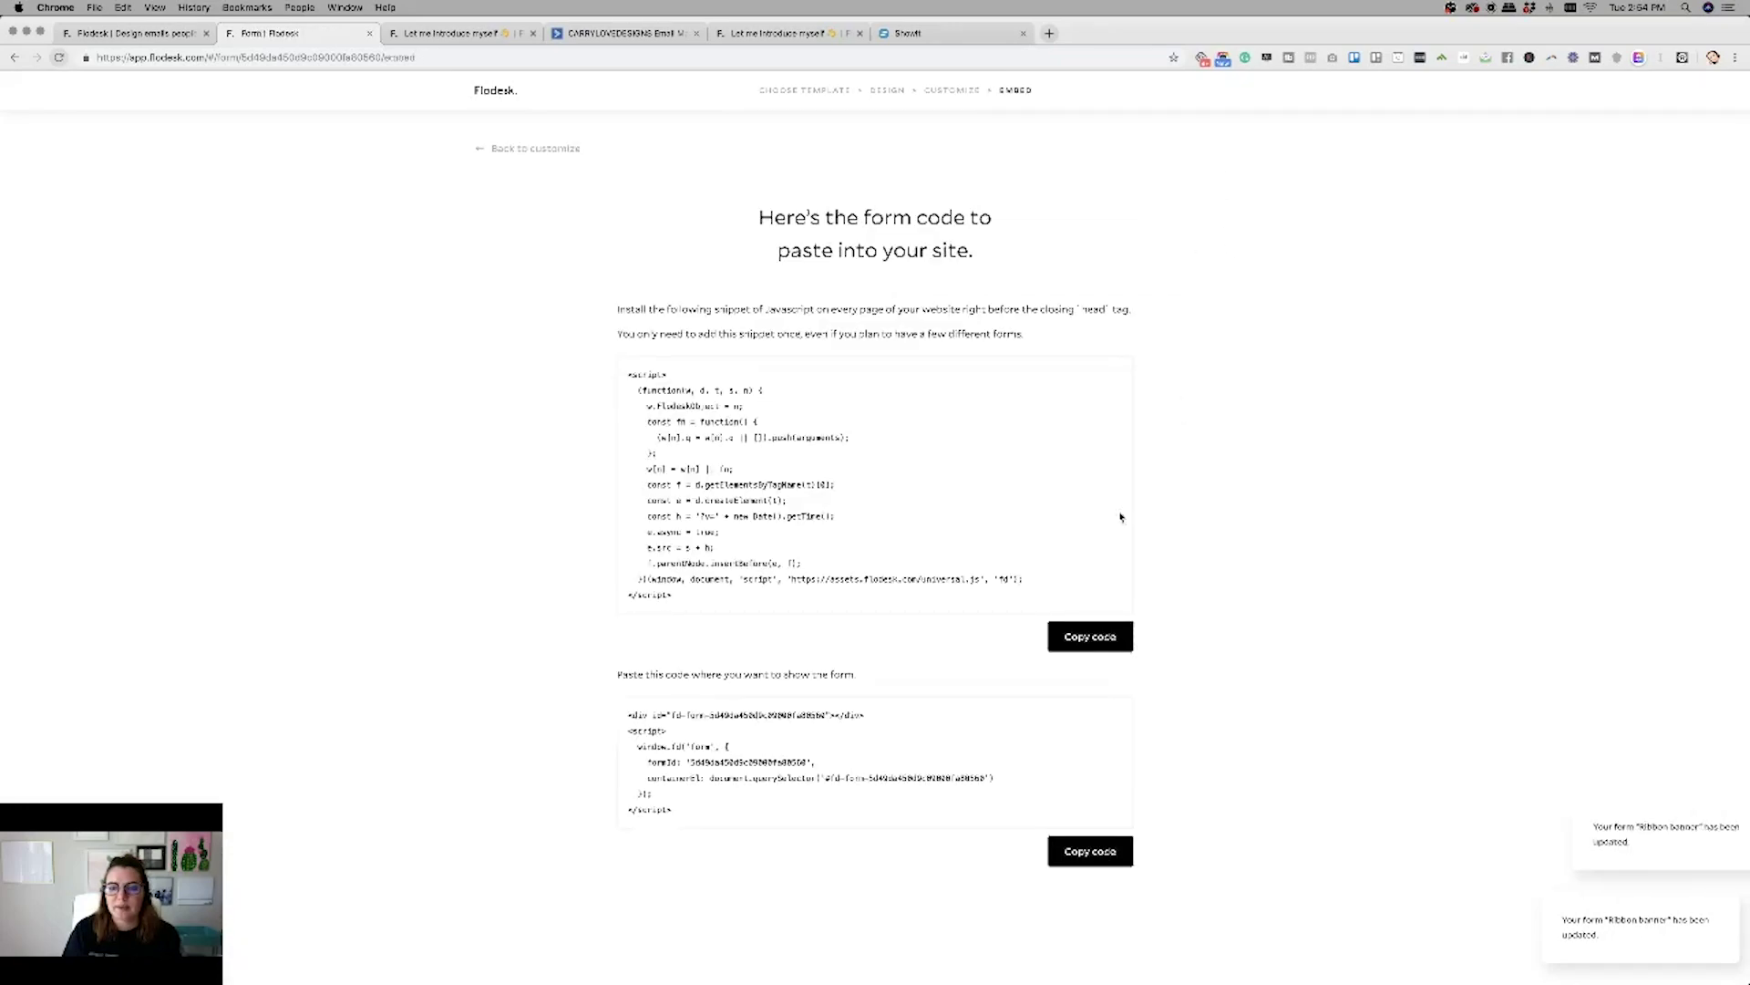
left_click(1089, 850)
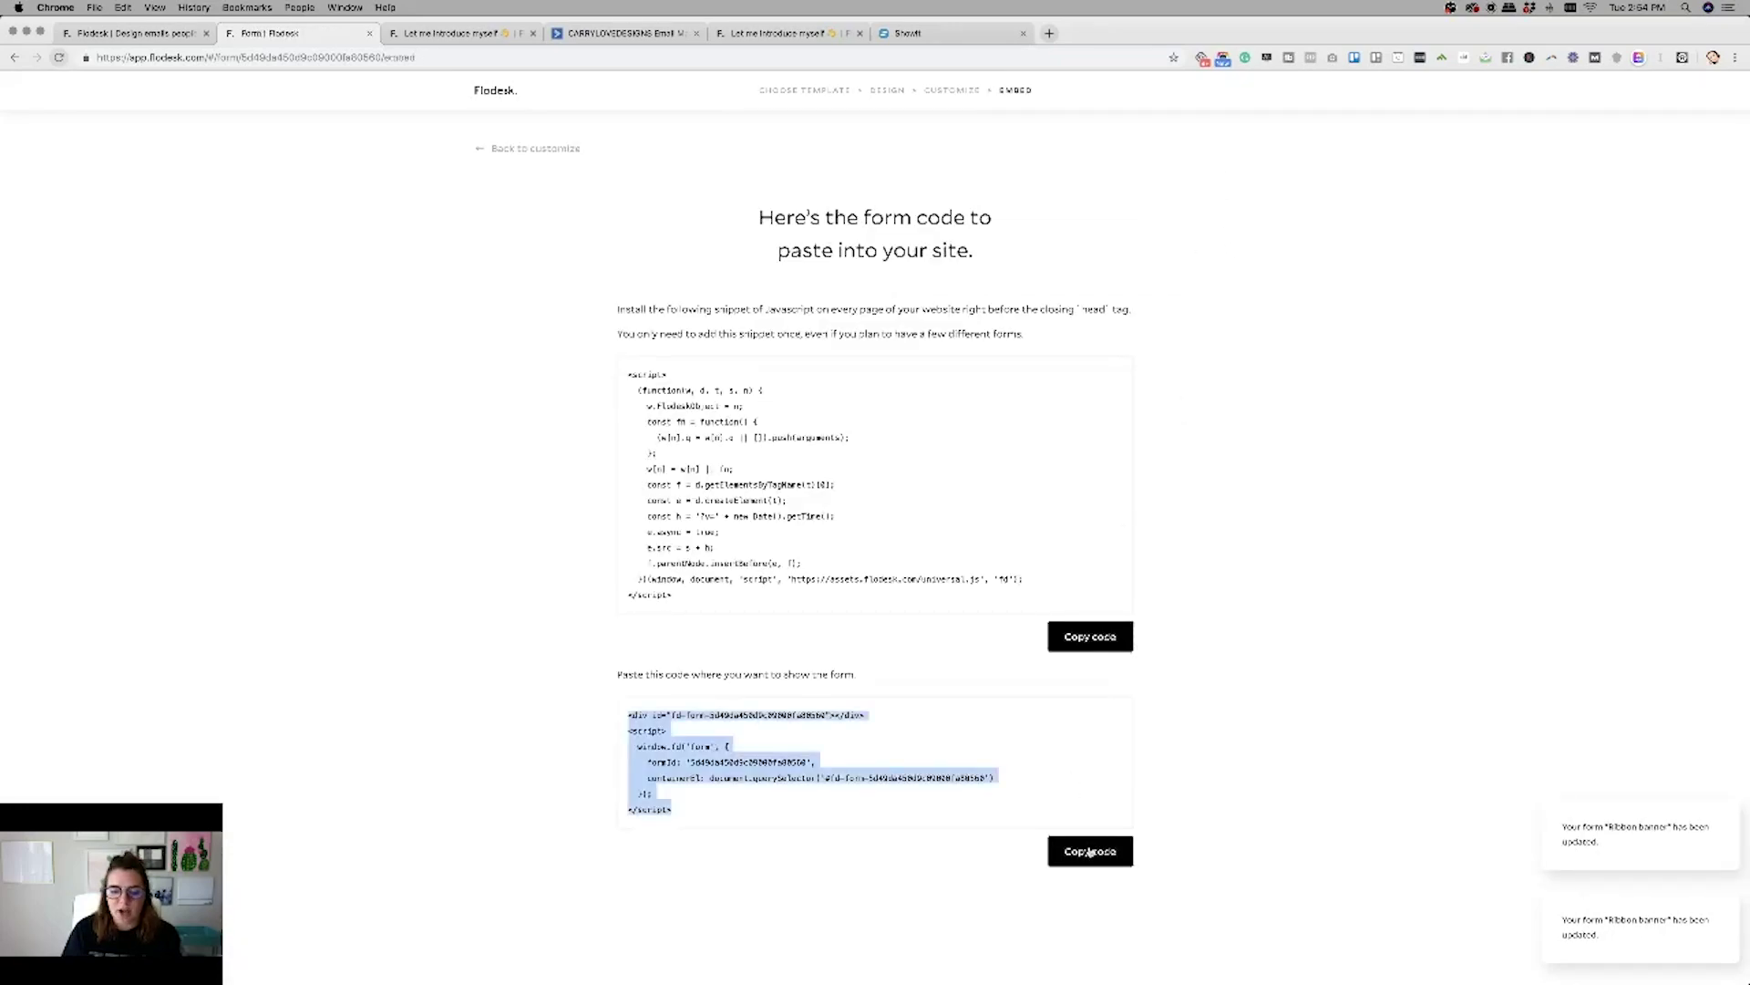
left_click(919, 34)
double_click(1043, 468)
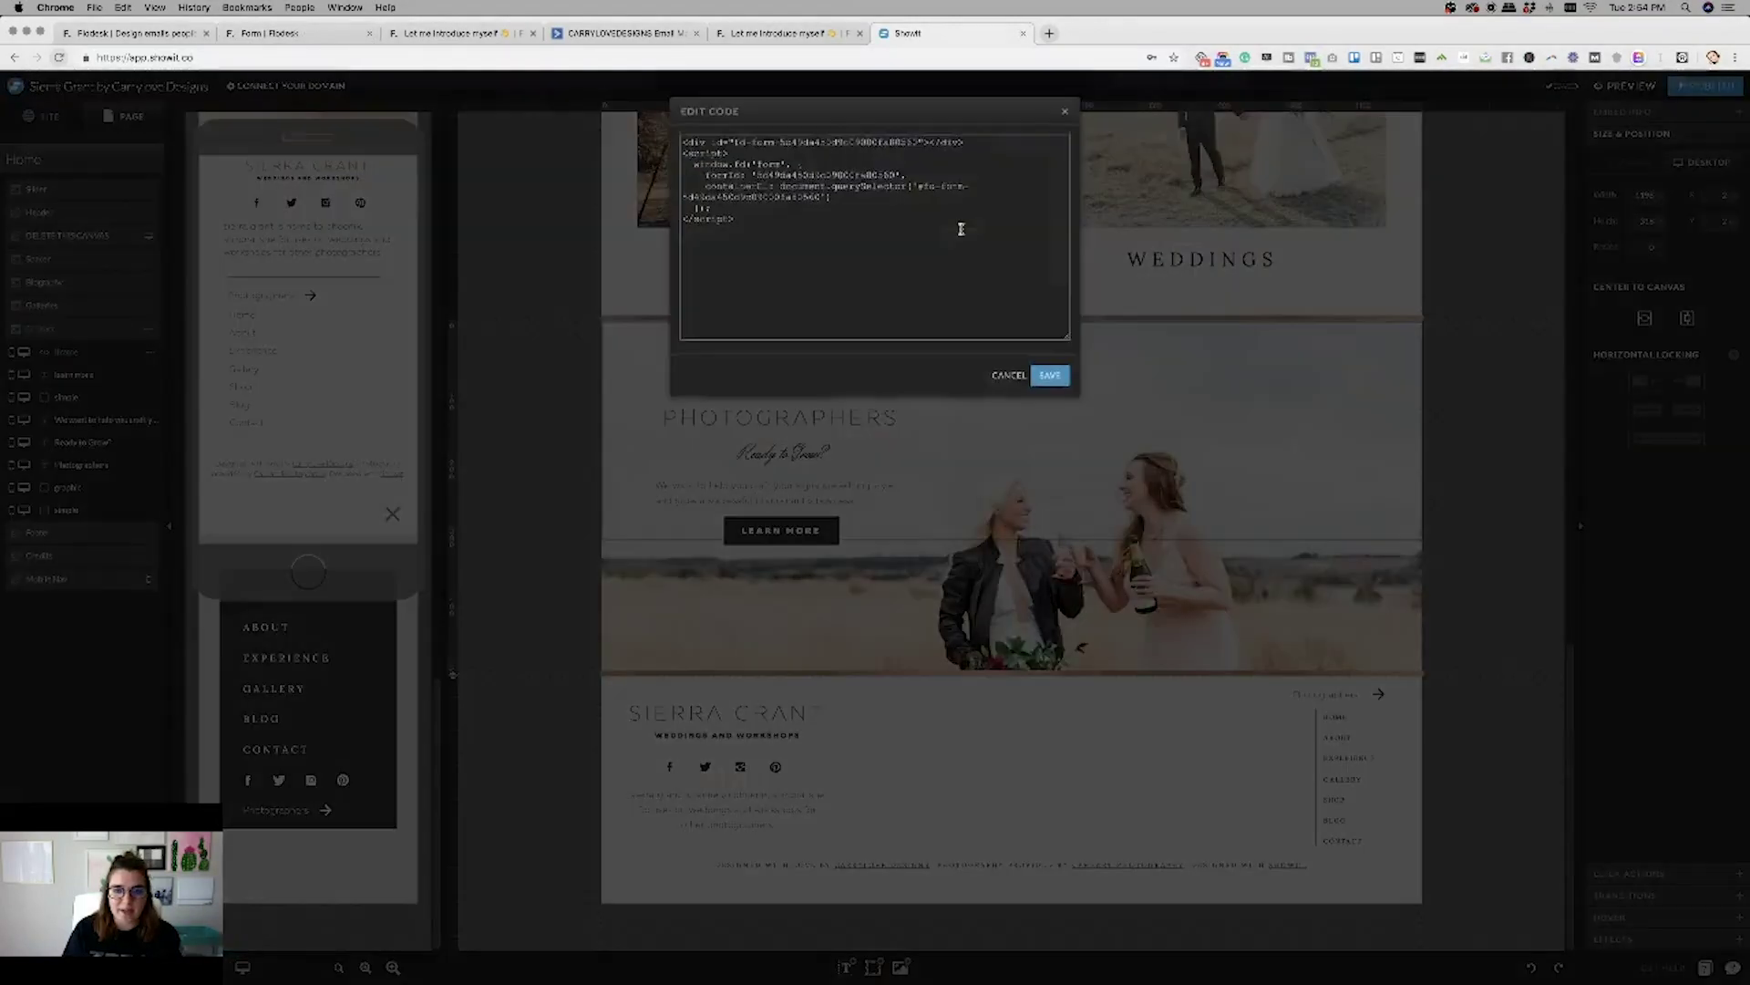
Paste and save the new Flodesk embed code, then nudge the form lower on the photo.
type("<div id=\"fd-form-5d4f8da15d9c0900fc80560\"></div> <script>   window.fd('form', {     formId: '5d4f8da15d9c0900fc80560',     containerEl: document.querySelector('#fd-form-5d4f8da15d9c0900fc80560')   }); </script>")
left_click(1049, 375)
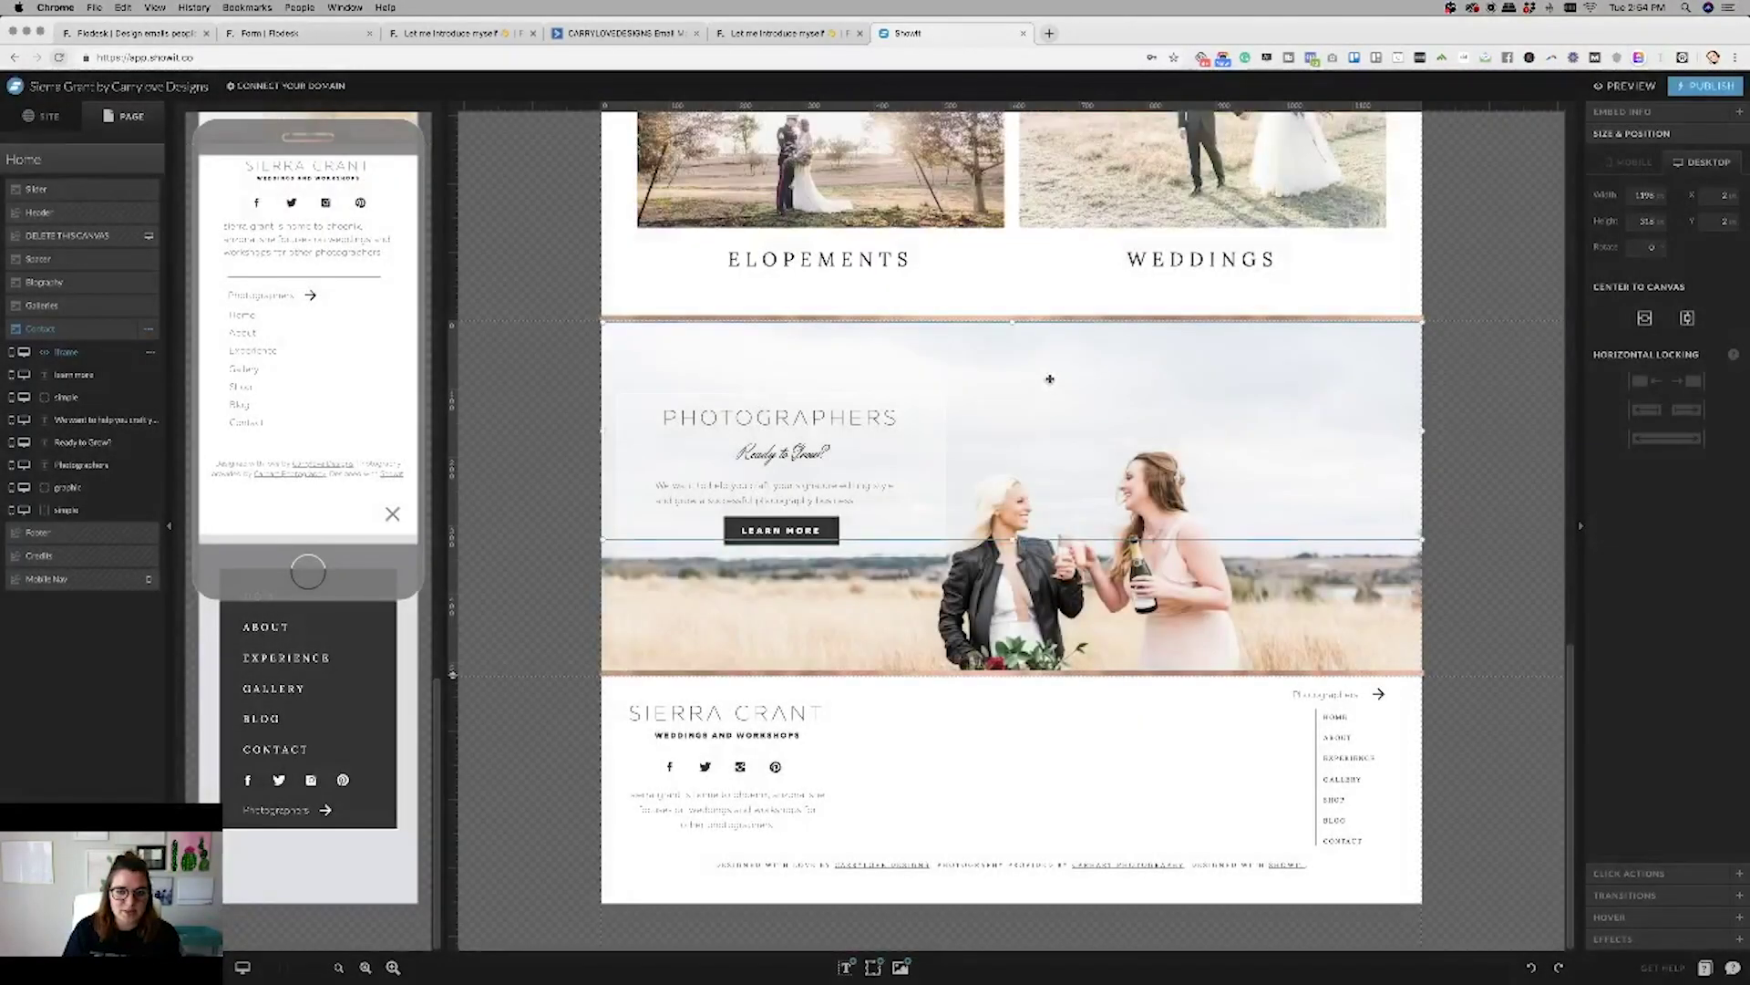
left_click_drag(1013, 515, 1013, 553)
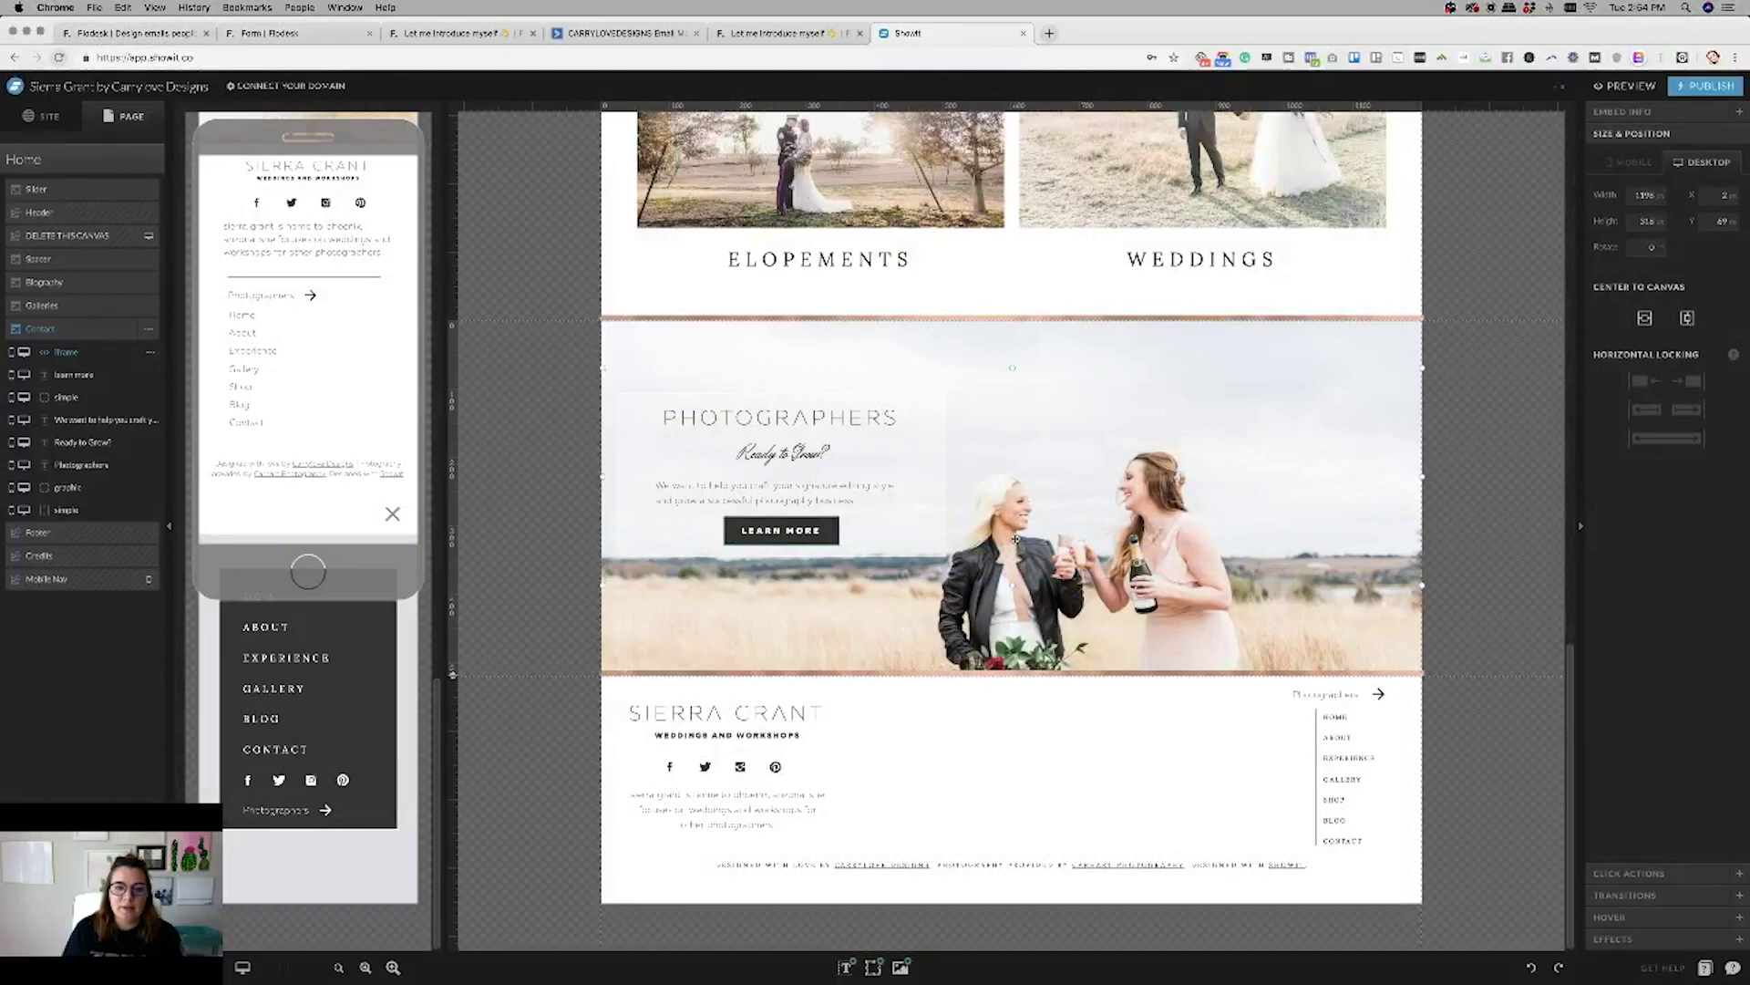
Duplicate the Contact canvas and delete the original's text and Learn More button layers.
left_click(148, 330)
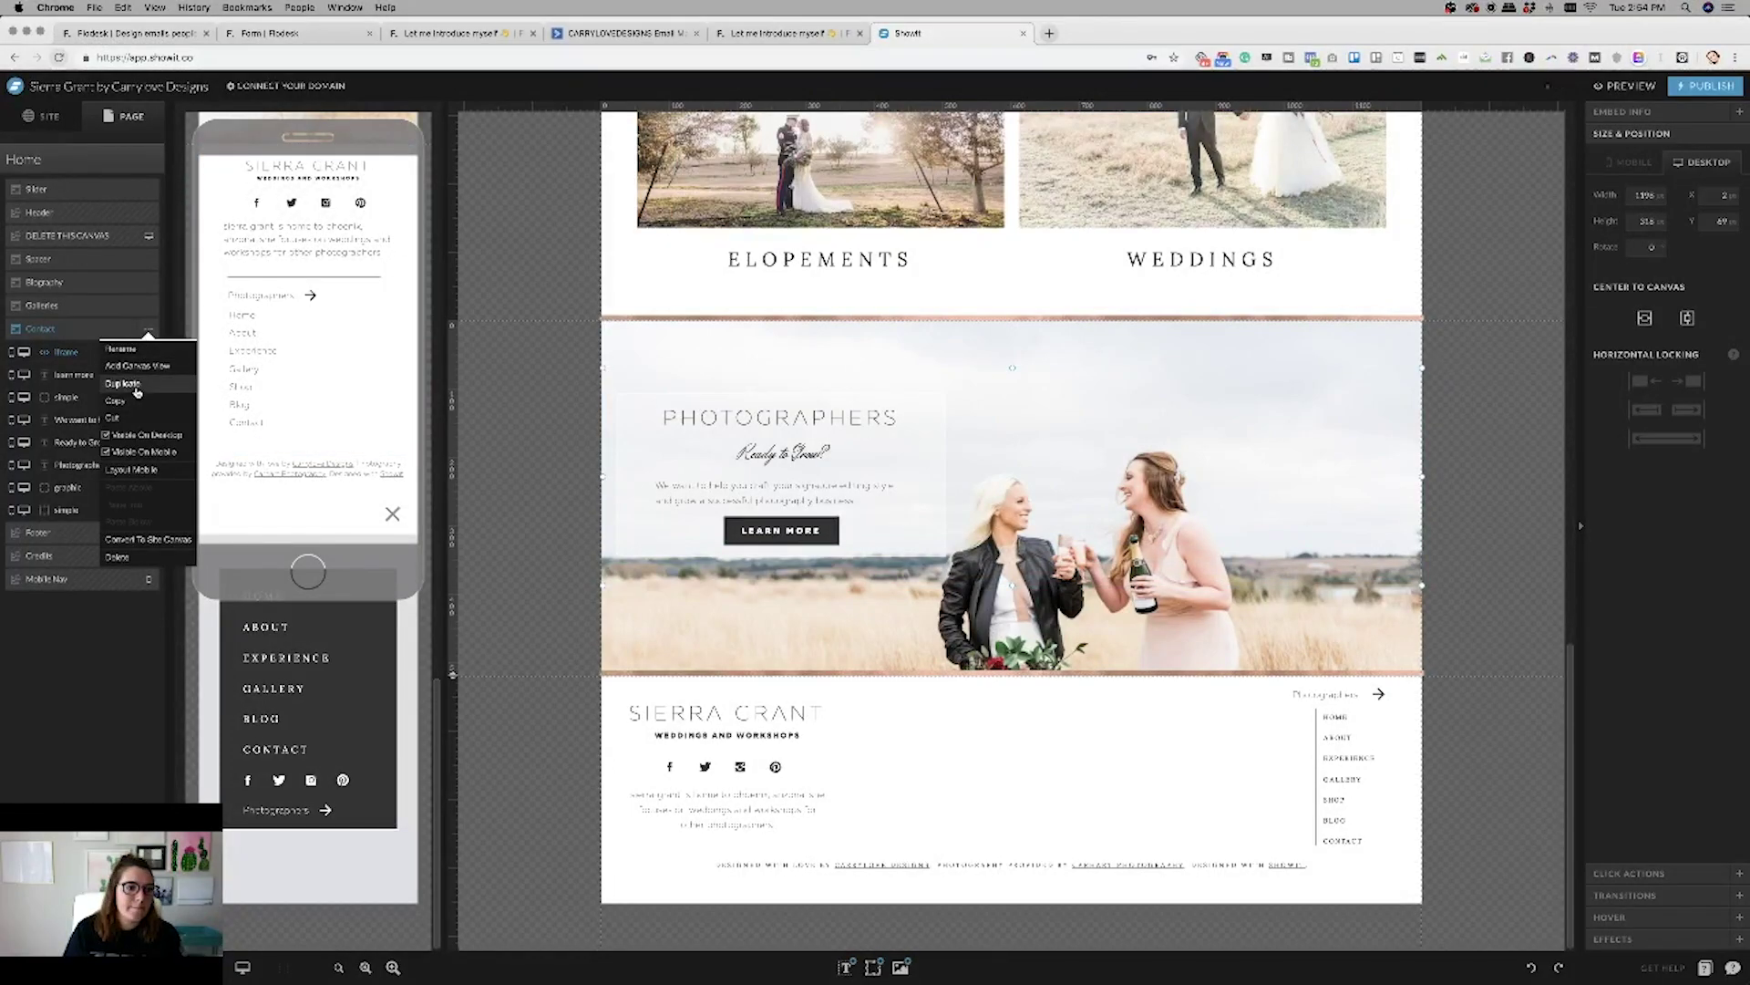
left_click(137, 384)
scroll(641, 660, "down", 1)
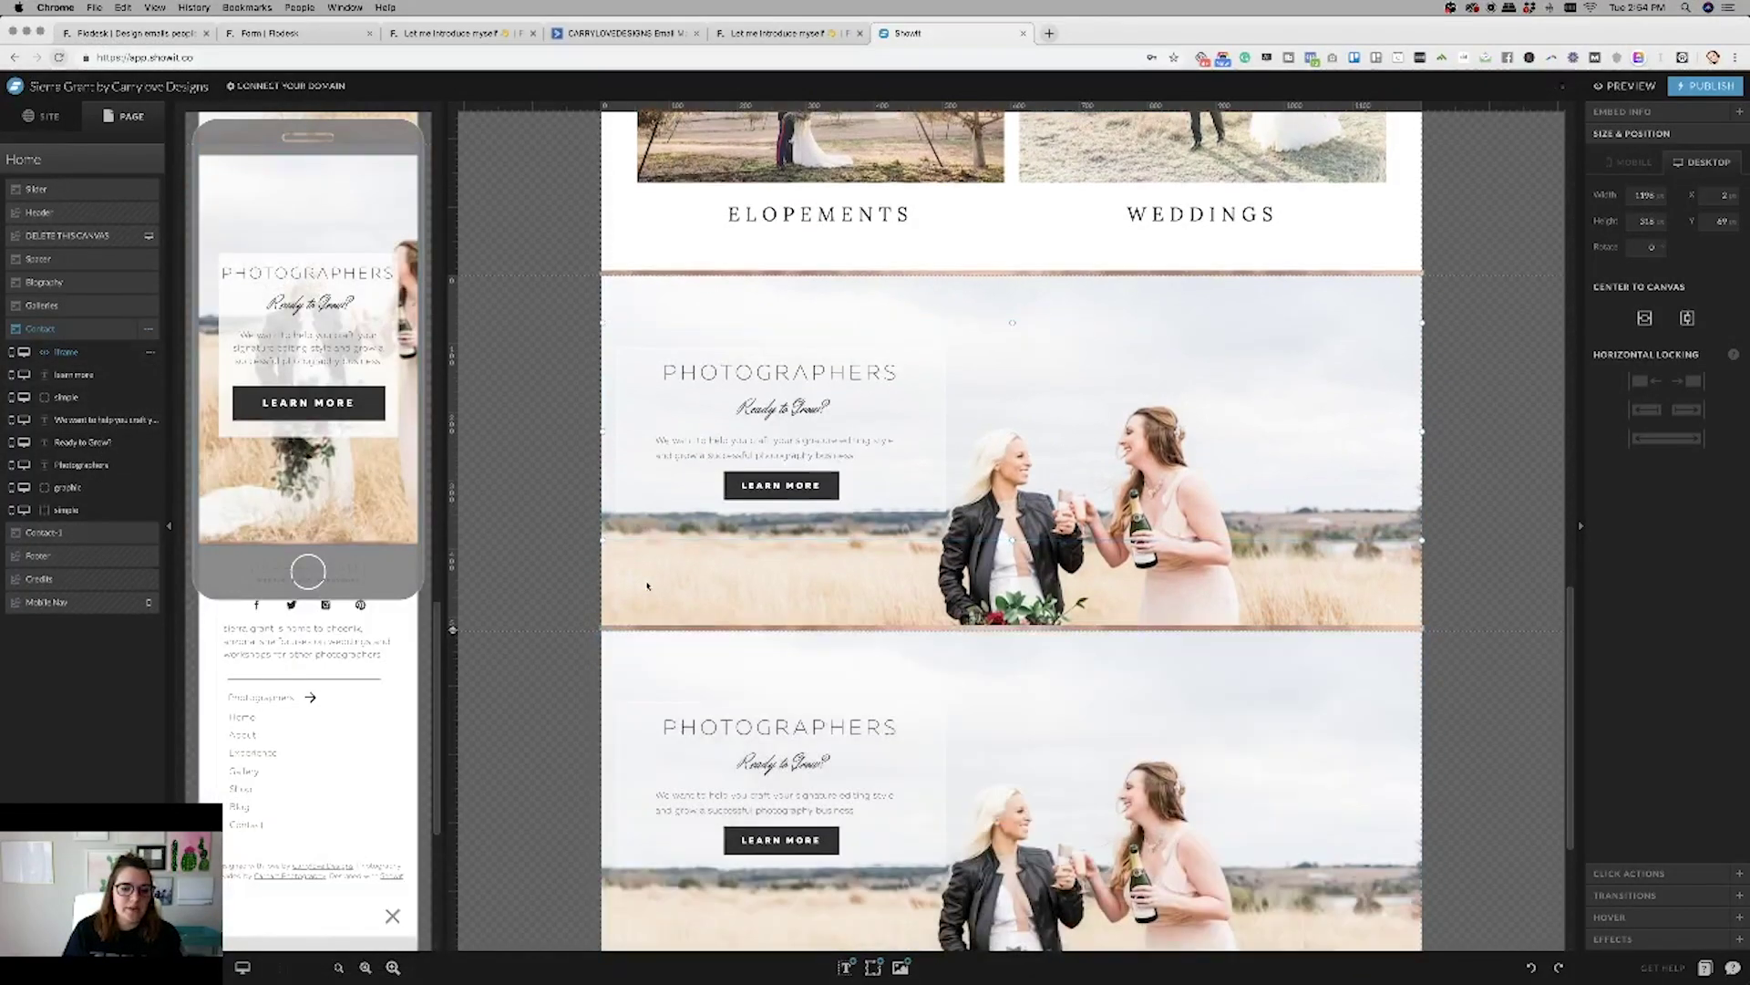
left_click(72, 375)
left_click(50, 516, "shift")
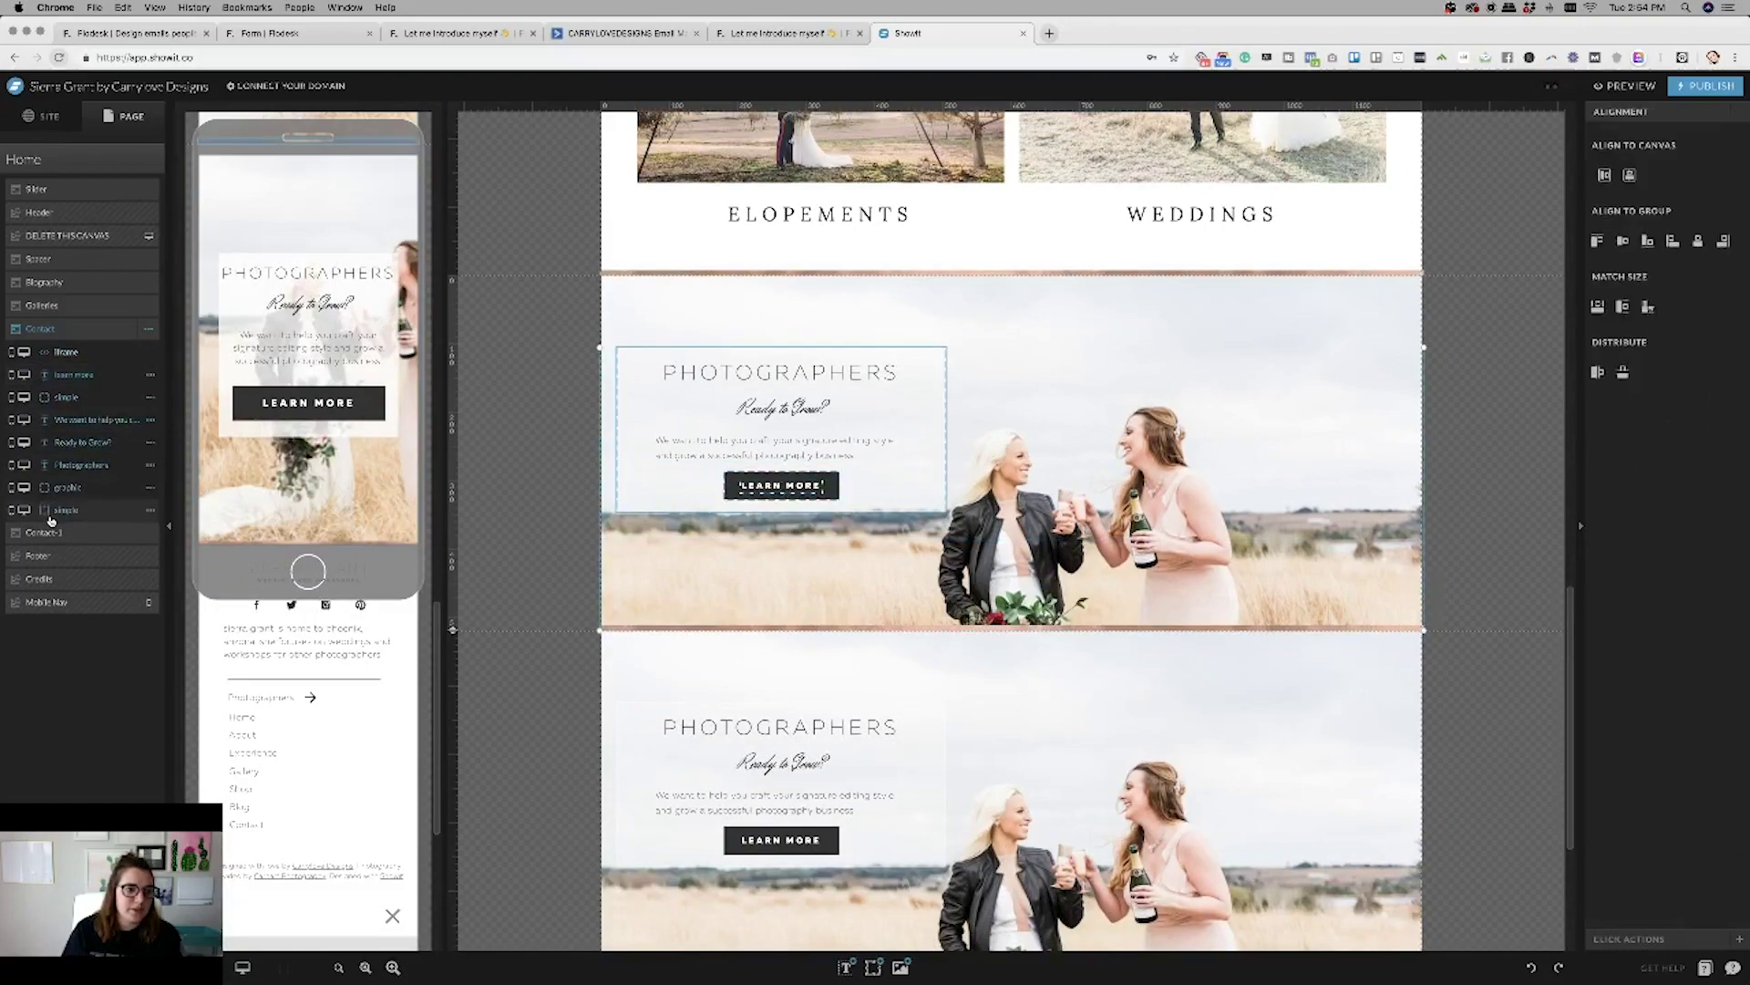
key("Delete")
left_click(753, 432)
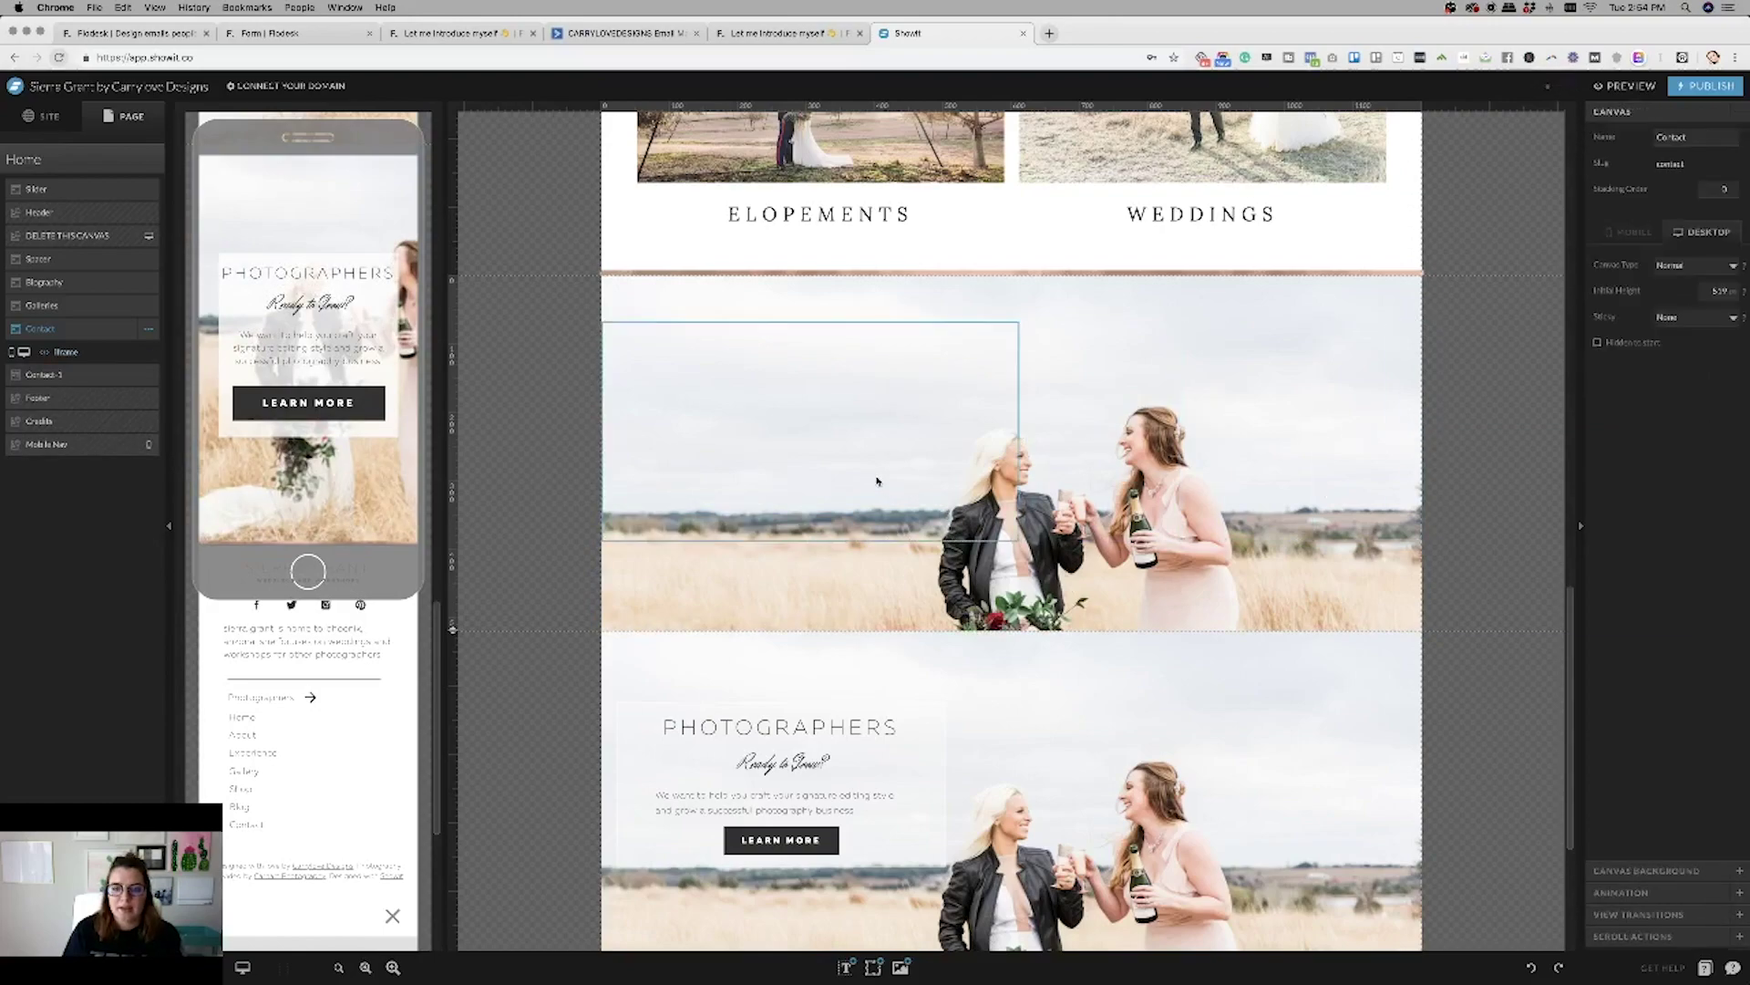
Hide the Contact-1 duplicate on mobile and desktop, then preview the site.
left_click(82, 374)
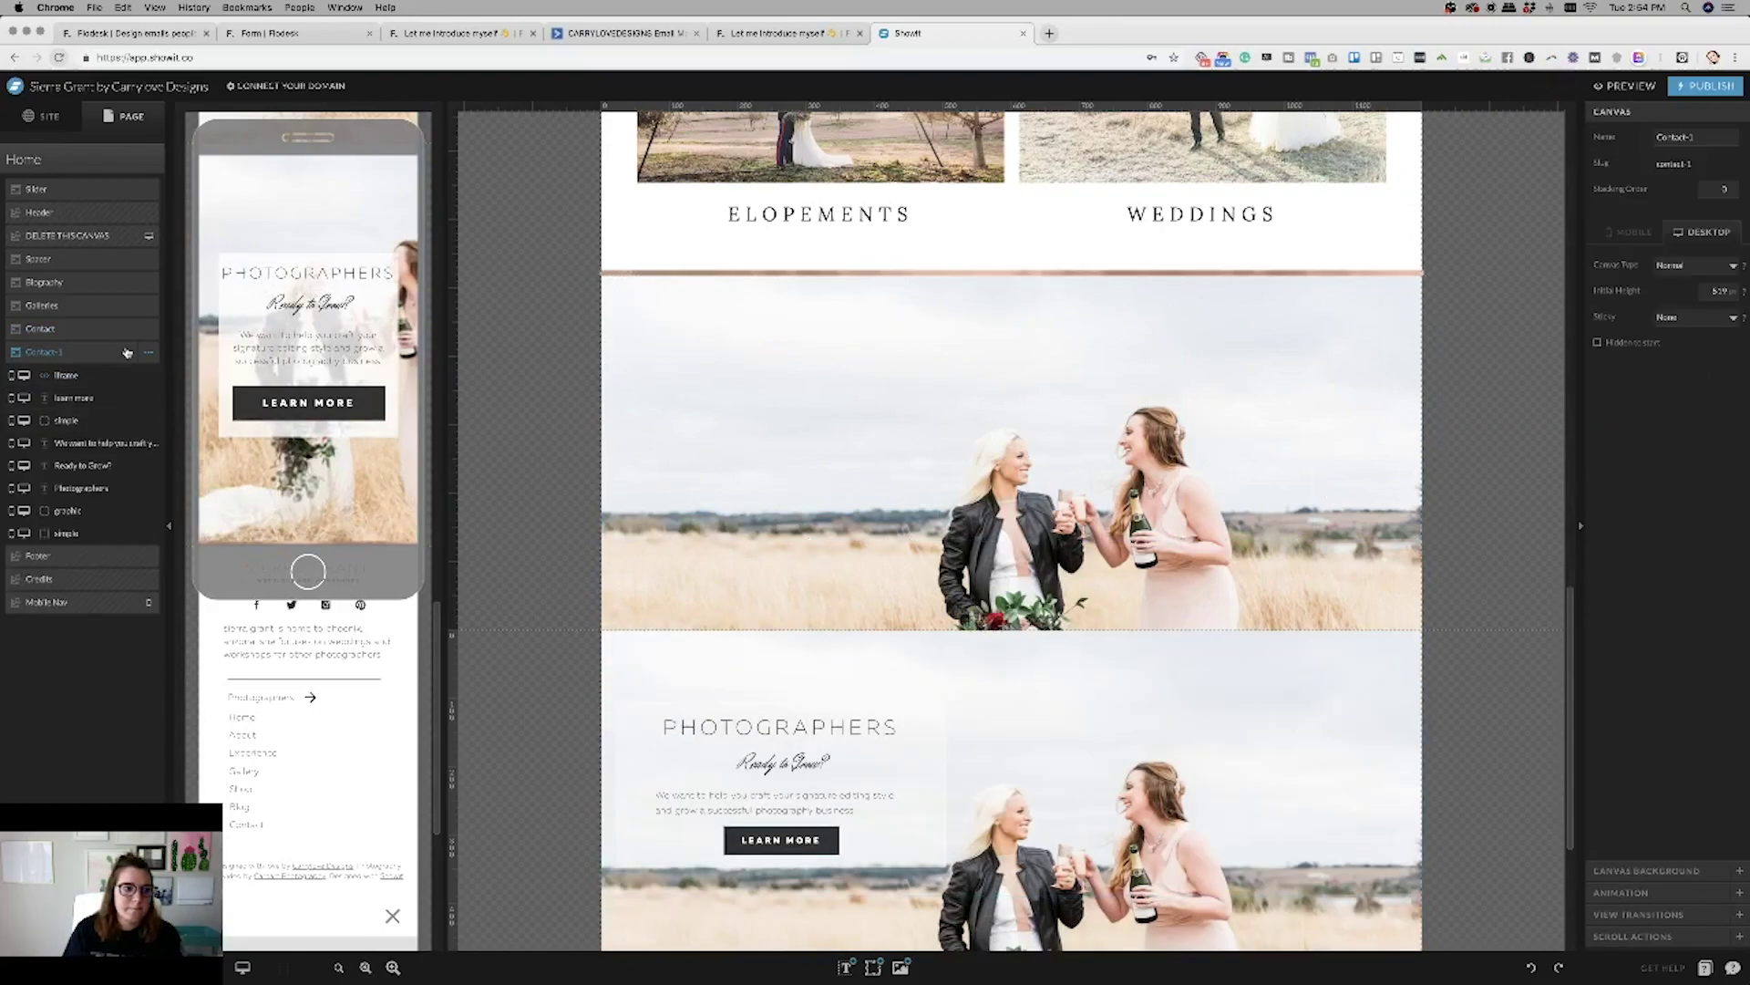
left_click(147, 354)
left_click(136, 475)
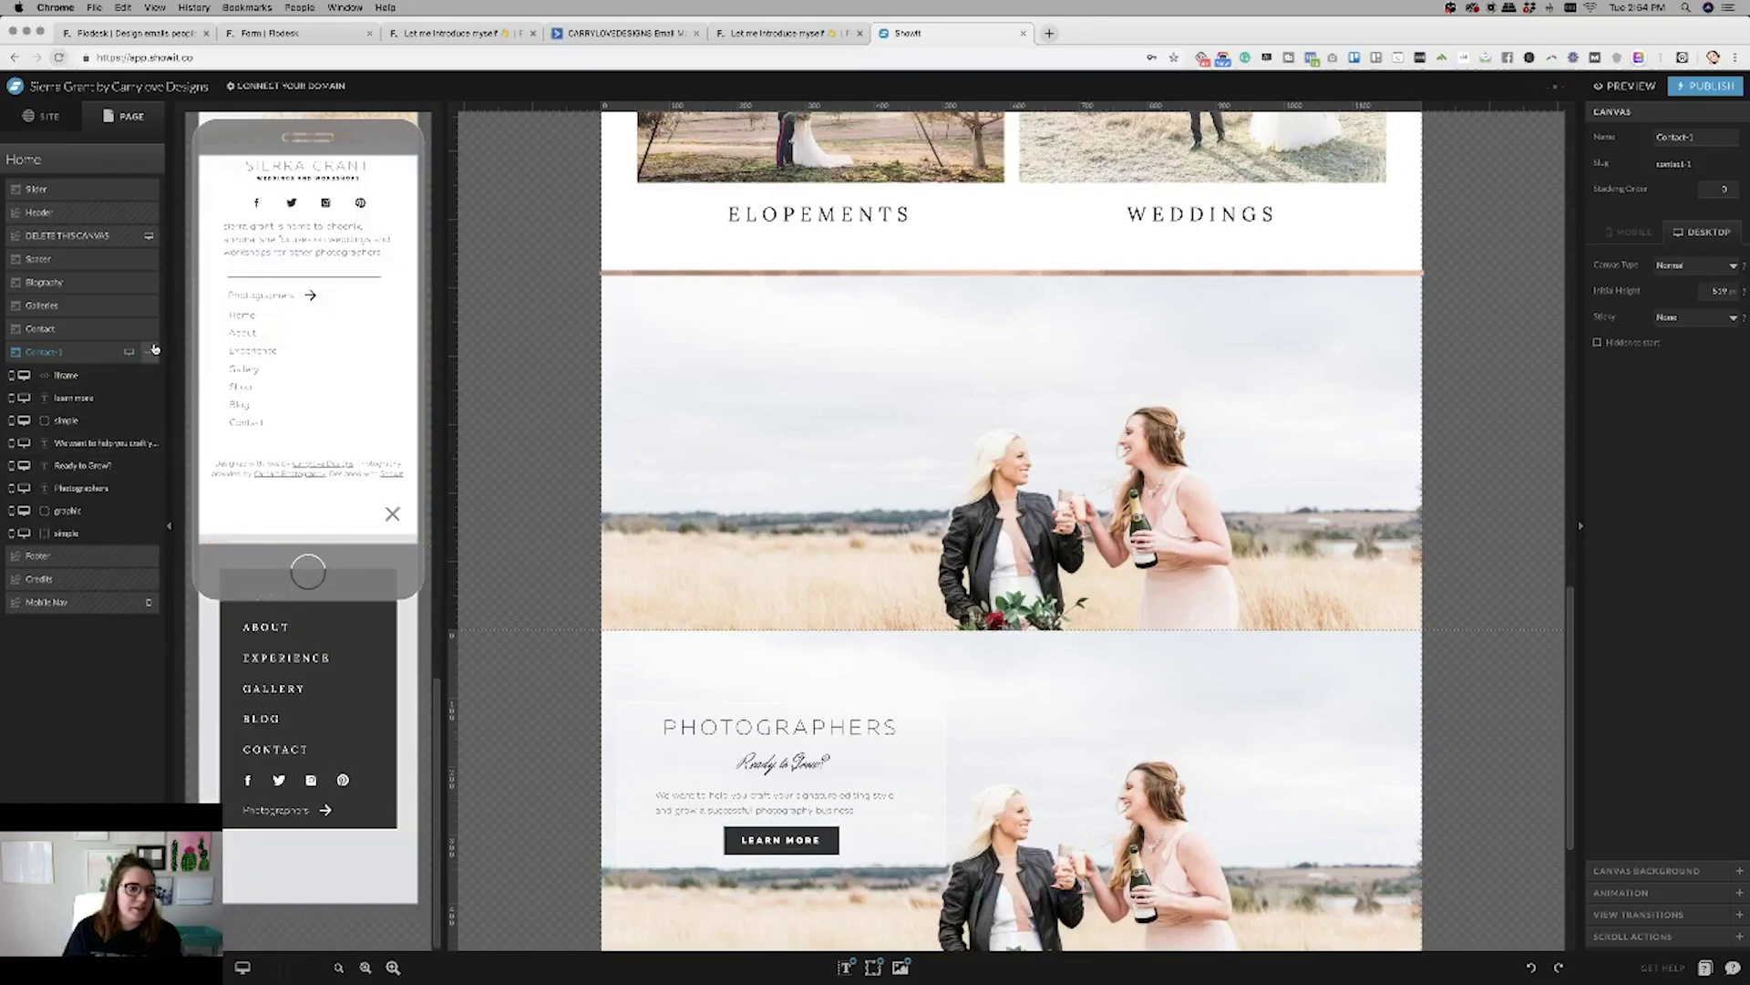
left_click(149, 352)
left_click(150, 438)
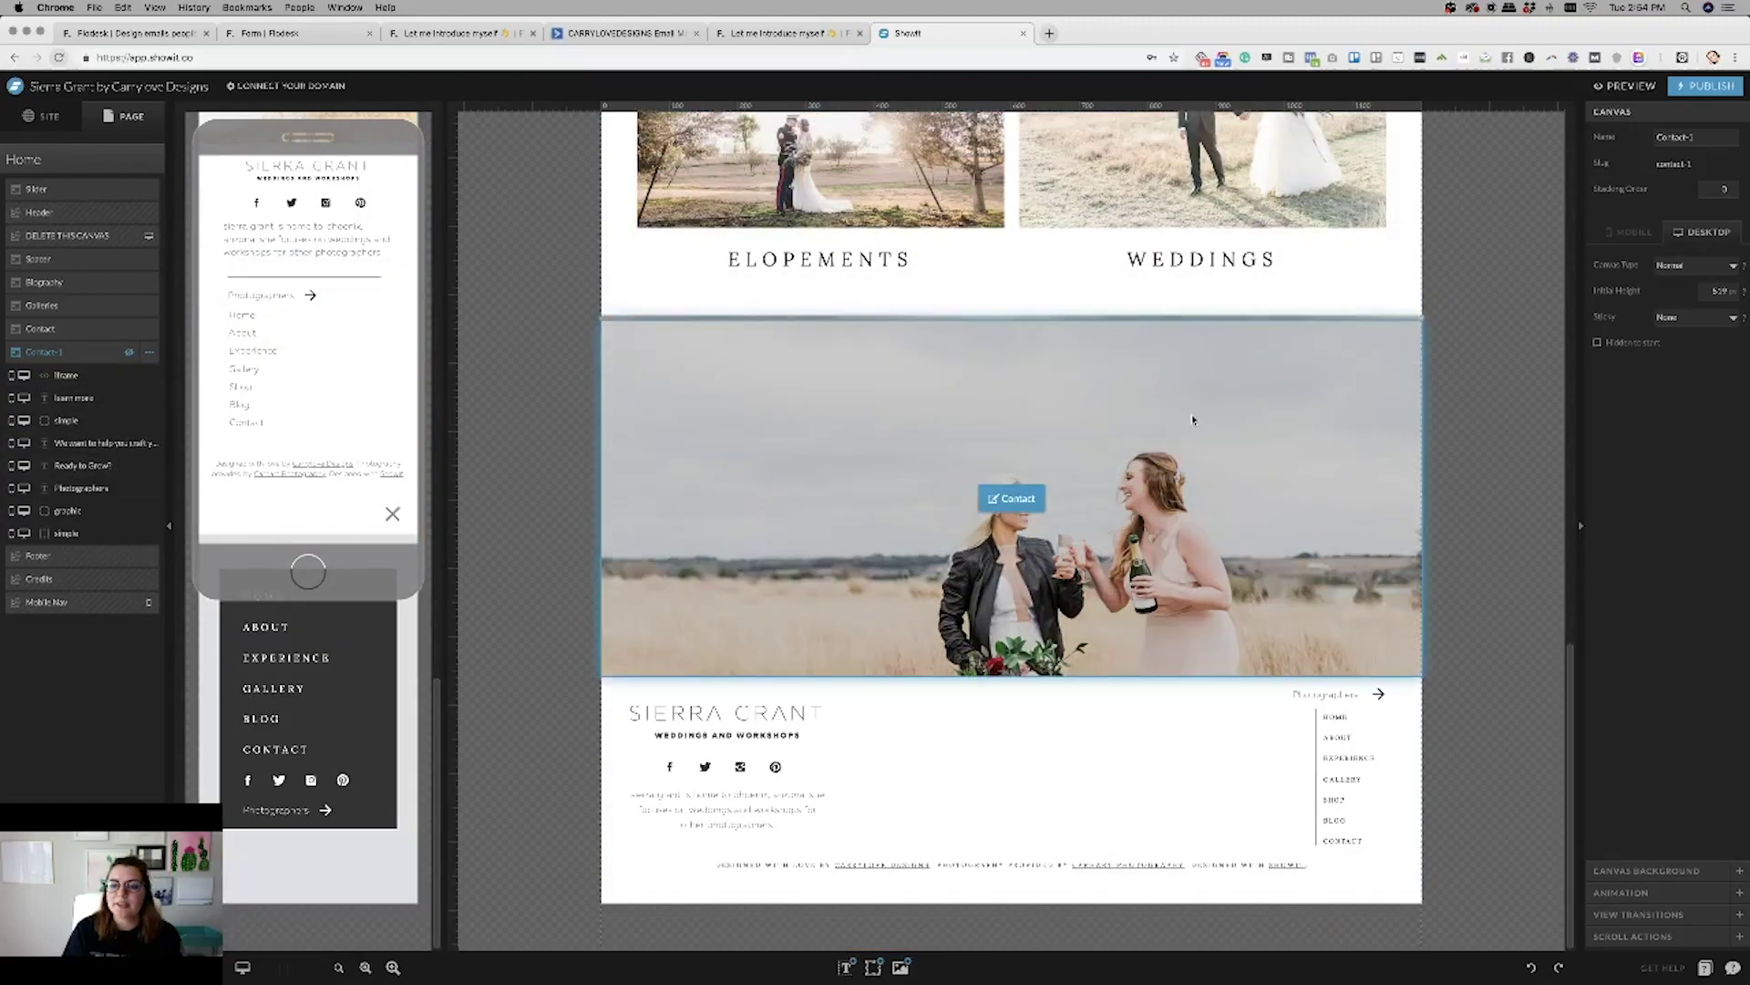
left_click(1003, 511)
left_click(1630, 86)
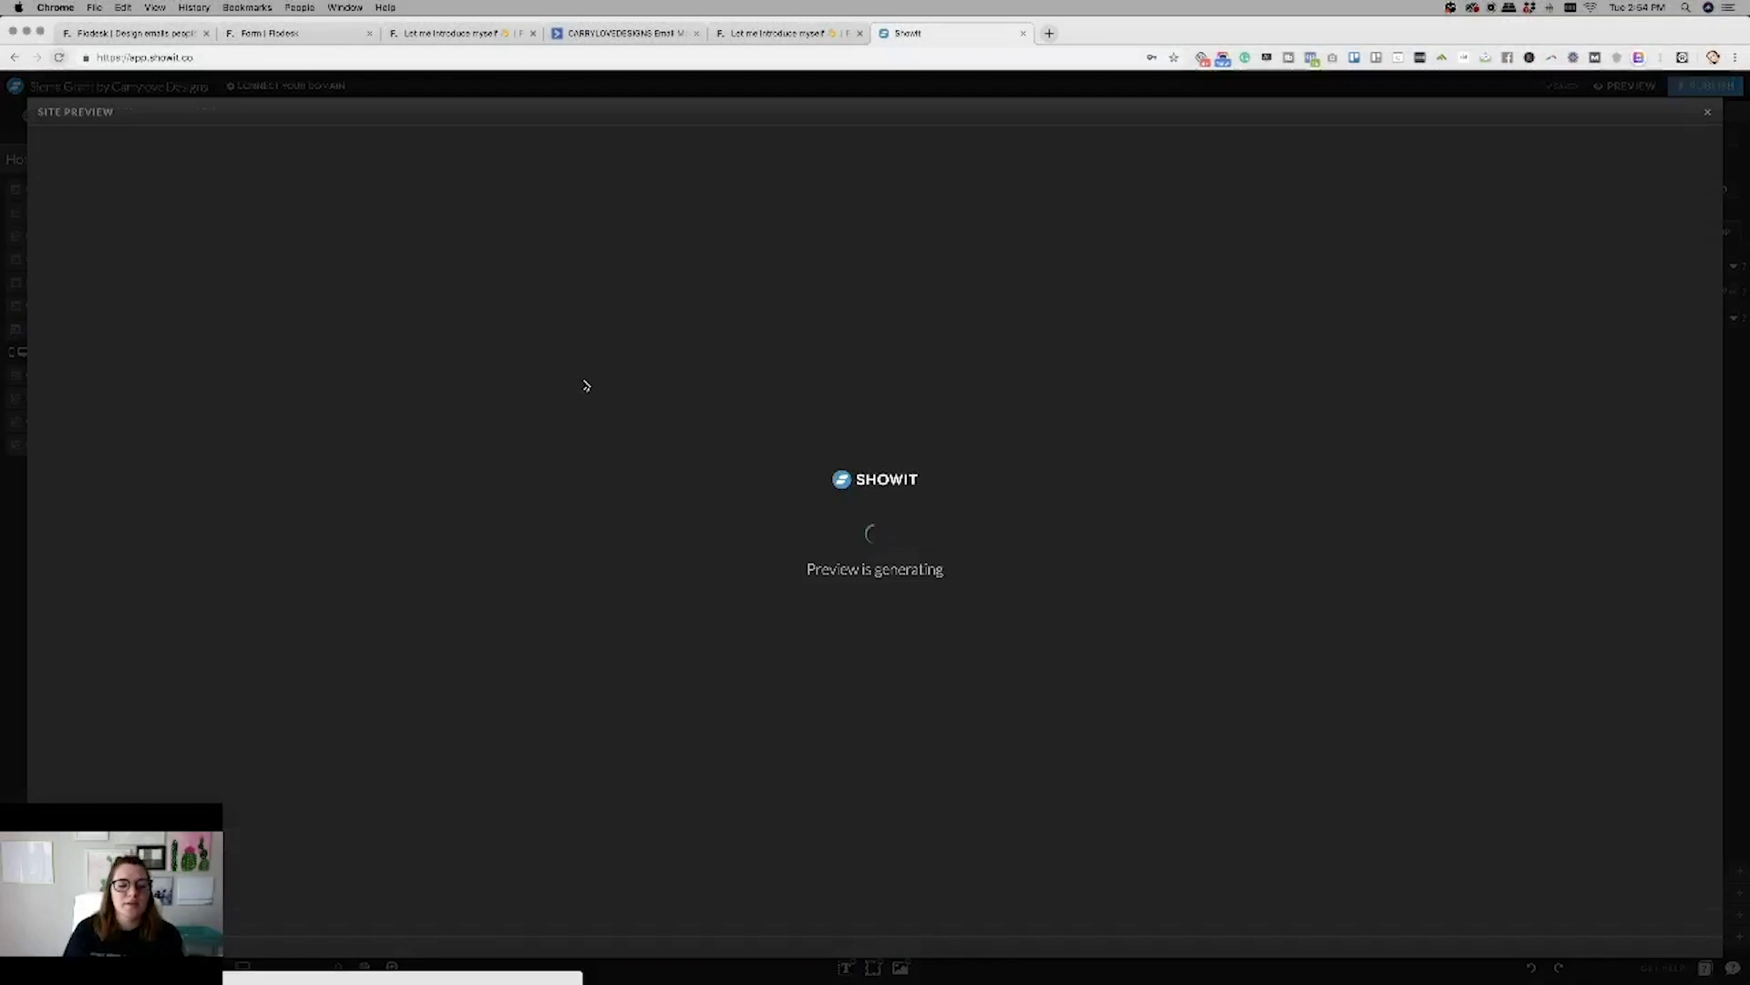
Inspect the transparent-background Subscribe form over the couple photo in the preview.
scroll(619, 579, "down", 15)
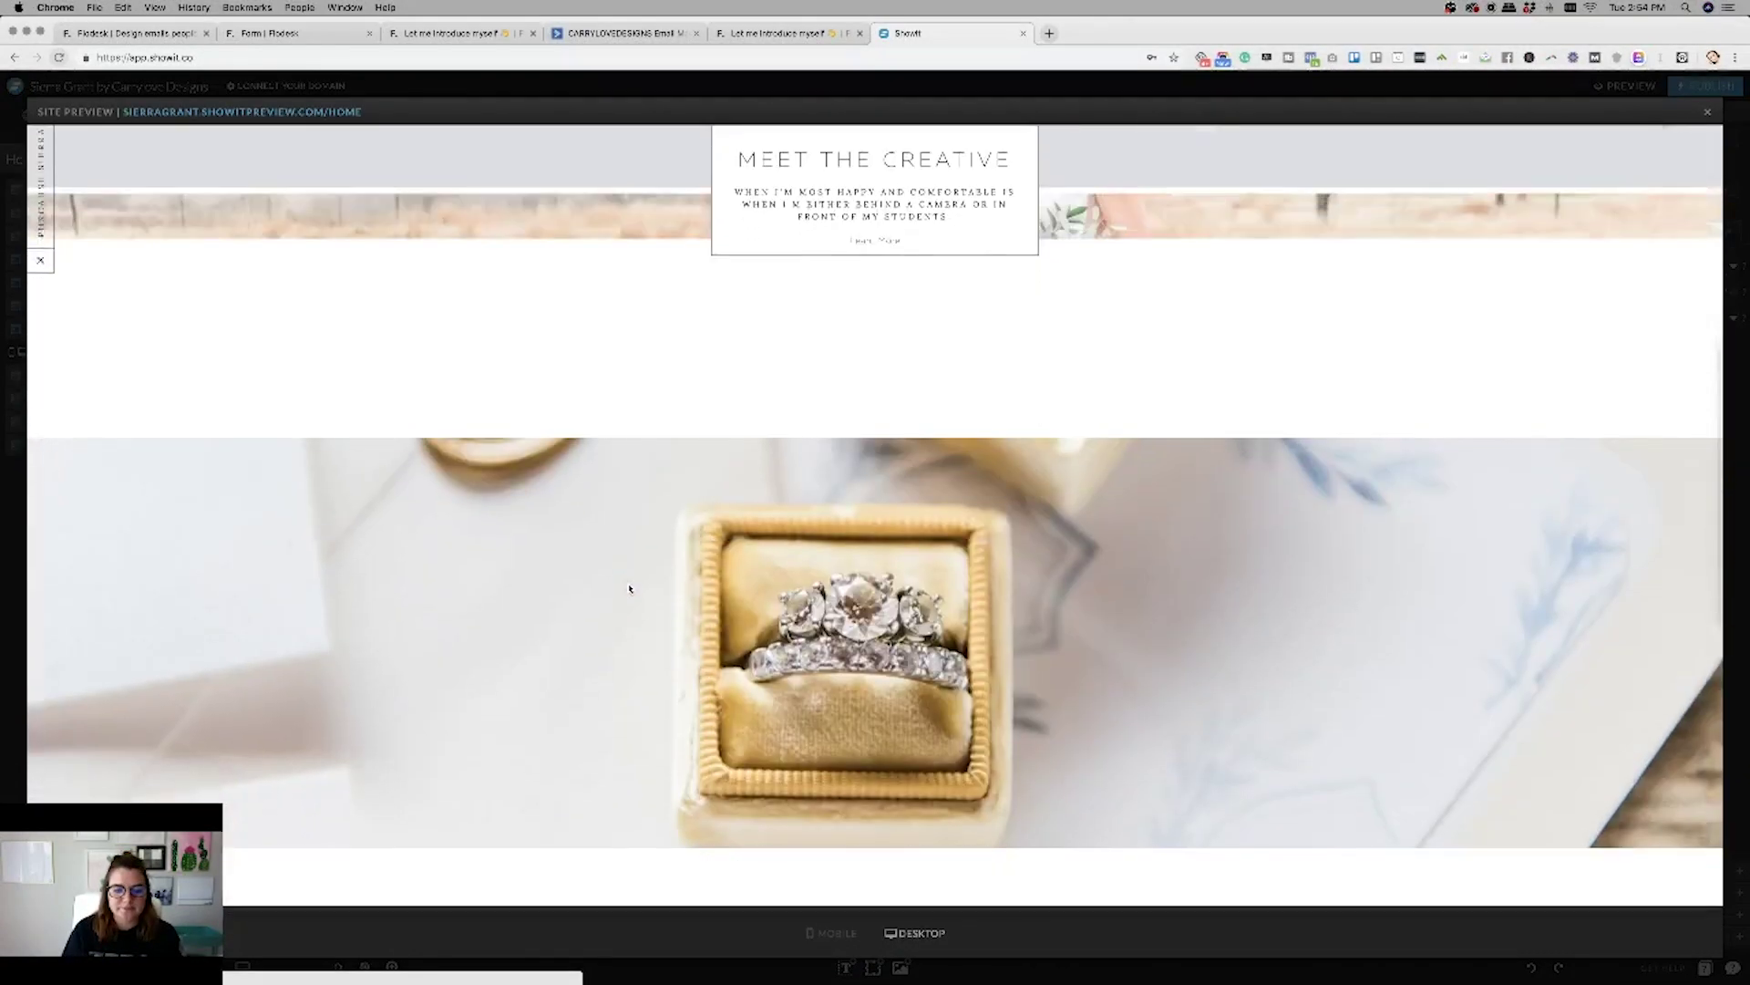
scroll(629, 588, "down", 4)
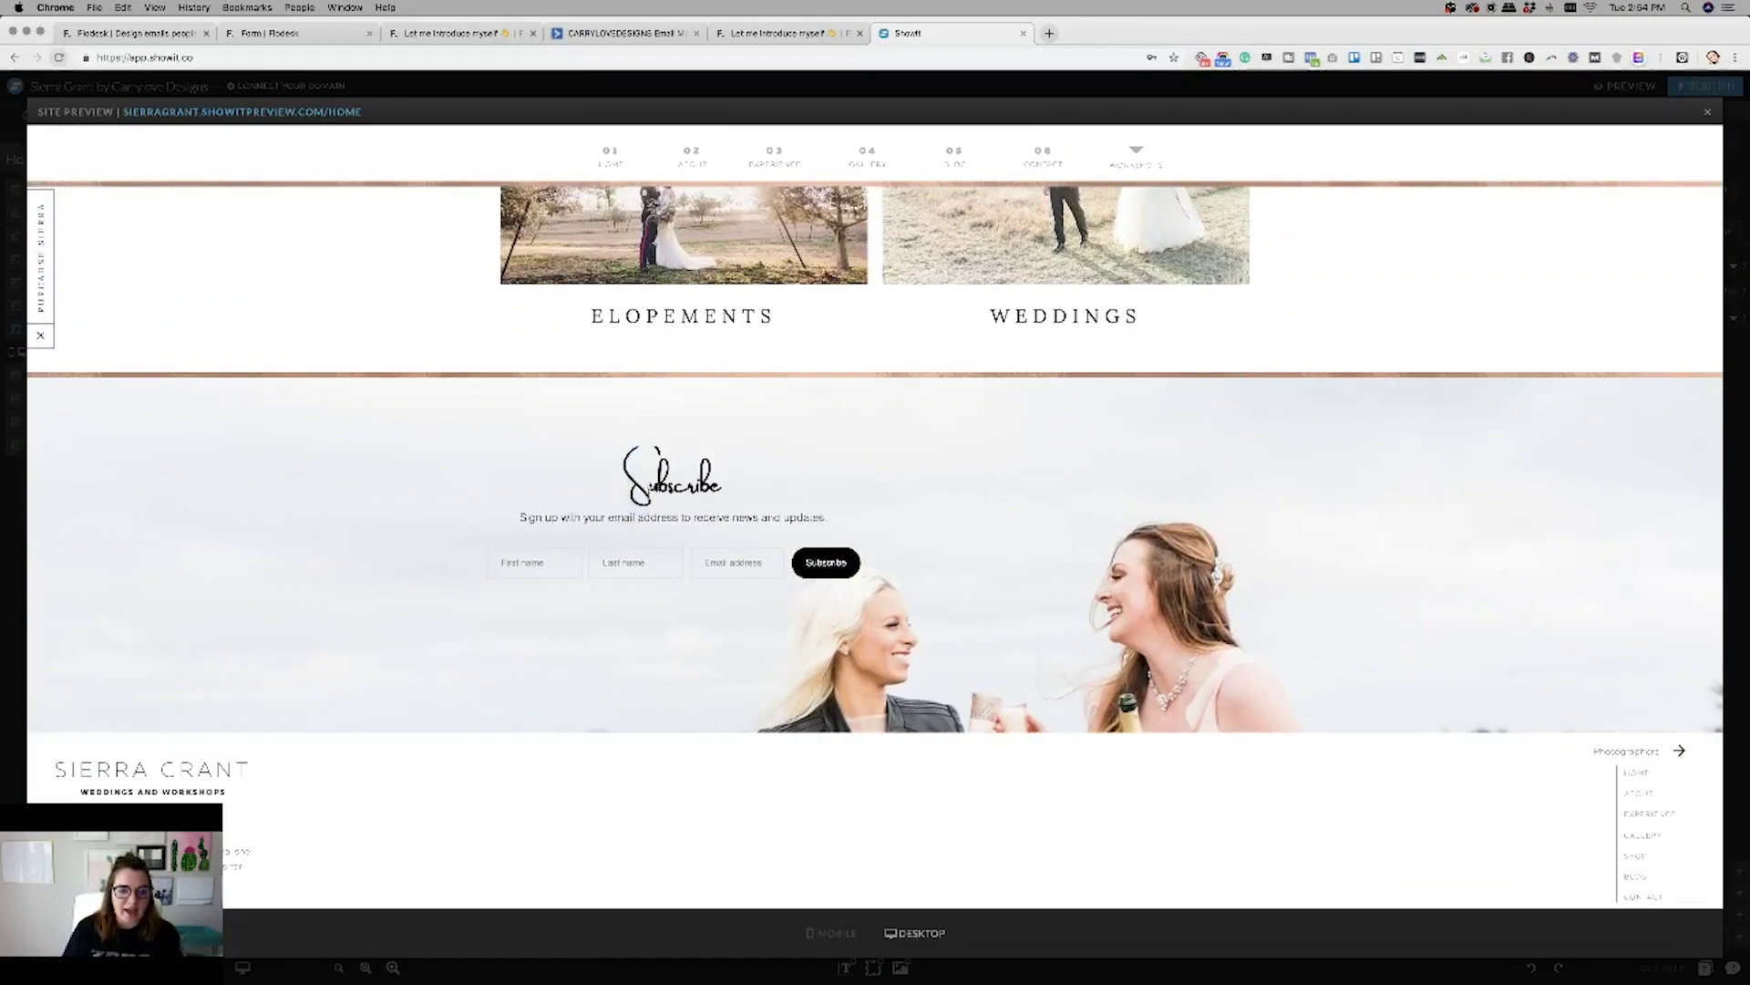
double_click(672, 477)
scroll(604, 685, "down", 2)
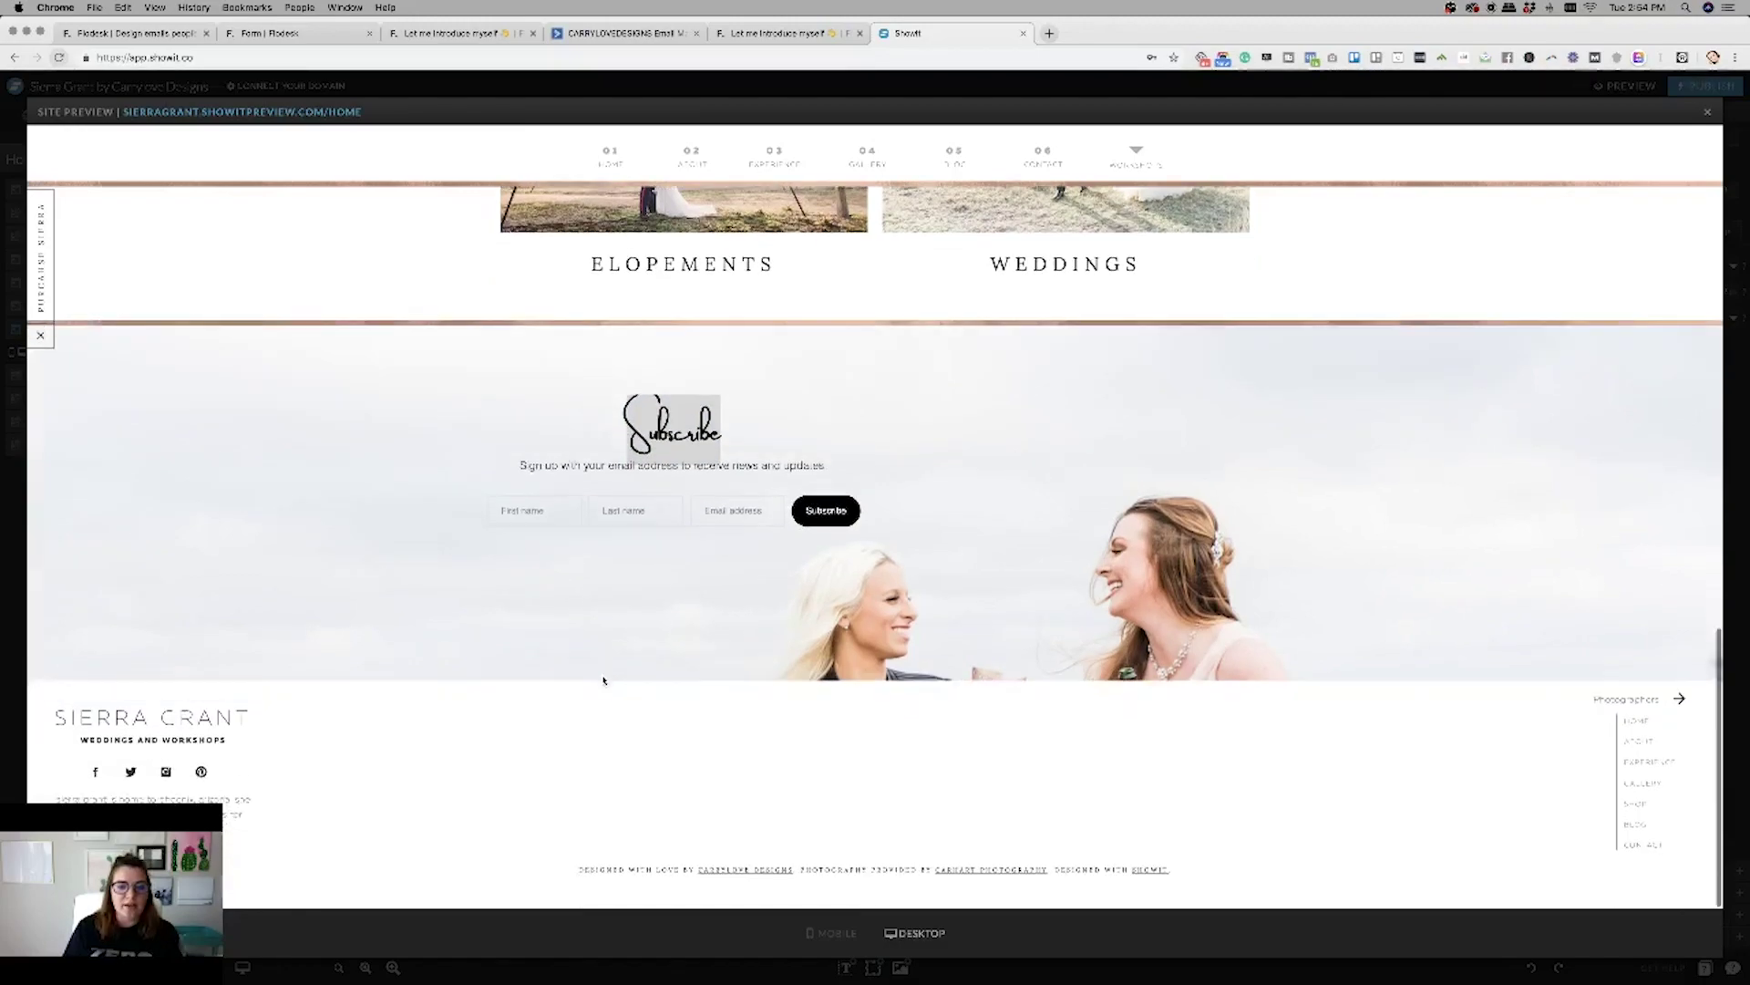
scroll(702, 664, "up", 5)
left_click(711, 660)
scroll(815, 632, "up", 2)
scroll(815, 633, "up", 1)
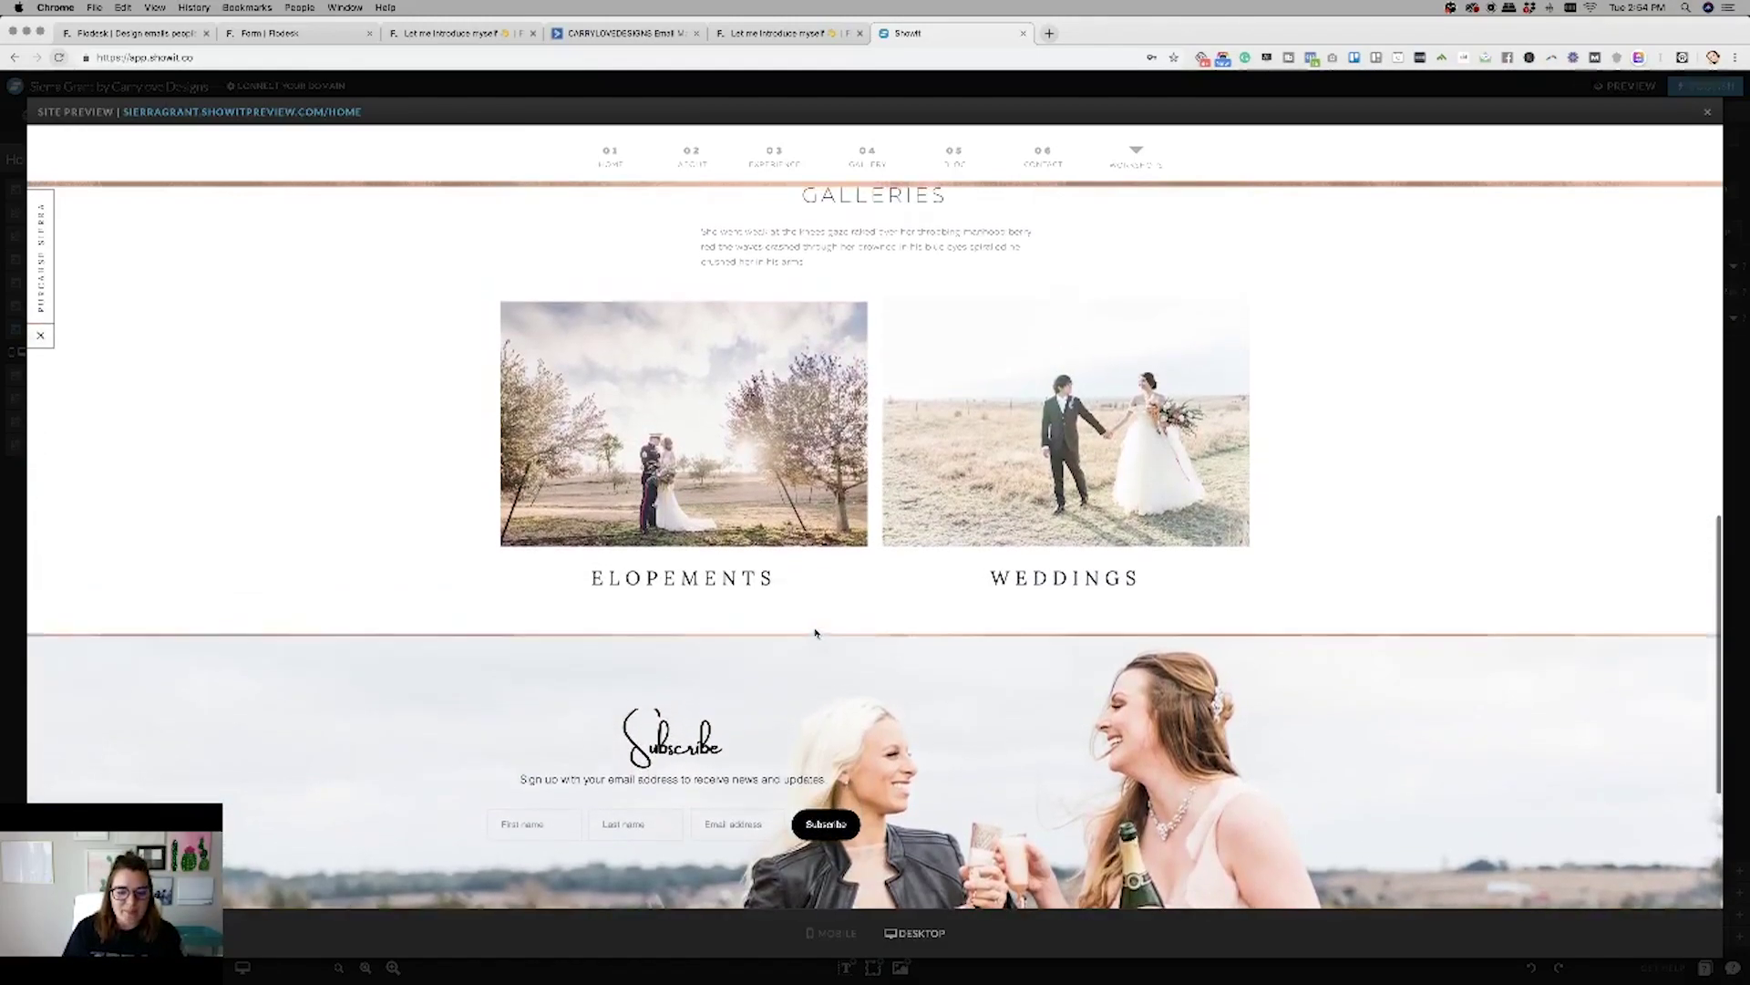
scroll(815, 633, "down", 4)
scroll(815, 632, "up", 3)
scroll(815, 633, "up", 1)
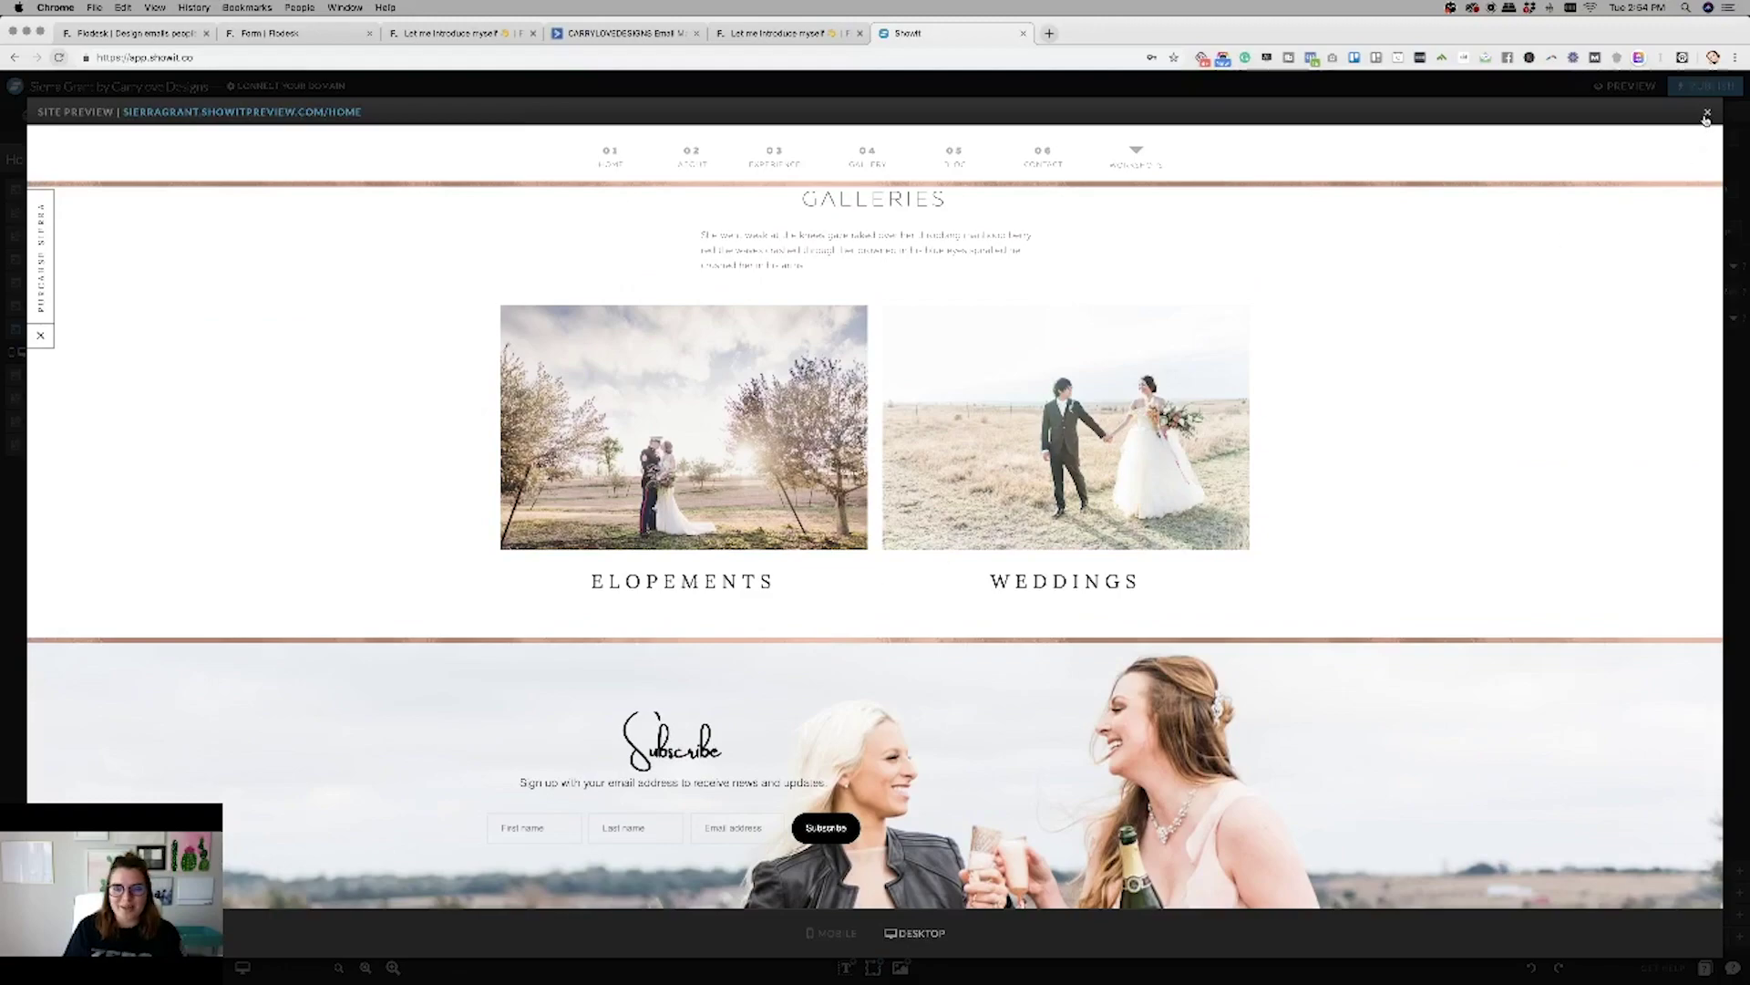
scroll(1065, 464, "down", 5)
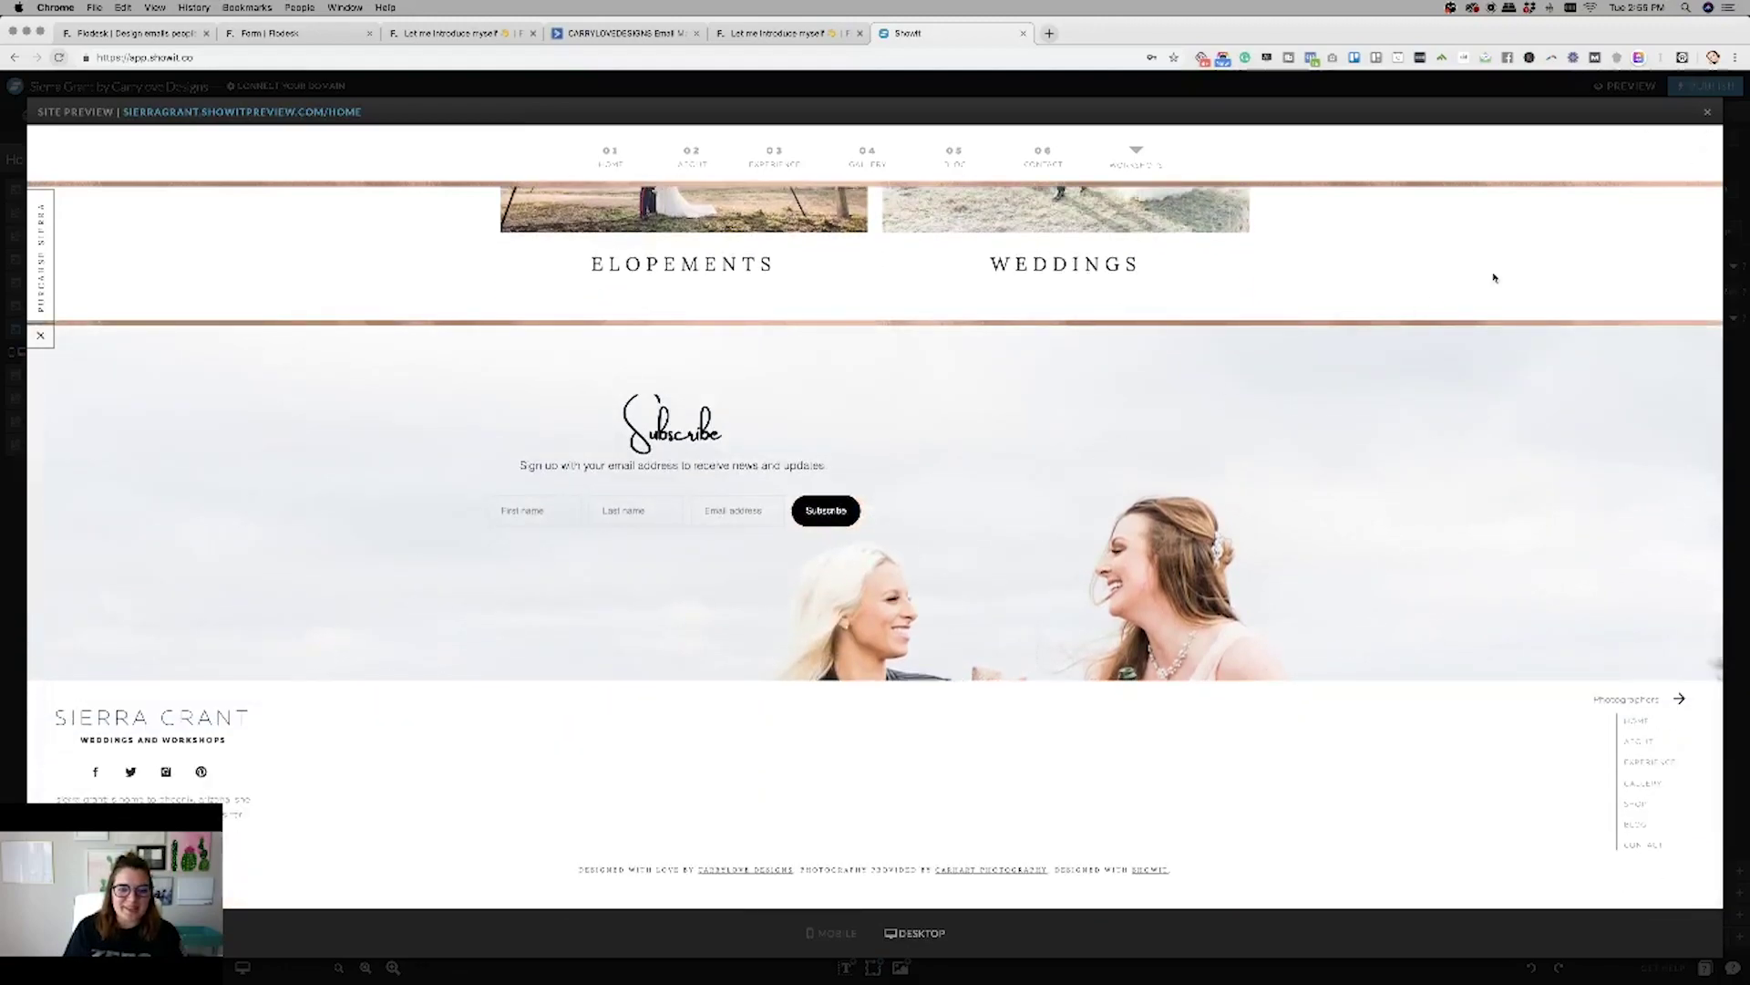
scroll(1063, 692, "up", 3)
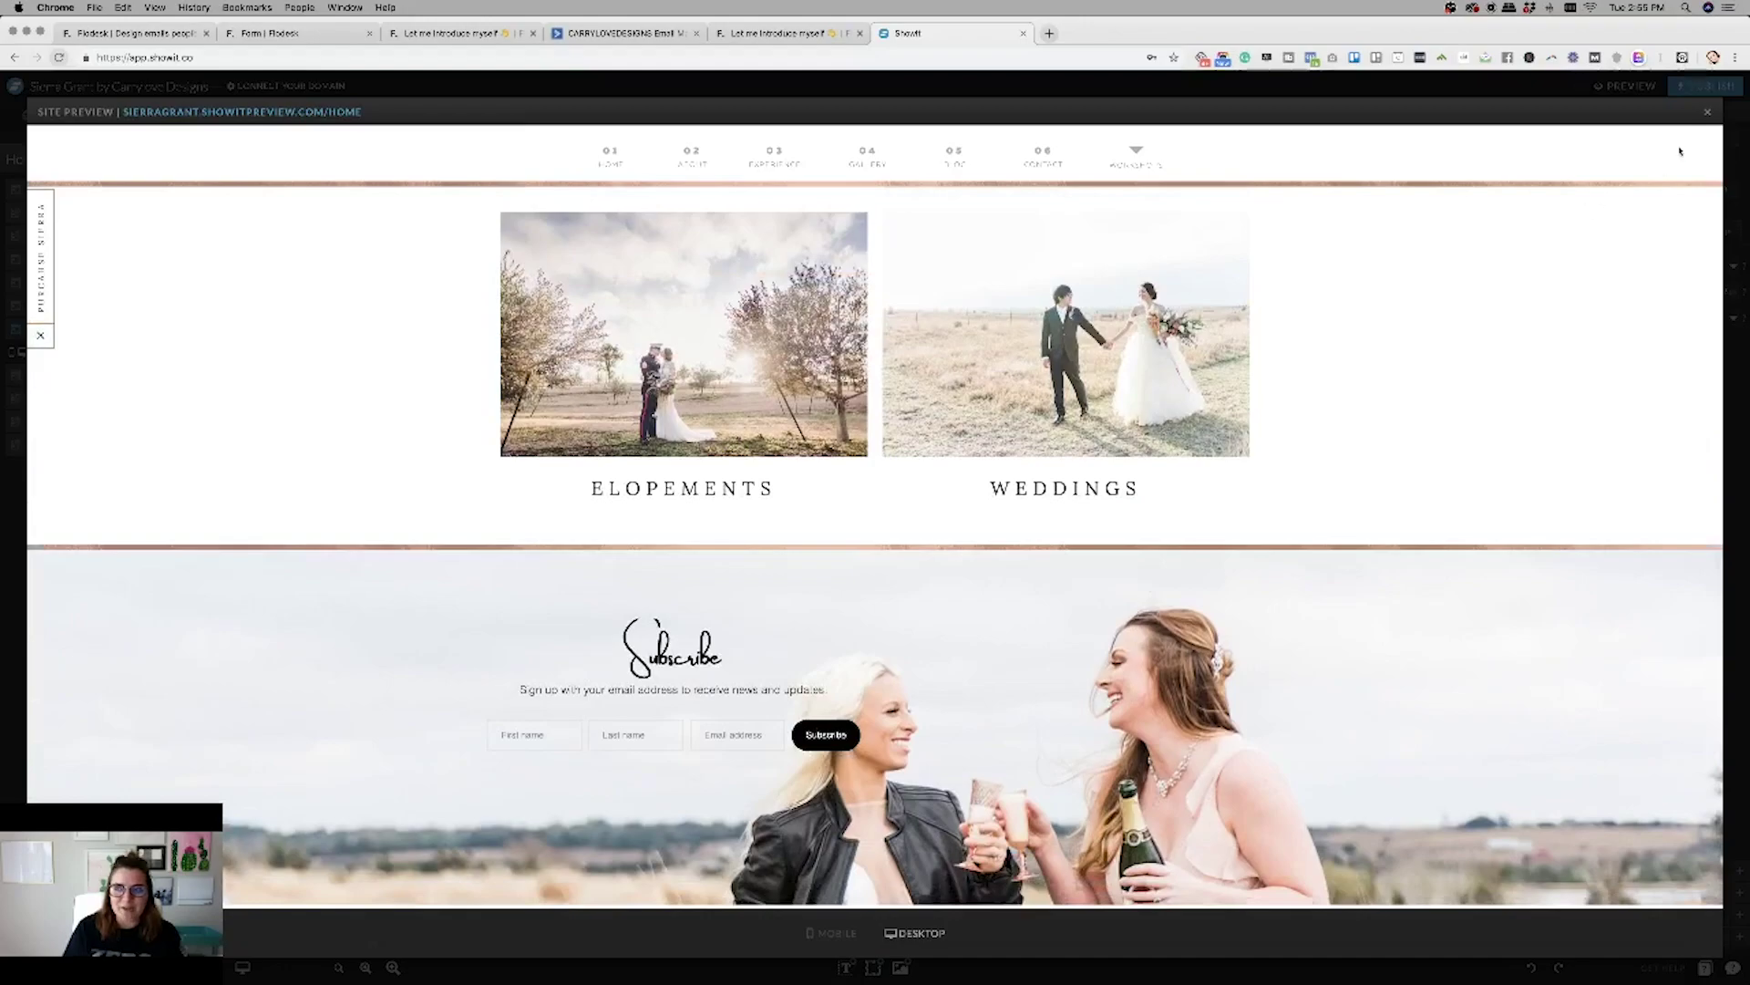
Close the preview, check the form embed's code unchanged, and preview the site again.
left_click(1708, 115)
left_click(812, 500)
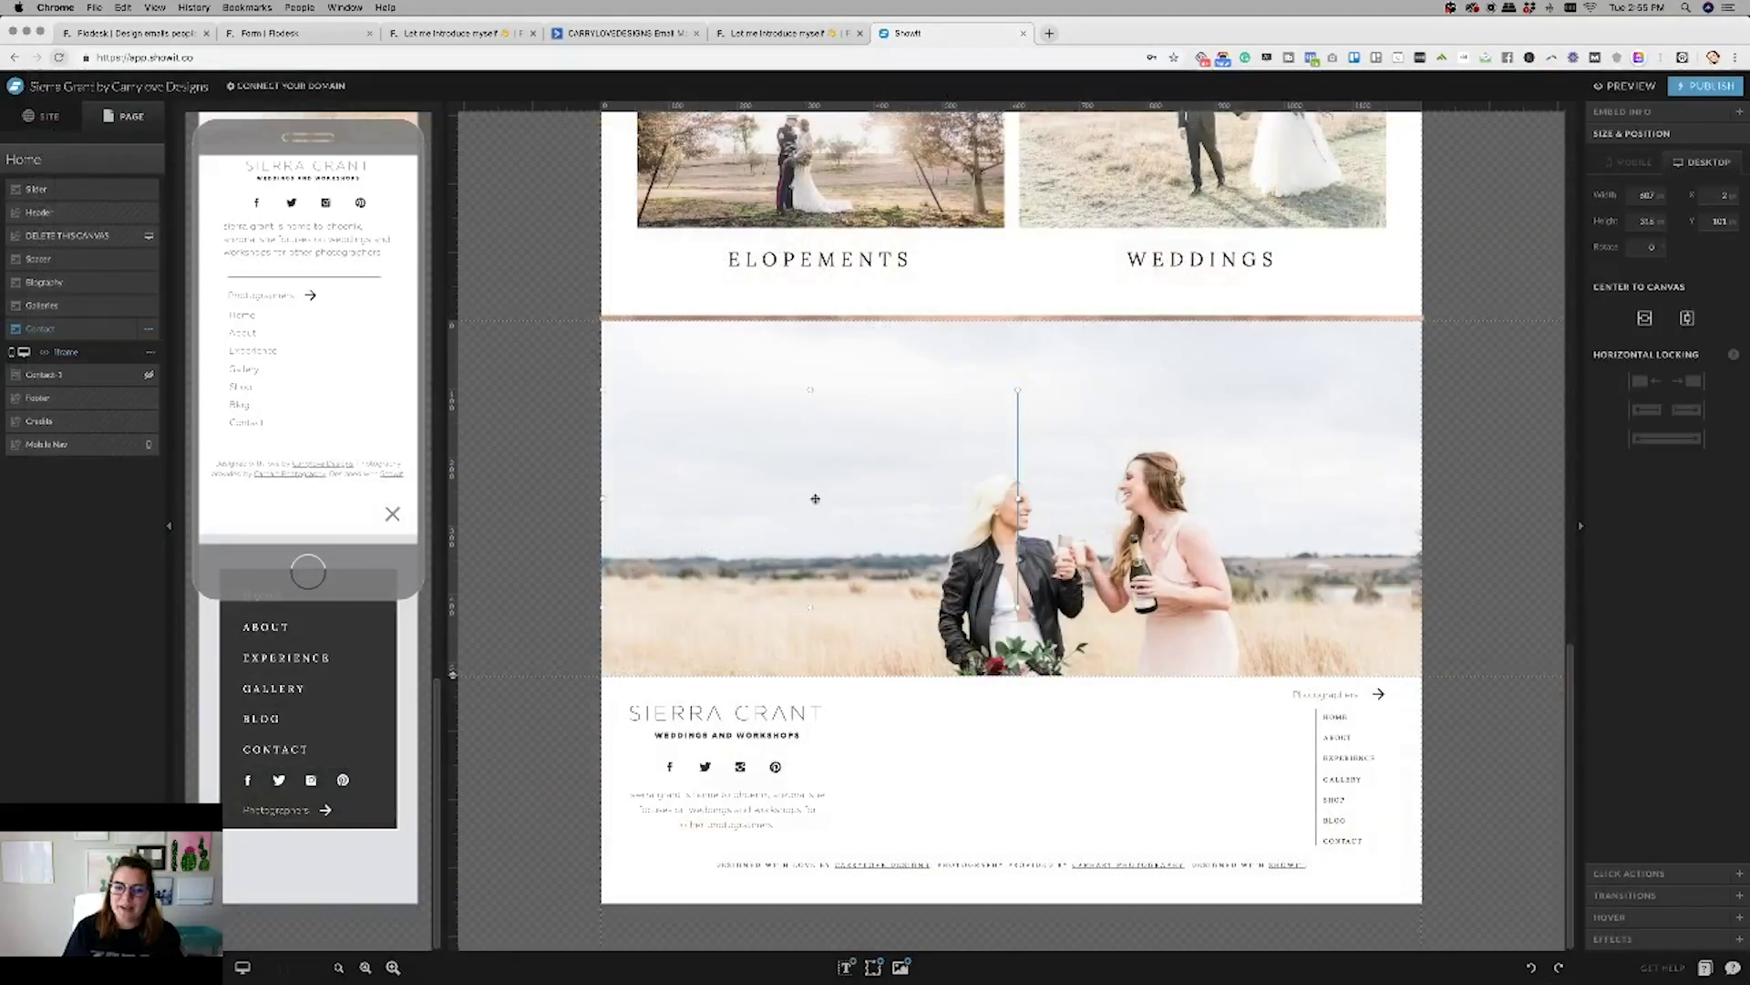
double_click(816, 536)
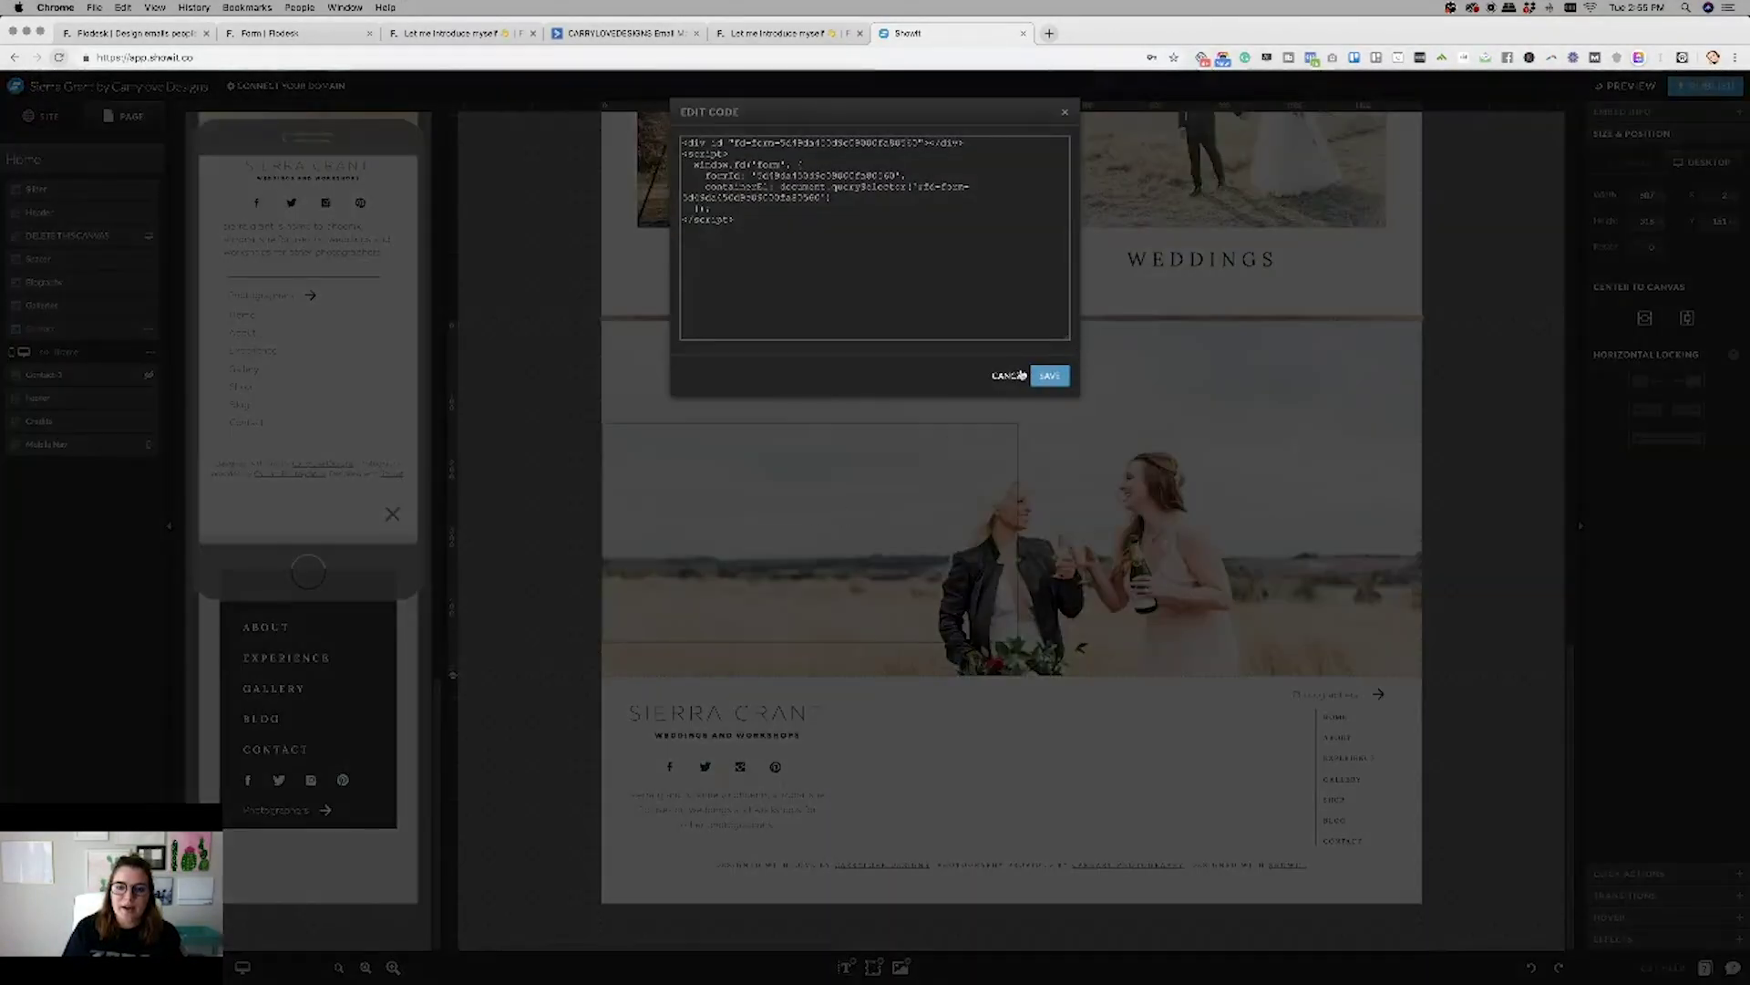
left_click(1021, 375)
left_click(1632, 86)
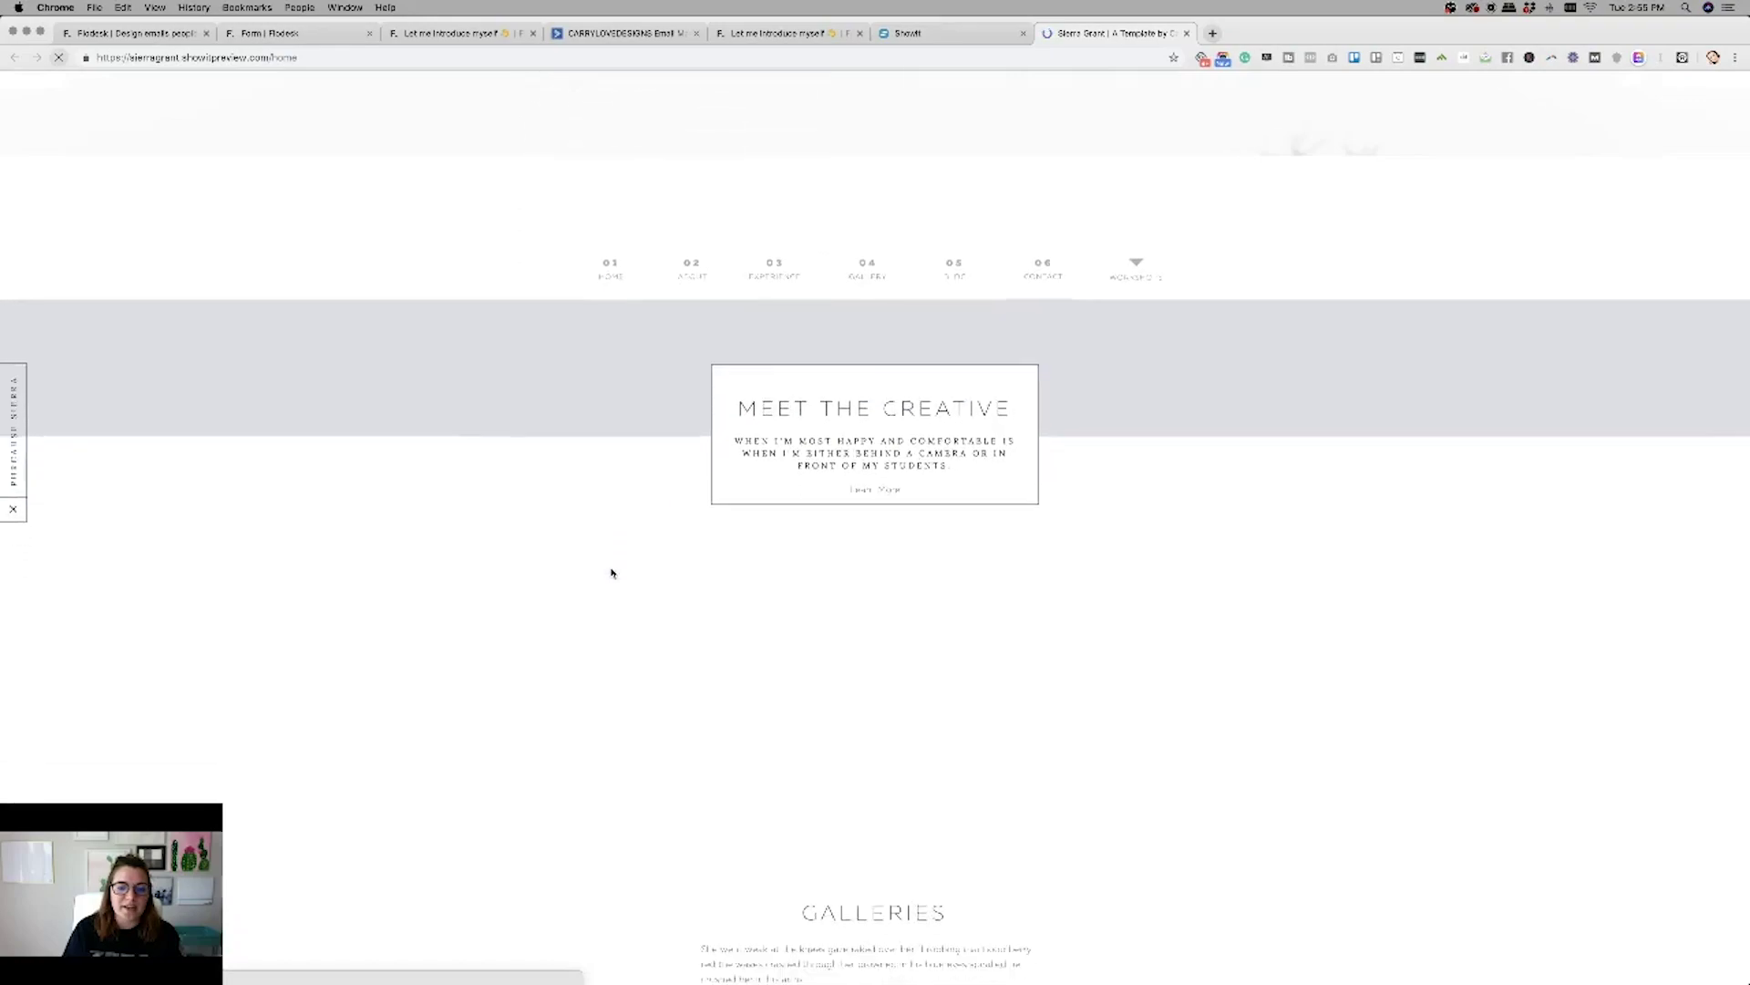
scroll(612, 572, "down", 8)
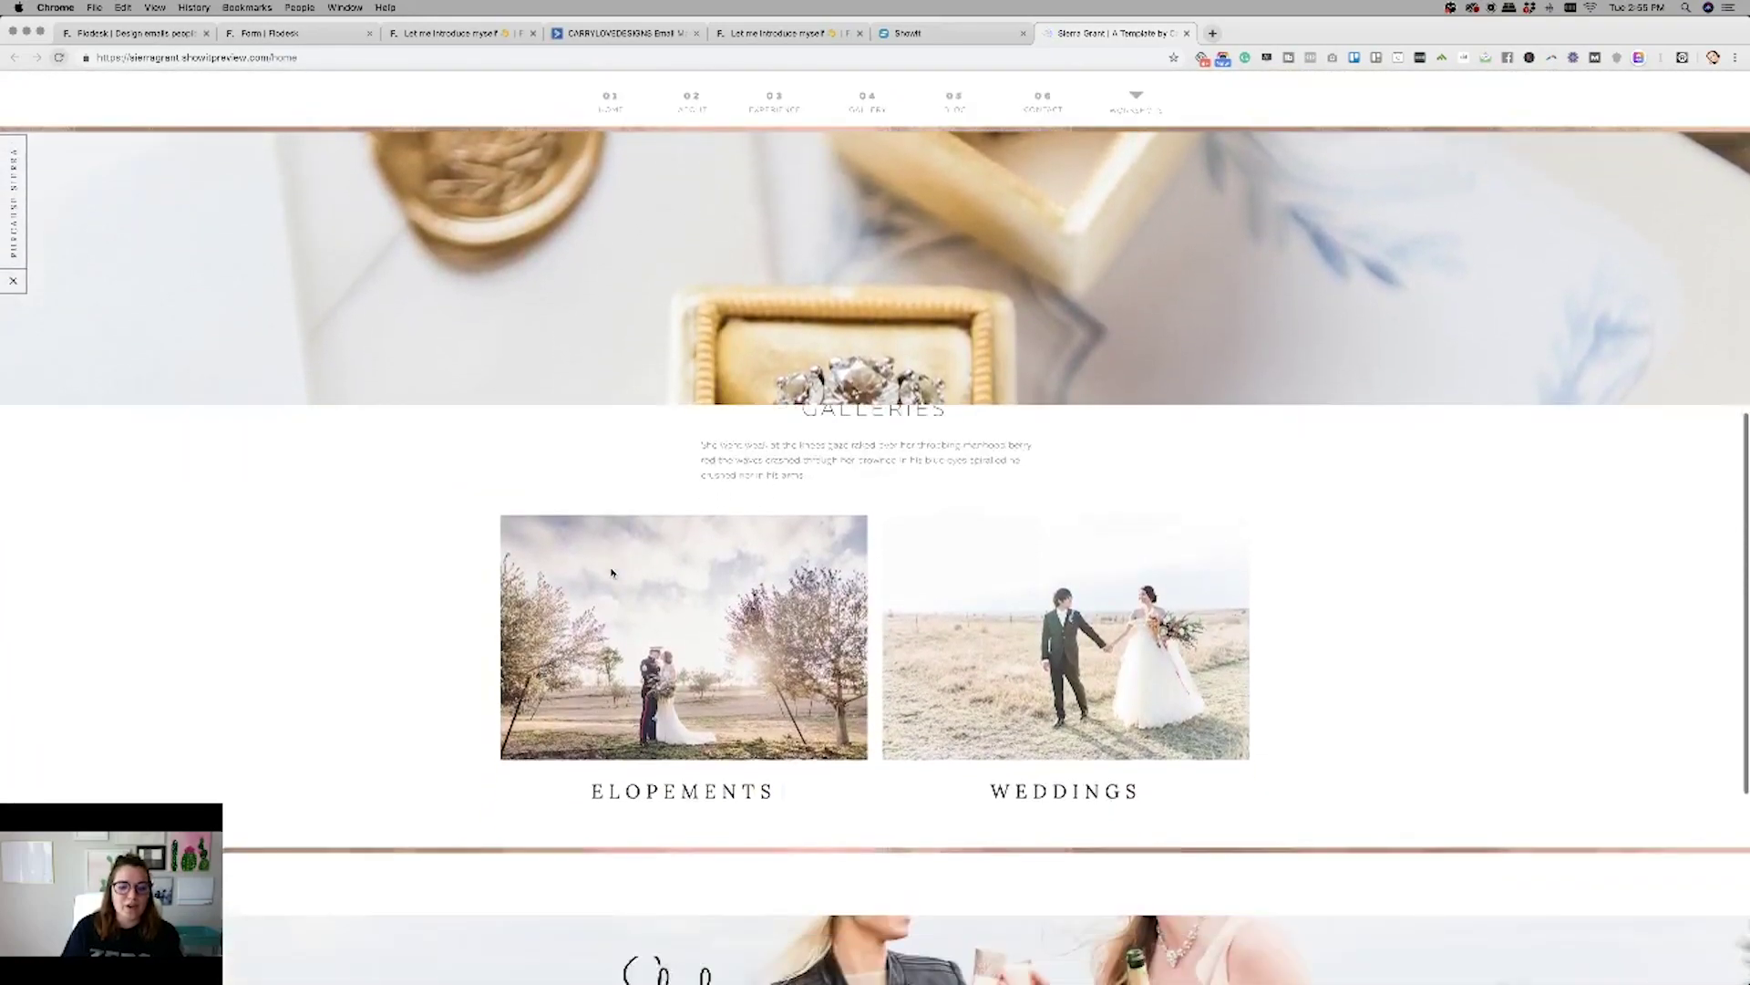
scroll(437, 688, "down", 3)
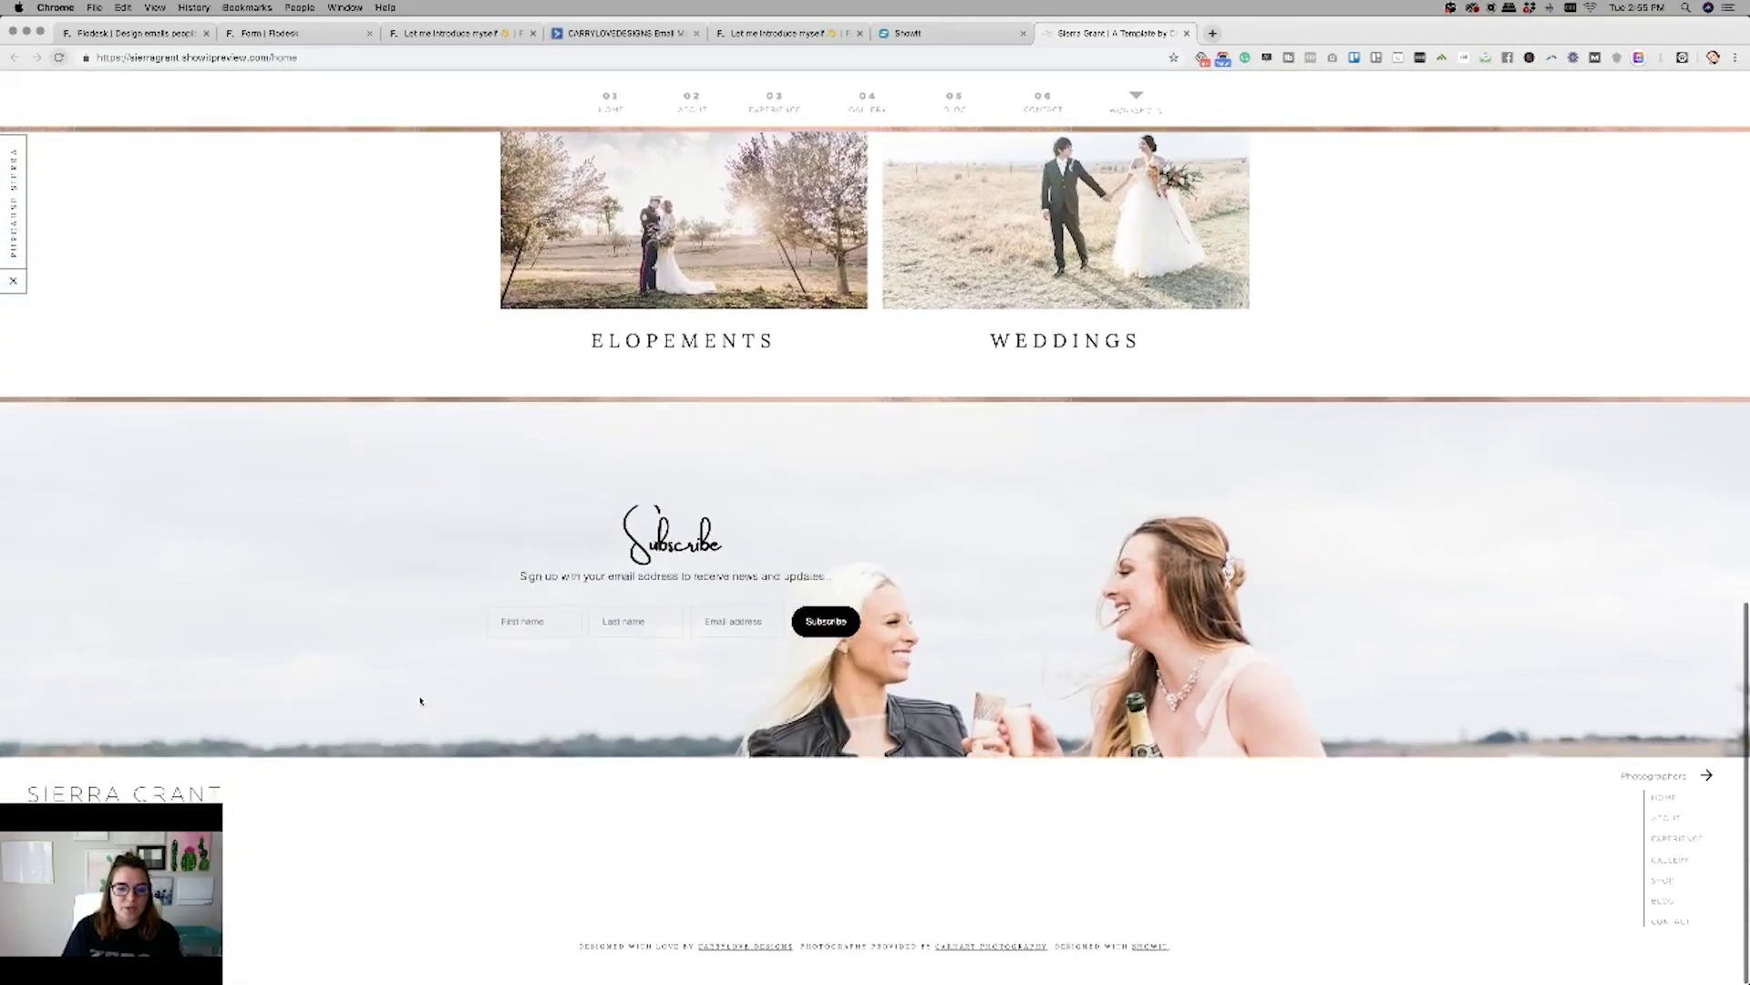